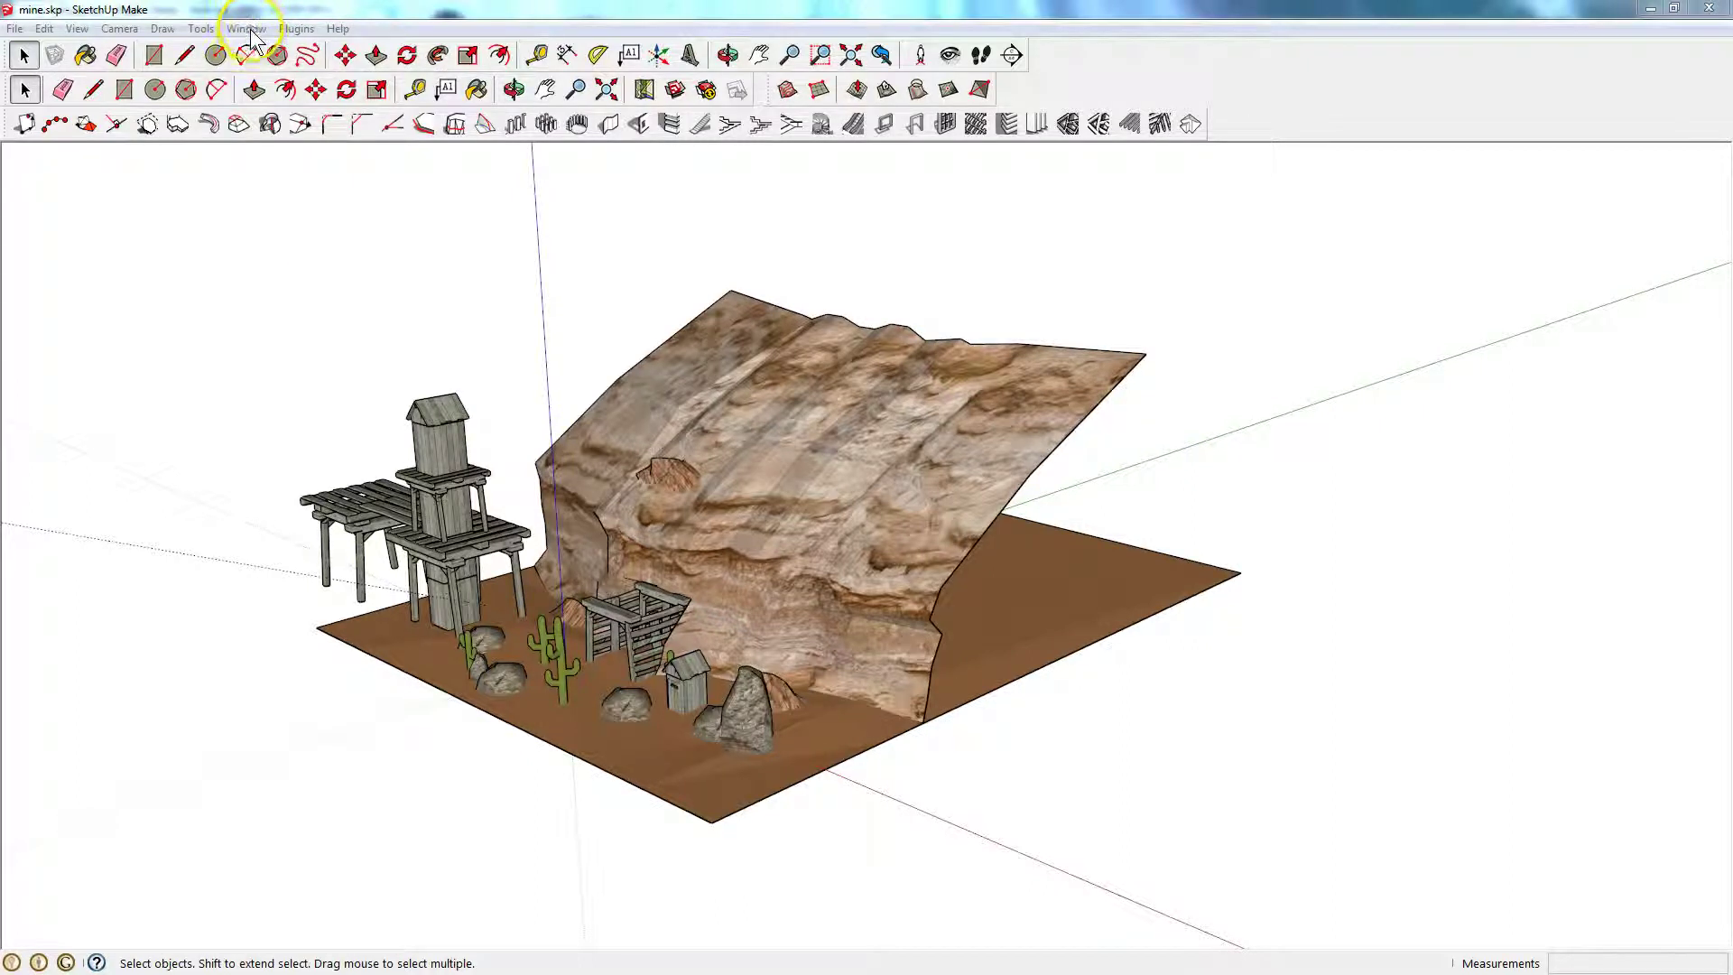
Open the Extension Warehouse from the Window menu and centre its window.
{"action": "left_click", "coordinate": [252, 32]}
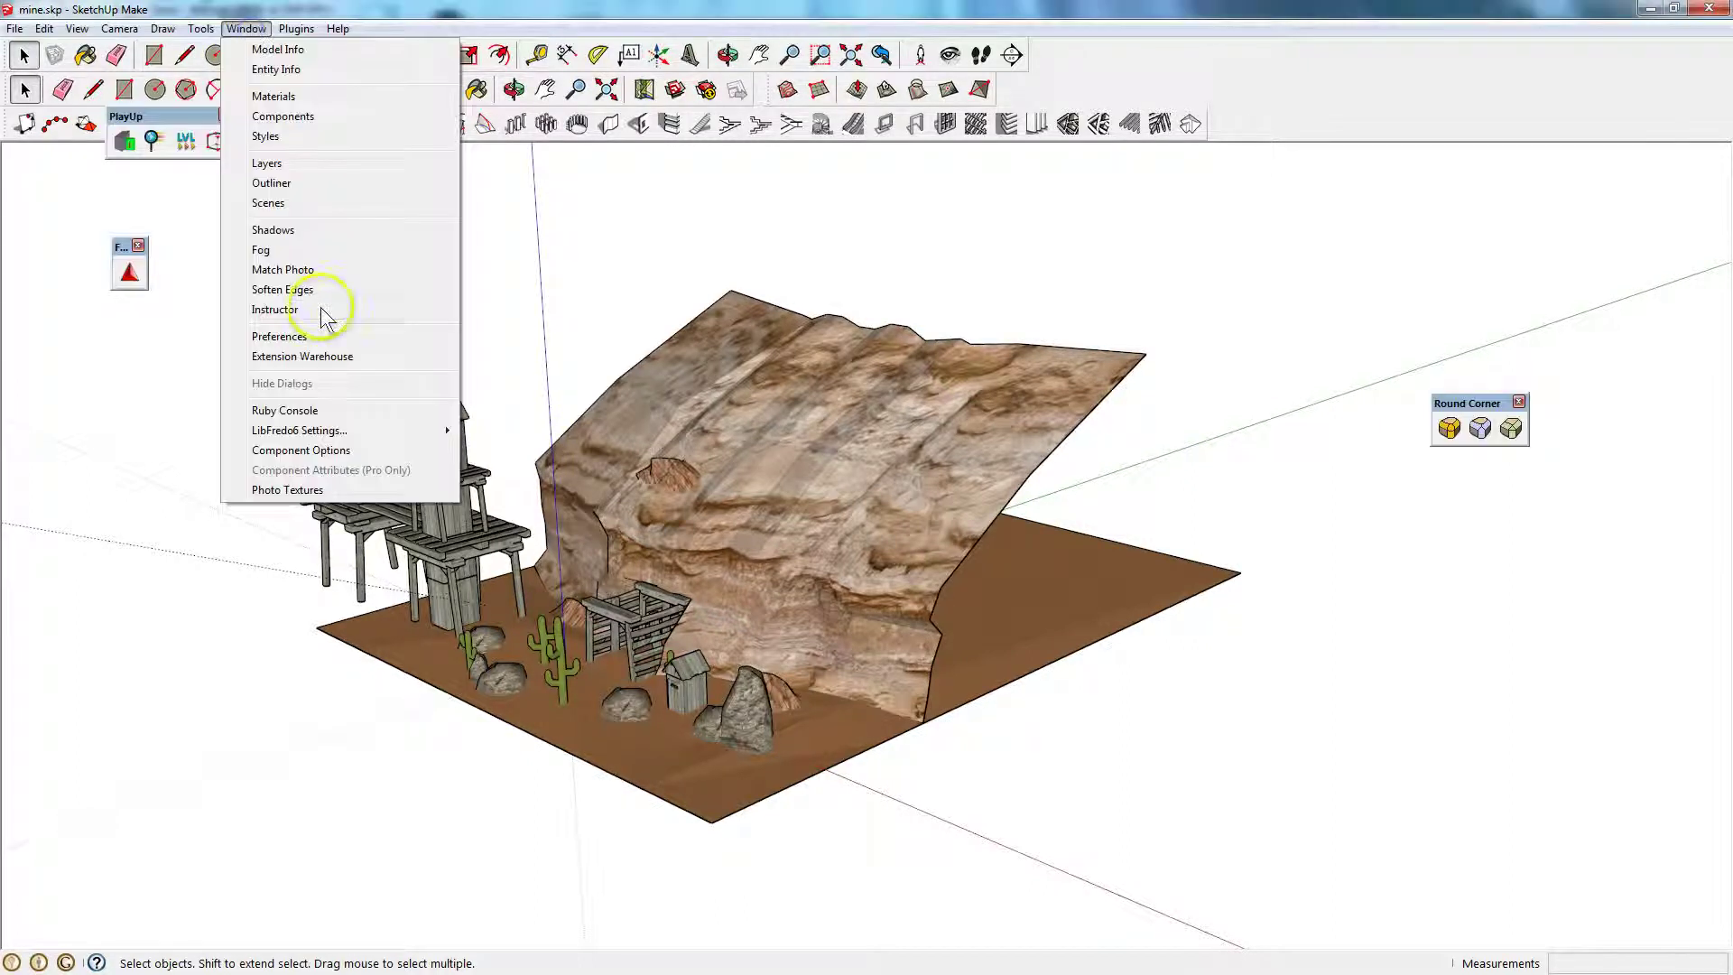
{"action": "left_click", "coordinate": [290, 357]}
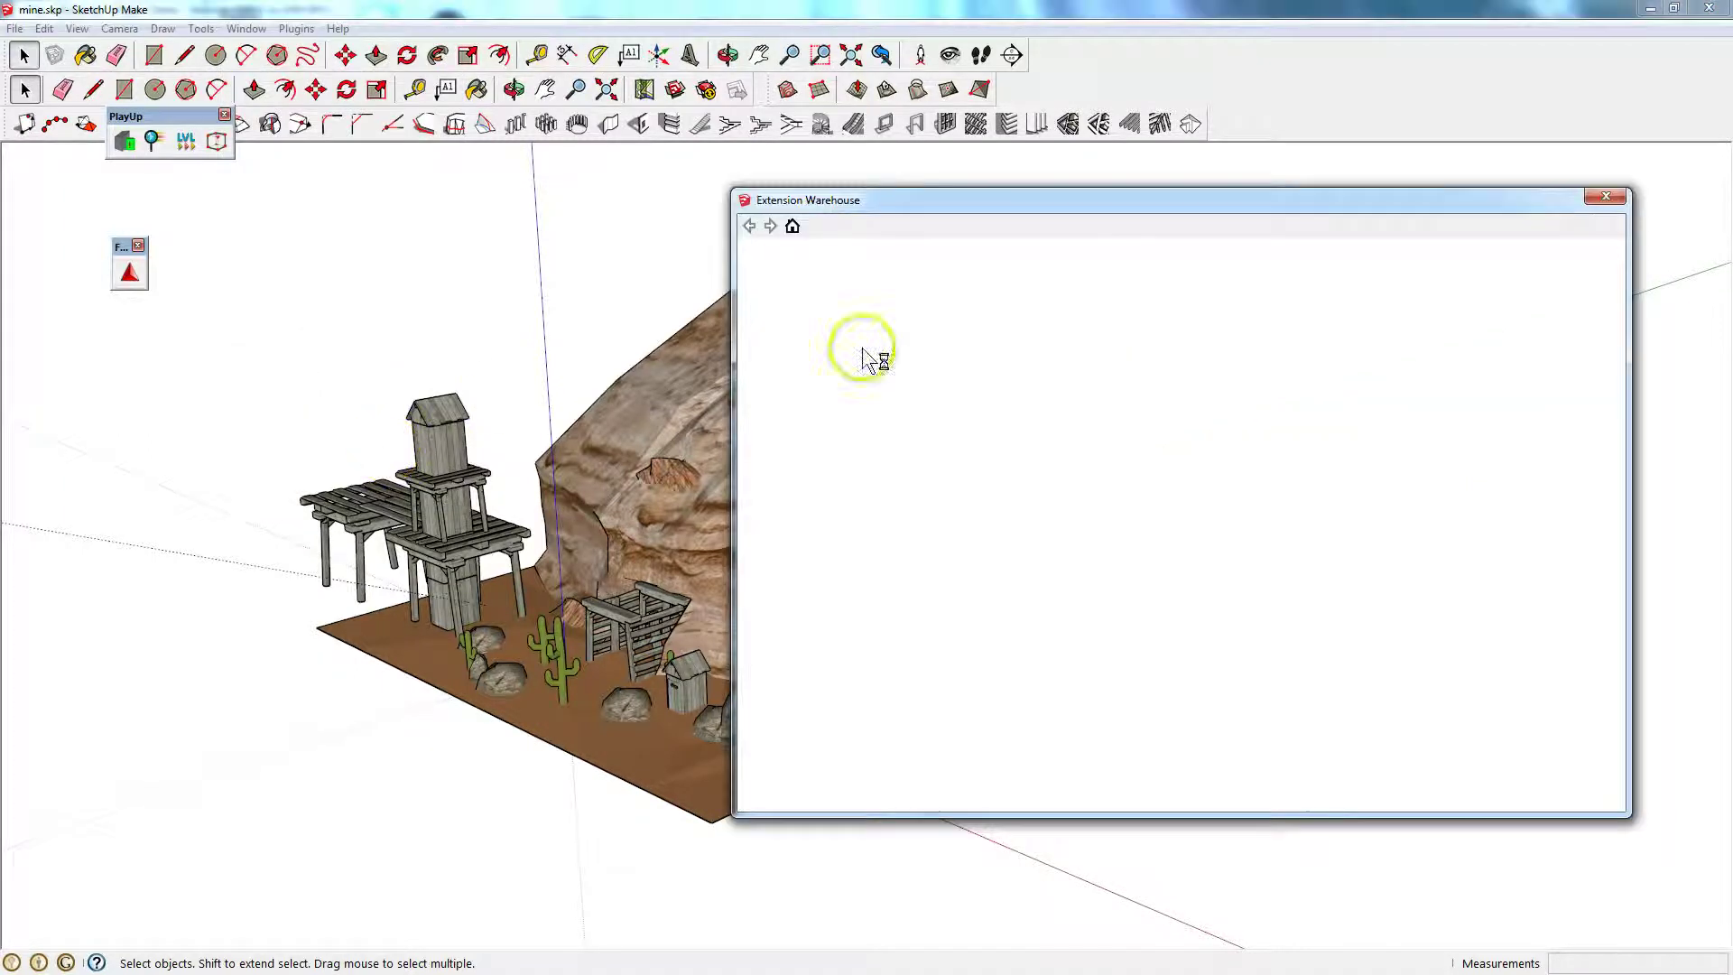
{"action": "left_click_drag", "start_coordinate": [1095, 195], "coordinate": [770, 182]}
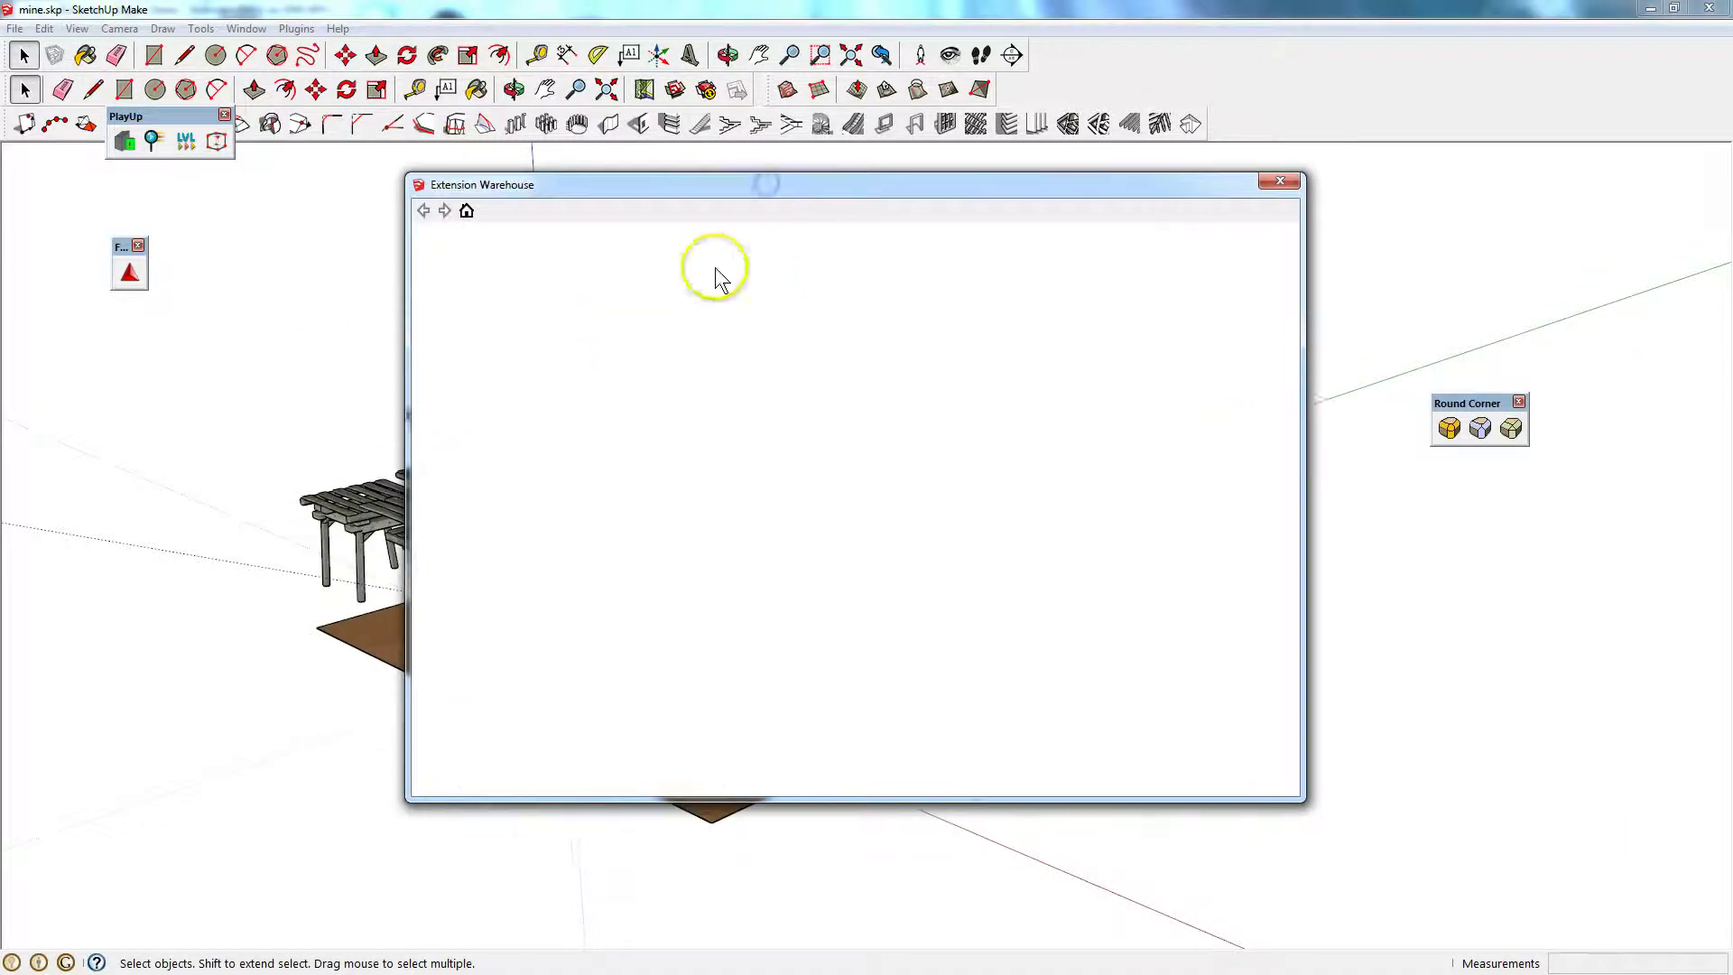
Search the Extension Warehouse for 'playup' to list PlayUp Tools Exporter.
{"action": "left_click", "coordinate": [708, 236]}
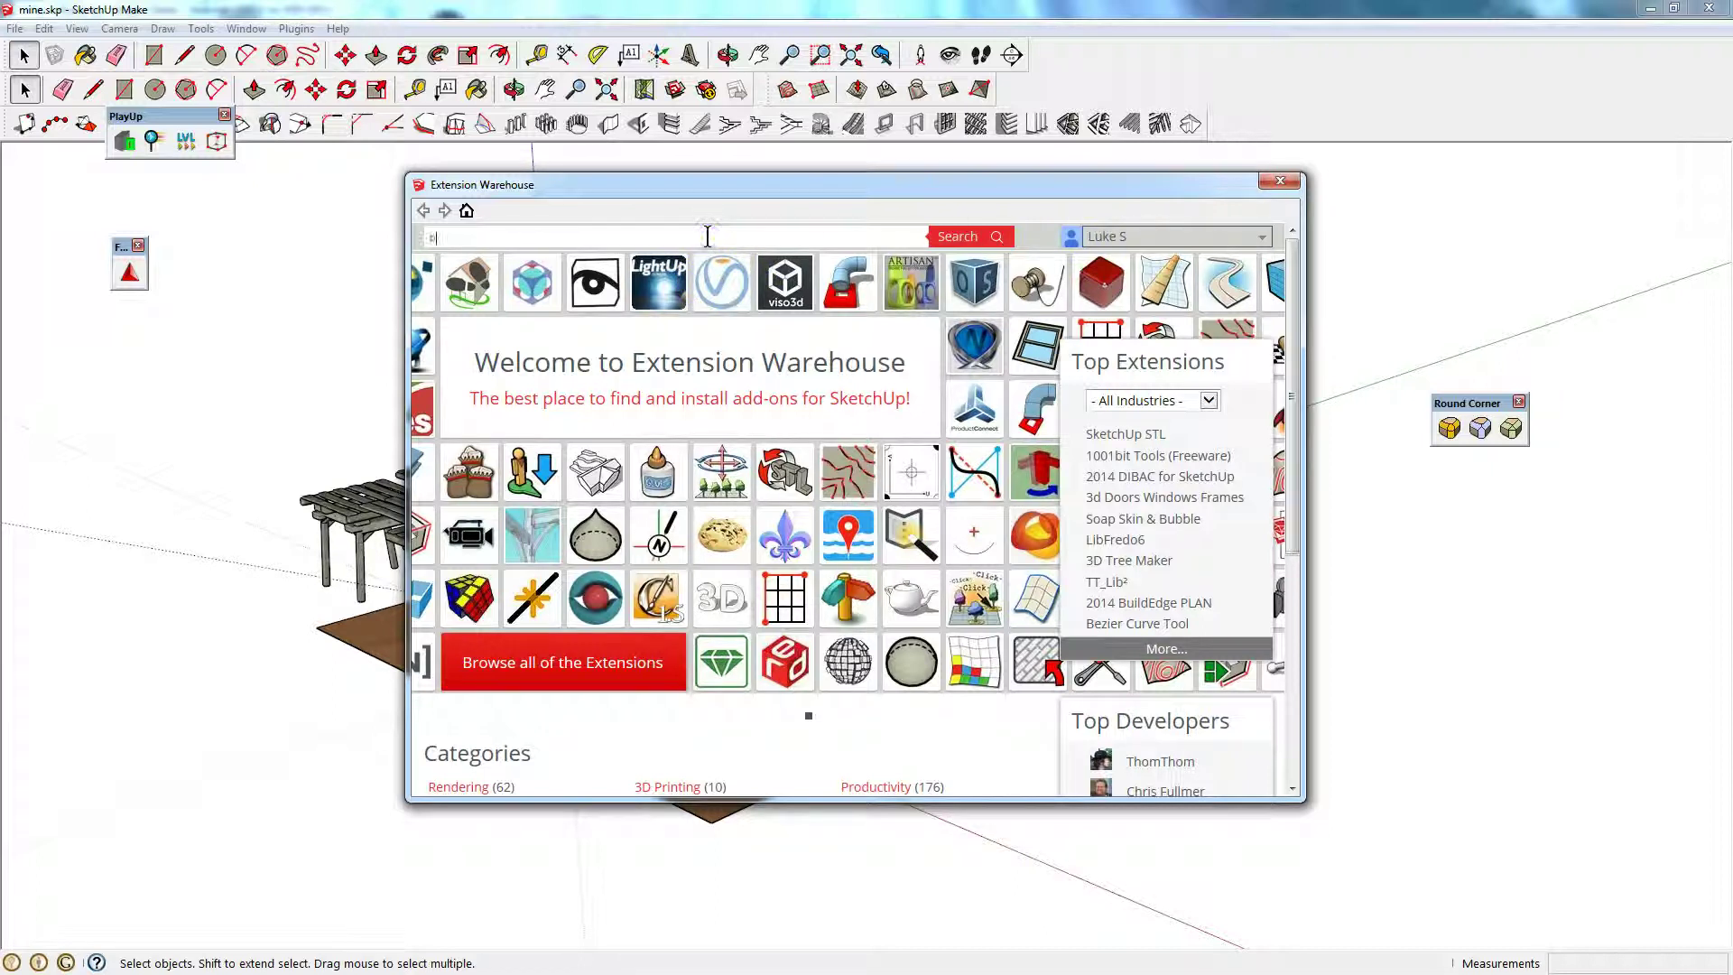
{"action": "left_click", "coordinate": [941, 234]}
{"action": "left_click", "coordinate": [953, 291]}
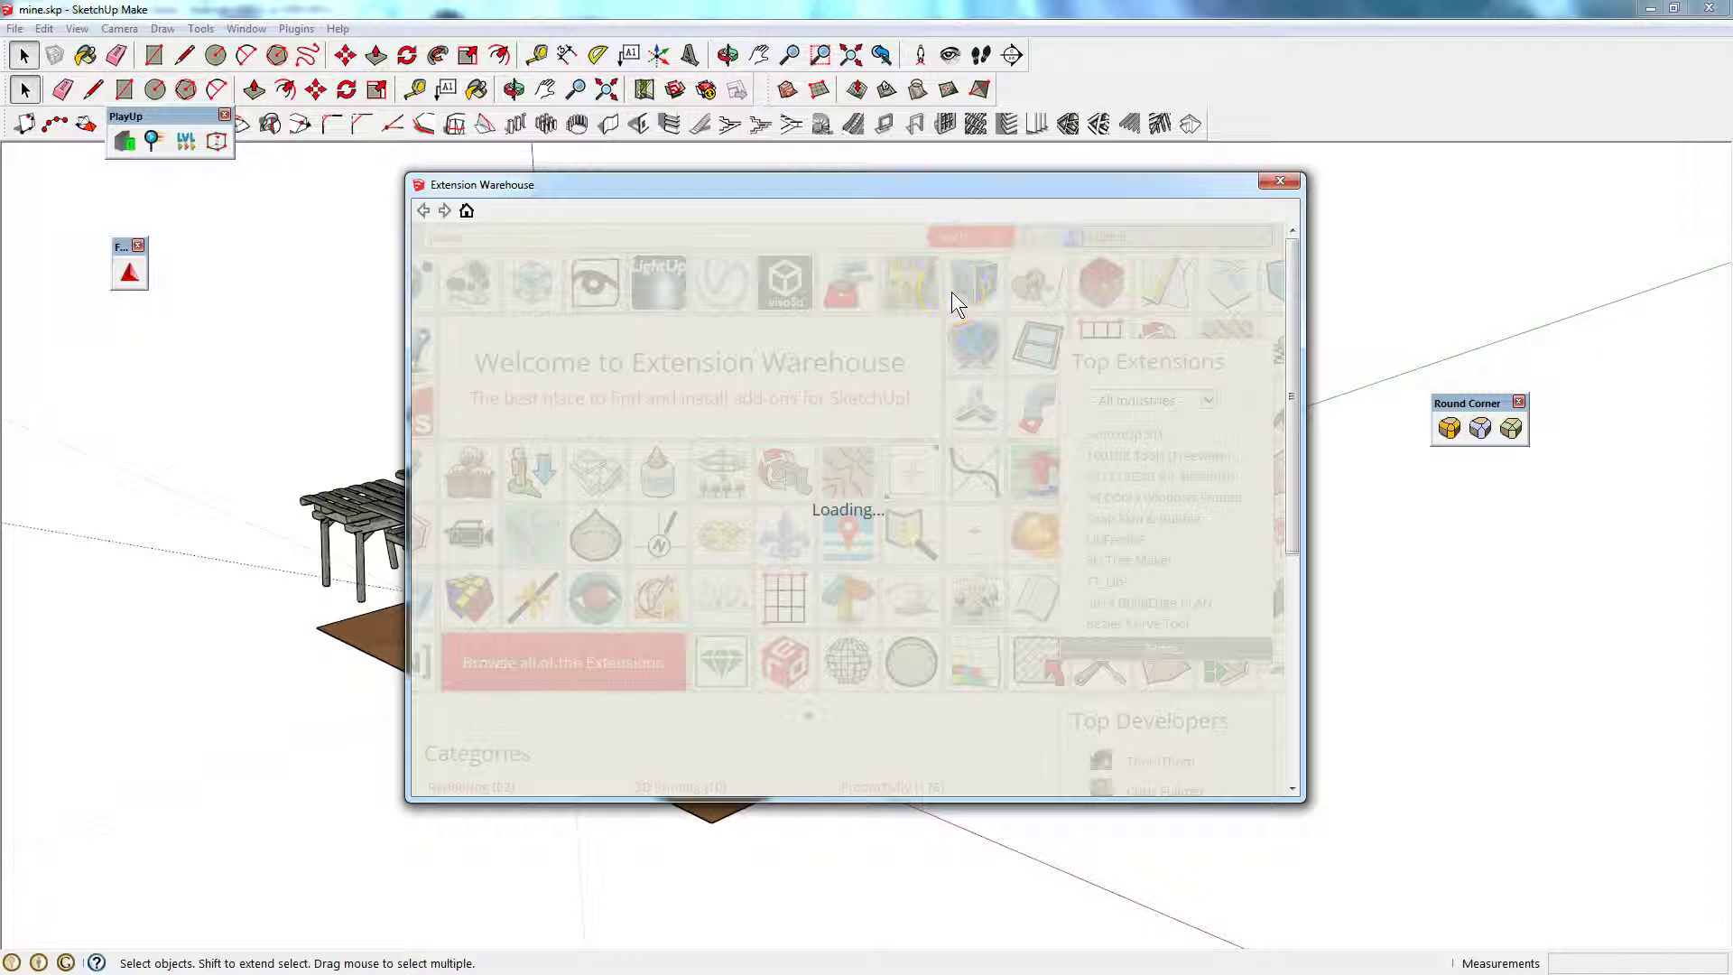
{"action": "left_click", "coordinate": [1099, 245]}
{"action": "left_click", "coordinate": [908, 418]}
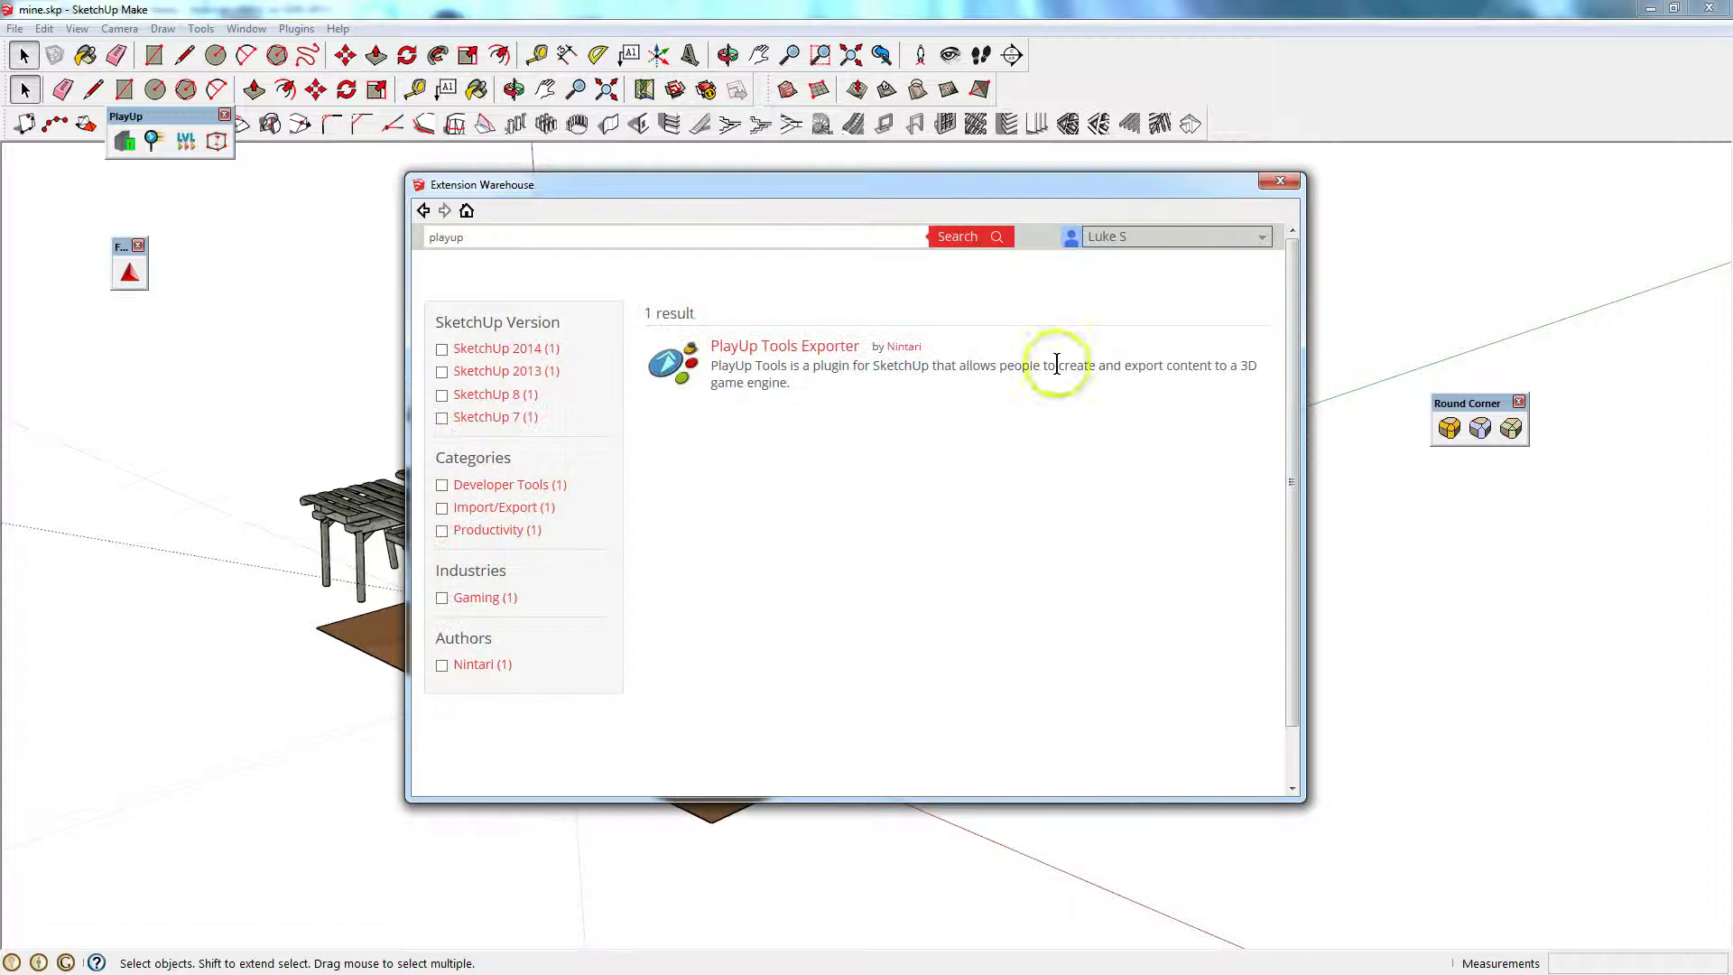
Review the PlayUp Tools Exporter page, toggle its install button, and close the Extension Warehouse.
{"action": "left_click", "coordinate": [742, 347]}
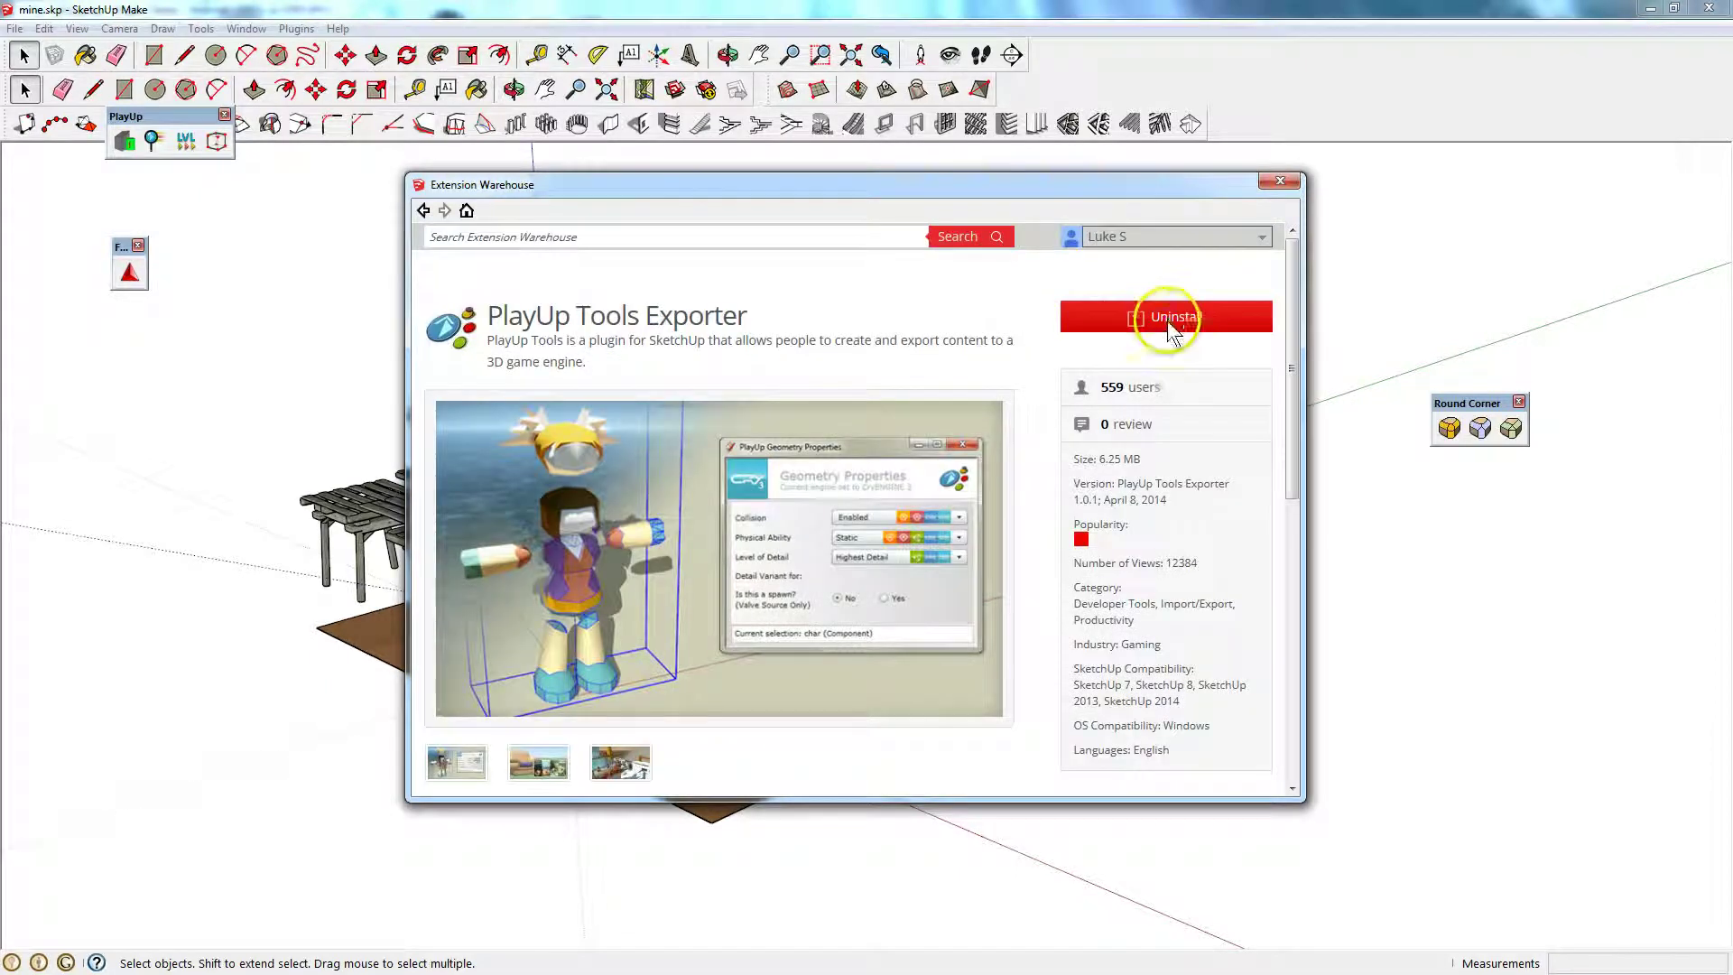
{"action": "left_click", "coordinate": [1188, 324]}
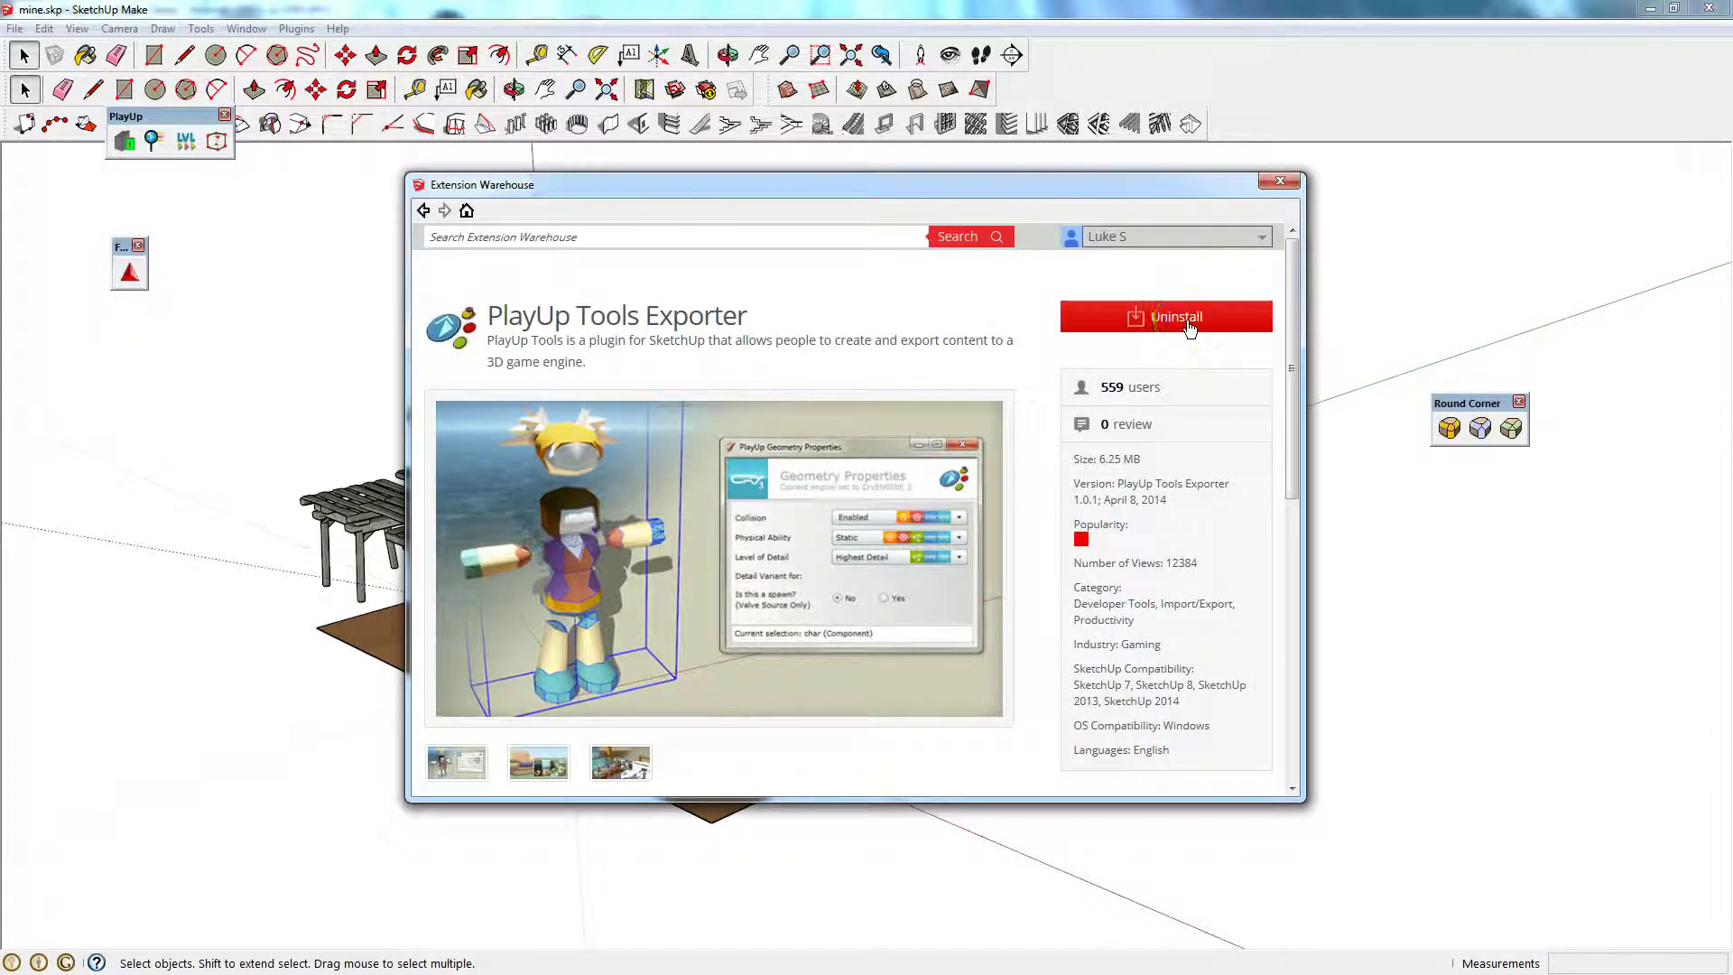
{"action": "left_click", "coordinate": [1186, 327]}
{"action": "left_click", "coordinate": [1045, 388]}
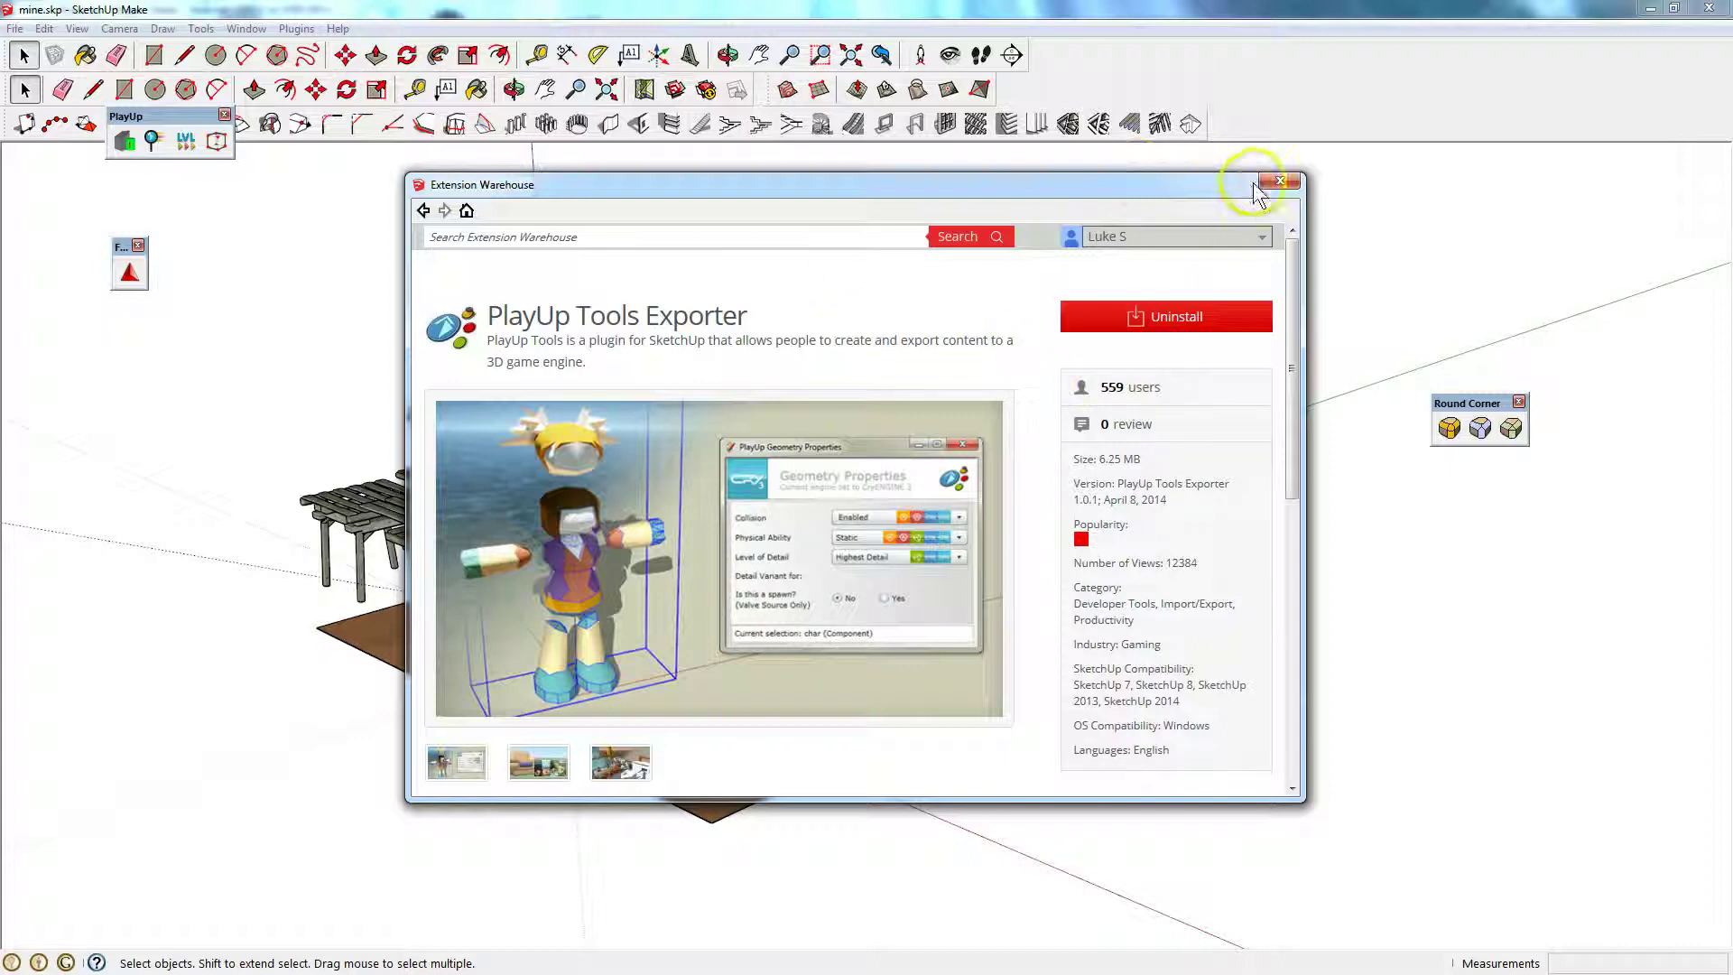
{"action": "left_click", "coordinate": [1280, 182]}
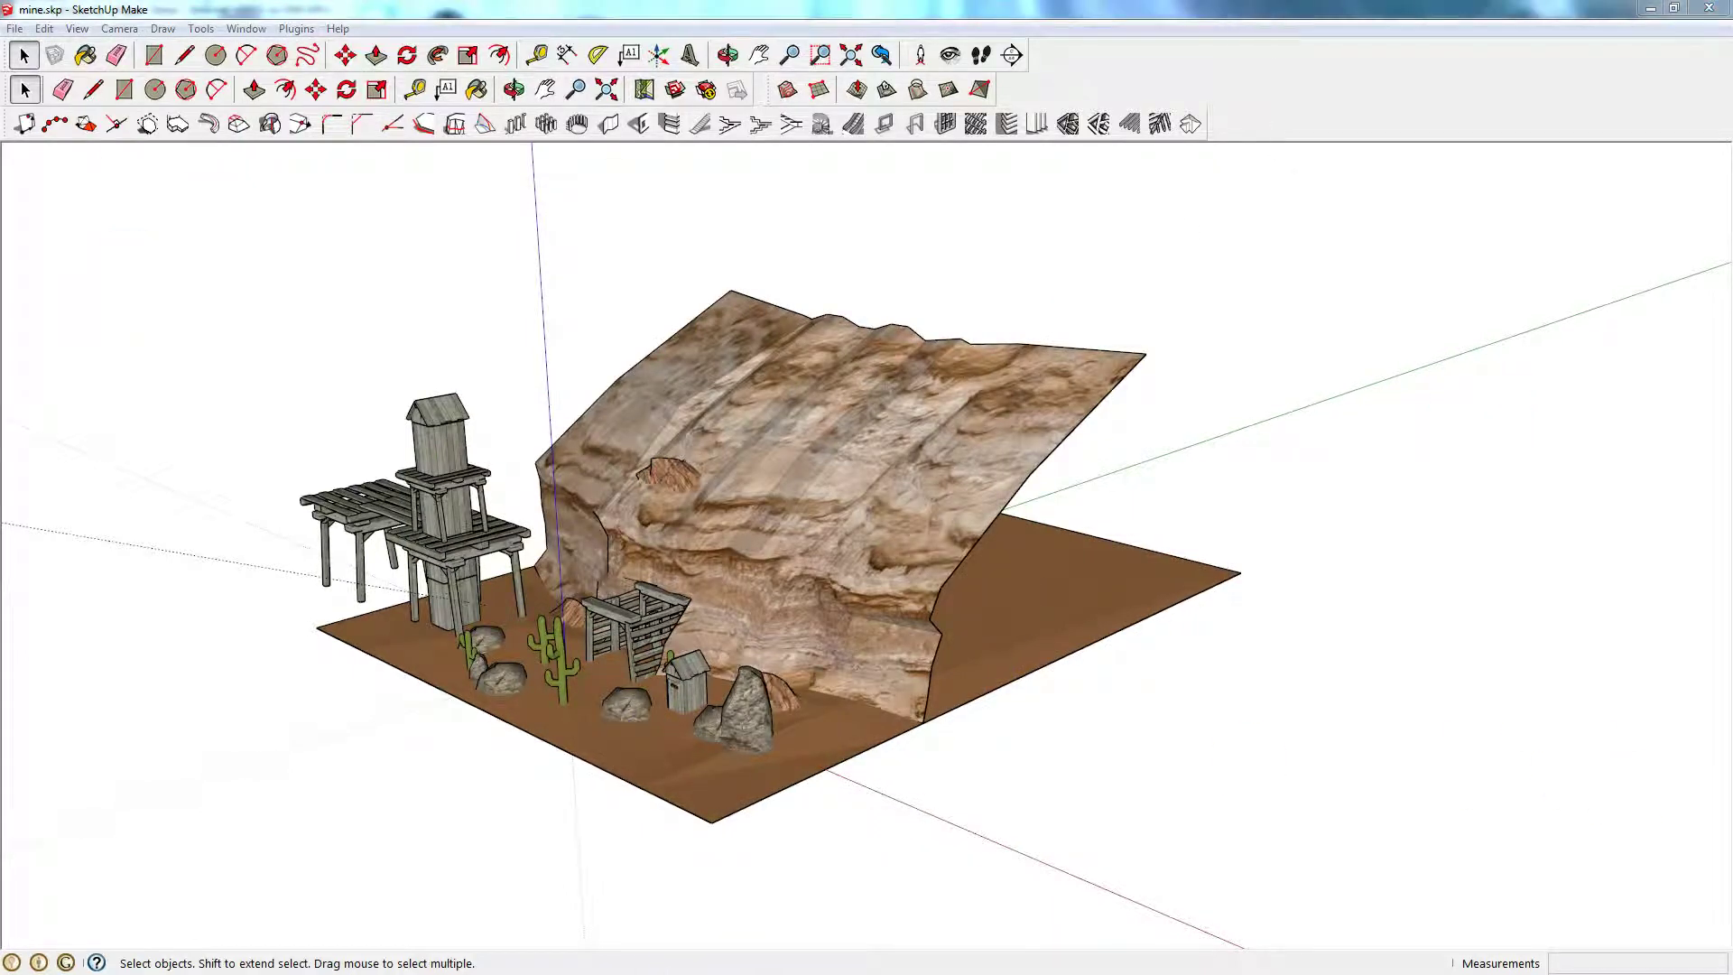
In Chrome, open ImageMagick's Windows binary releases page showing the ImageMagick-6.8.9-7-Q16-x86-windows.zip download.
{"action": "key", "text": "alt+Tab"}
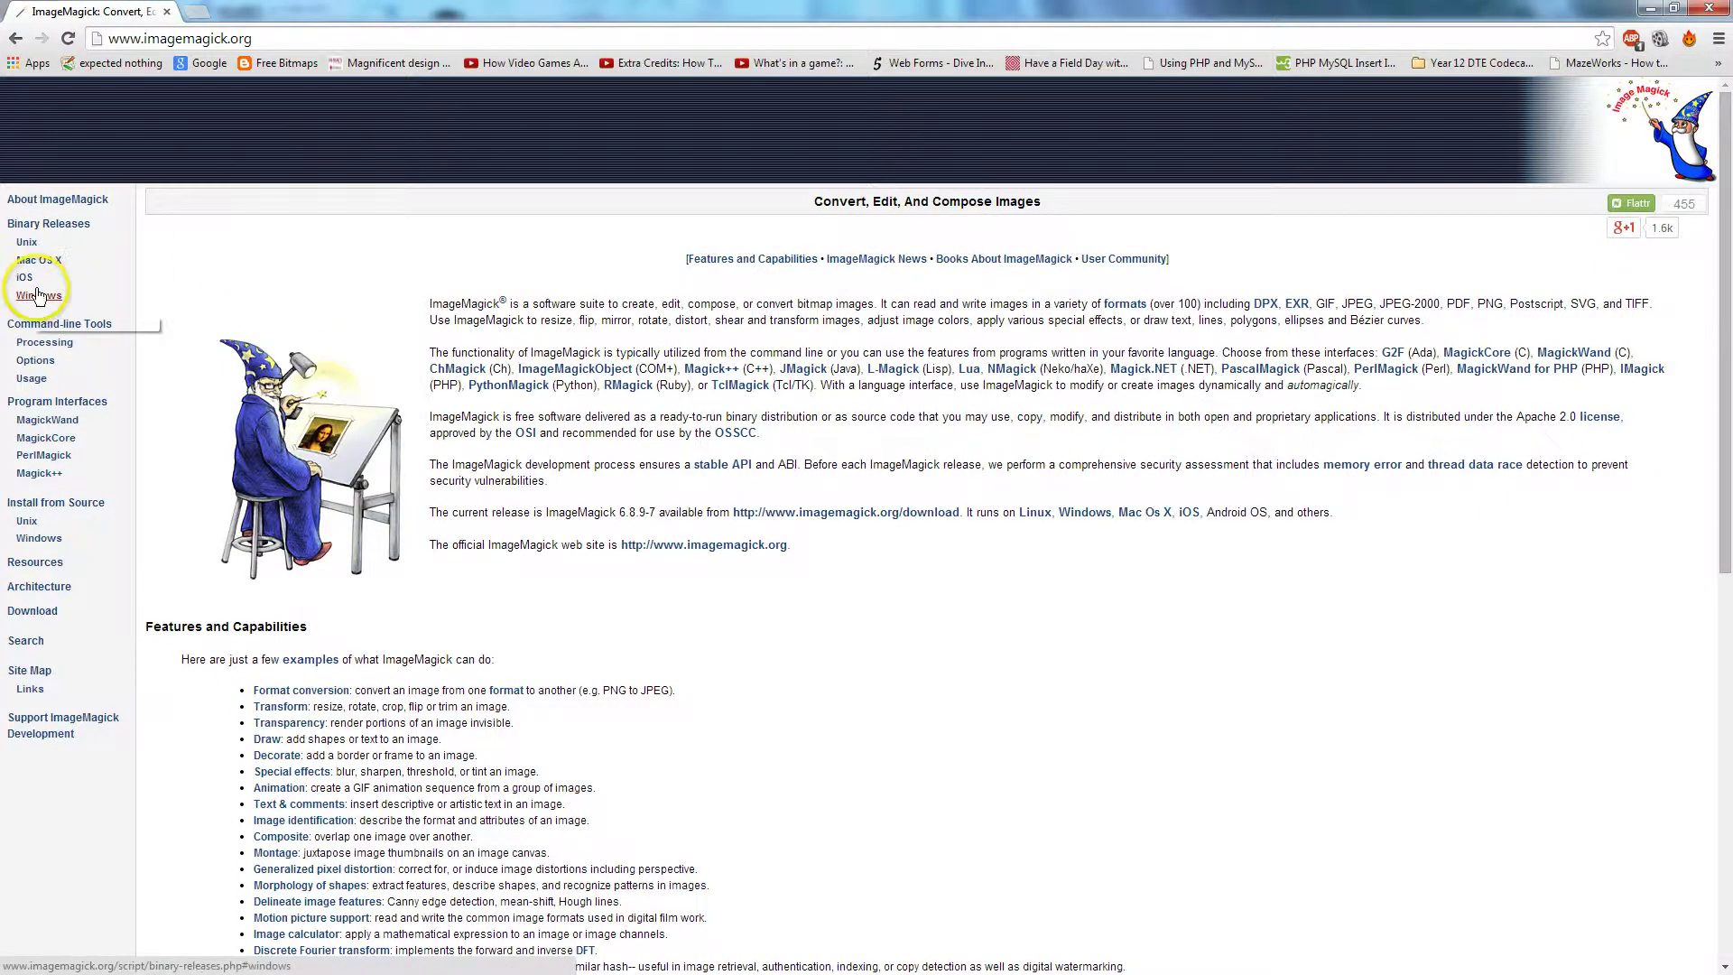
{"action": "scroll", "coordinate": [34, 303], "scroll_direction": "up", "scroll_amount": 6, "text": "ctrl"}
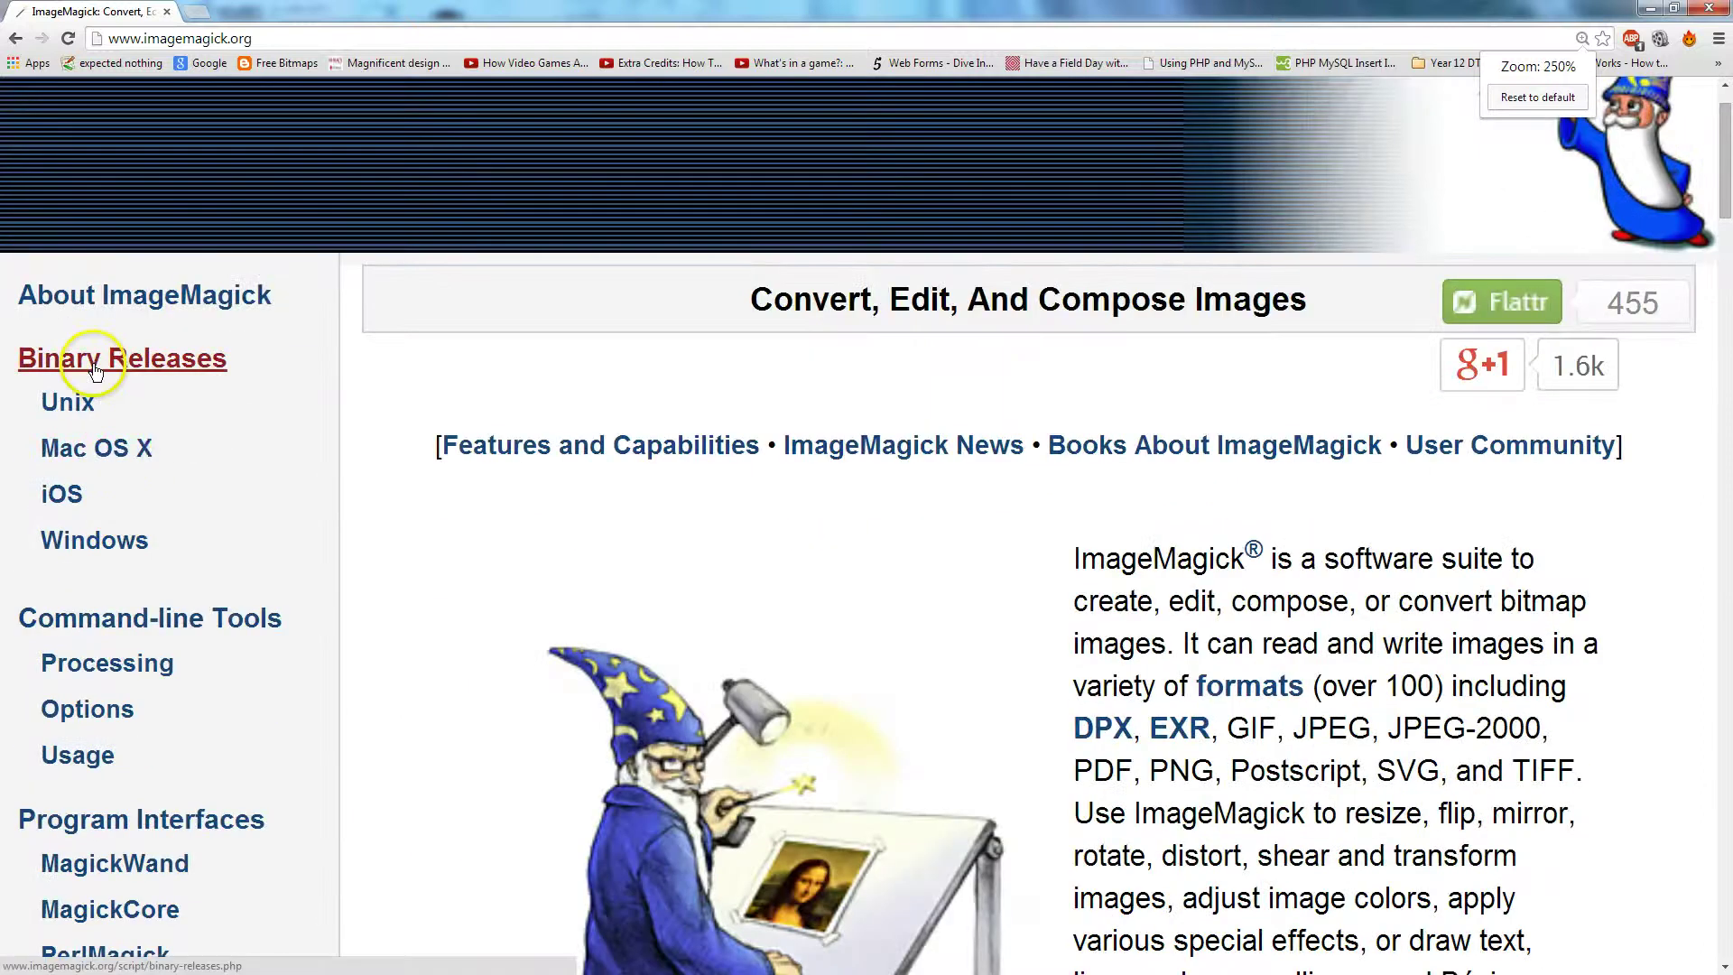
{"action": "left_click", "coordinate": [72, 544]}
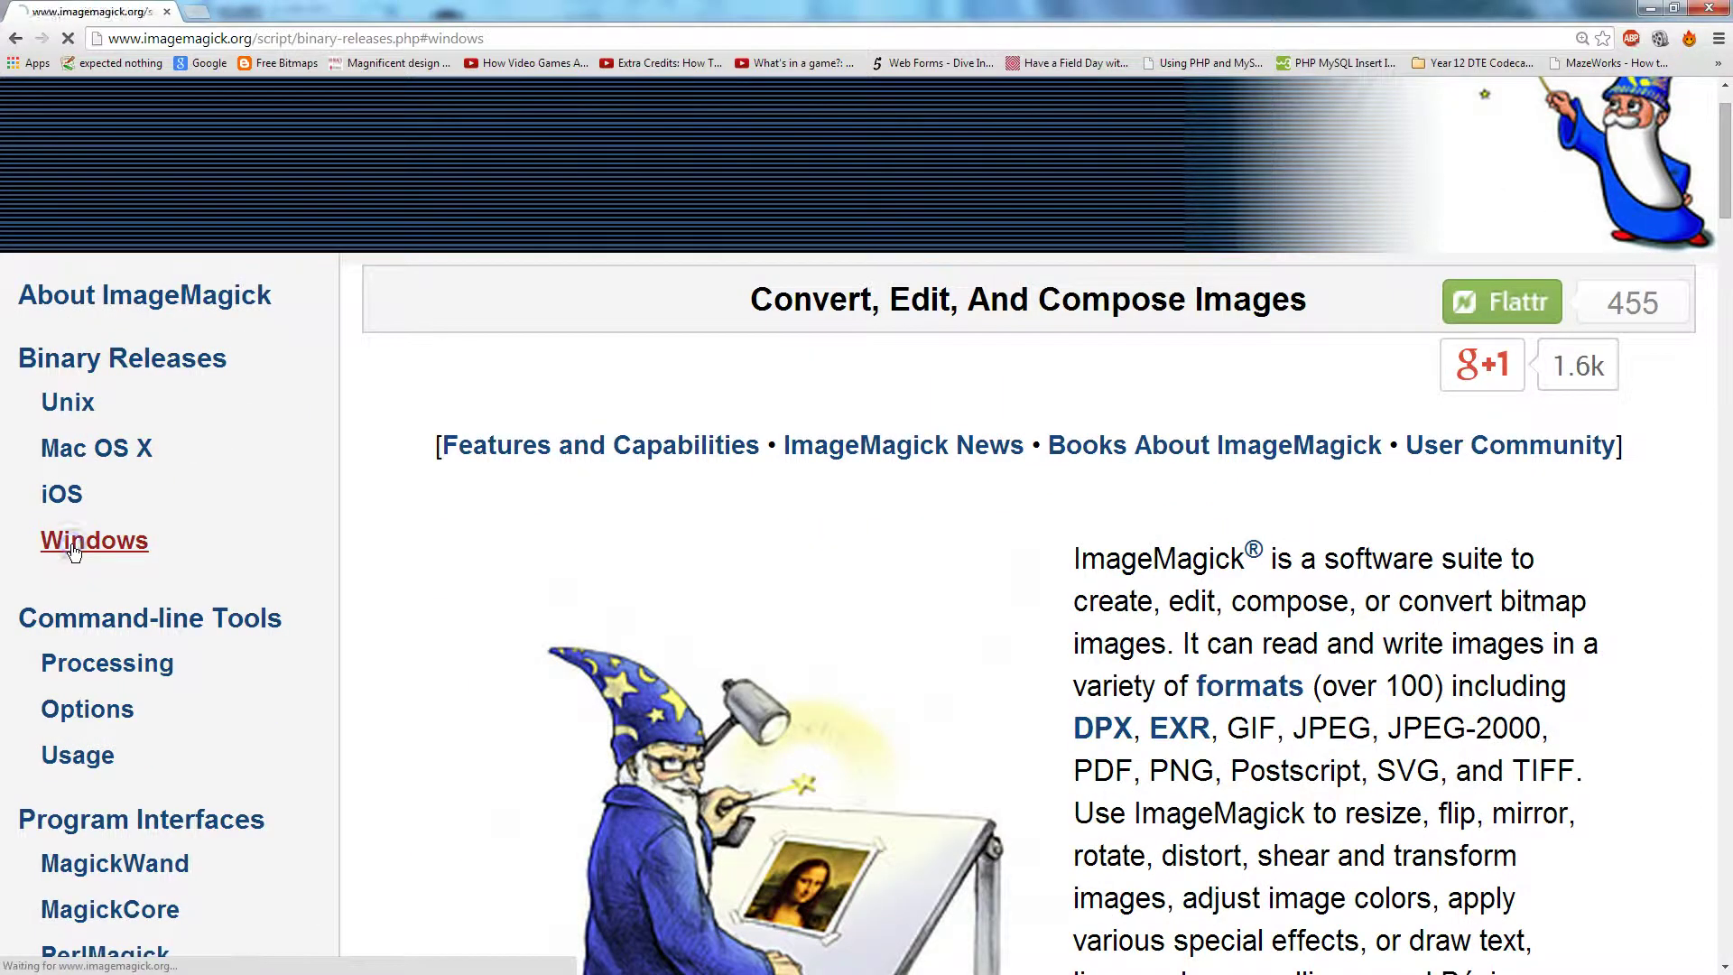
{"action": "scroll", "coordinate": [483, 471], "scroll_direction": "down", "scroll_amount": 6, "text": "ctrl"}
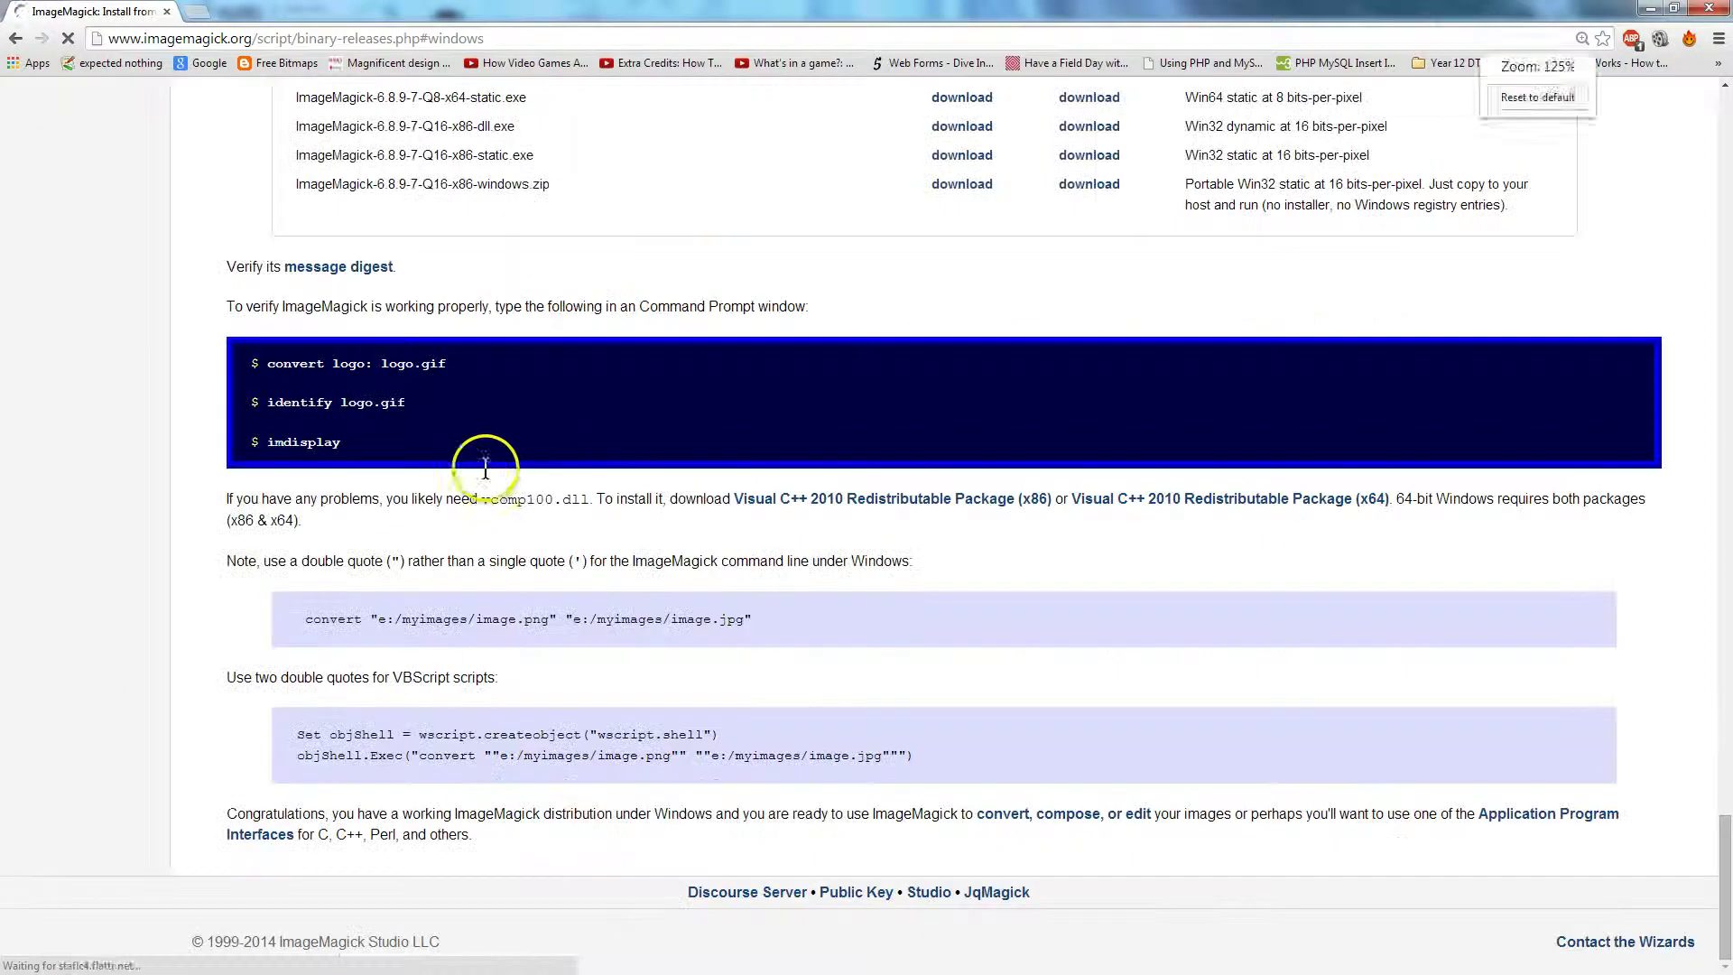
{"action": "scroll", "coordinate": [794, 452], "scroll_direction": "up", "scroll_amount": 4}
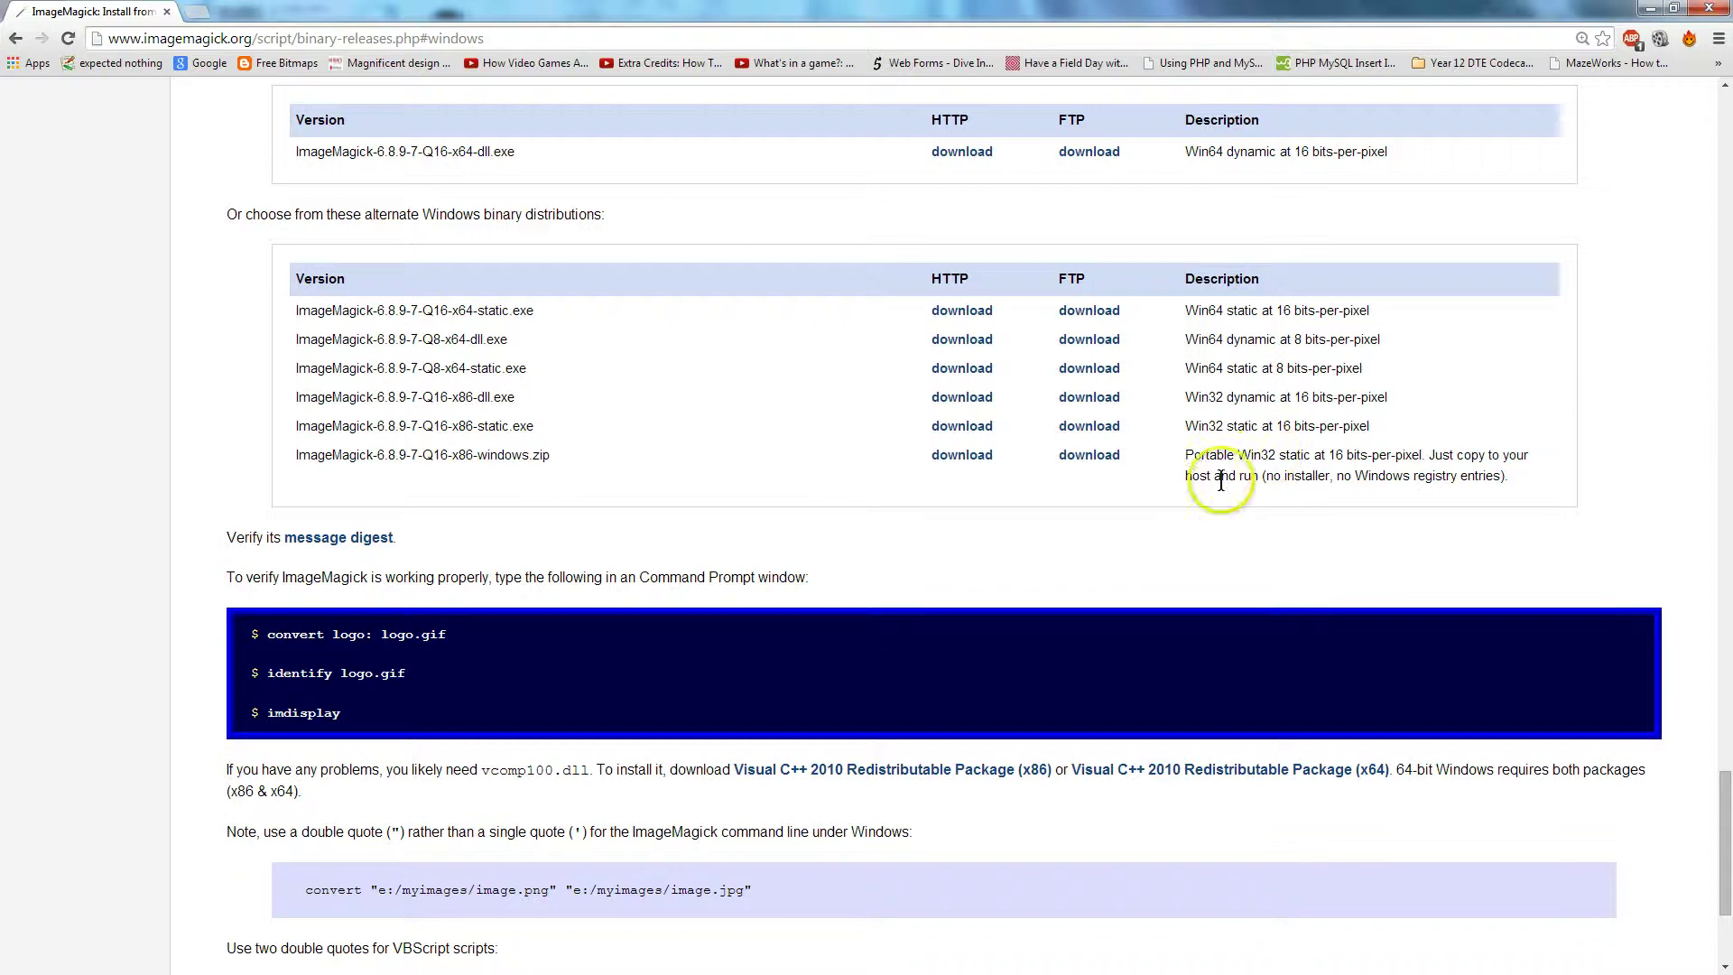
{"action": "scroll", "coordinate": [1271, 538], "scroll_direction": "up", "scroll_amount": 2, "text": "ctrl"}
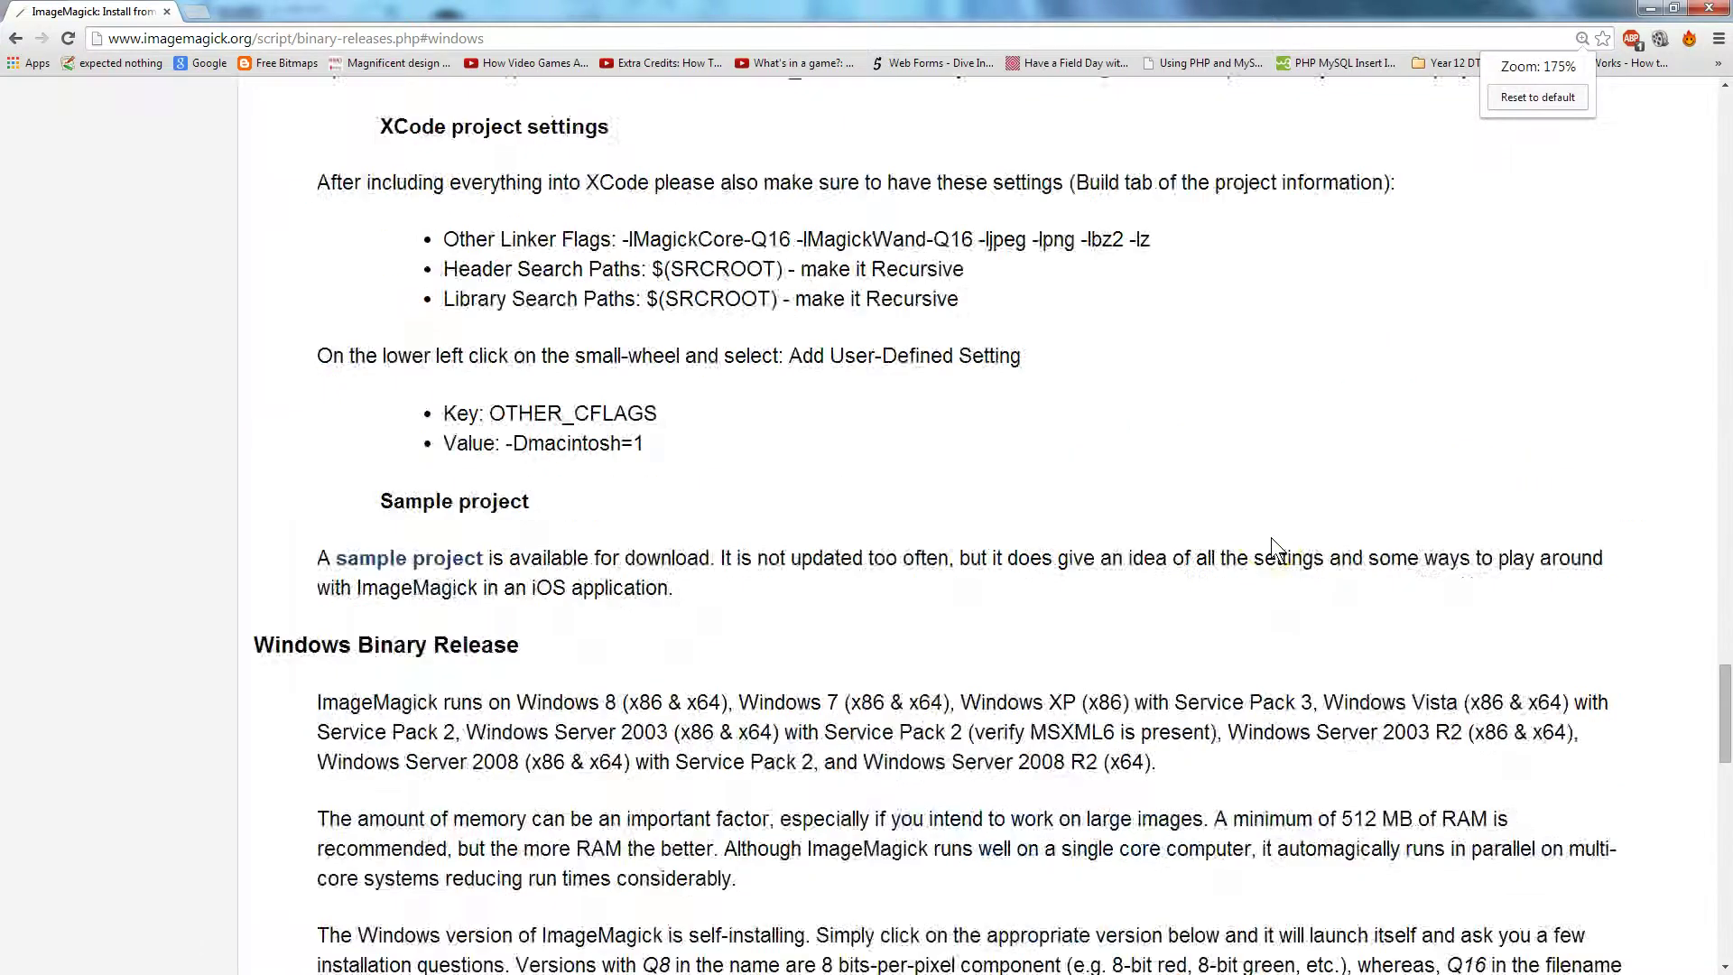
{"action": "scroll", "coordinate": [1271, 538], "scroll_direction": "down", "scroll_amount": 6}
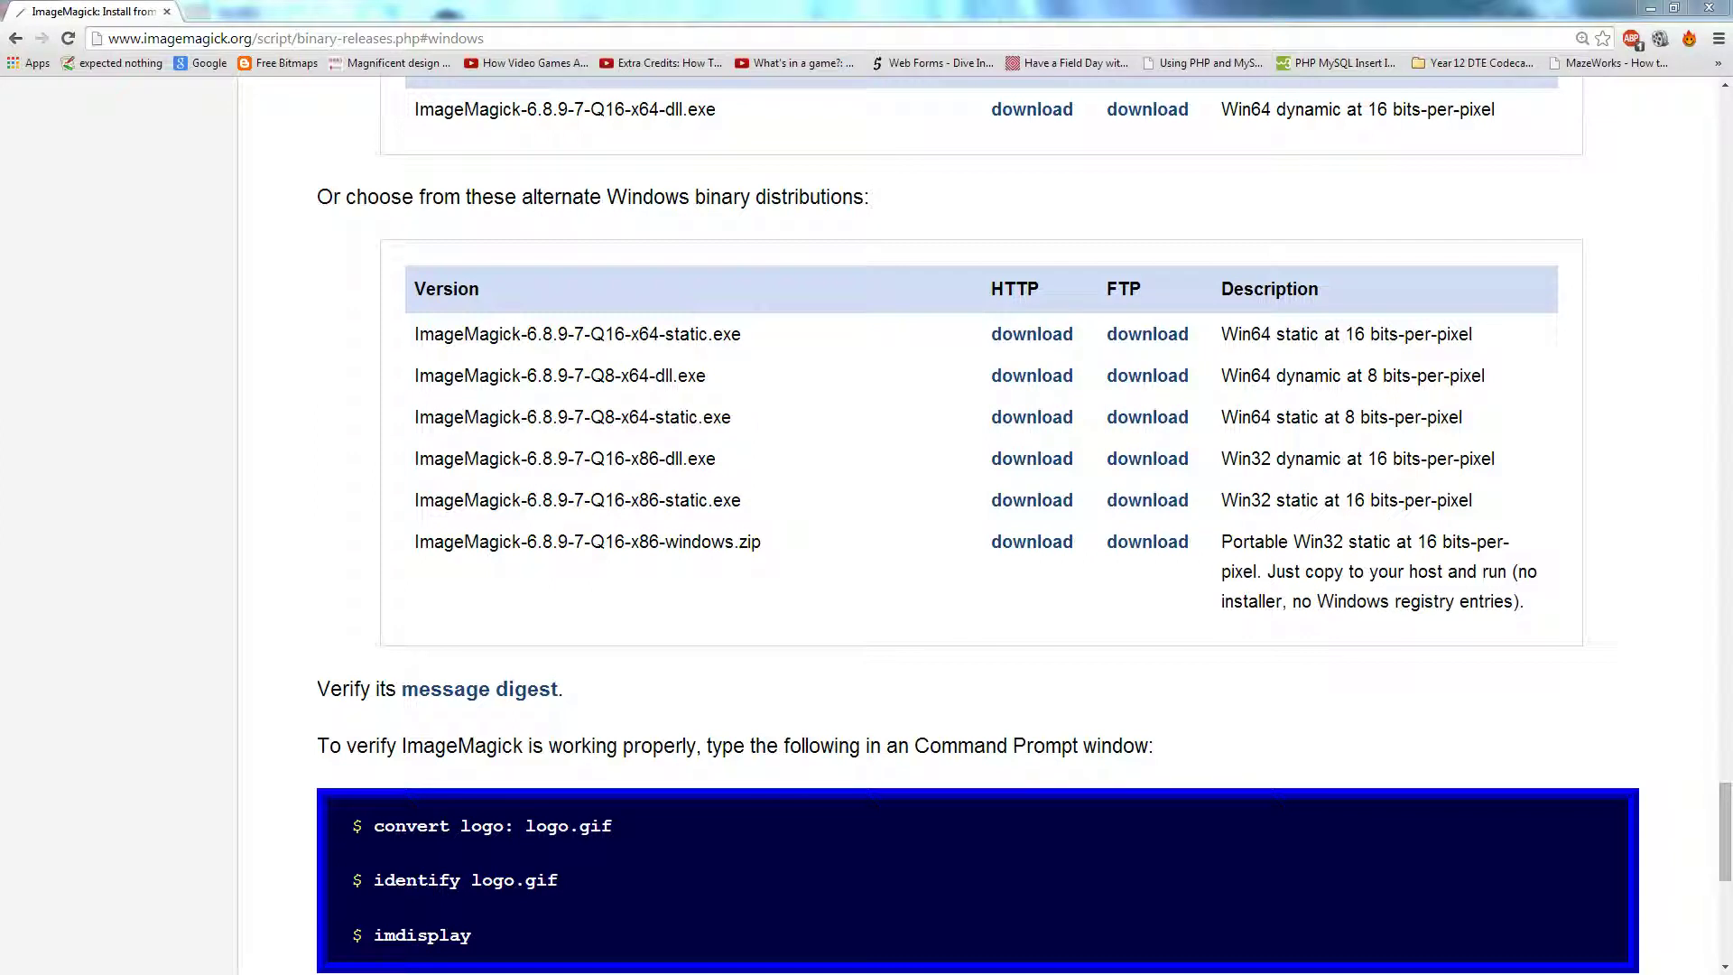
Check the ImageMagick-6.8.9-Q16 folder in Program Files, then close Explorer and Chrome.
{"action": "left_click_drag", "start_coordinate": [1732, 307], "coordinate": [775, 275]}
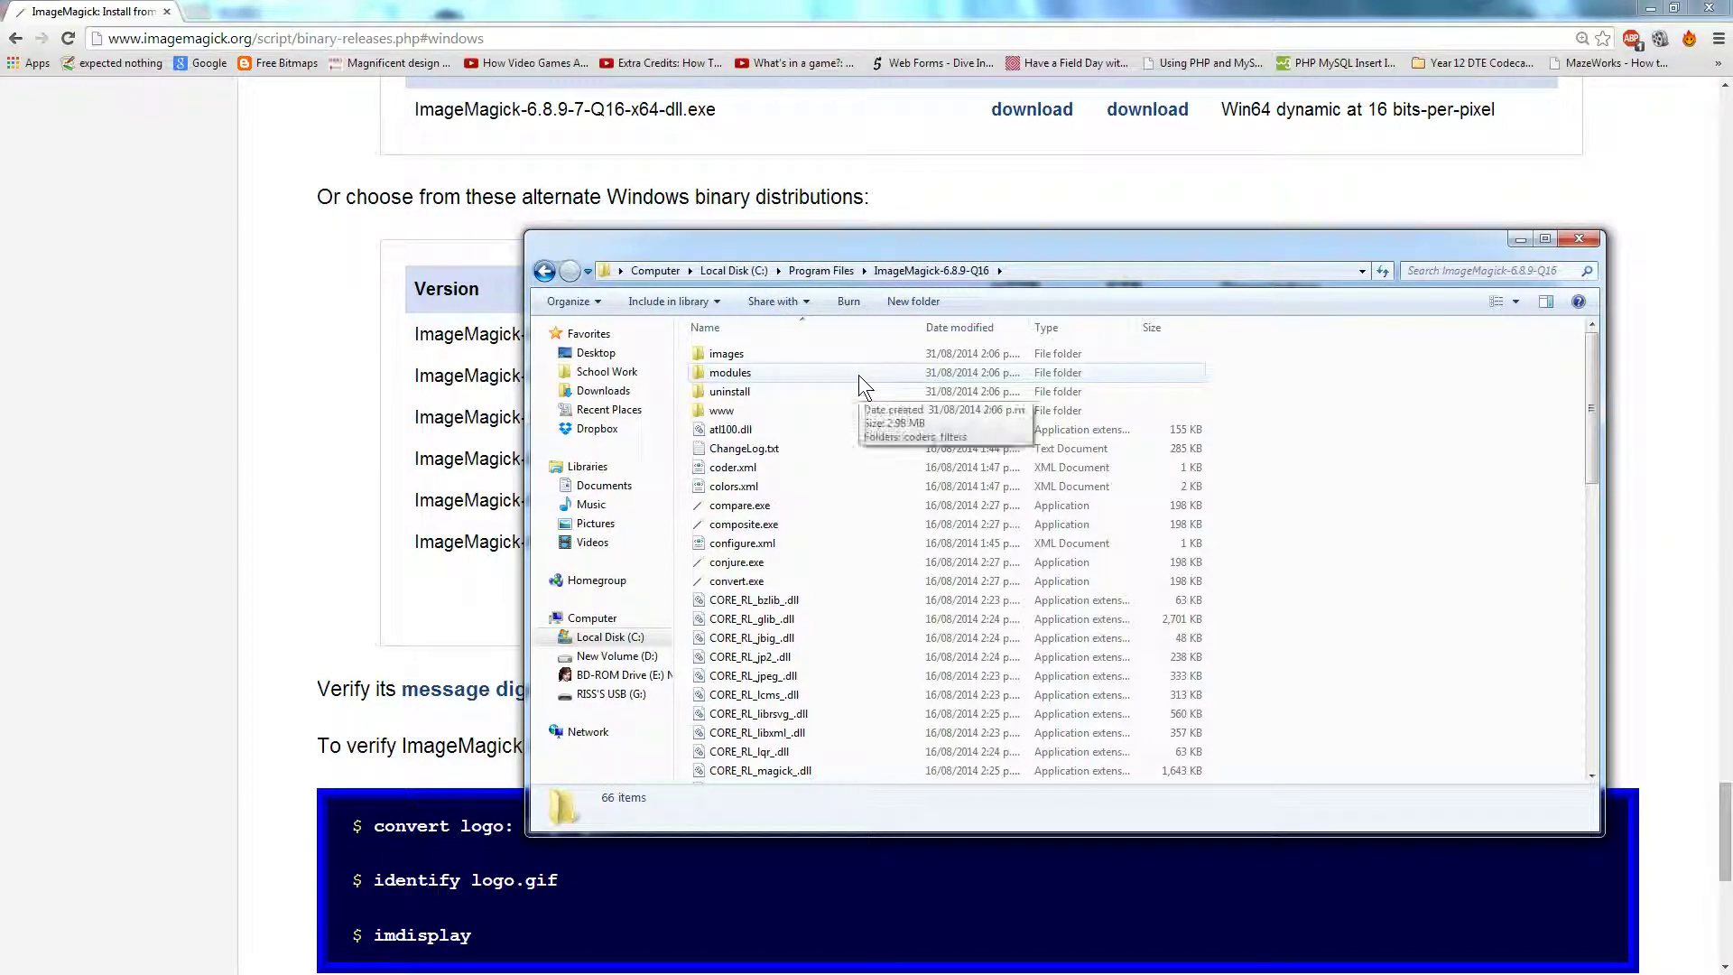
{"action": "left_click", "coordinate": [1579, 239]}
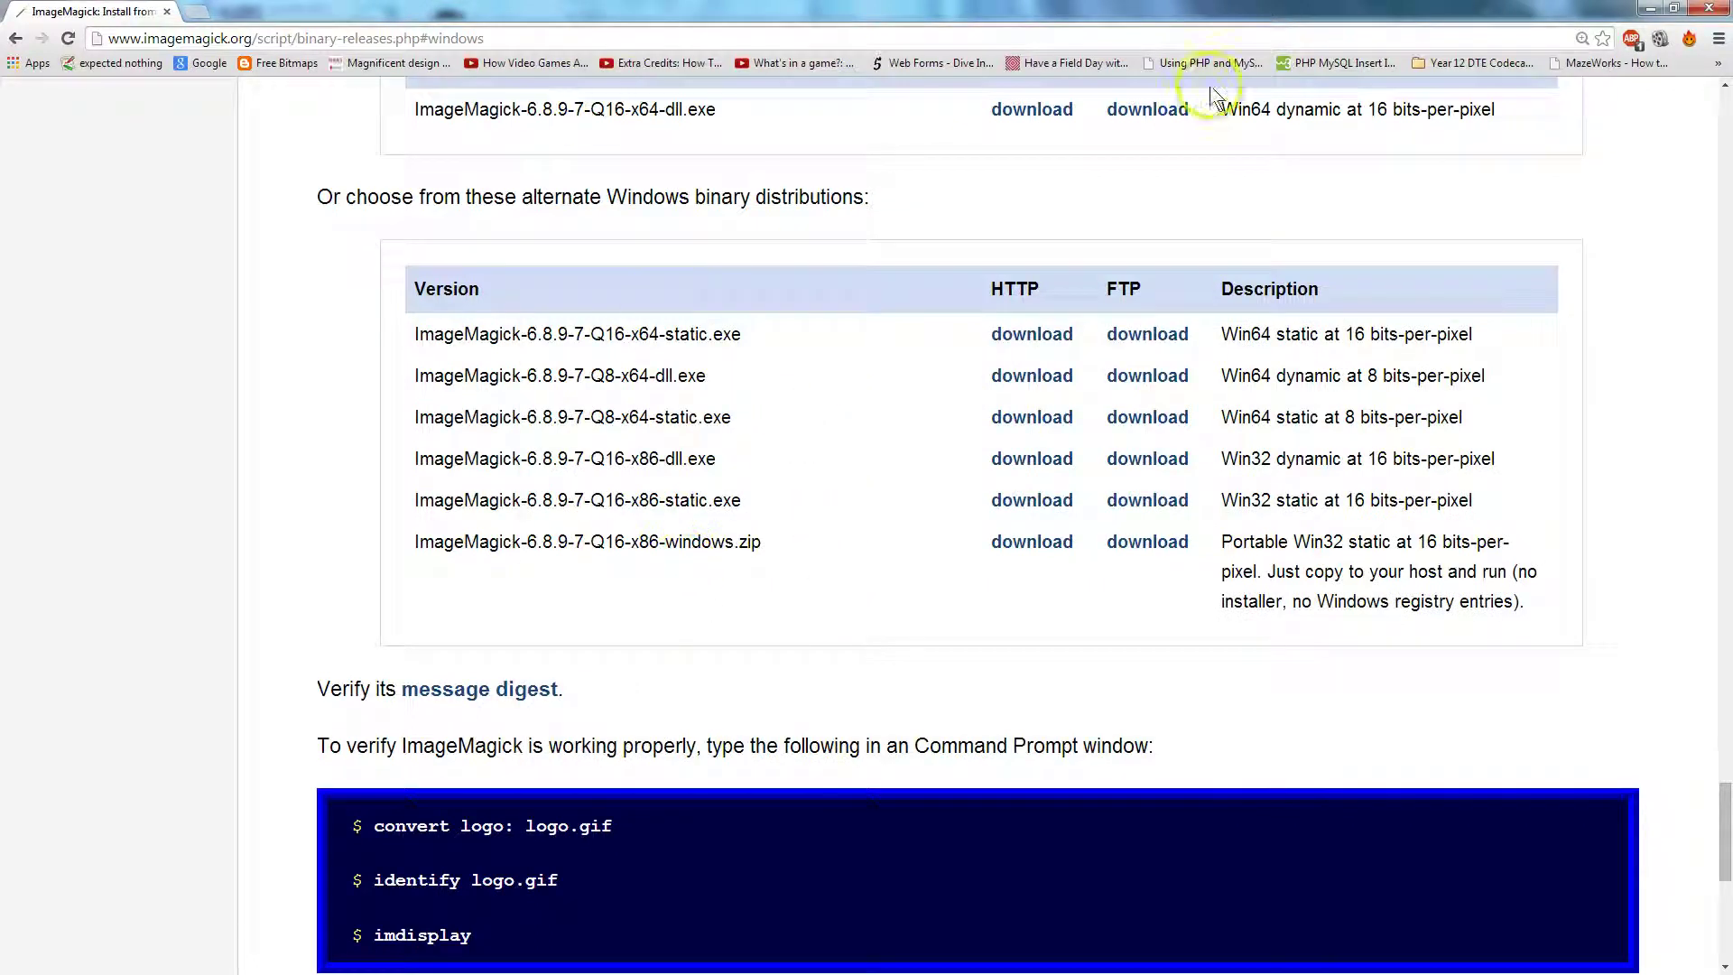
{"action": "left_click", "coordinate": [1712, 13]}
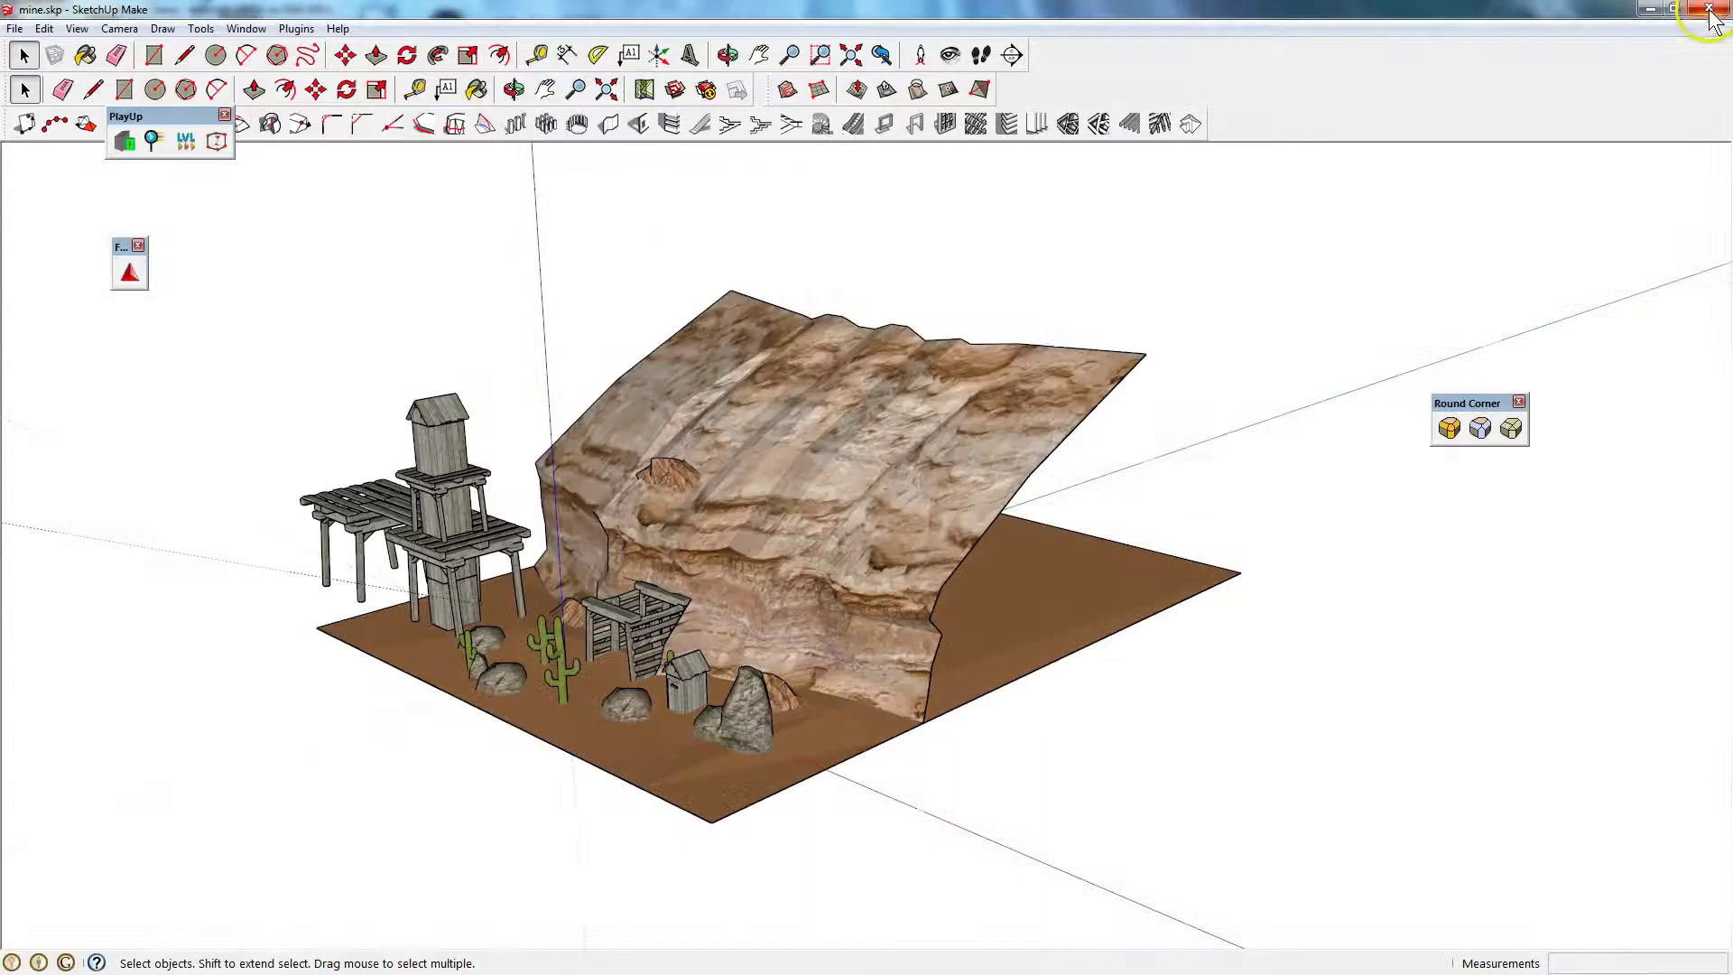
Open PlayUp Preferences and confirm Unity 3D and the ImageMagick Convert.exe path.
{"action": "left_click", "coordinate": [296, 28]}
{"action": "mouse_move", "coordinate": [303, 127]}
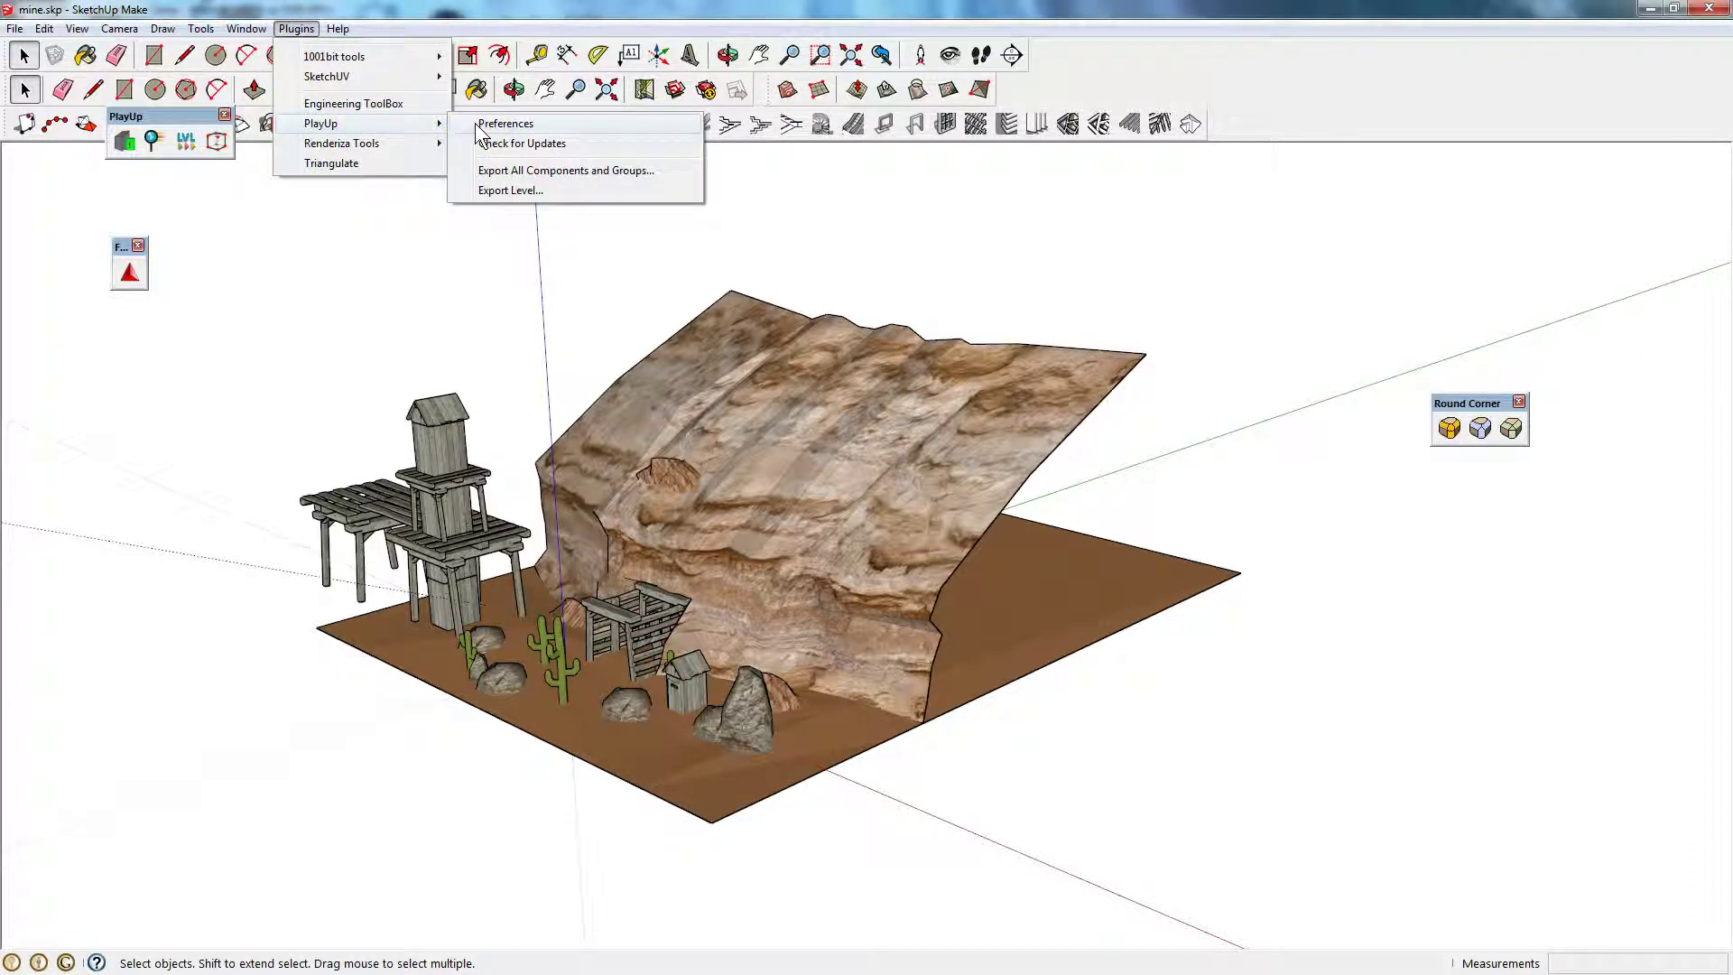
{"action": "left_click", "coordinate": [506, 123]}
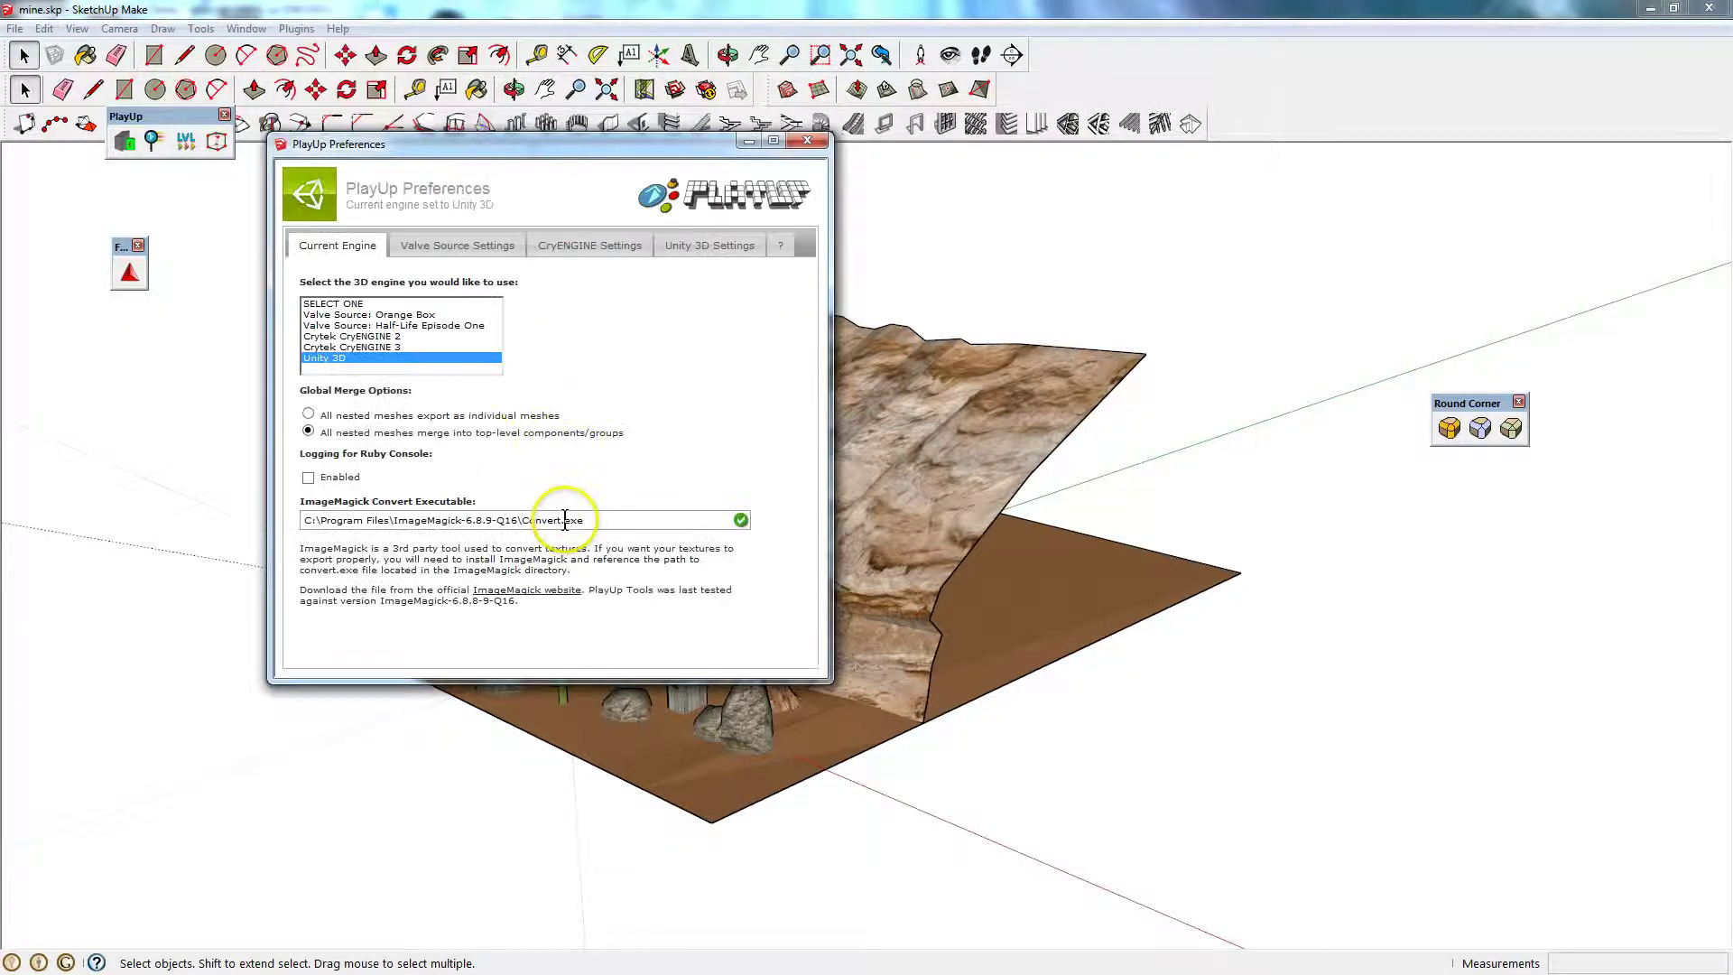
{"action": "left_click", "coordinate": [353, 521]}
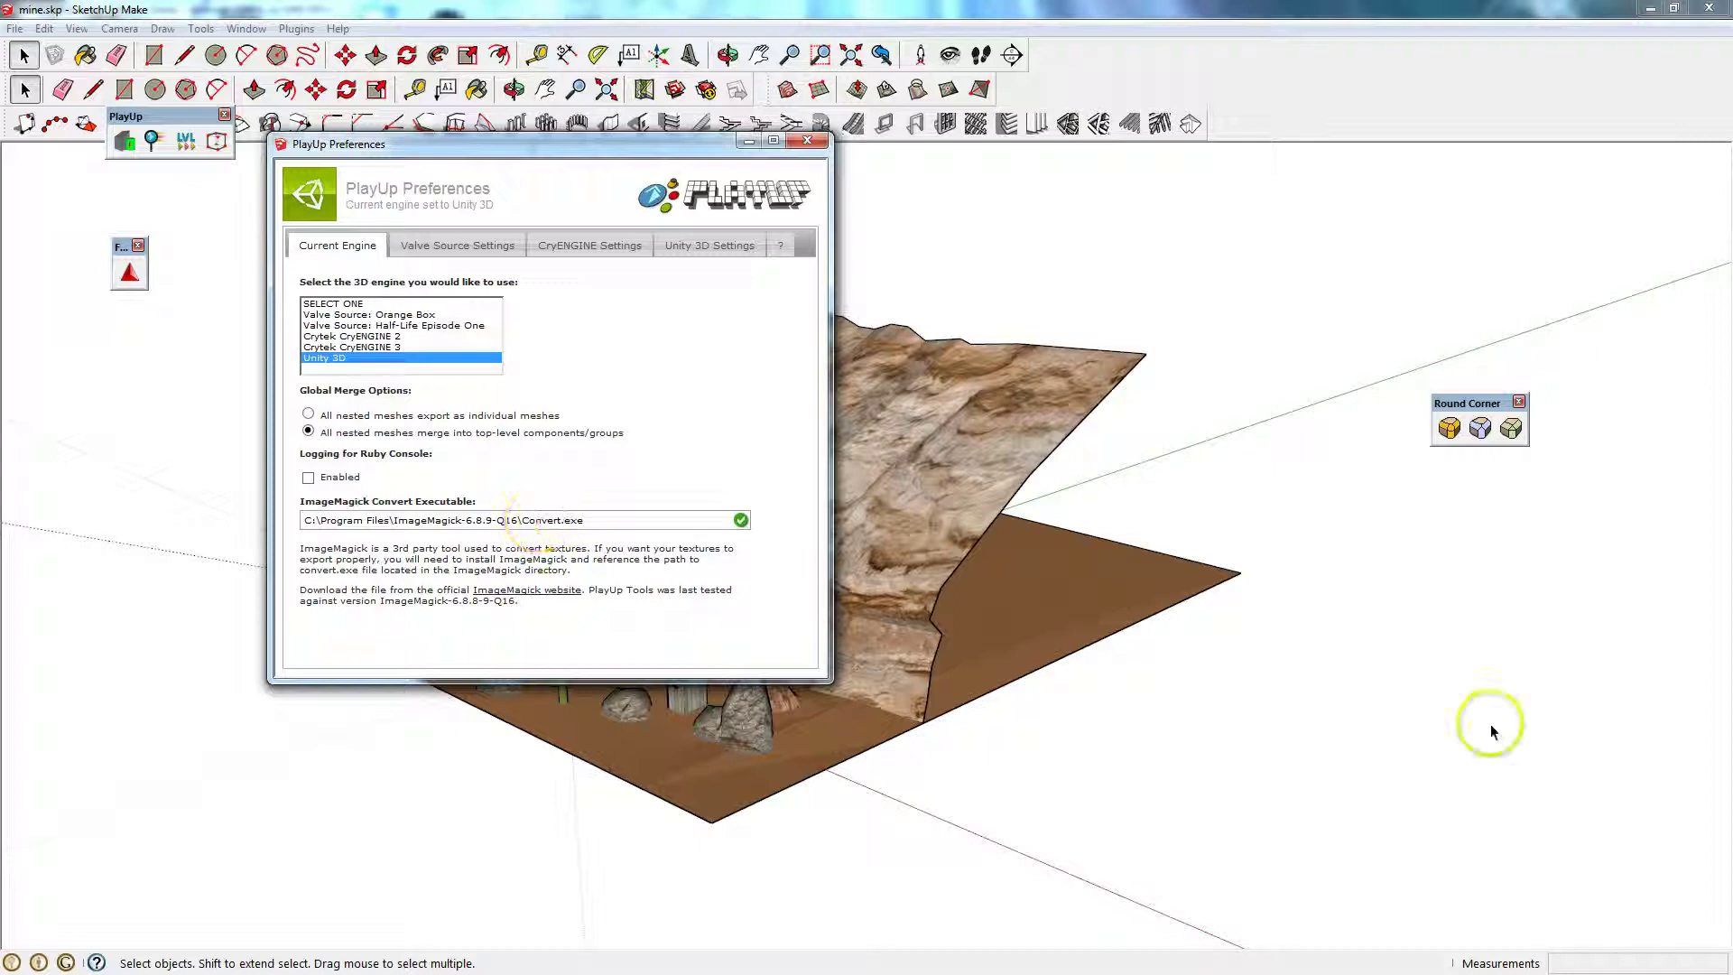
{"action": "key", "text": "super+e"}
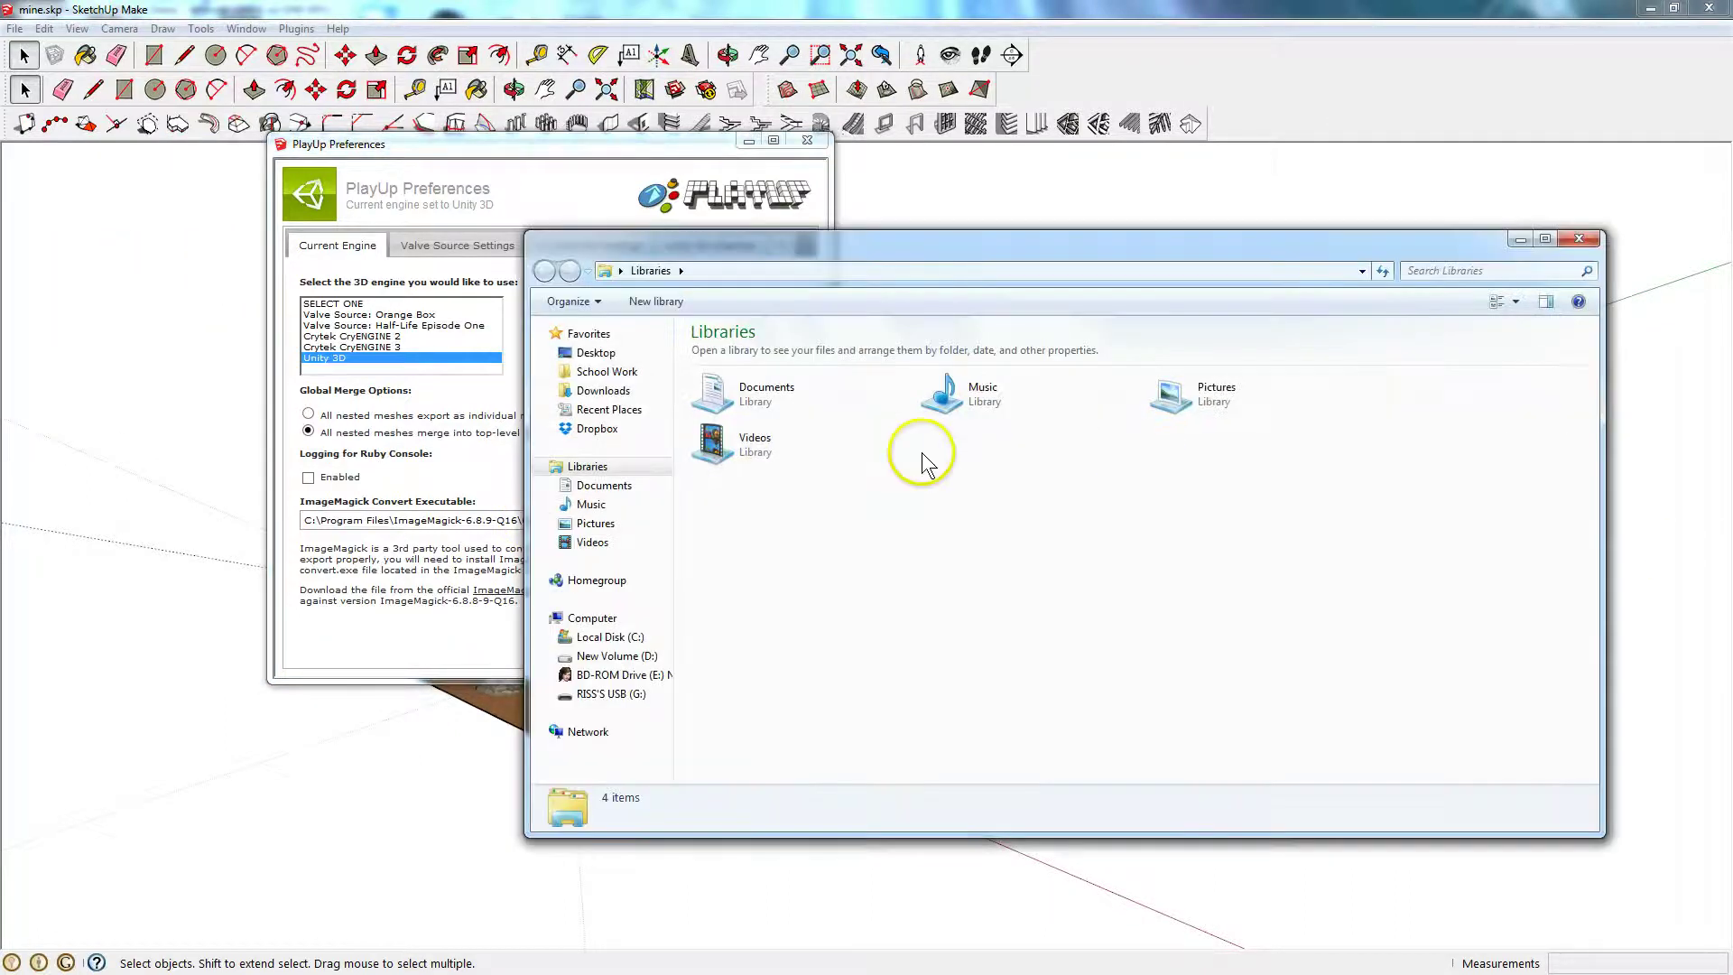
Browse to C:\Program Files\ImageMagick-6.8.9-Q16 in Explorer and copy its full path.
{"action": "left_click", "coordinate": [610, 637]}
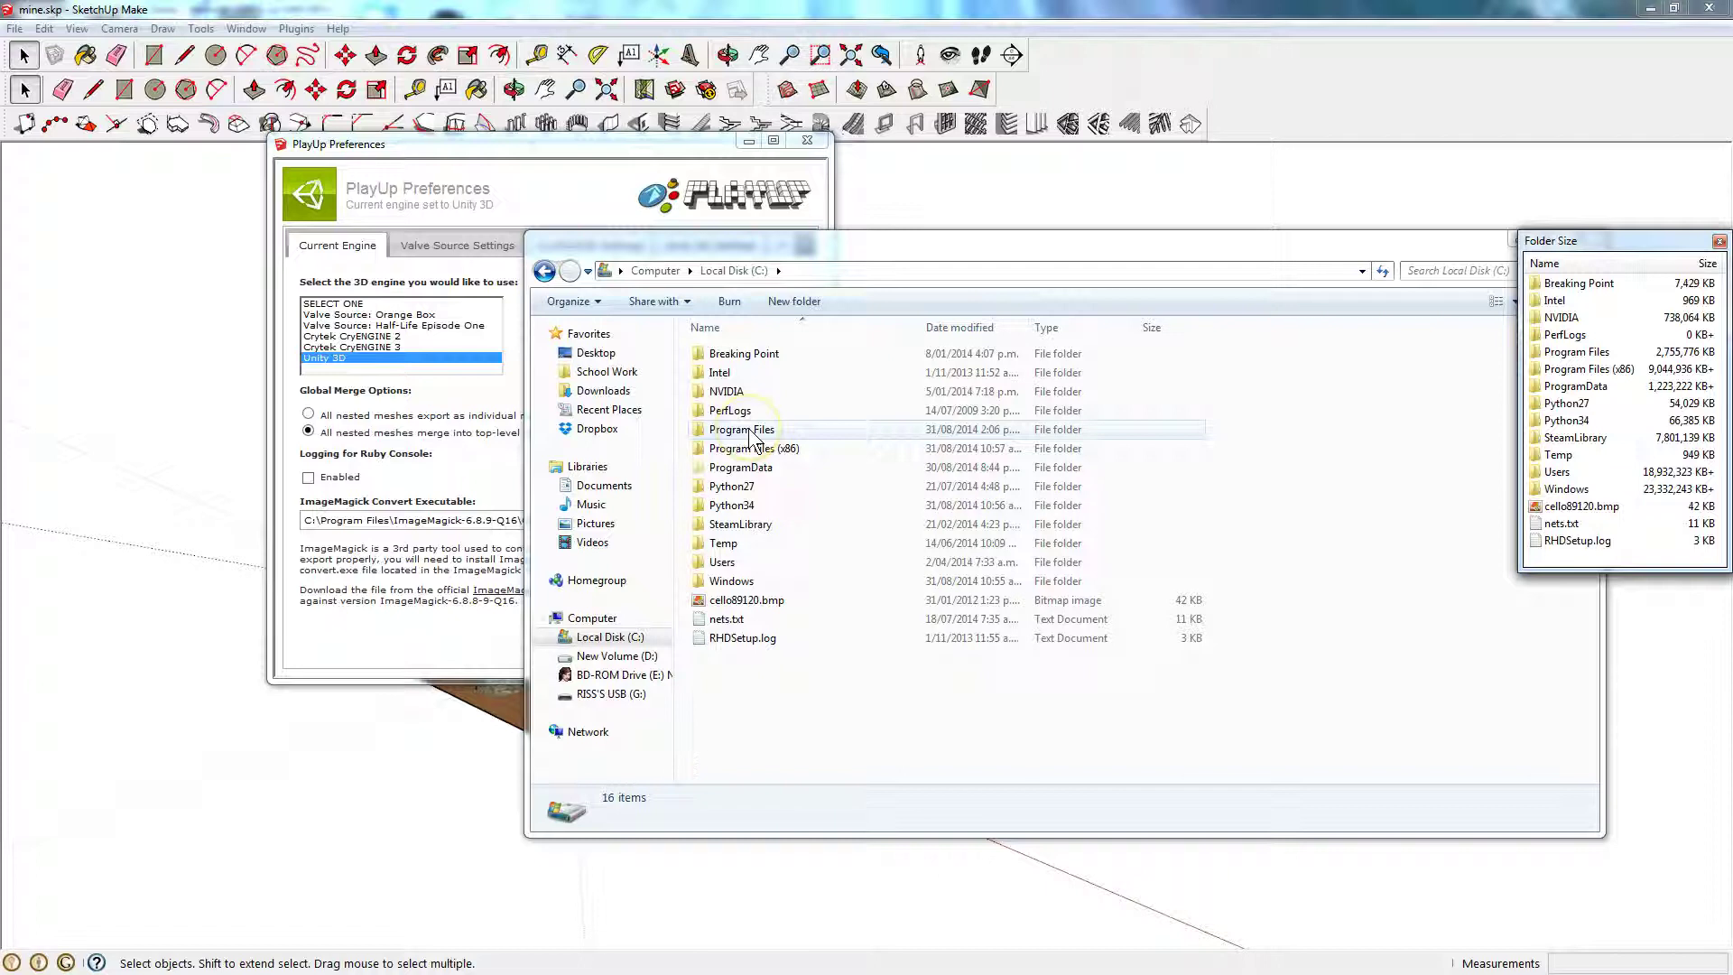
{"action": "double_click", "coordinate": [752, 430]}
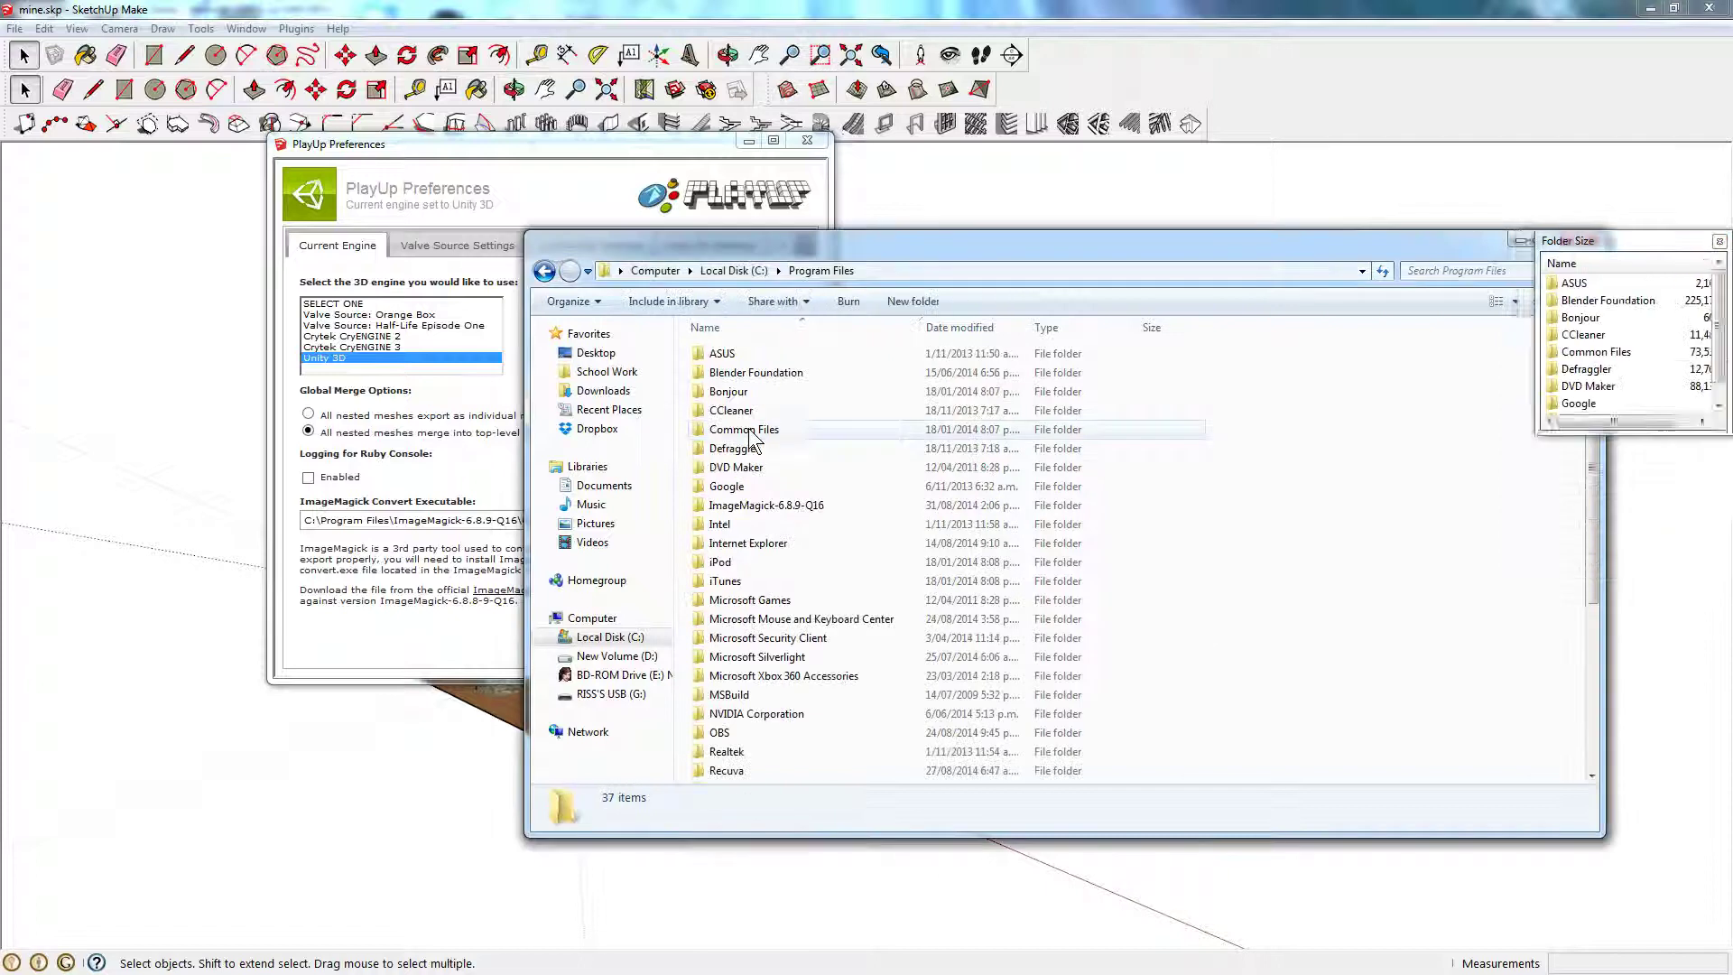
{"action": "double_click", "coordinate": [767, 508]}
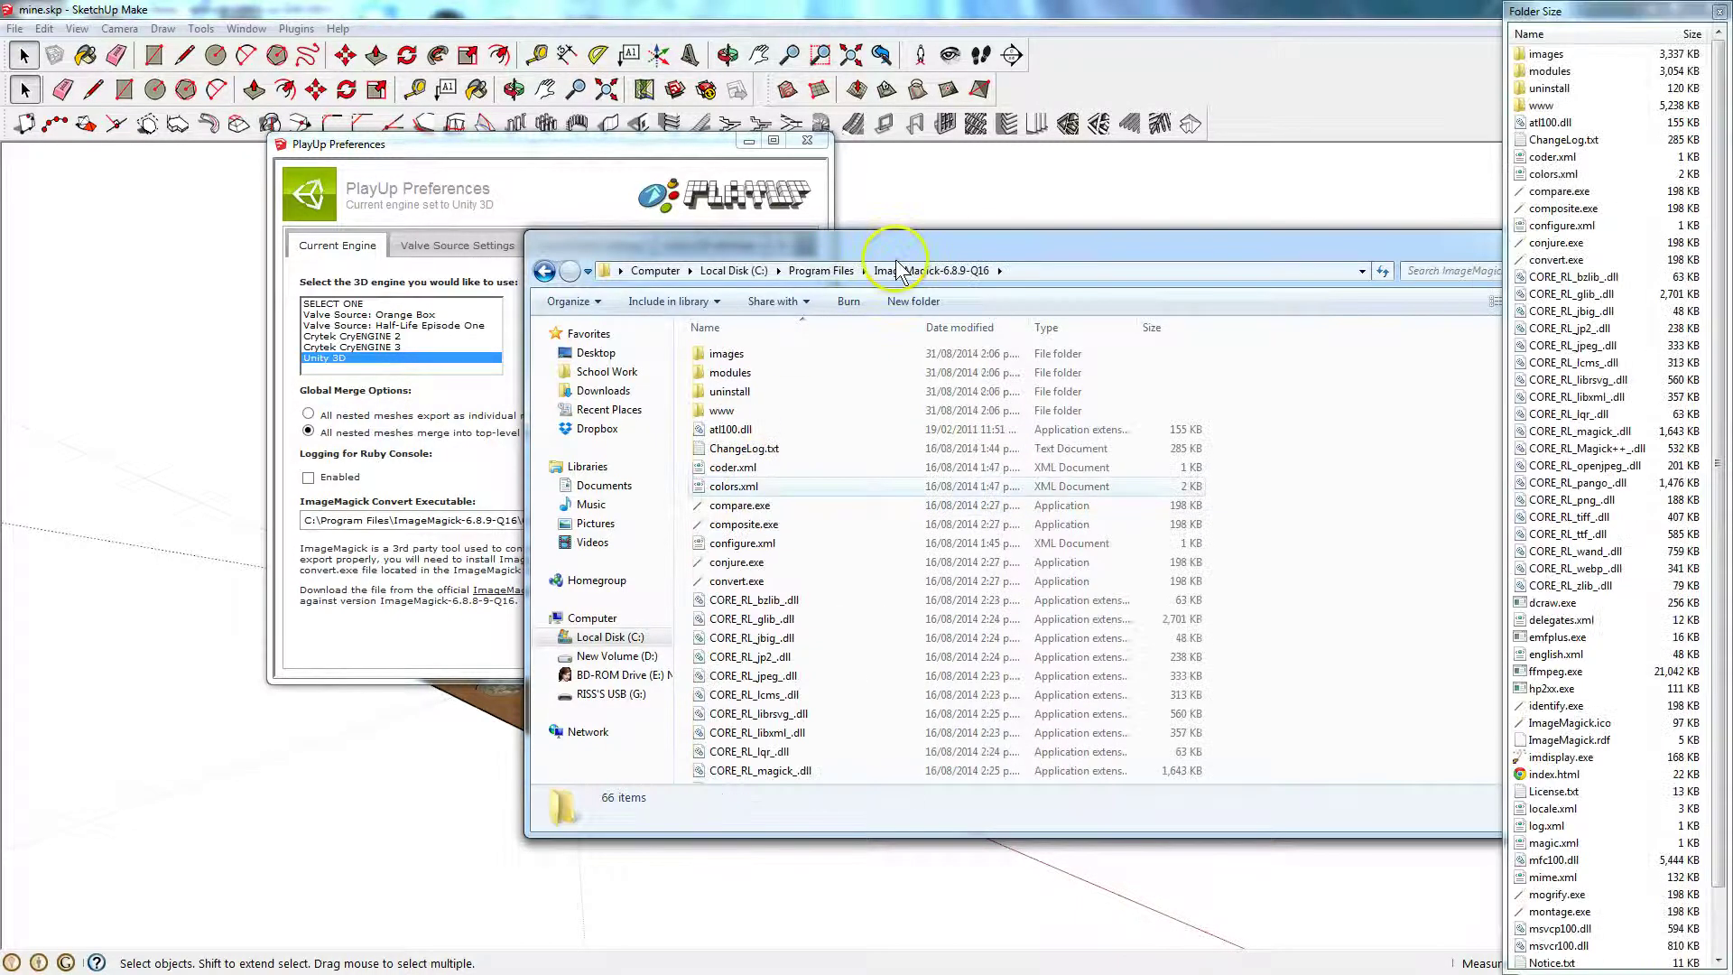
{"action": "left_click", "coordinate": [1025, 275]}
{"action": "key", "text": "ctrl+c"}
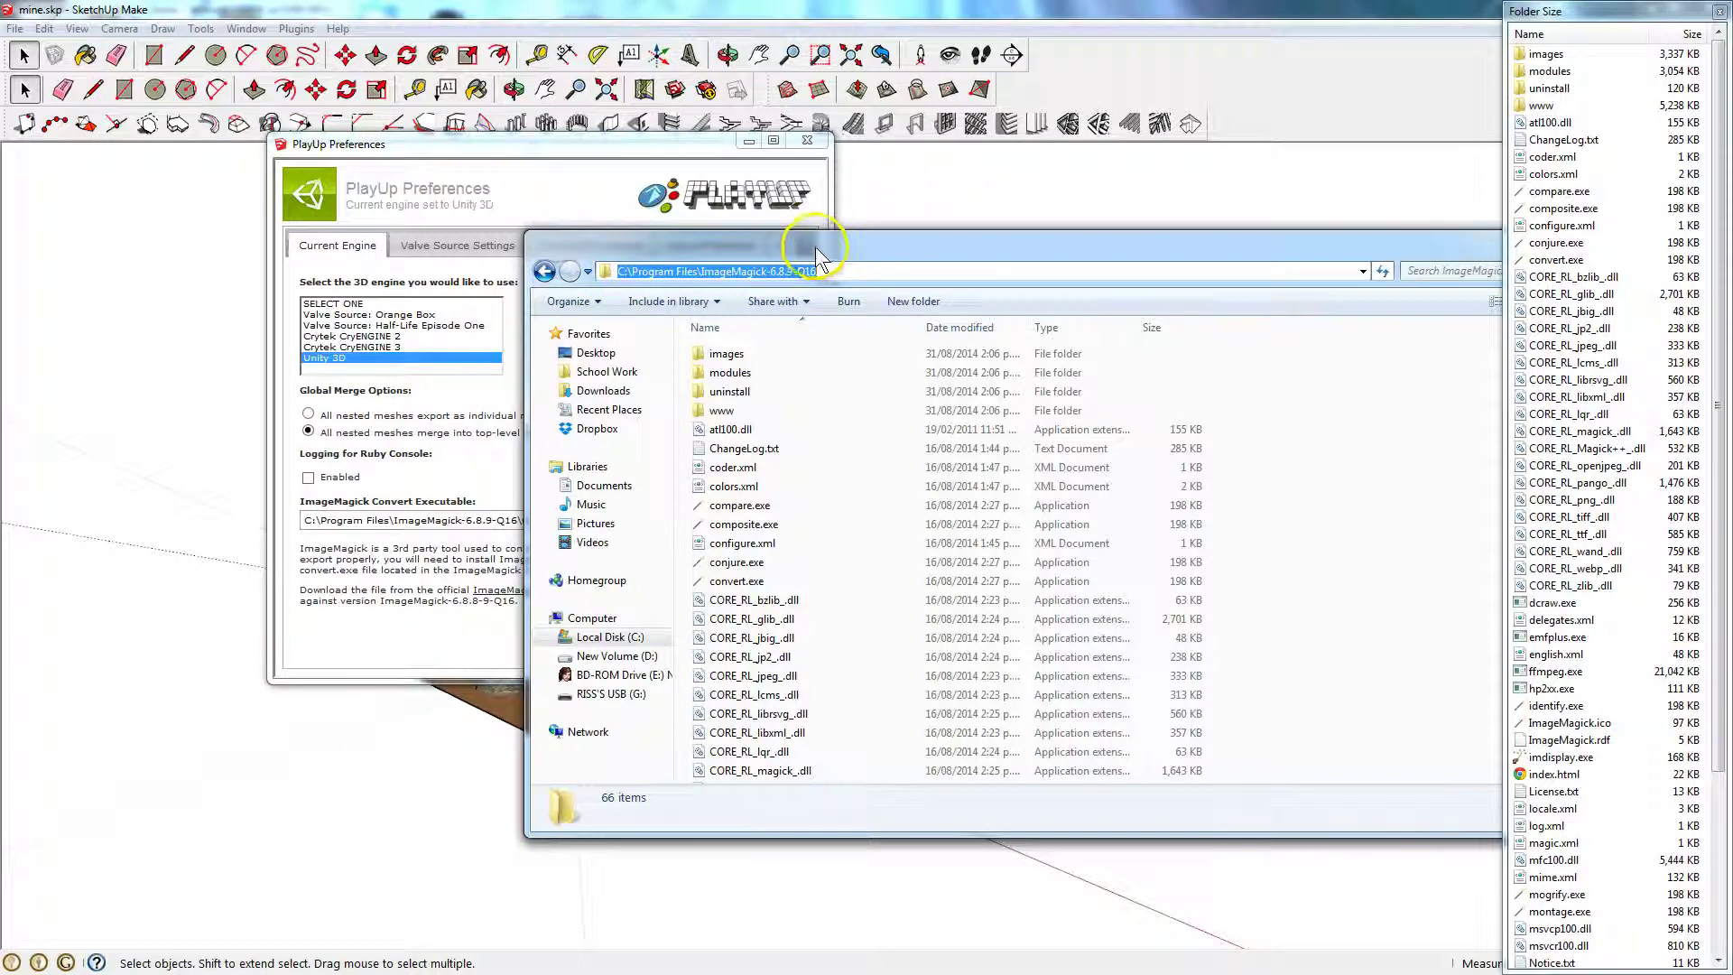
{"action": "left_click", "coordinate": [655, 178]}
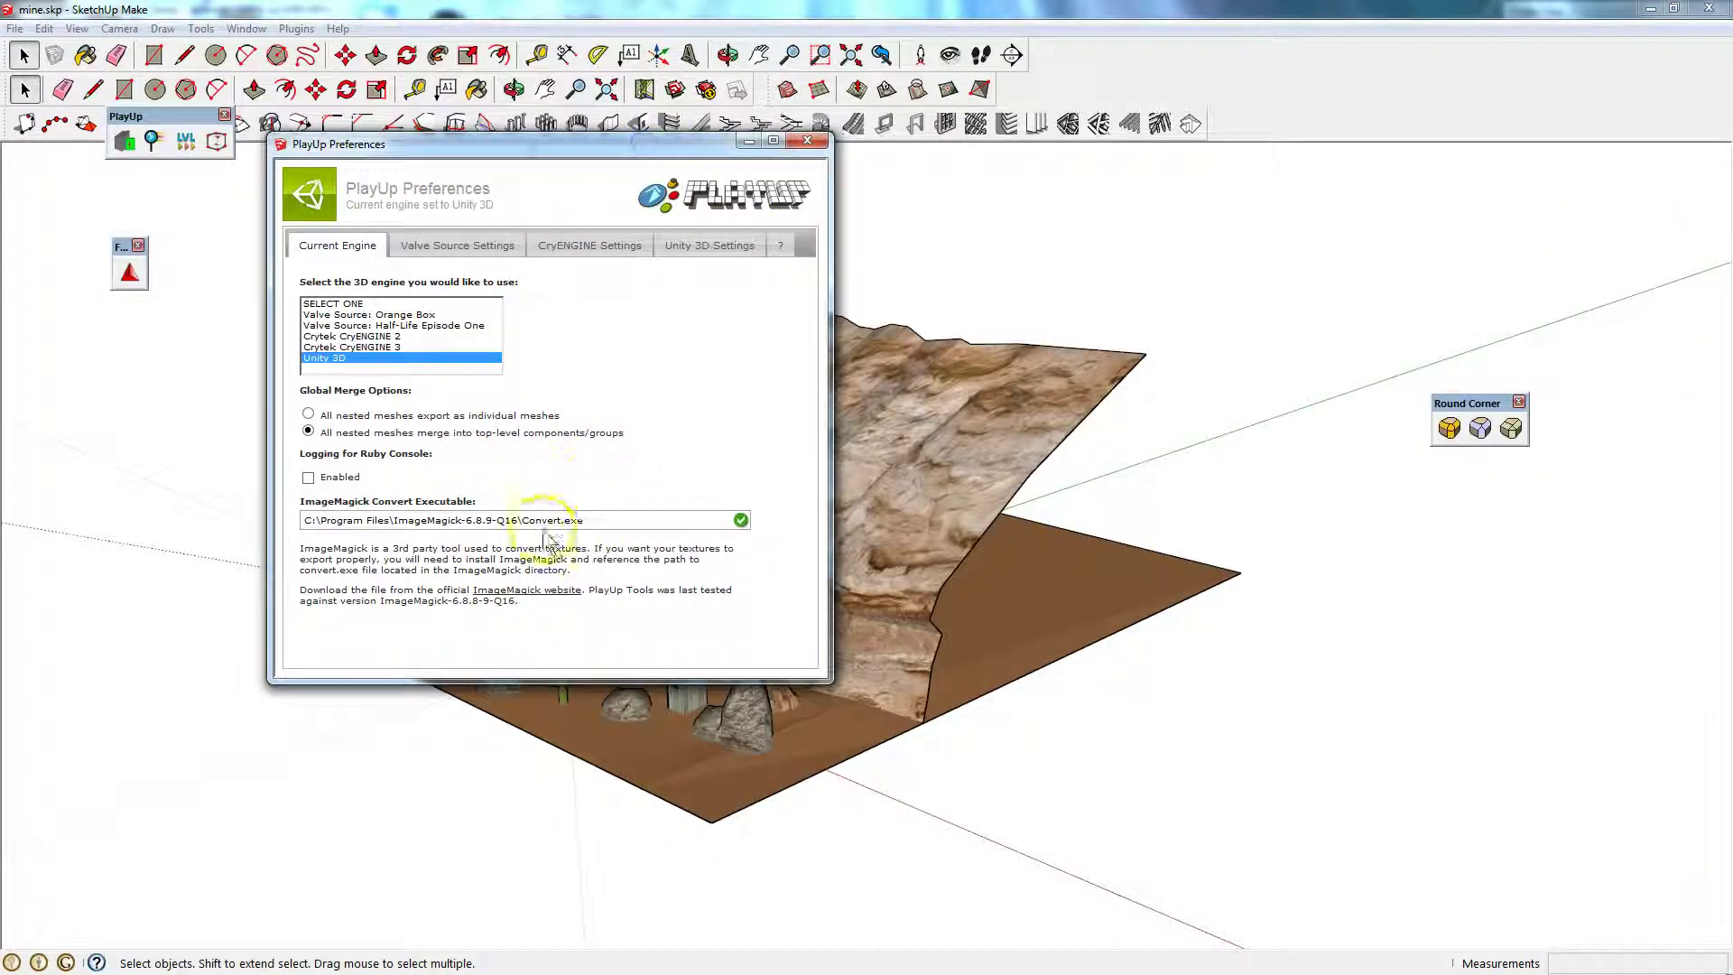
Try pasting the copied folder path and typing F:\ into the ImageMagick executable field.
{"action": "left_click_drag", "start_coordinate": [605, 521], "coordinate": [394, 521]}
{"action": "left_click_drag", "start_coordinate": [262, 511], "coordinate": [225, 515]}
{"action": "key", "text": "ctrl+v"}
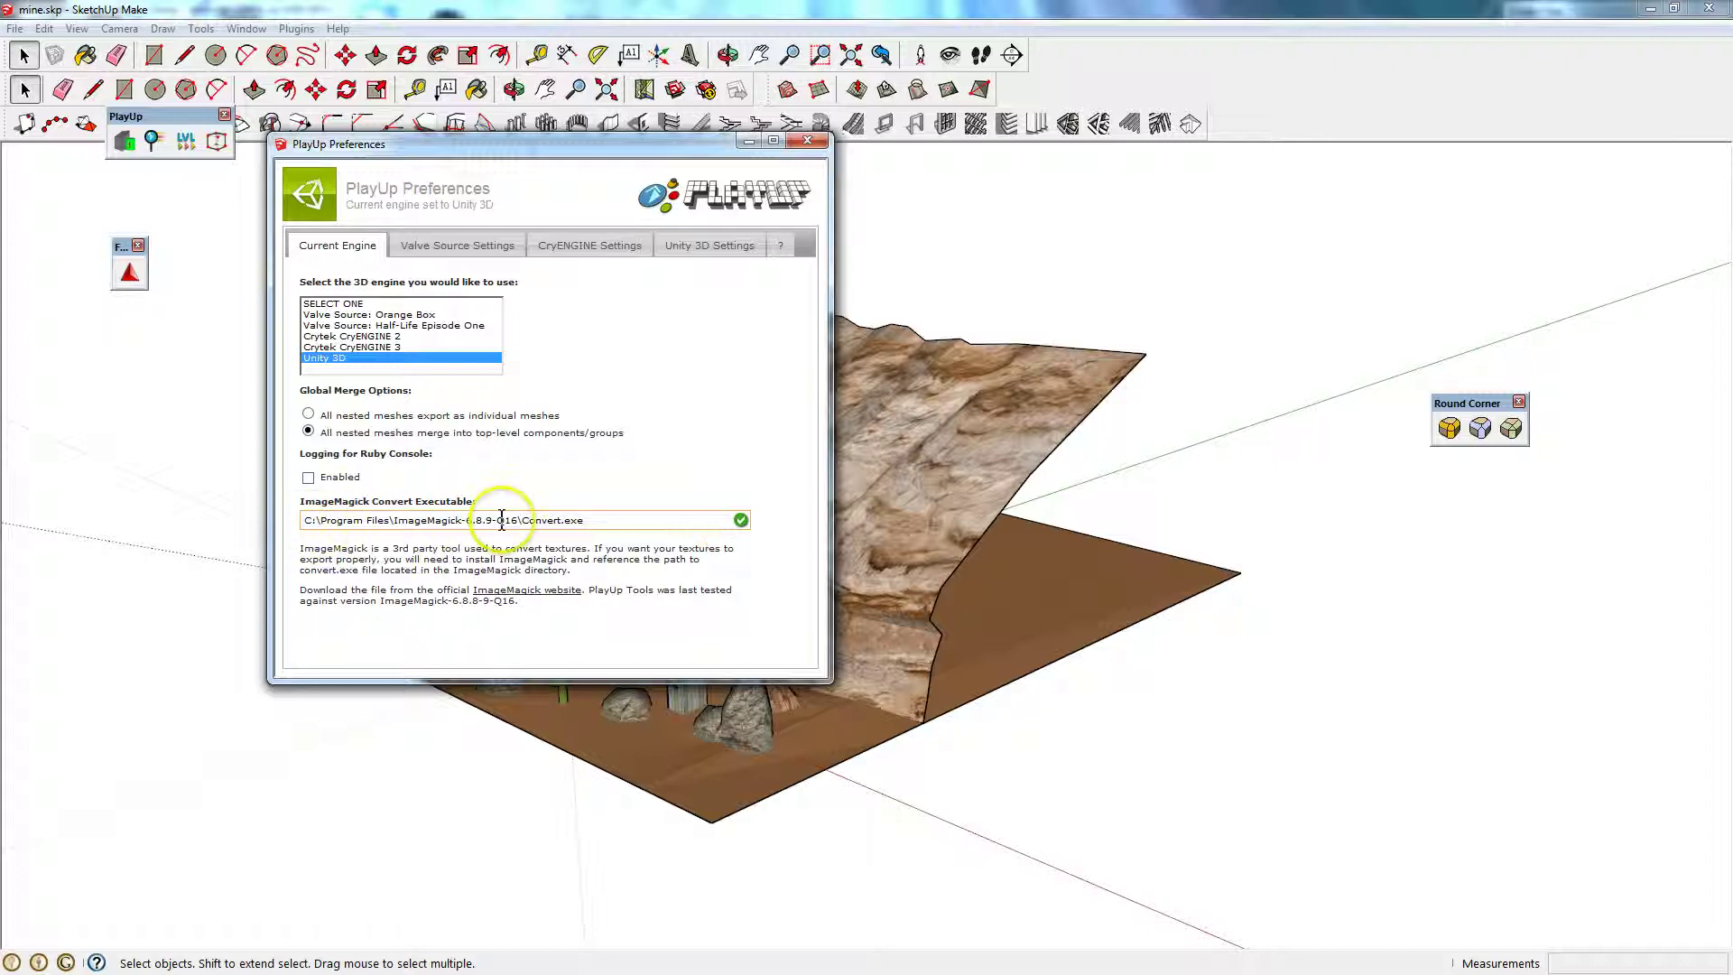
{"action": "left_click_drag", "start_coordinate": [600, 520], "coordinate": [265, 521]}
{"action": "key", "text": "ctrl+c"}
{"action": "type", "text": "F:\\ImageMagick\\Convert."}
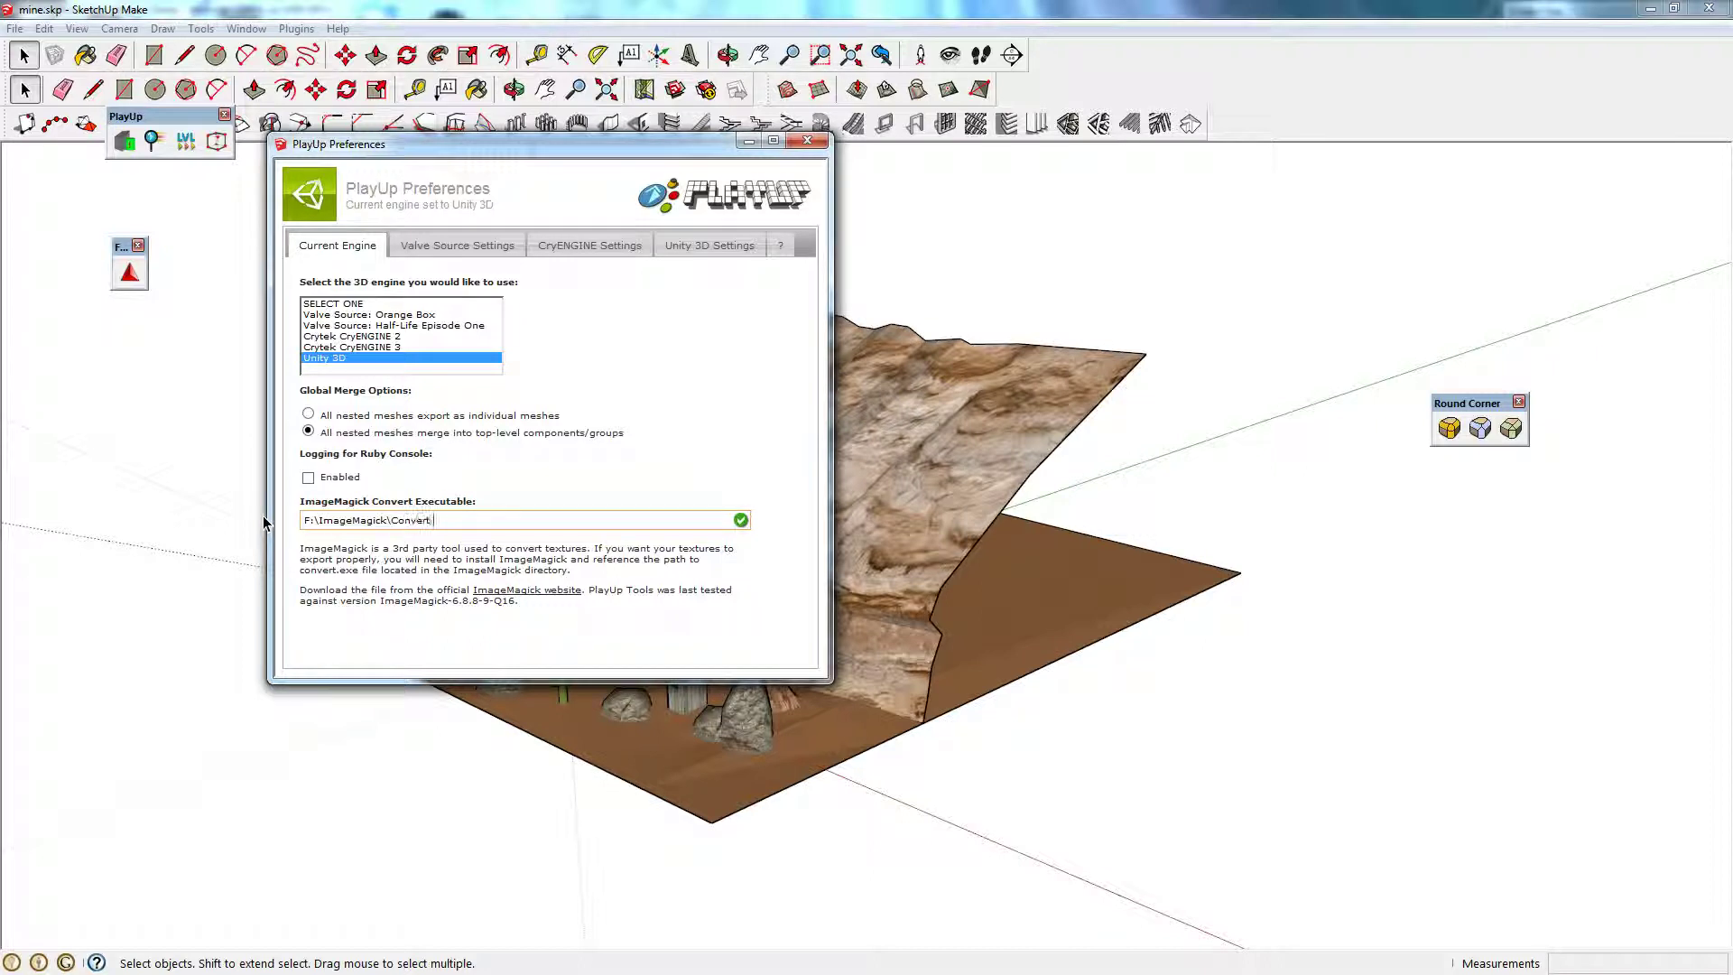
Restore the original Convert.exe path and go to the Unity 3D Assets Path field.
{"action": "triple_click", "coordinate": [463, 515]}
{"action": "key", "text": "ctrl+v"}
{"action": "triple_click", "coordinate": [463, 515]}
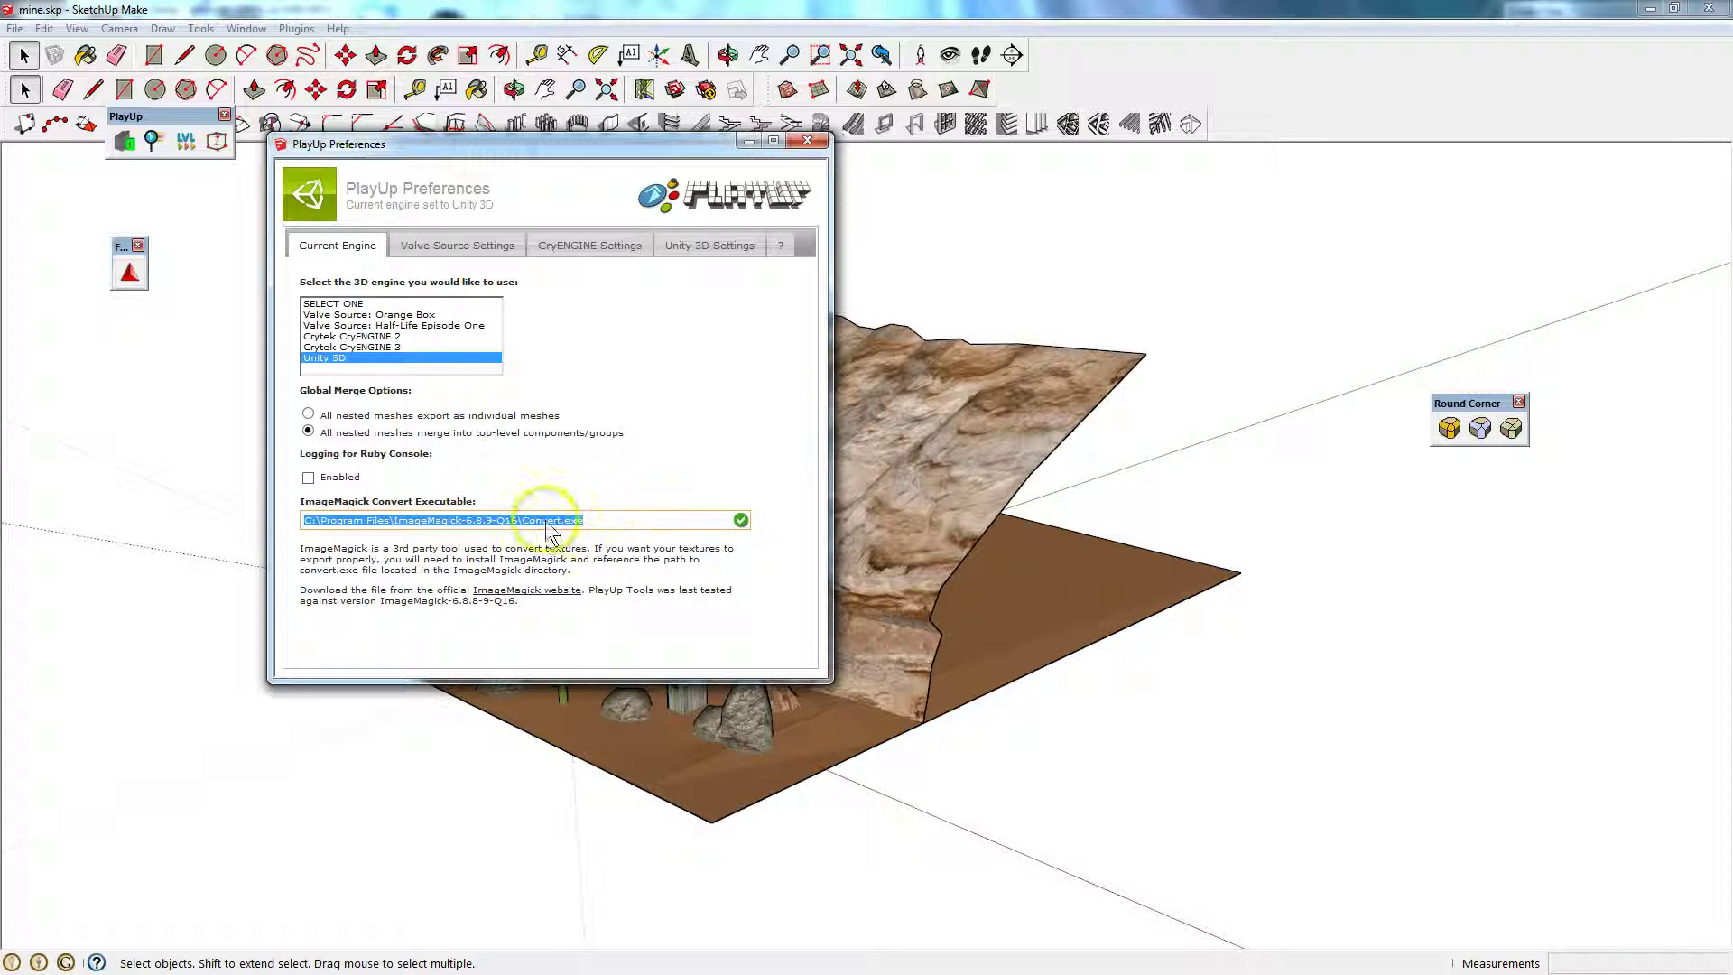
{"action": "left_click", "coordinate": [705, 244]}
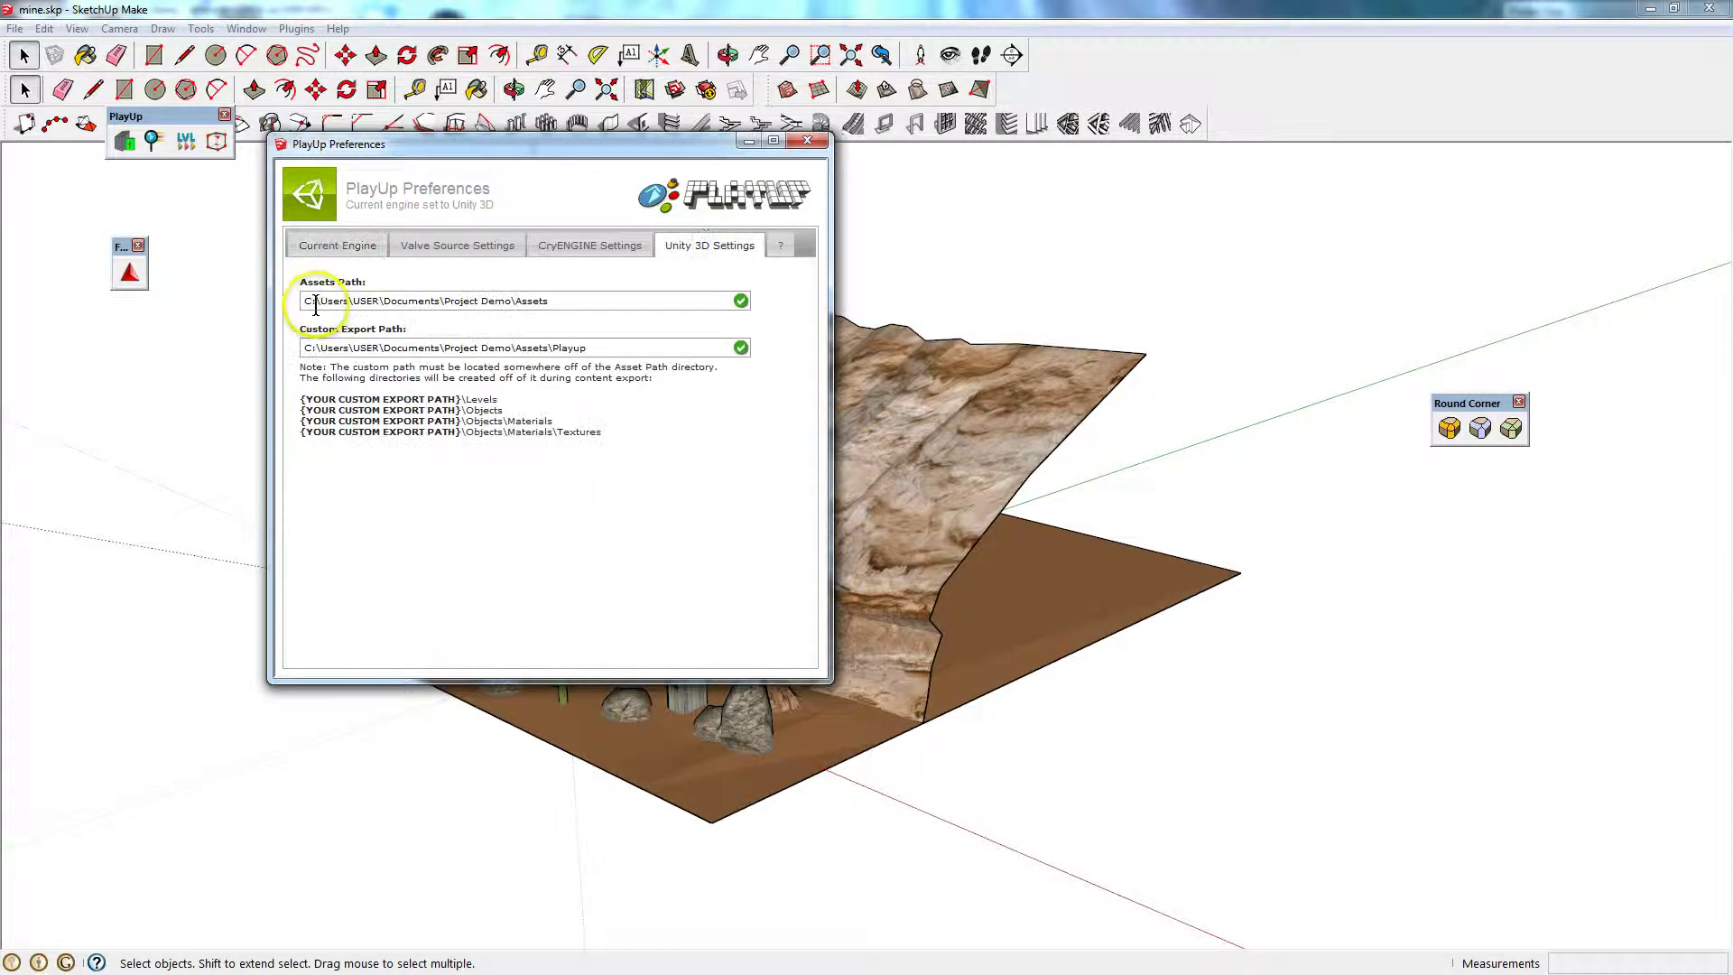
{"action": "left_click", "coordinate": [447, 297]}
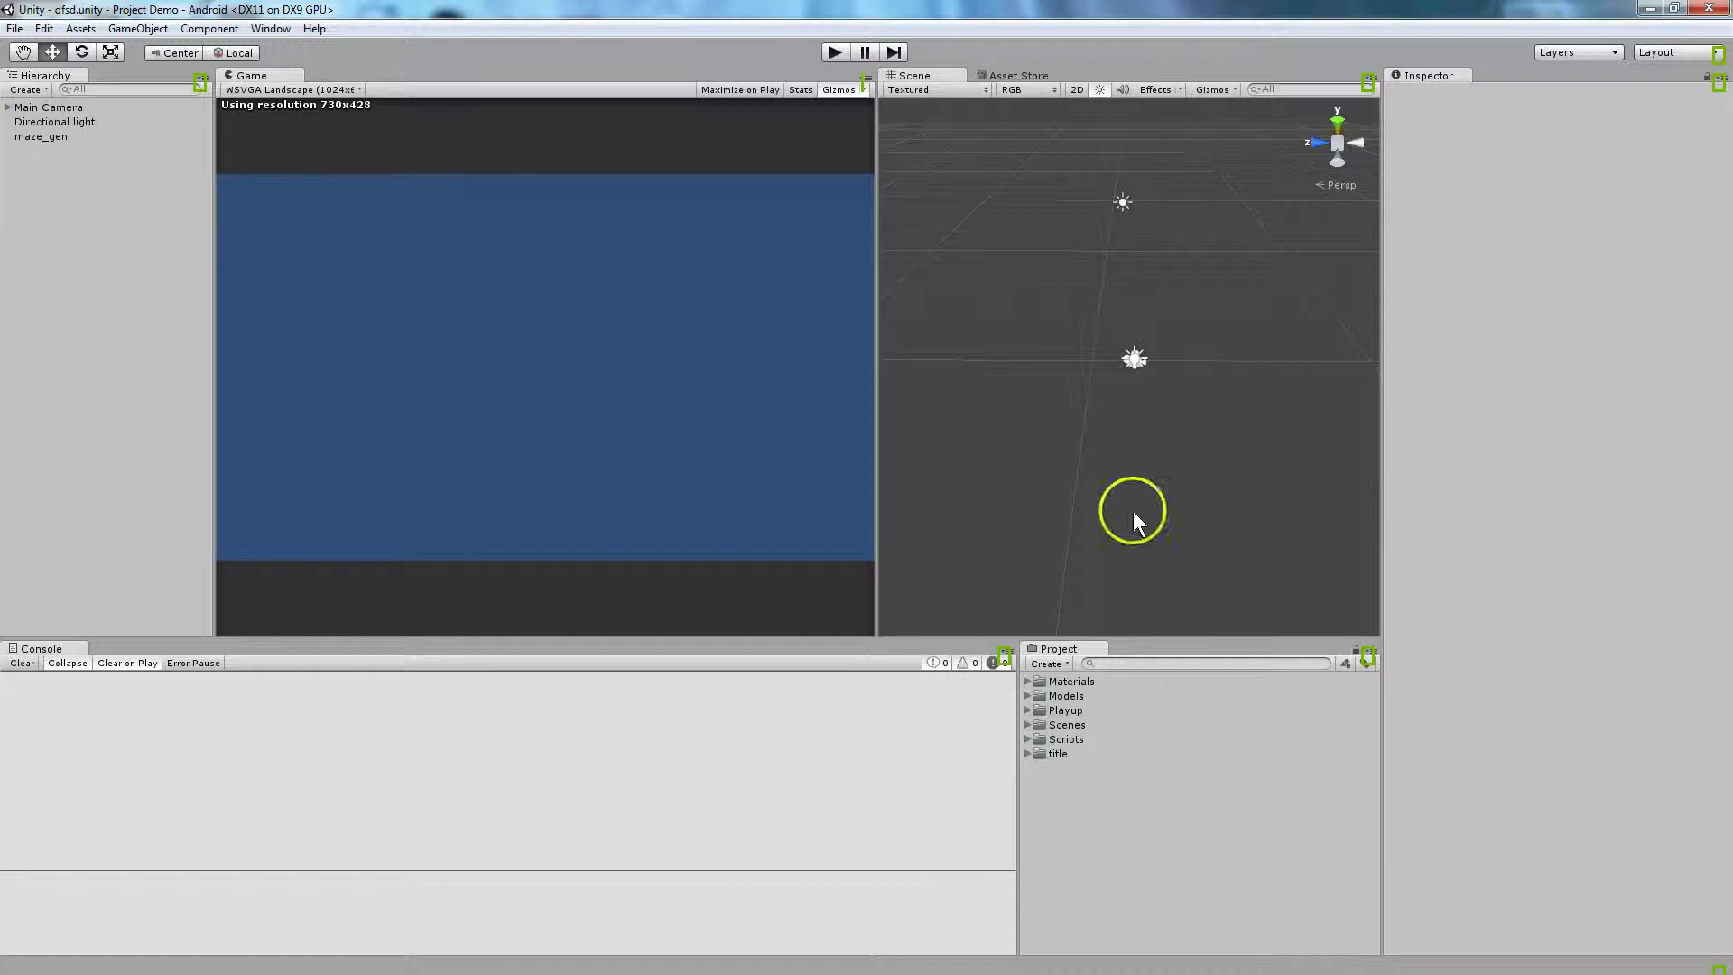
Start a new Unity project and browse to the USB drive (G:) for its location.
{"action": "left_click", "coordinate": [15, 28]}
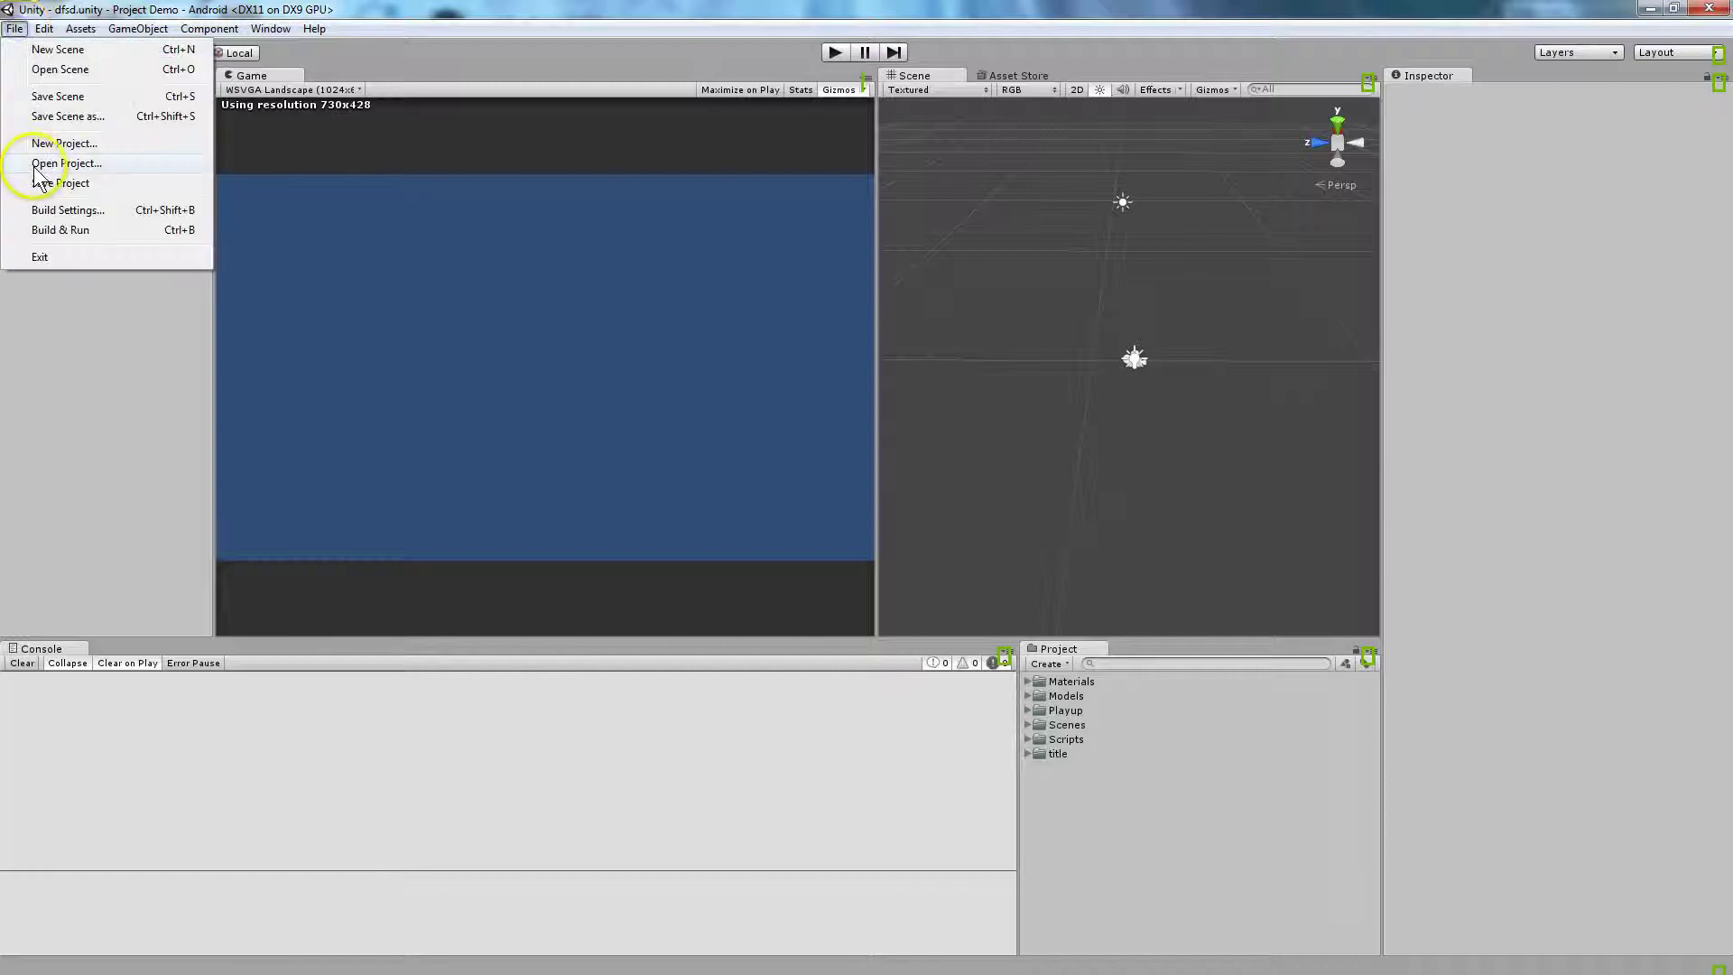
{"action": "left_click", "coordinate": [59, 143]}
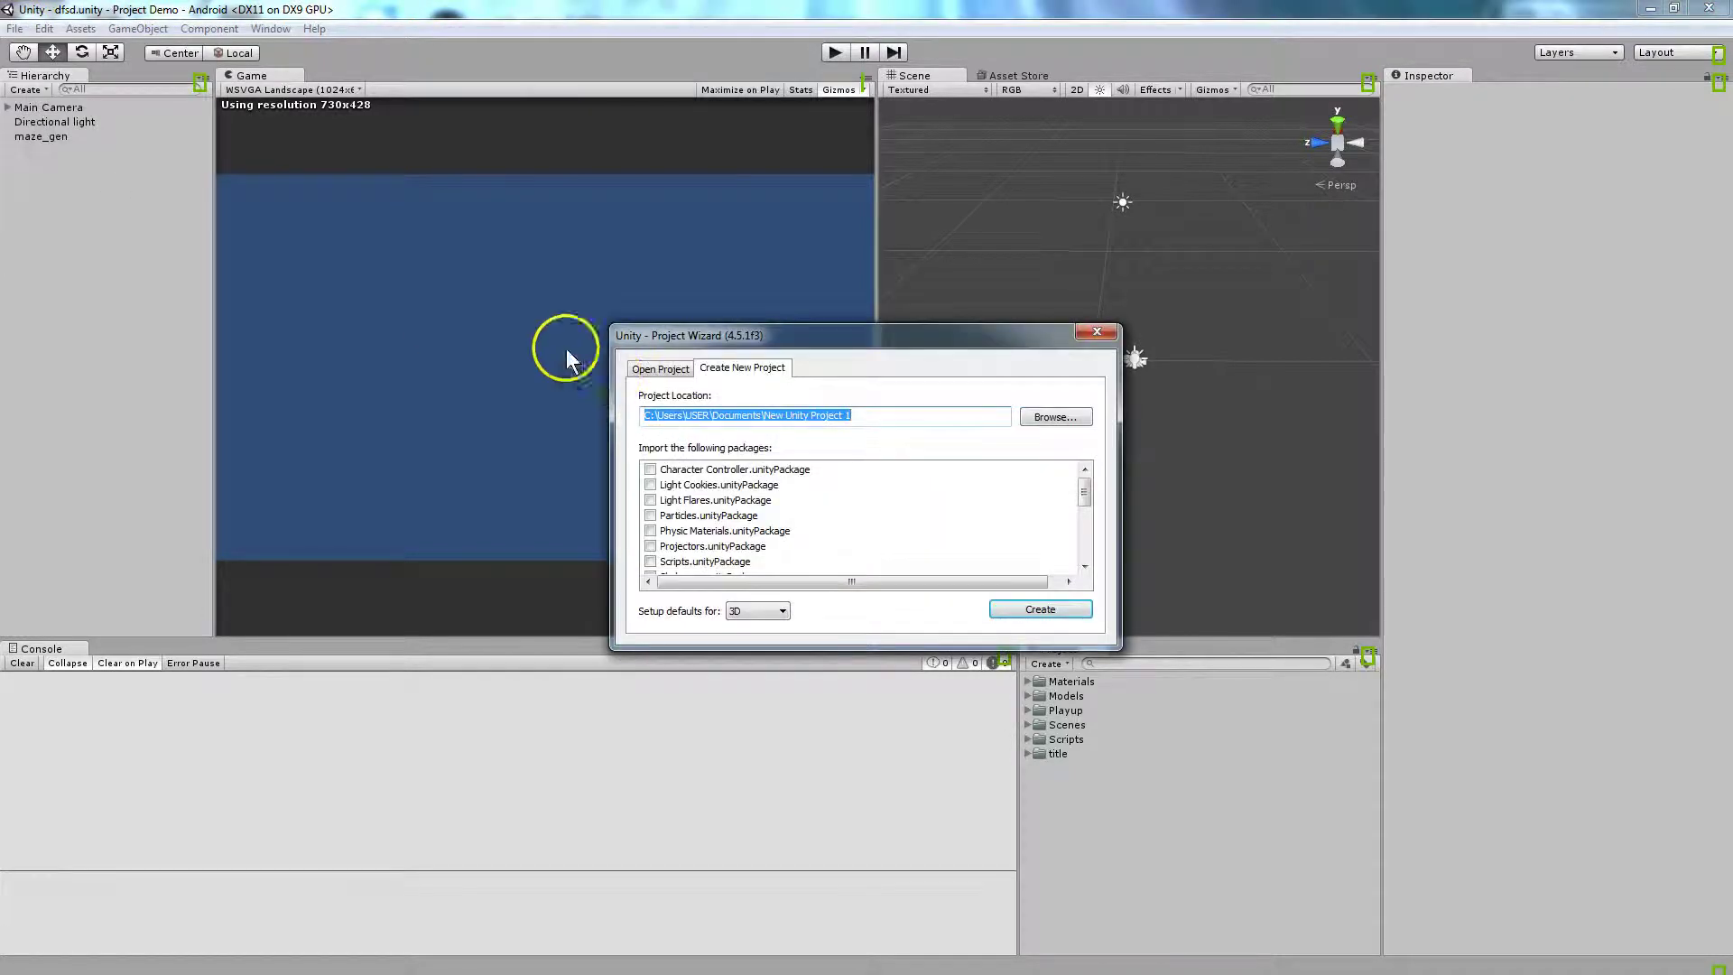
{"action": "left_click", "coordinate": [1038, 419]}
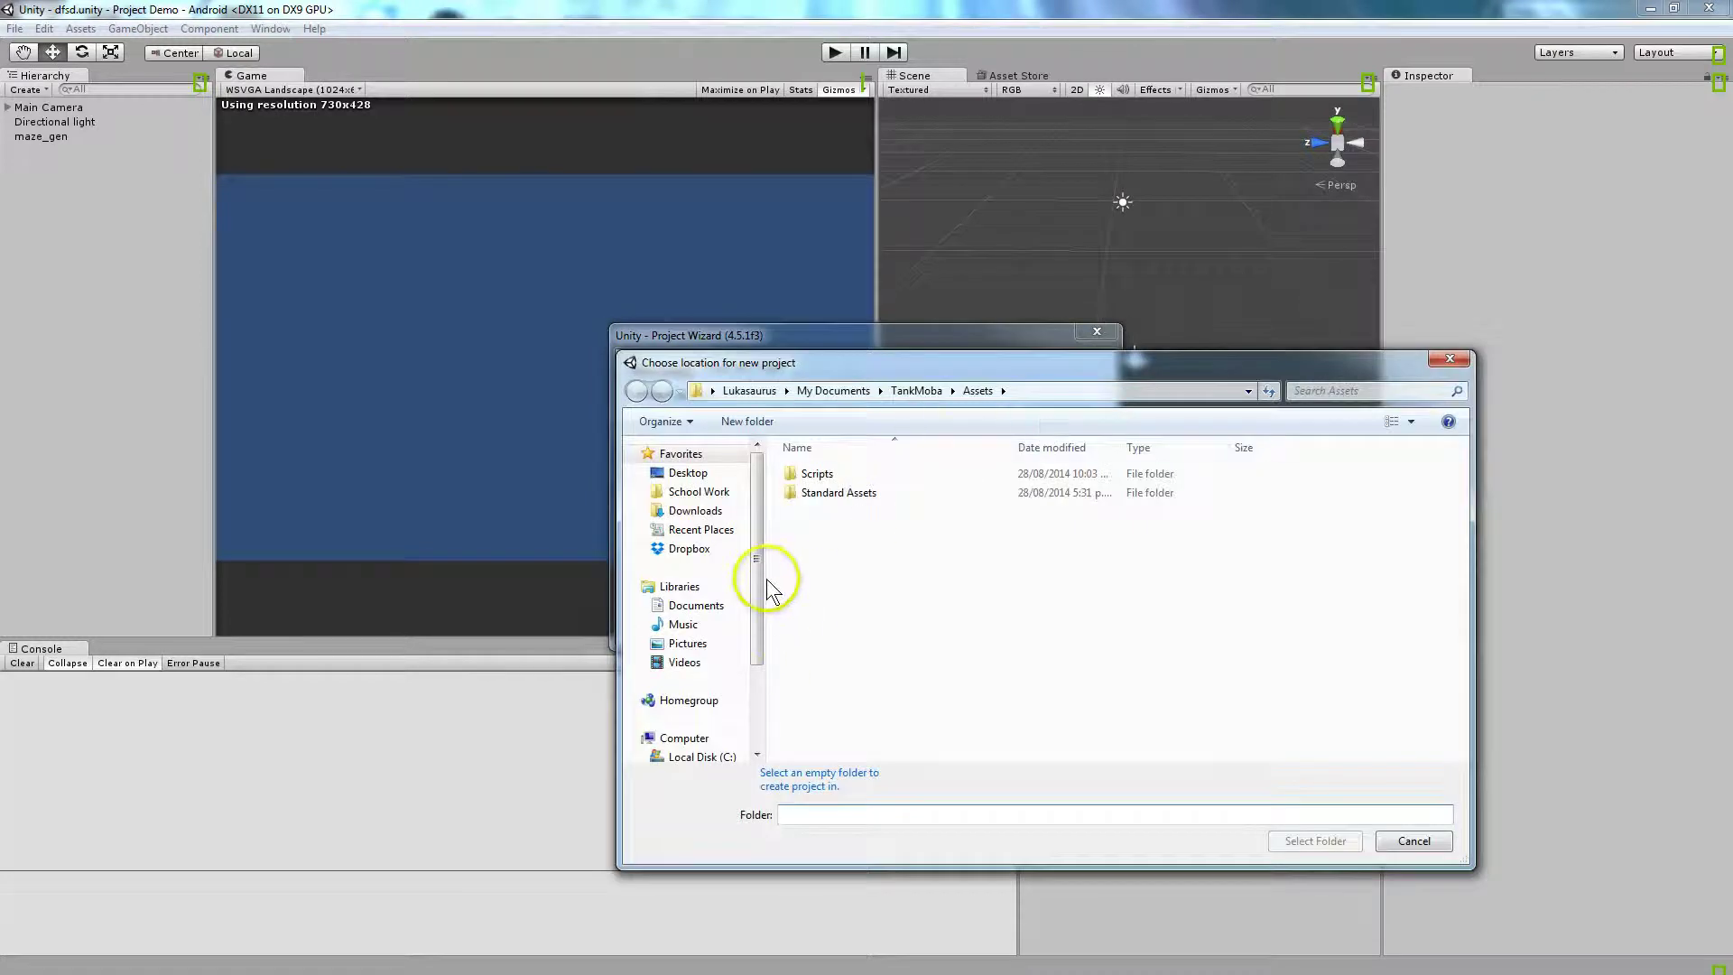
{"action": "left_click_drag", "start_coordinate": [761, 578], "coordinate": [757, 656]}
{"action": "left_click", "coordinate": [688, 712]}
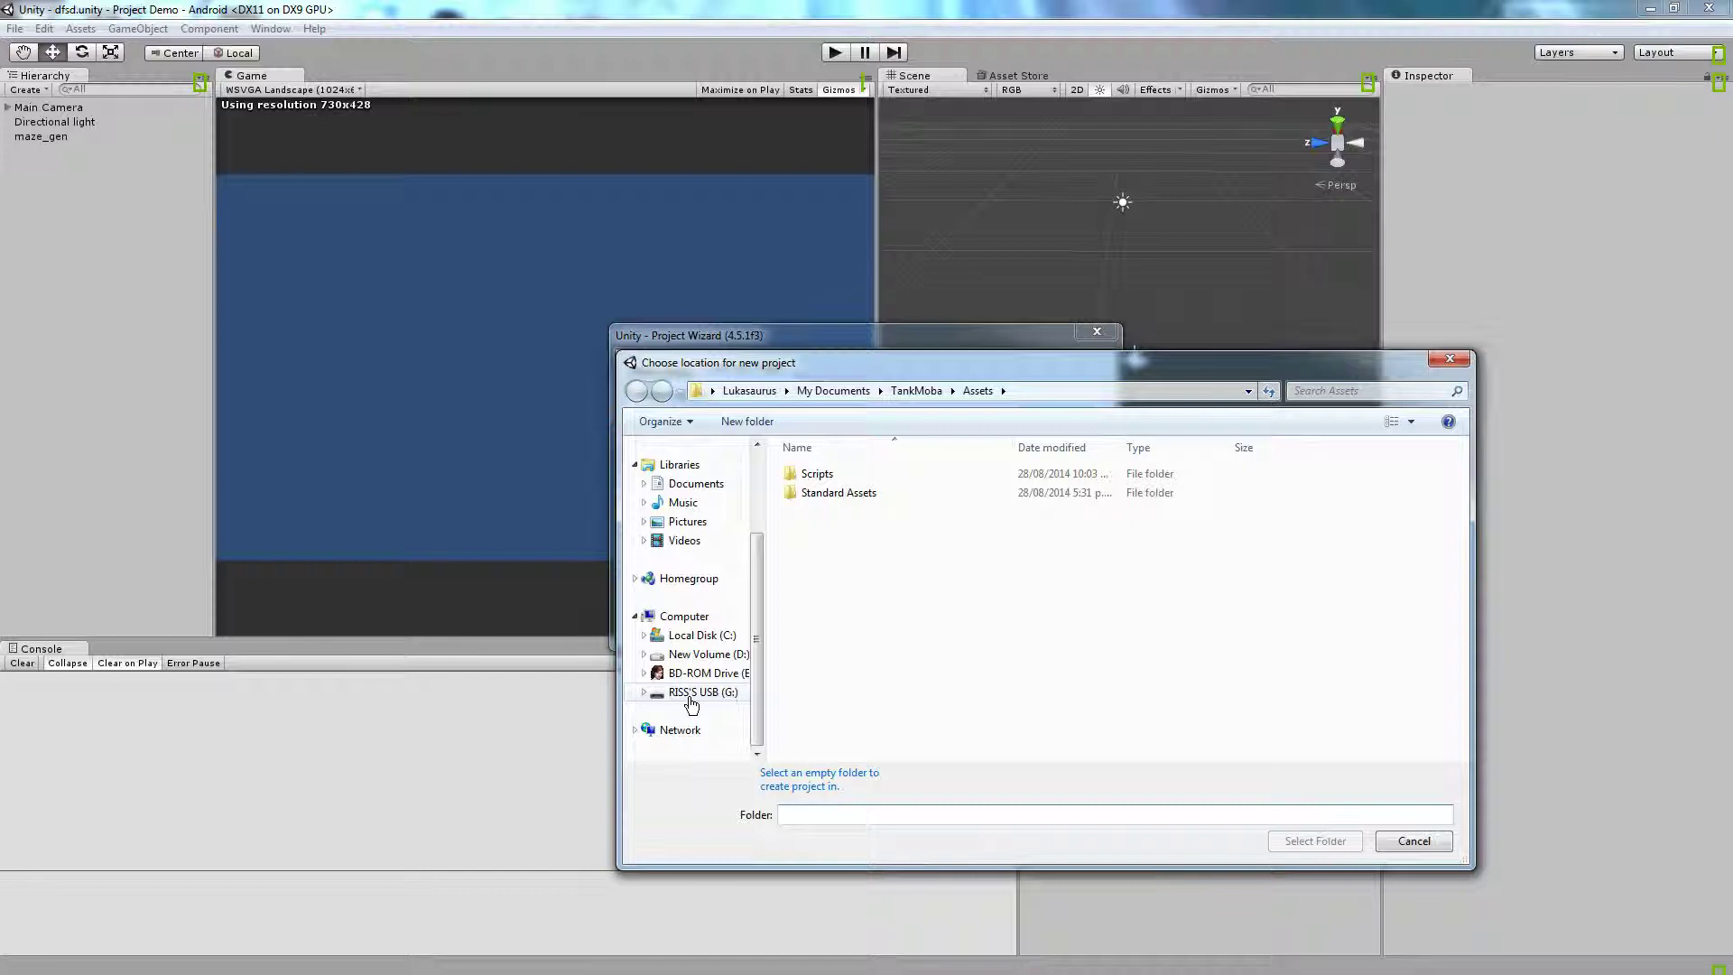
{"action": "left_click", "coordinate": [691, 697]}
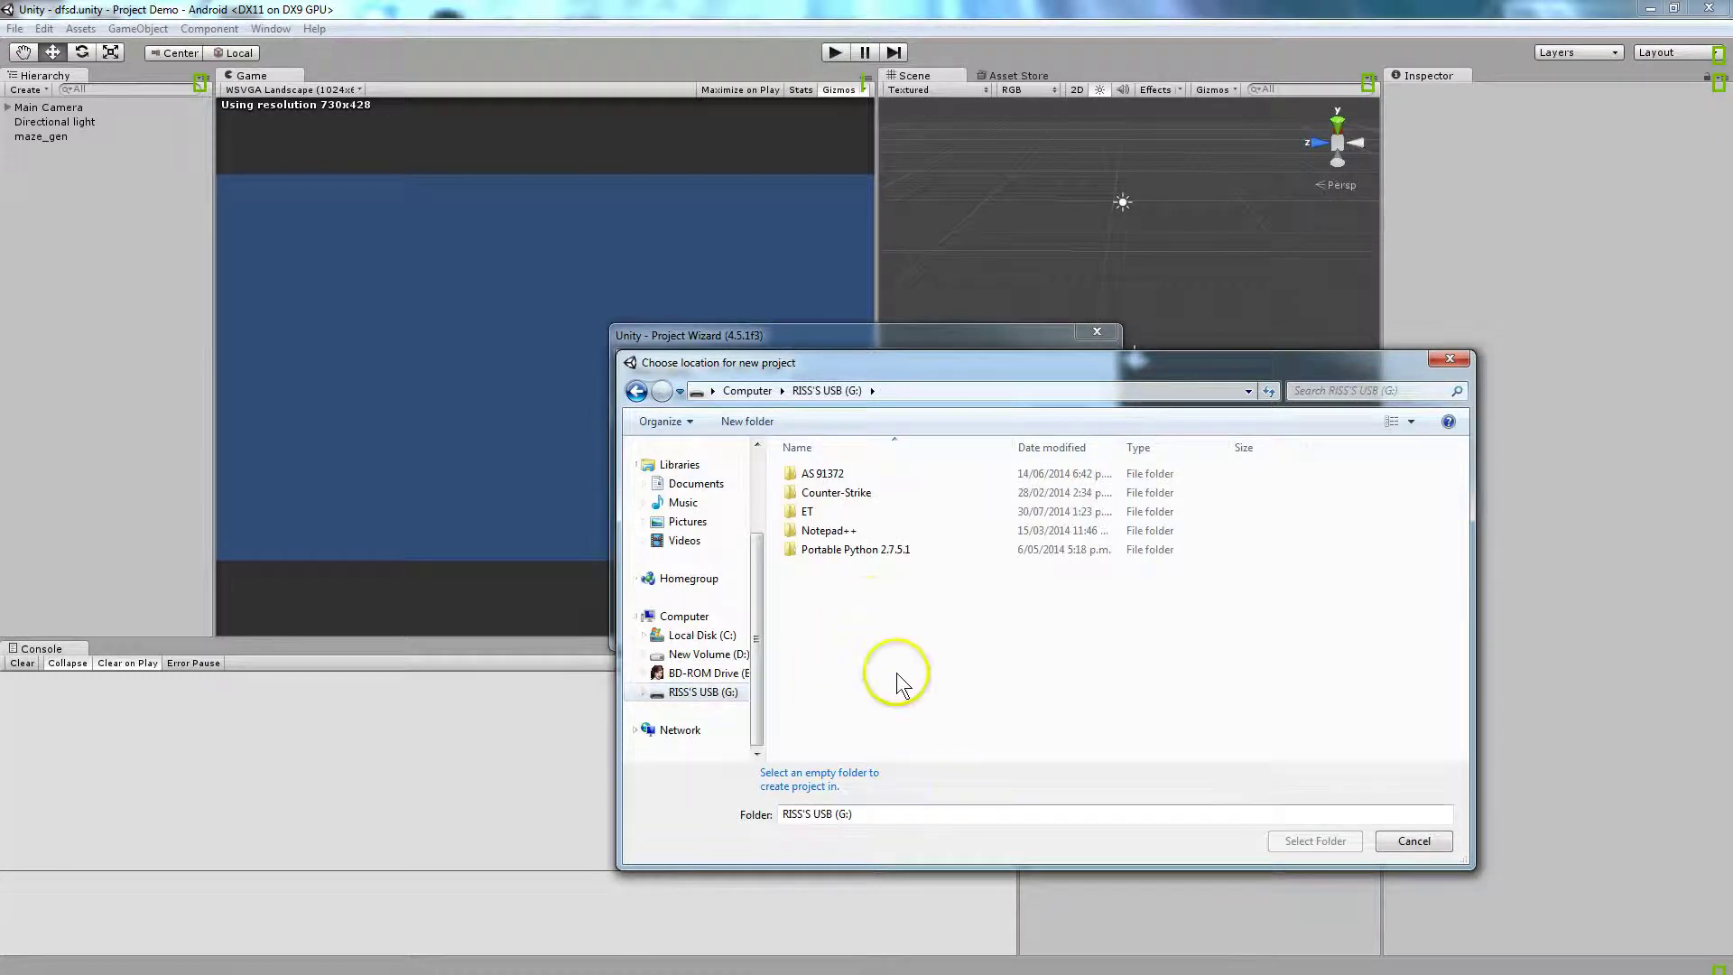
Make a RenderTests folder on G: and create the 3D project there.
{"action": "left_click", "coordinate": [762, 422]}
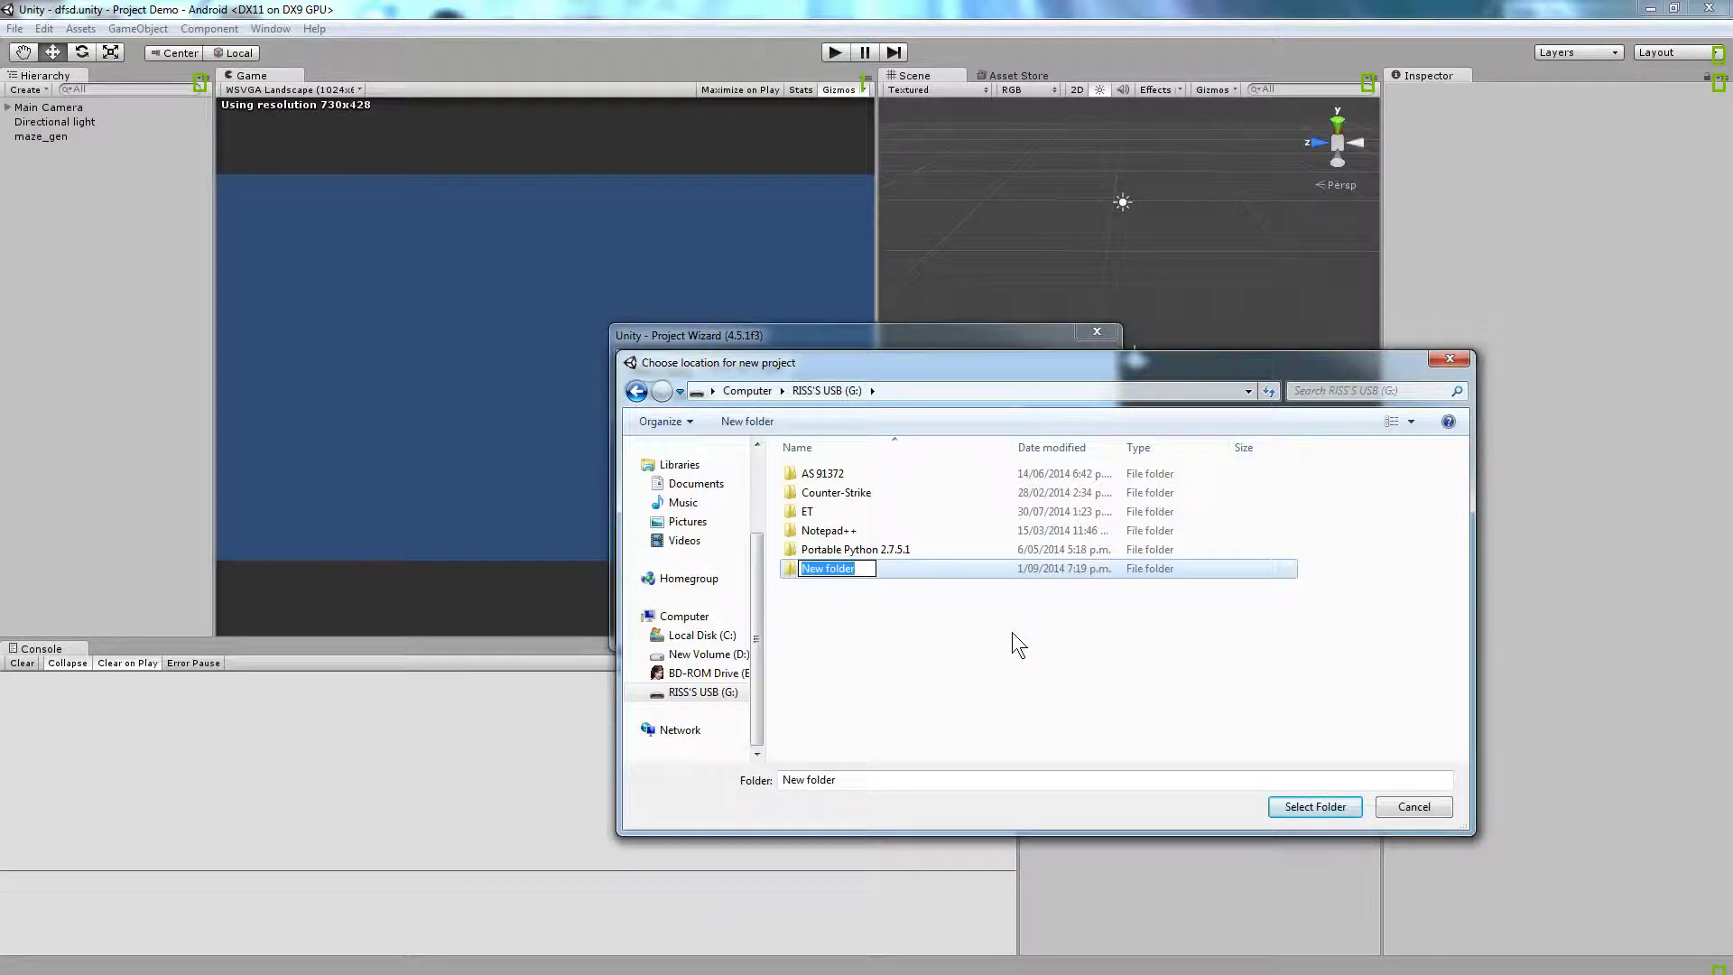
{"action": "type", "text": "RenderTests"}
{"action": "key", "text": "Return"}
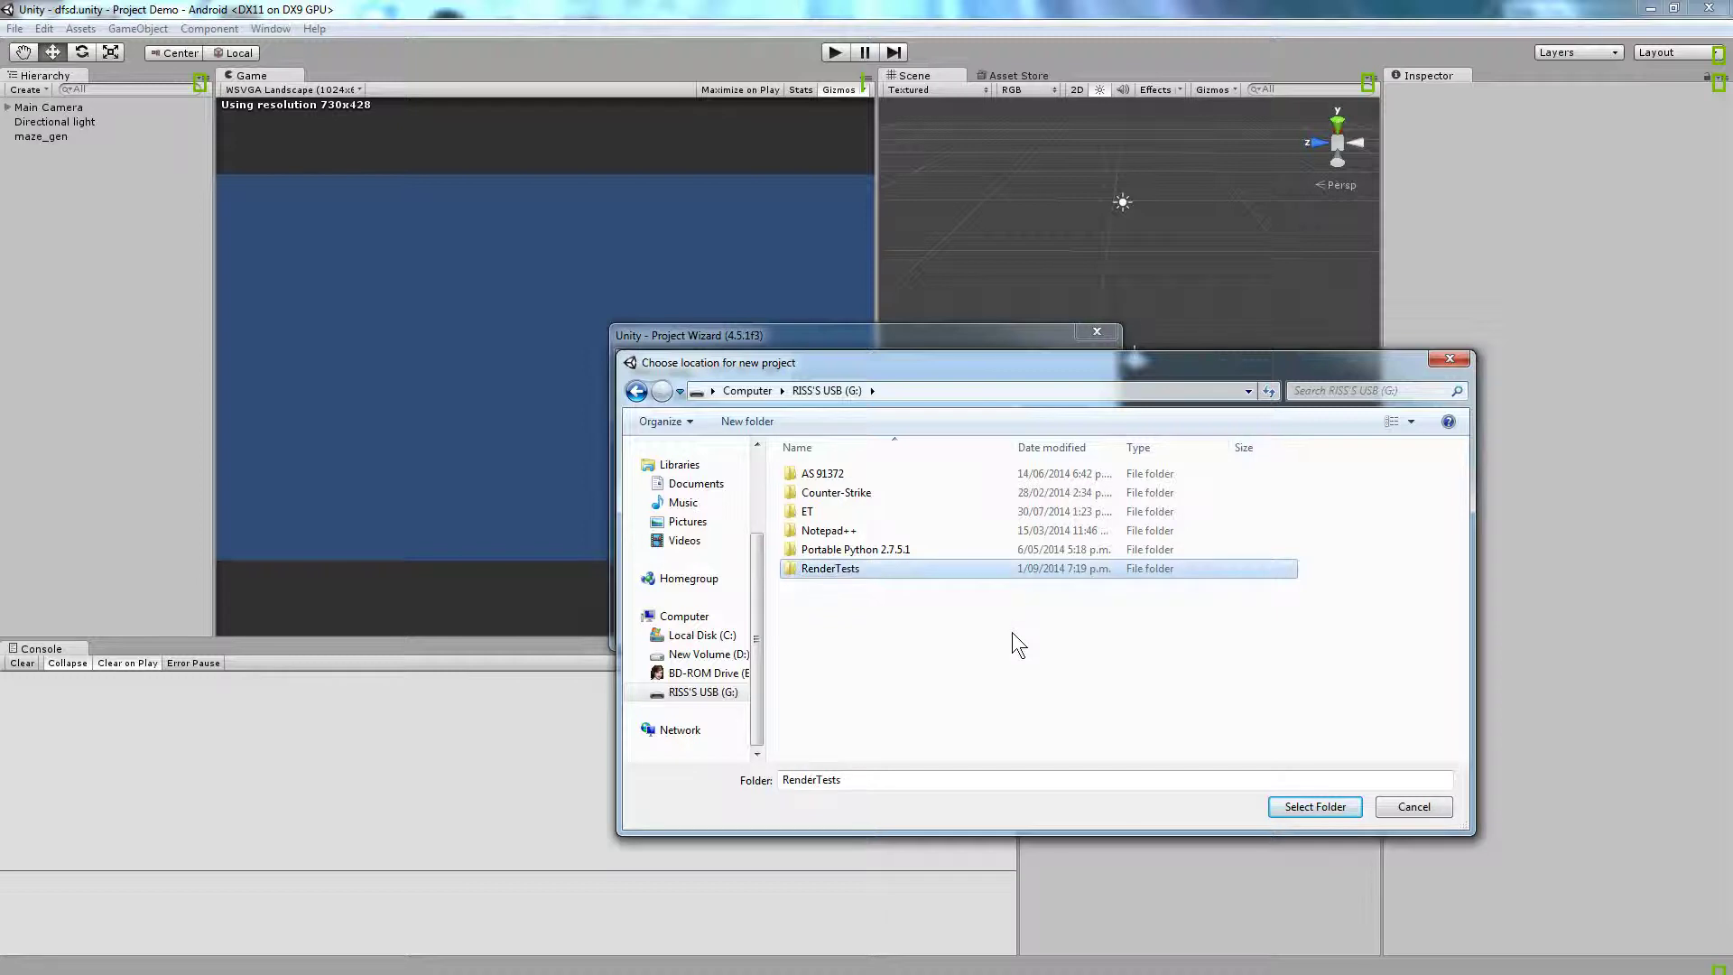
{"action": "double_click", "coordinate": [798, 569]}
{"action": "left_click", "coordinate": [1315, 806]}
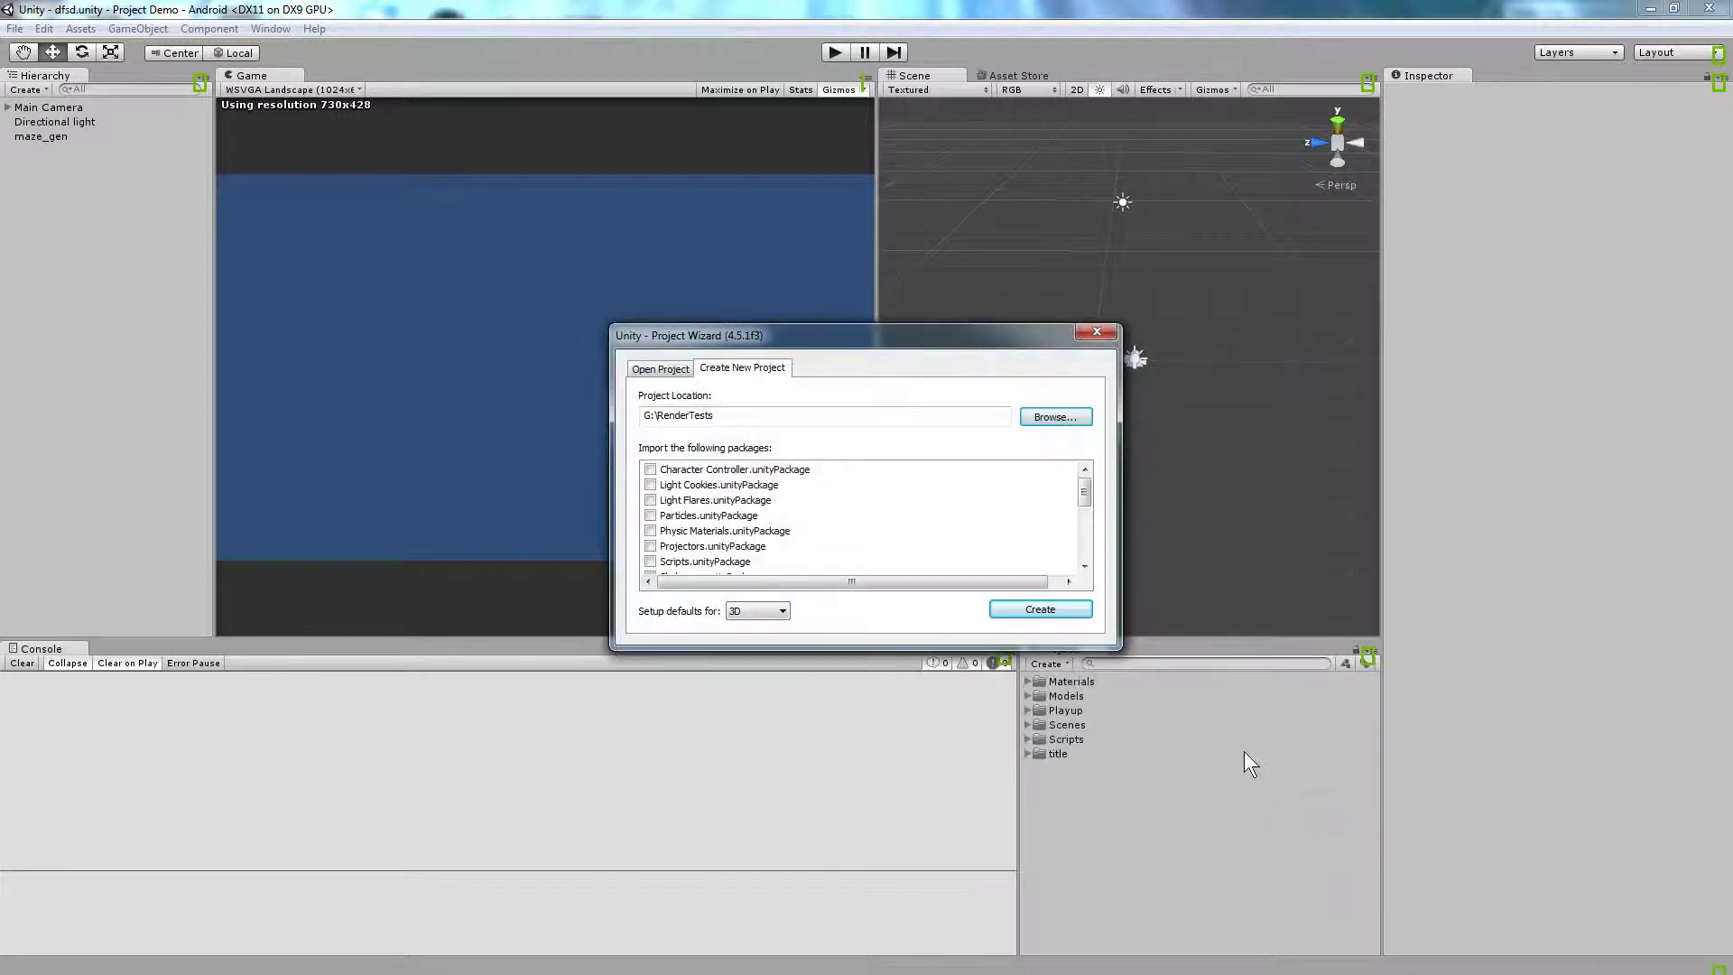
{"action": "left_click", "coordinate": [1029, 607]}
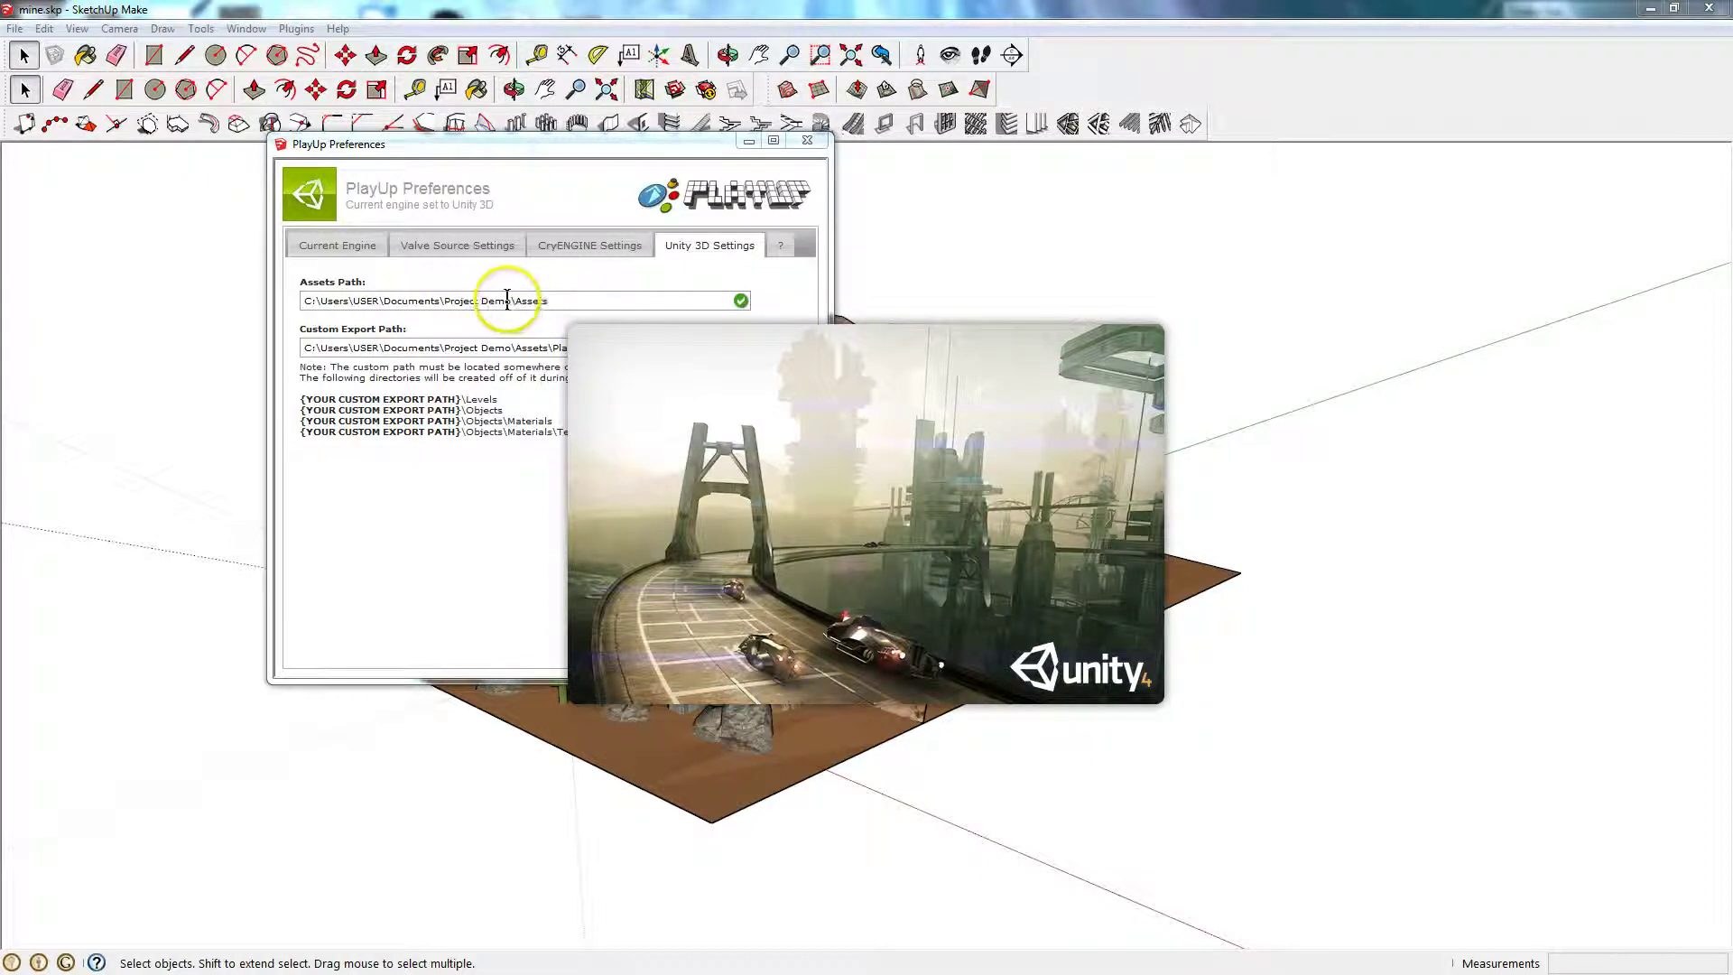
Delete the old project folder part of PlayUp's Assets Path, leaving only \Assets.
{"action": "left_click_drag", "start_coordinate": [510, 300], "coordinate": [336, 307]}
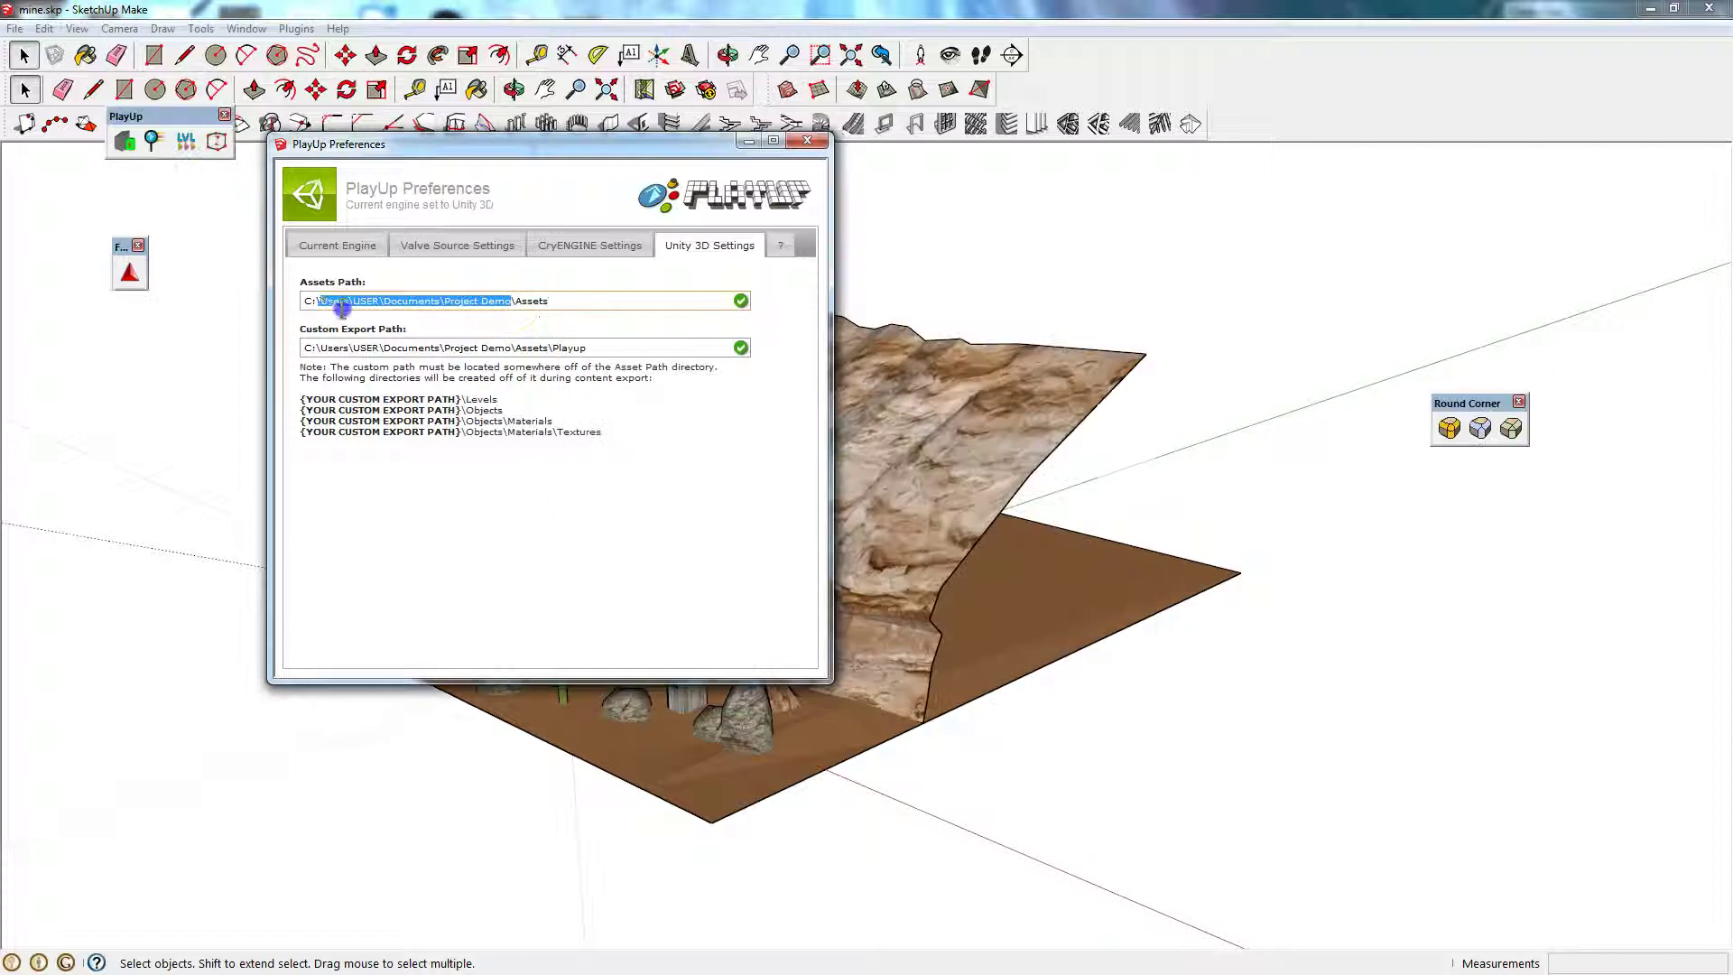
{"action": "left_click", "coordinate": [361, 397]}
{"action": "key", "text": "BackSpace"}
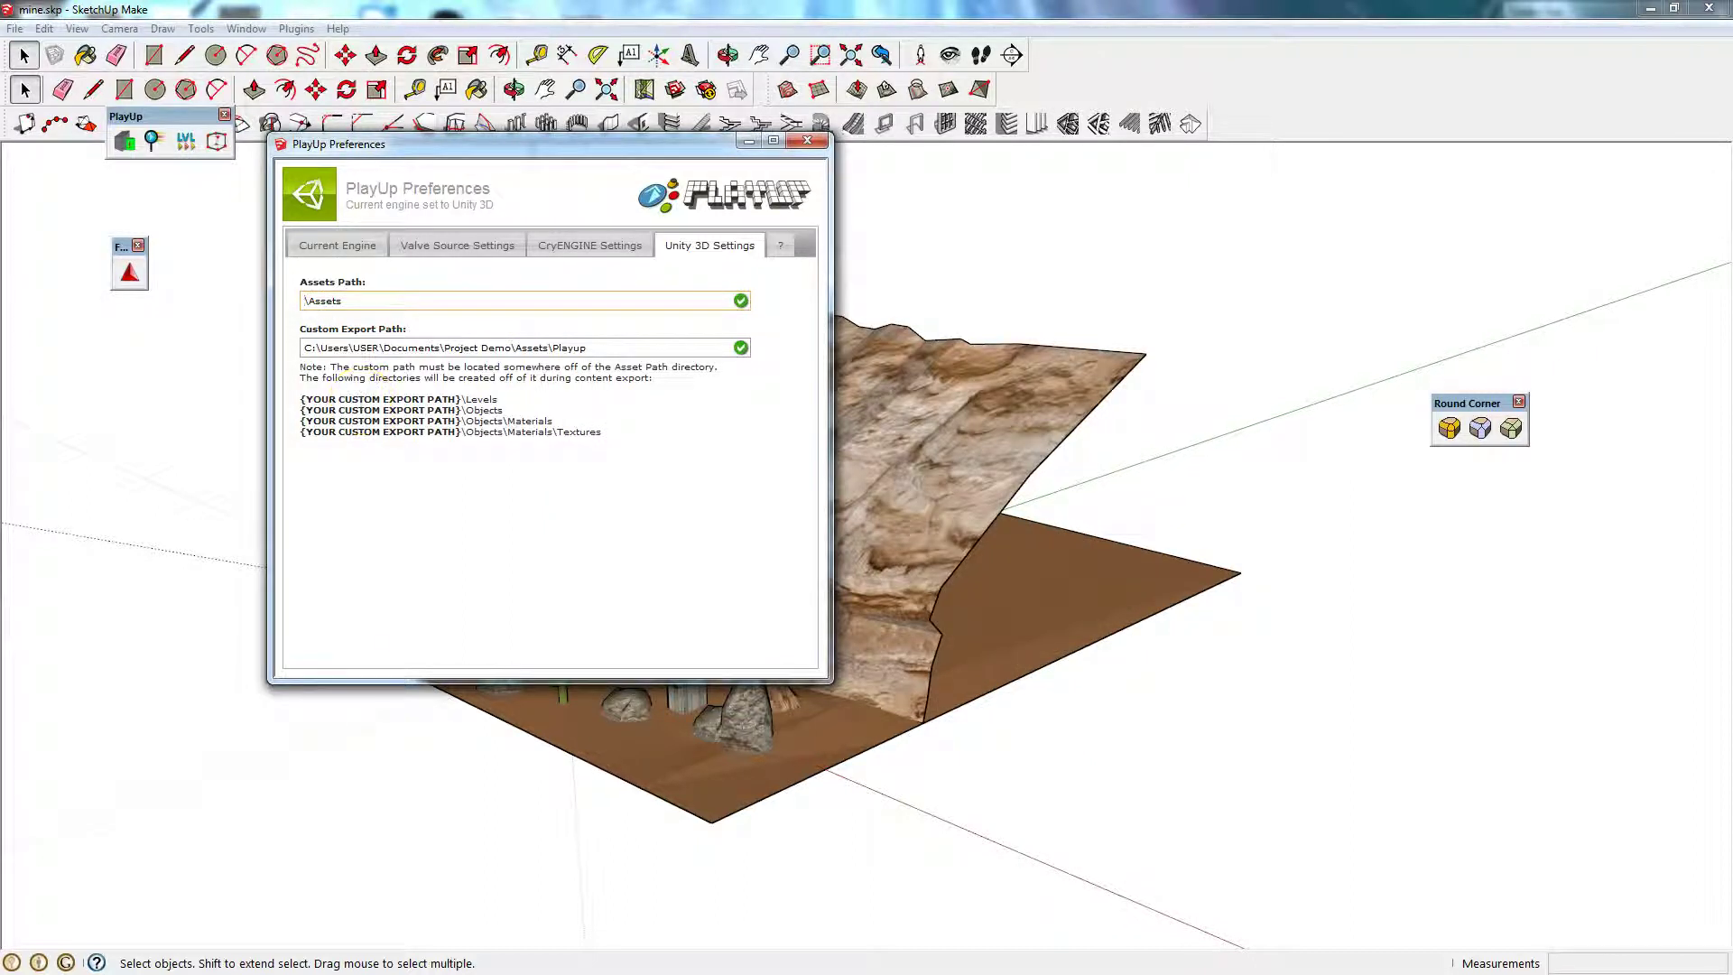
{"action": "key", "text": "alt+Tab"}
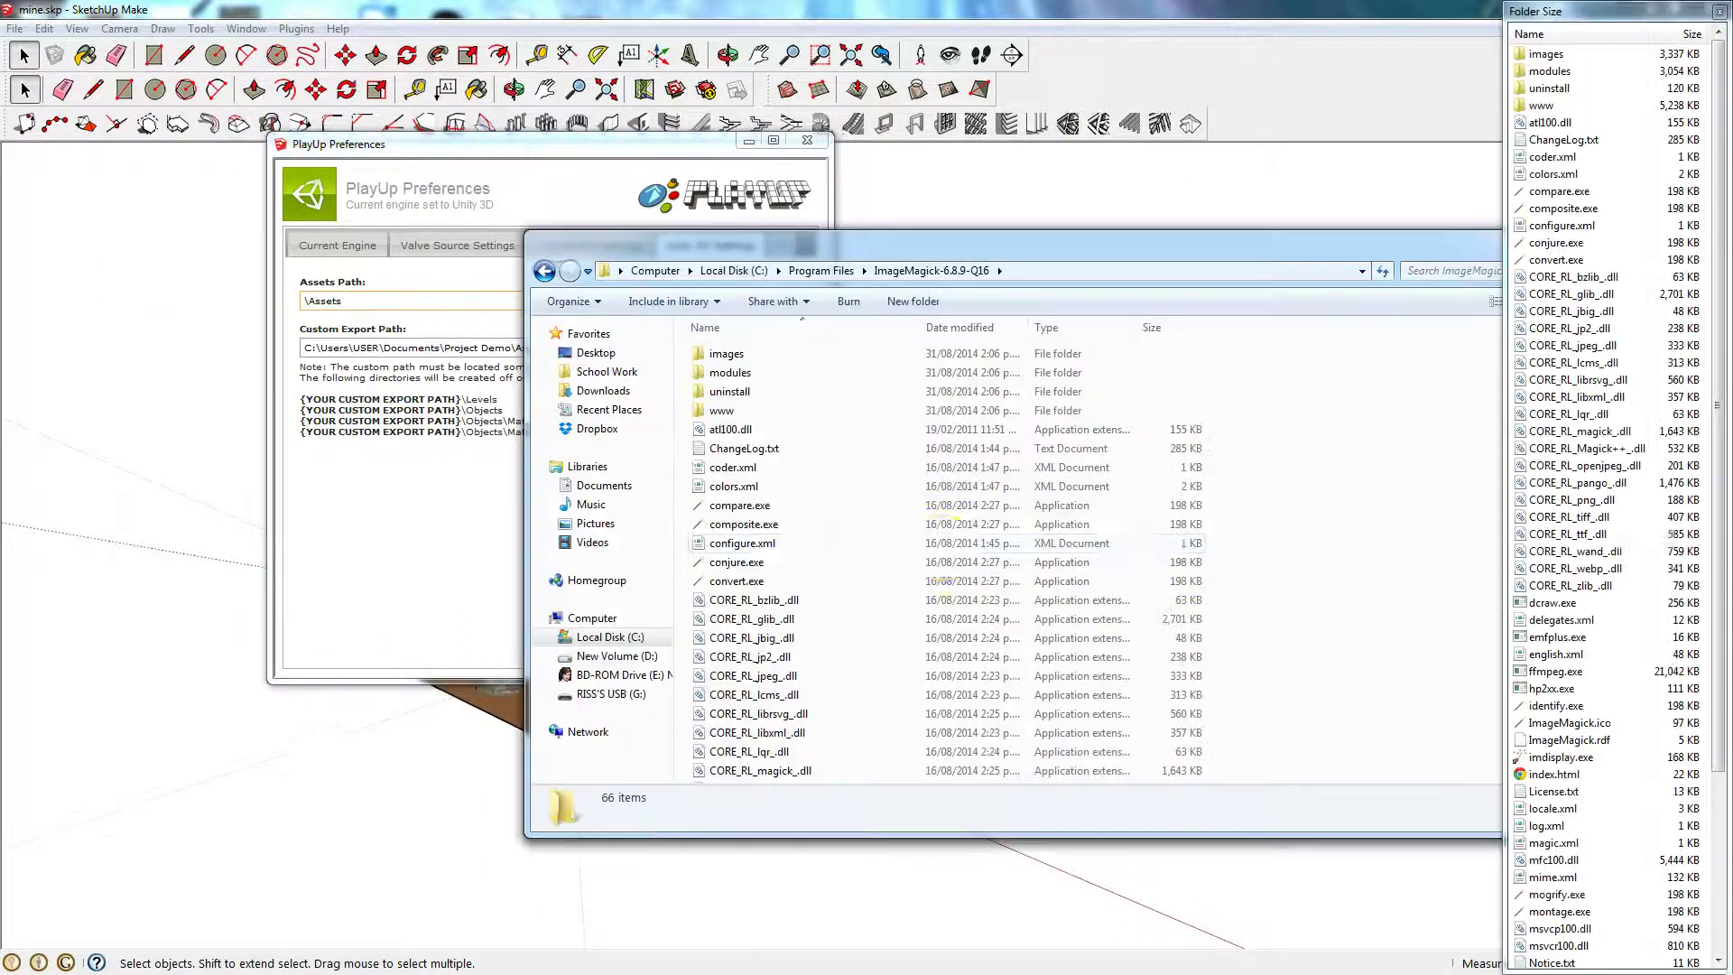
Navigate to G:\RenderTests\Assets in Explorer and copy its path into PlayUp's Assets Path.
{"action": "left_click", "coordinate": [611, 696]}
{"action": "left_click", "coordinate": [740, 451]}
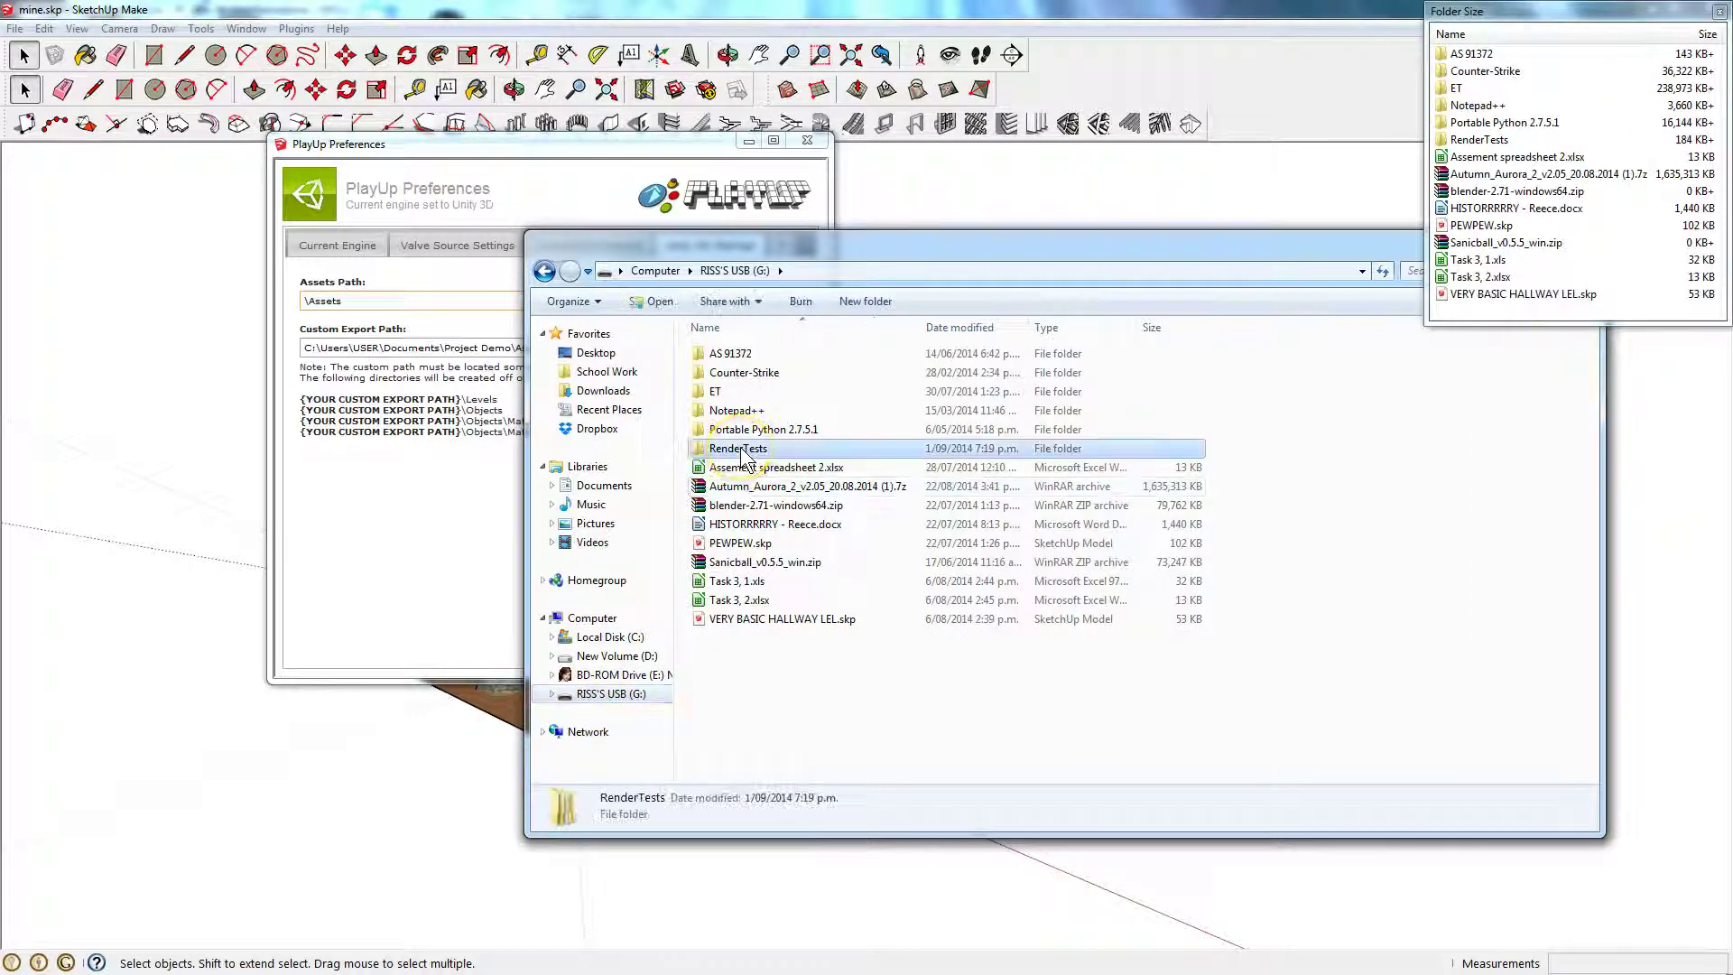
{"action": "left_click", "coordinate": [699, 450]}
{"action": "double_click", "coordinate": [702, 451]}
{"action": "double_click", "coordinate": [727, 353]}
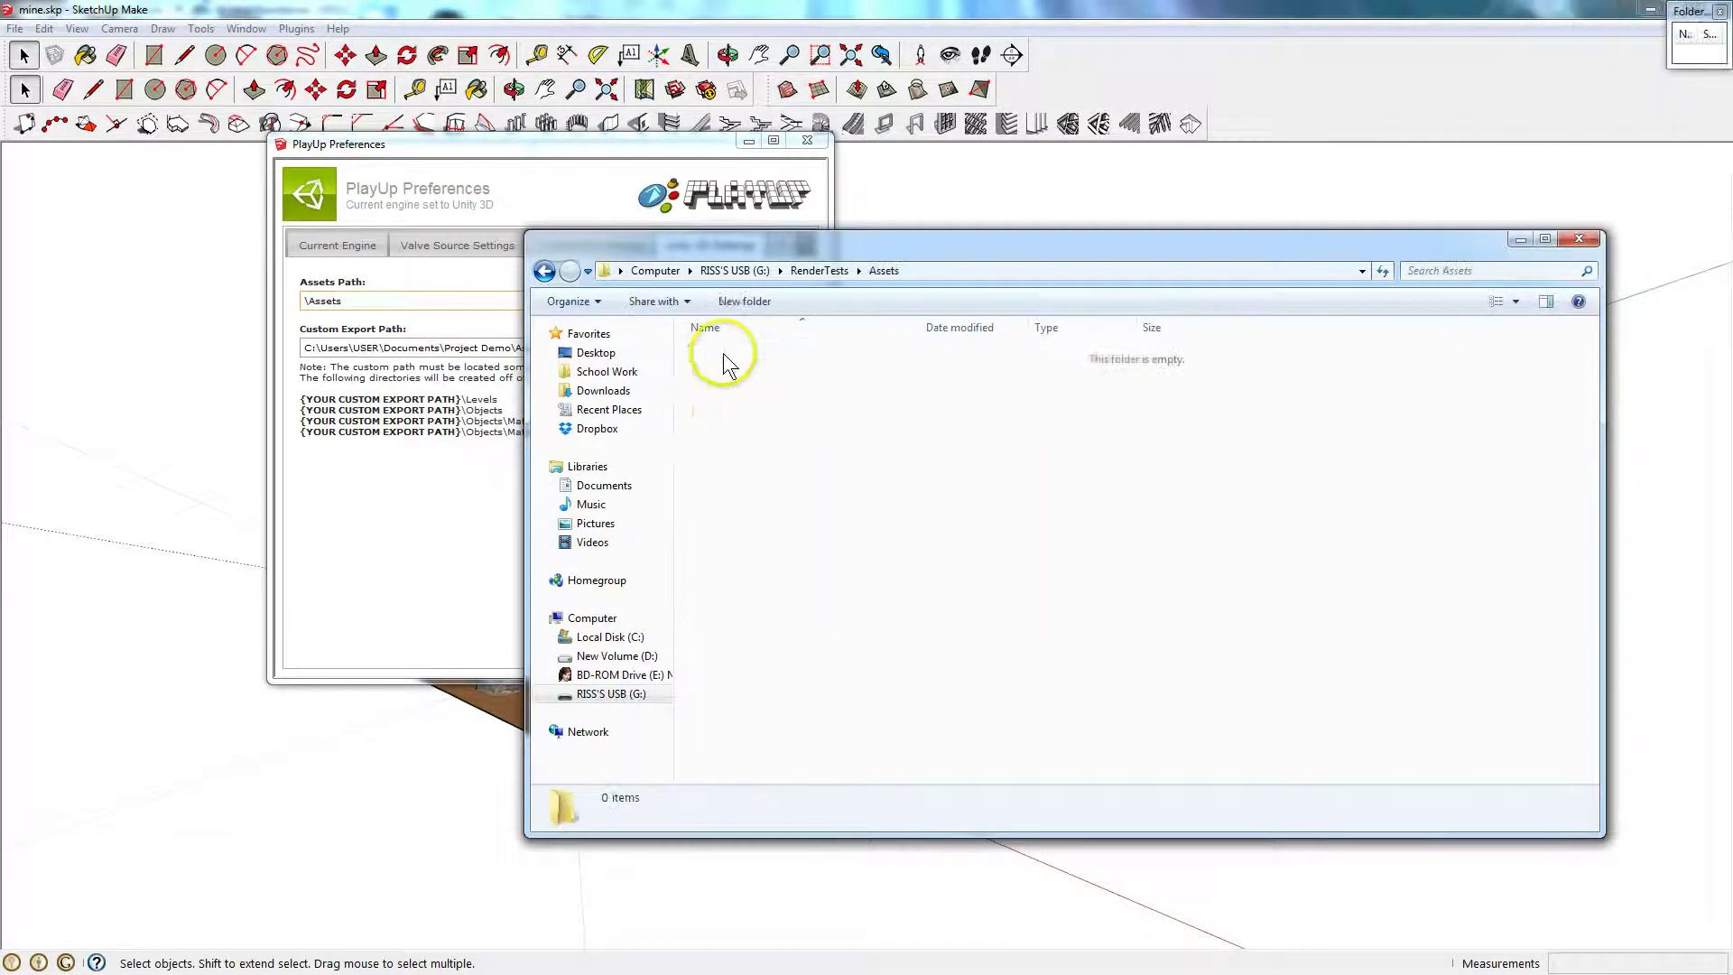
{"action": "left_click", "coordinate": [905, 277]}
{"action": "key", "text": "ctrl+c"}
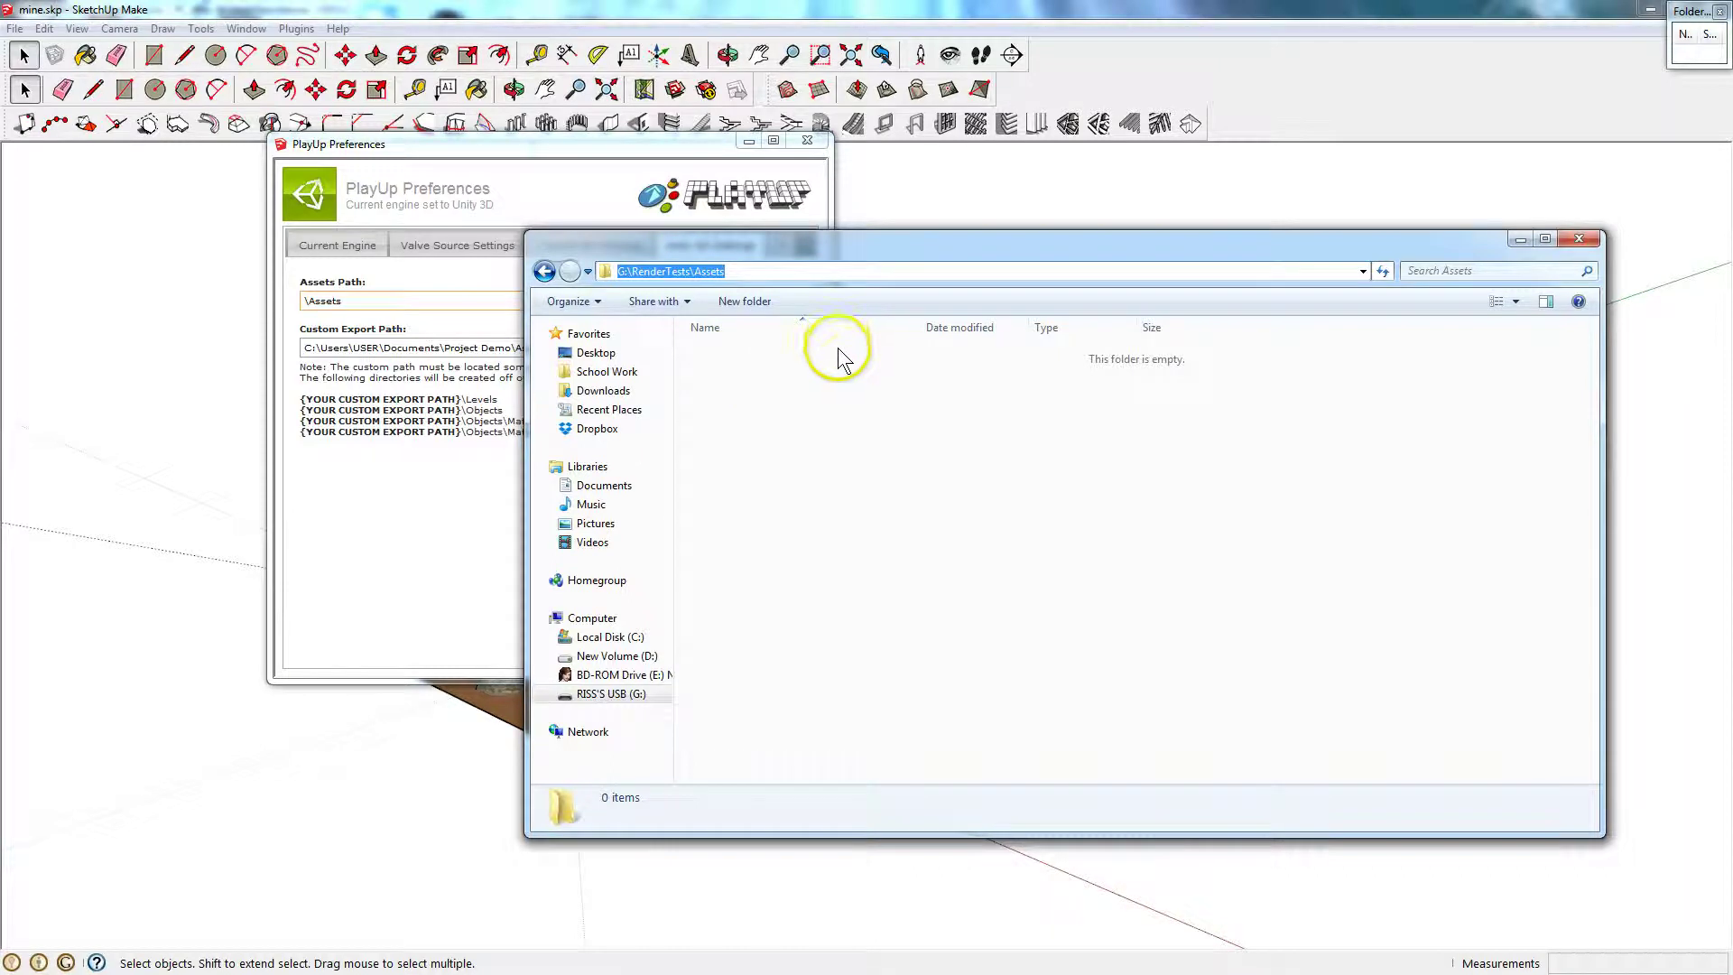
{"action": "left_click", "coordinate": [413, 301]}
Set PlayUp's Assets Path to G:\RenderTests\Assets and Custom Export Path to G:\RenderTests\Assets\Playup.
{"action": "key", "text": "ctrl+v"}
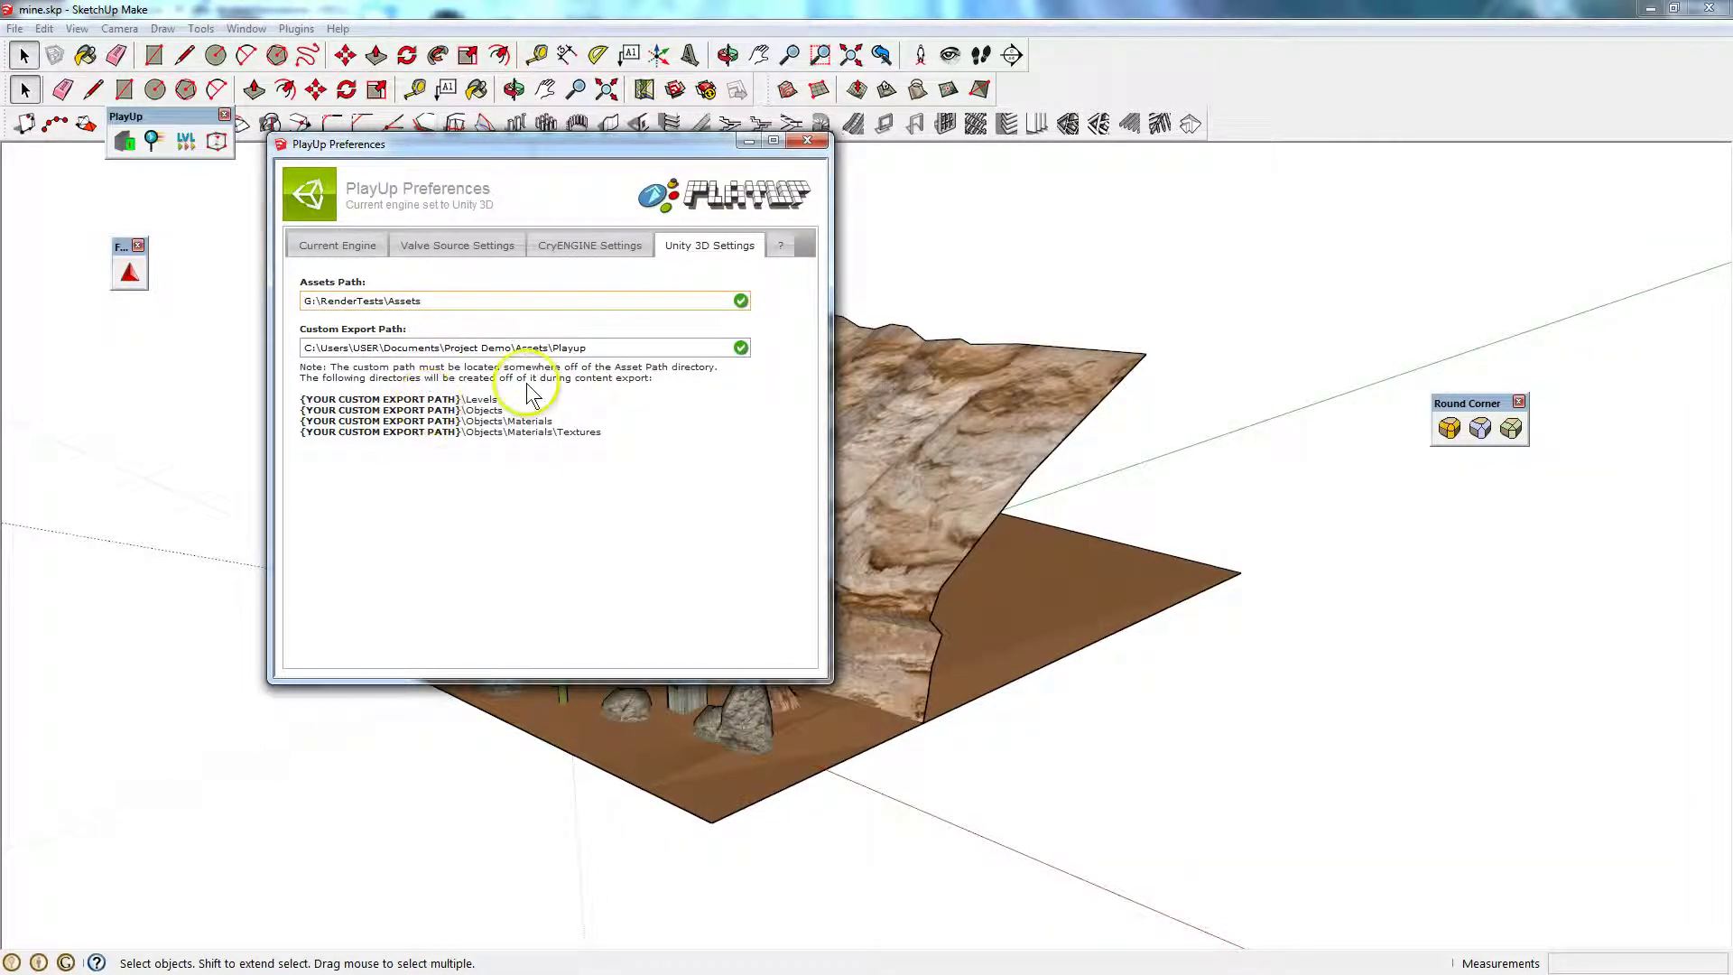
{"action": "left_click_drag", "start_coordinate": [605, 348], "coordinate": [176, 348]}
{"action": "key", "text": "ctrl+v"}
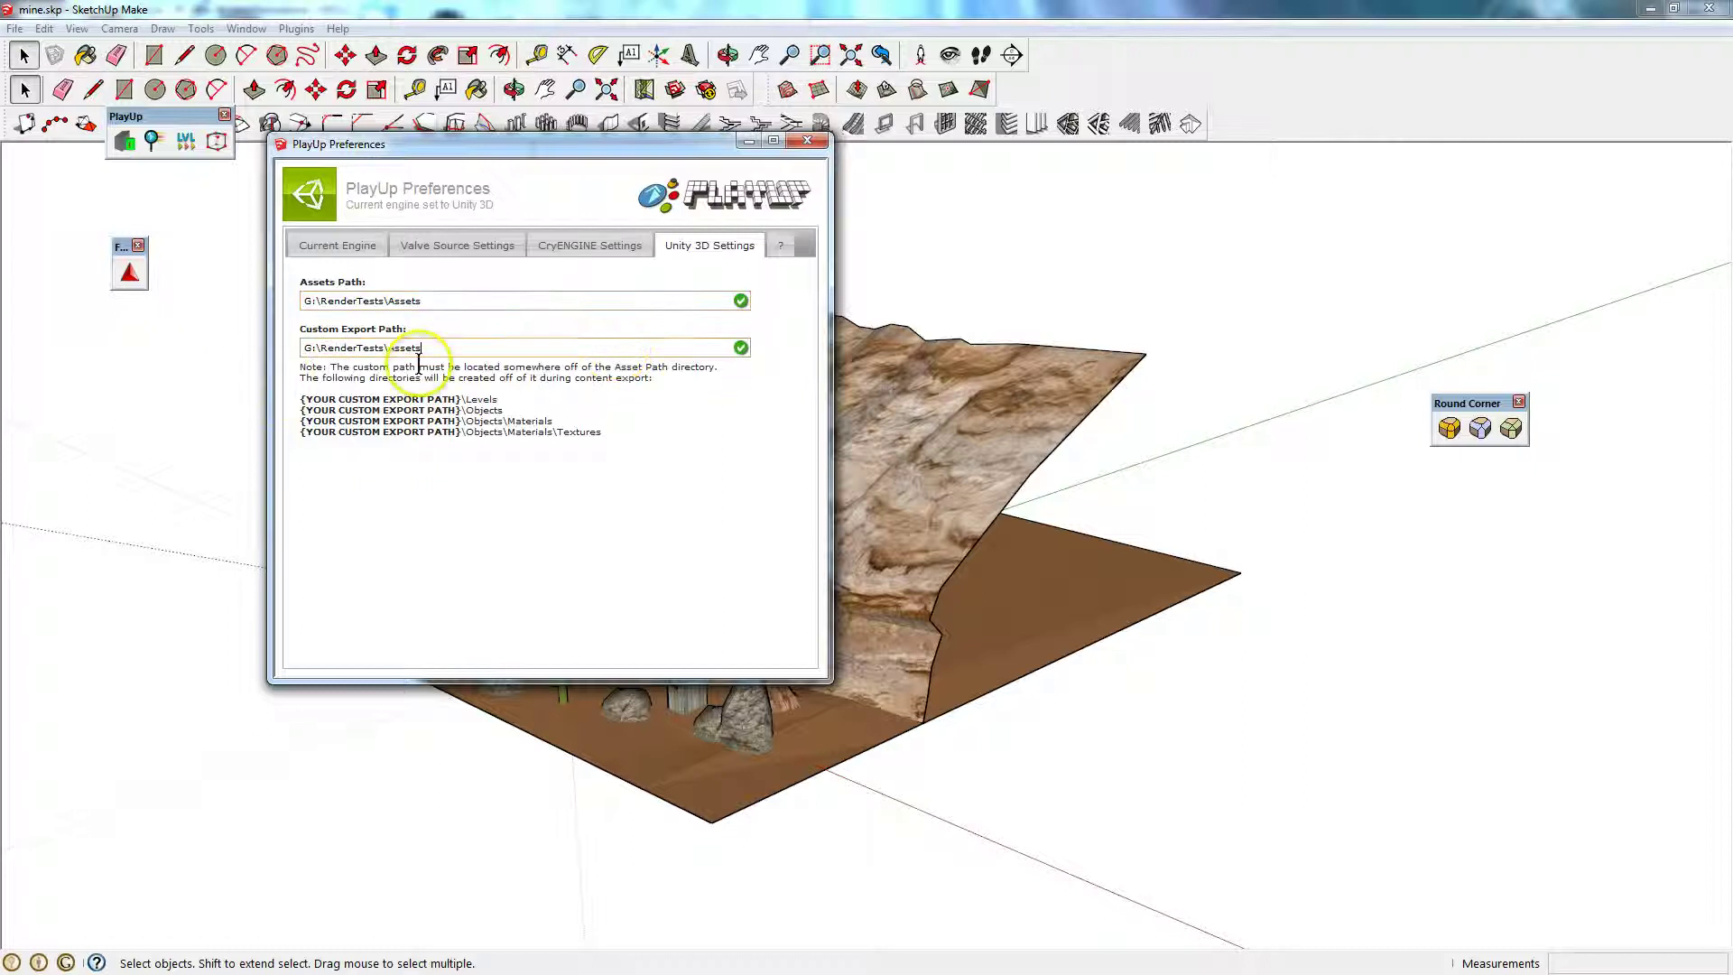
{"action": "left_click", "coordinate": [464, 347]}
{"action": "left_click", "coordinate": [478, 515]}
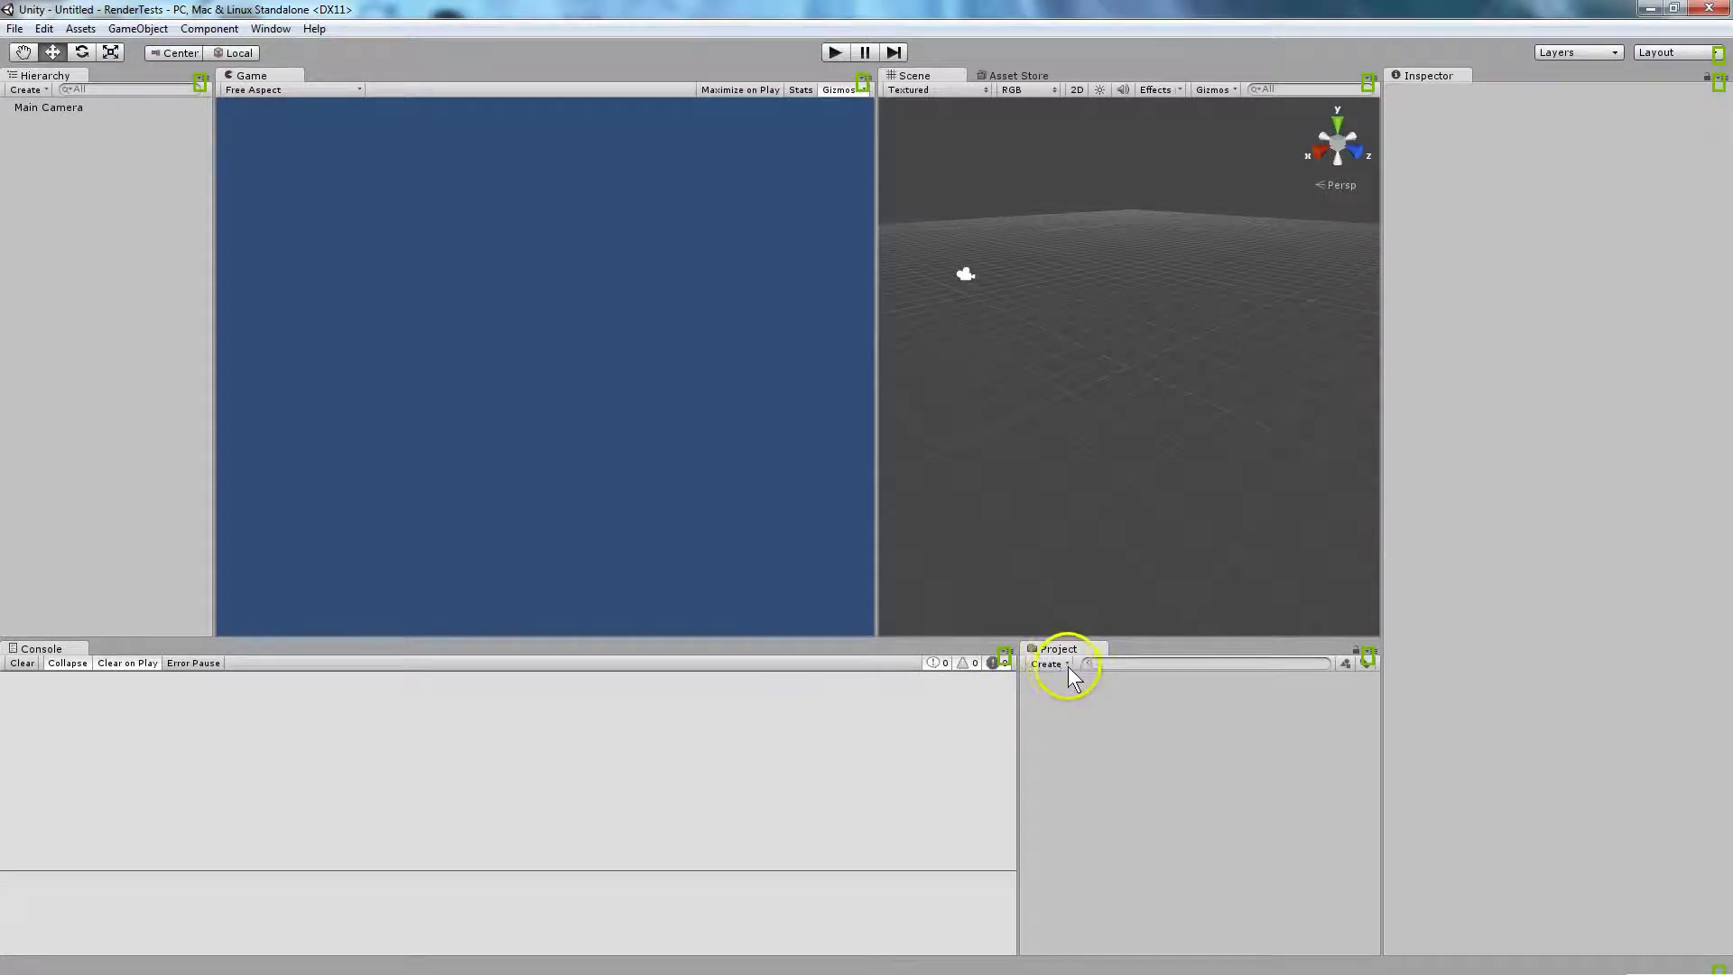
Create a new folder named Playup in the RenderTests project's Assets.
{"action": "left_click", "coordinate": [1064, 664]}
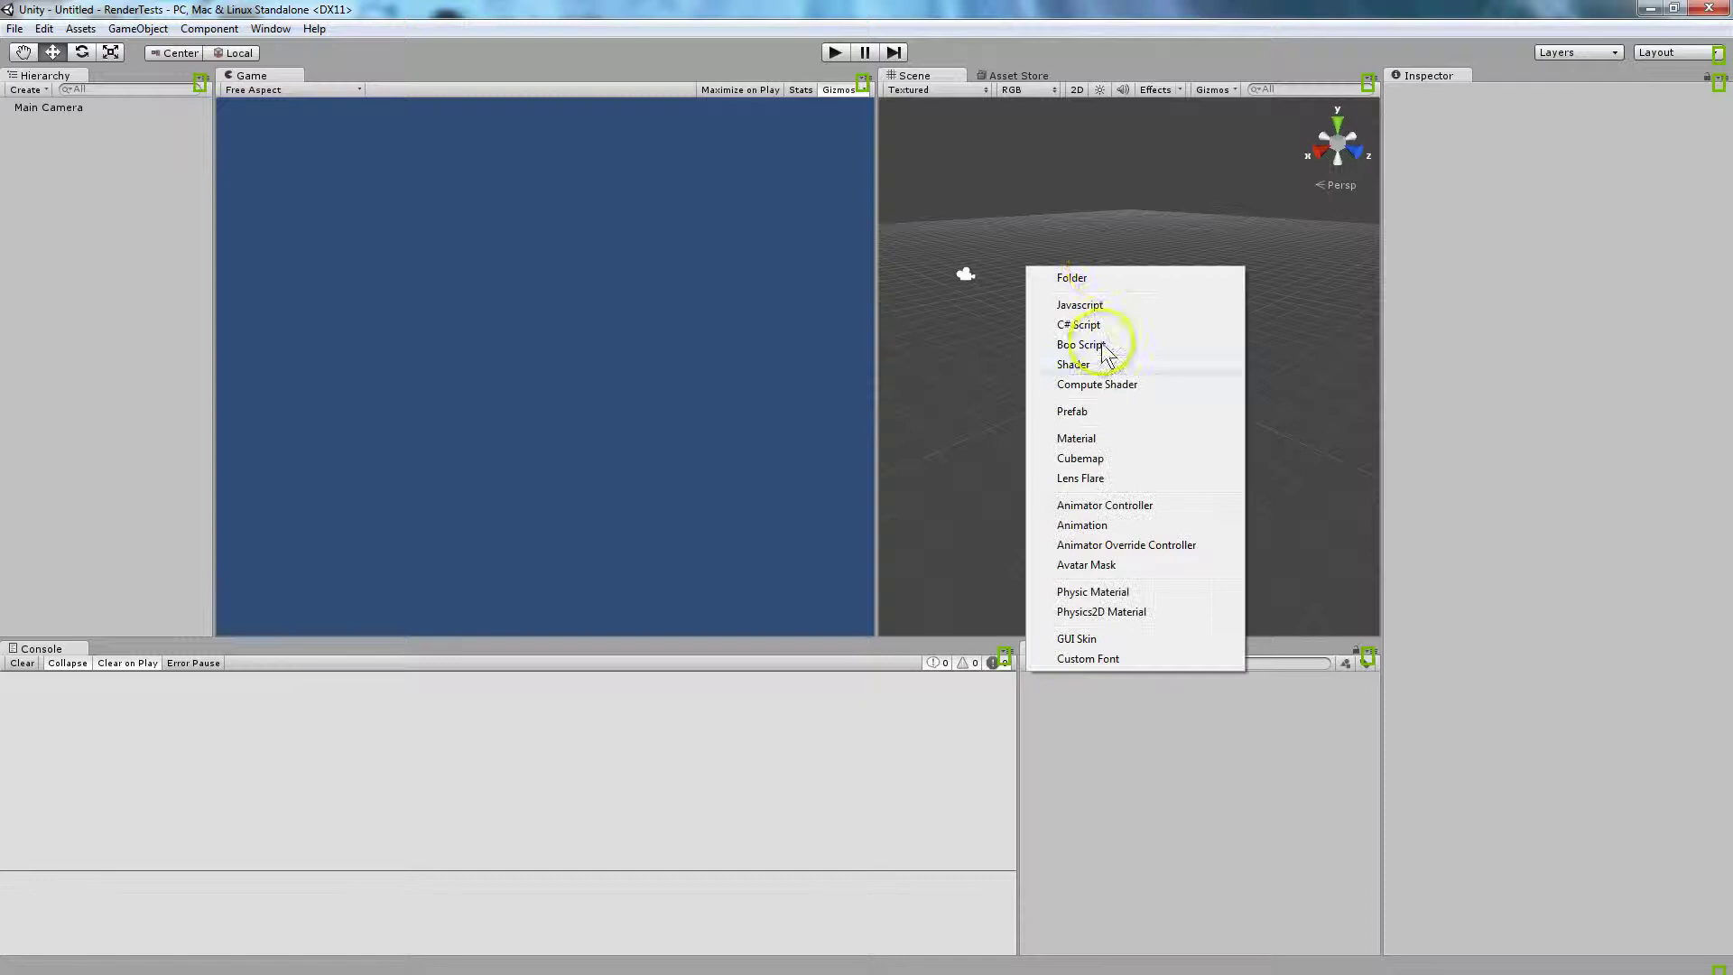
{"action": "left_click", "coordinate": [1102, 278]}
{"action": "type", "text": "Playup"}
{"action": "key", "text": "Return"}
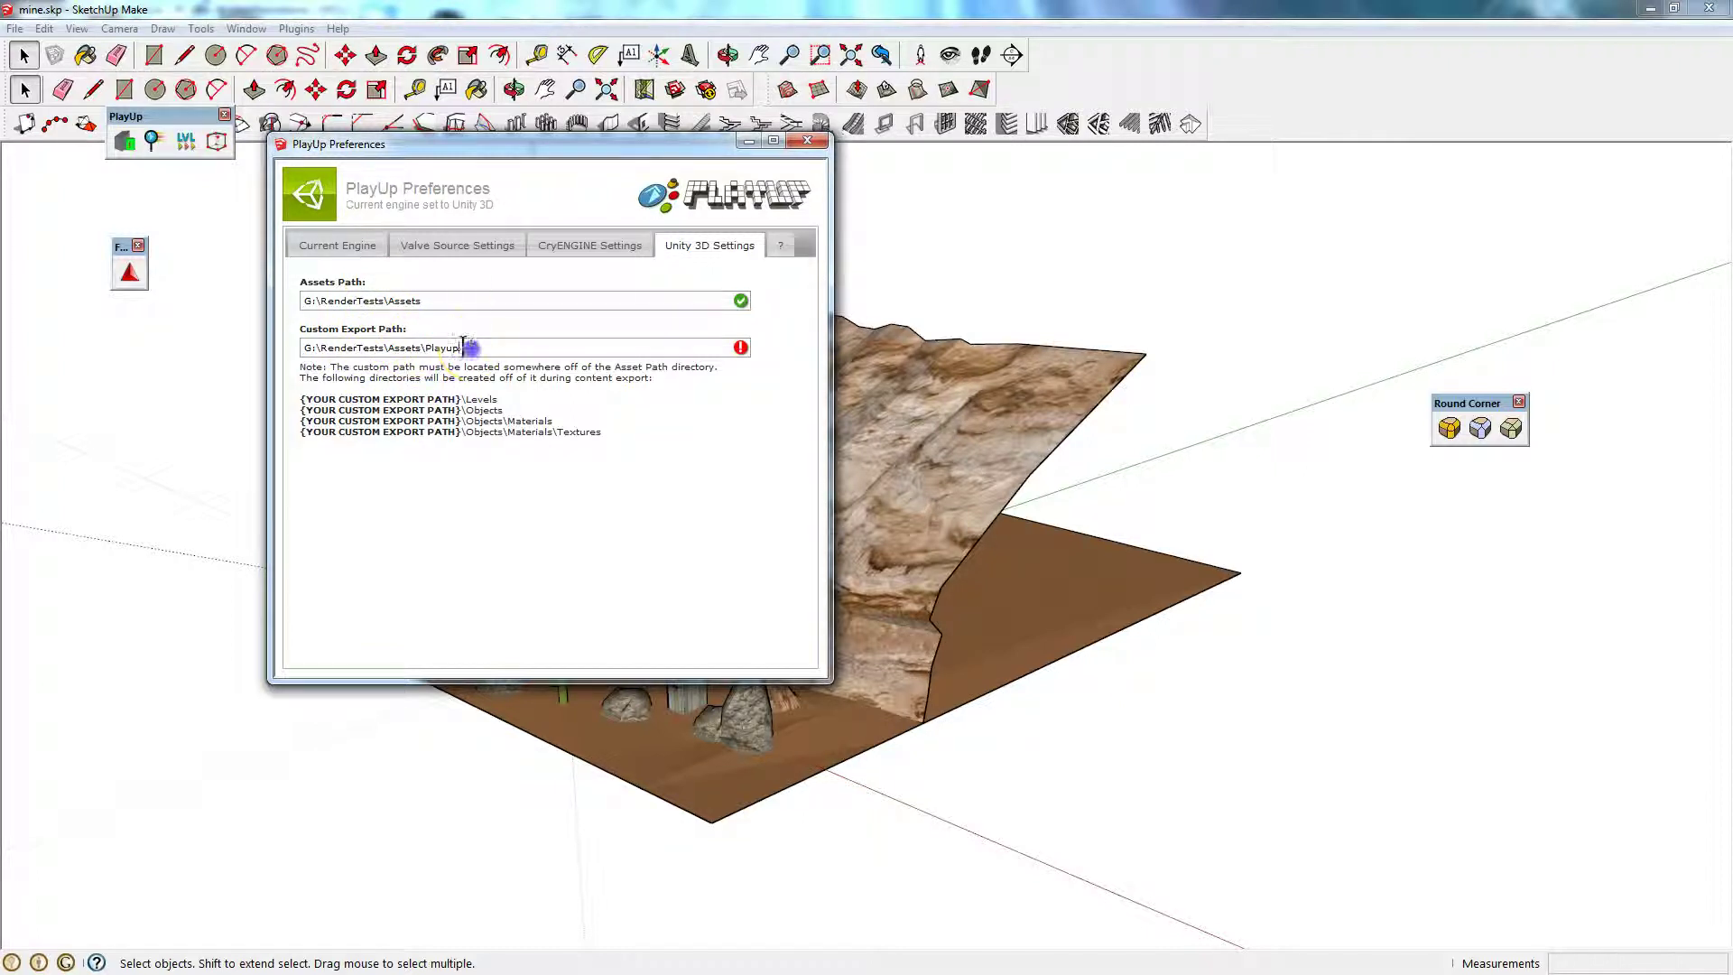
Recheck the Assets Path and Custom Export Path entries, then close PlayUp Preferences.
{"action": "left_click", "coordinate": [444, 299]}
{"action": "left_click", "coordinate": [476, 340]}
{"action": "left_click", "coordinate": [806, 141]}
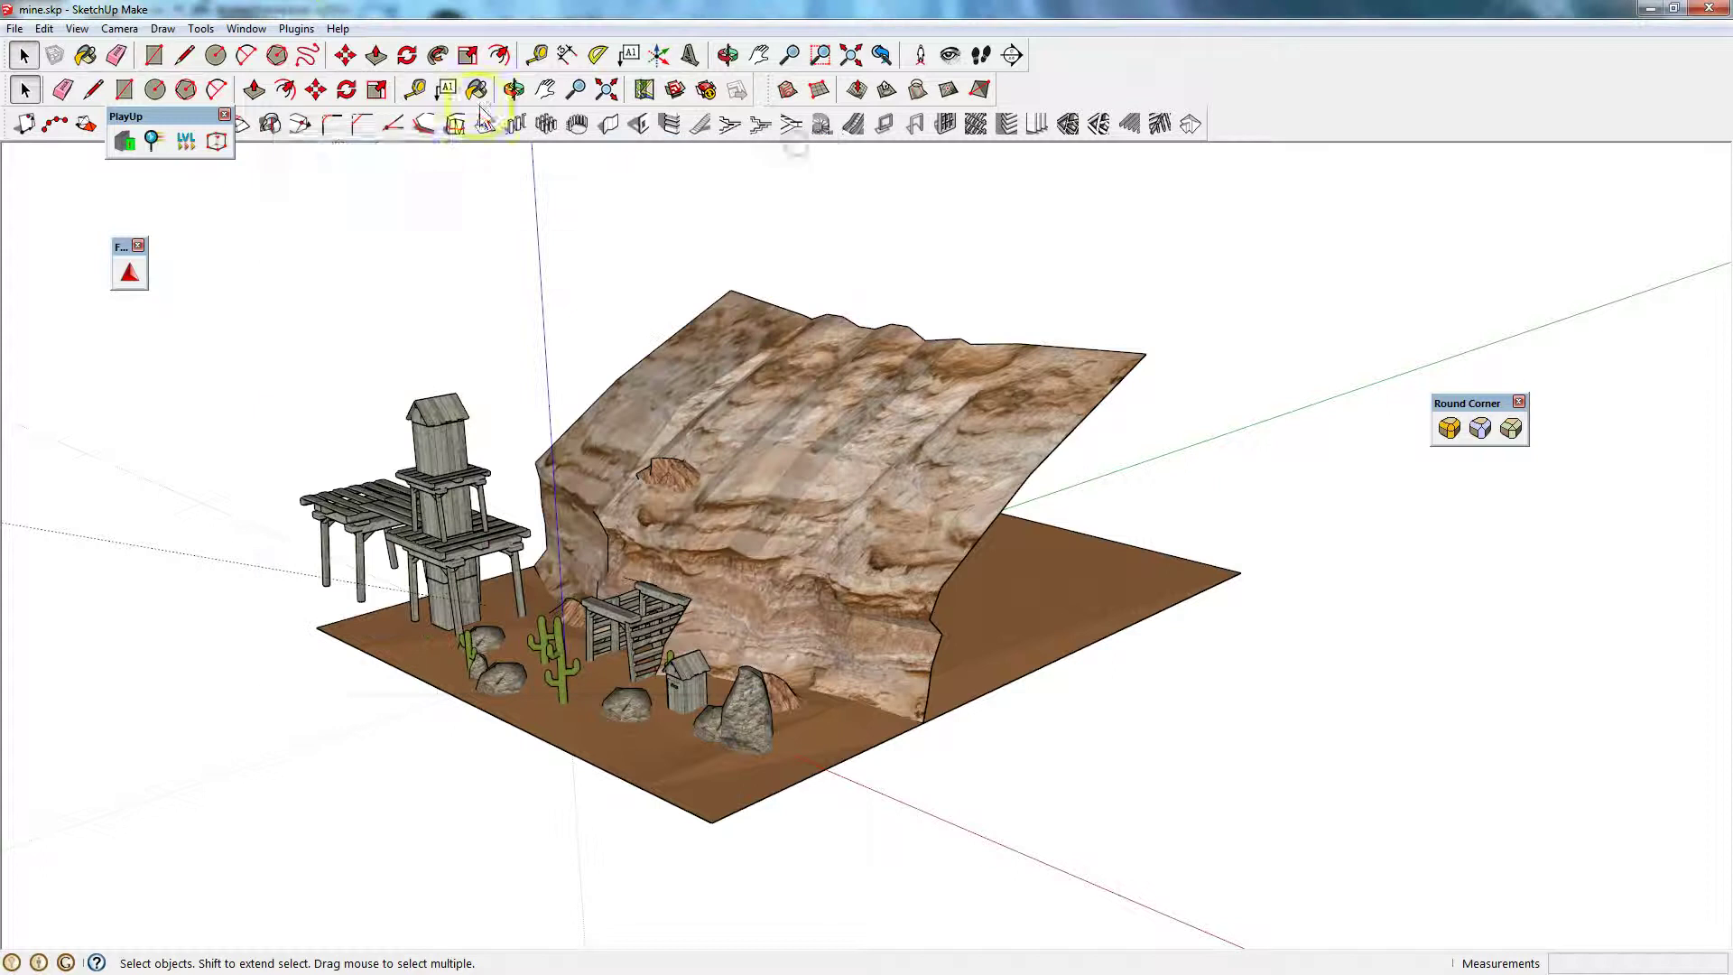
Reopen PlayUp's Unity 3D Settings to confirm G:\RenderTests\Assets\Playup is valid, then close.
{"action": "left_click", "coordinate": [296, 28]}
{"action": "mouse_move", "coordinate": [335, 127]}
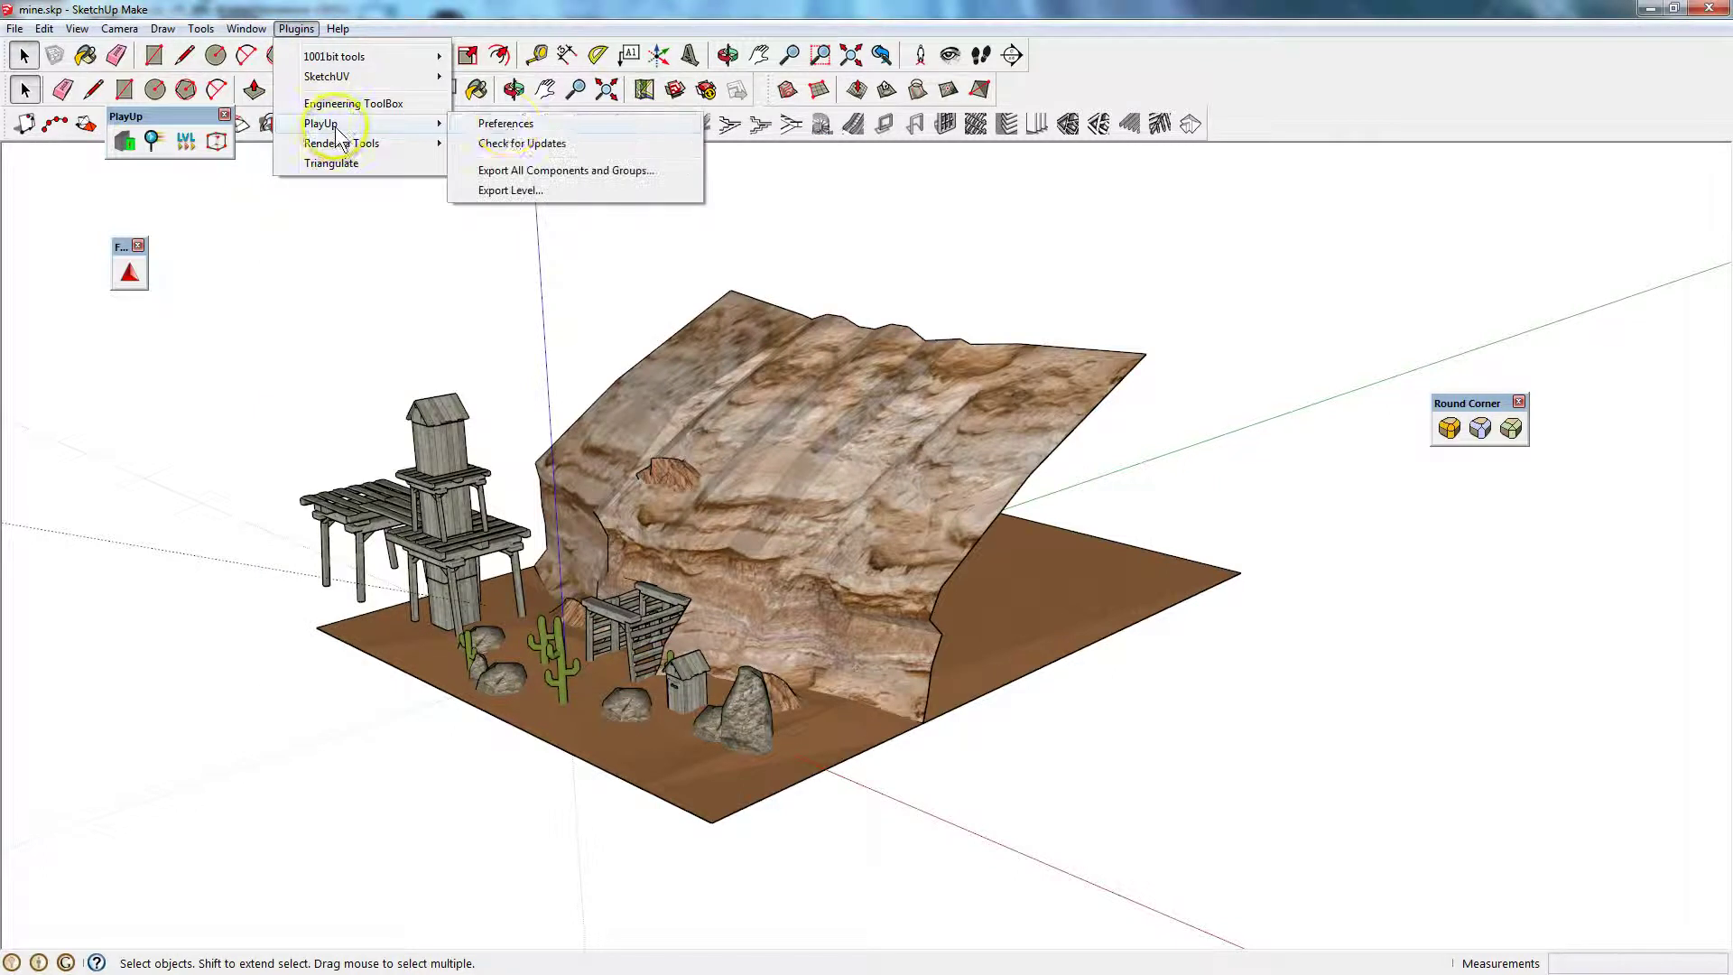
{"action": "left_click", "coordinate": [498, 123]}
{"action": "left_click", "coordinate": [686, 245]}
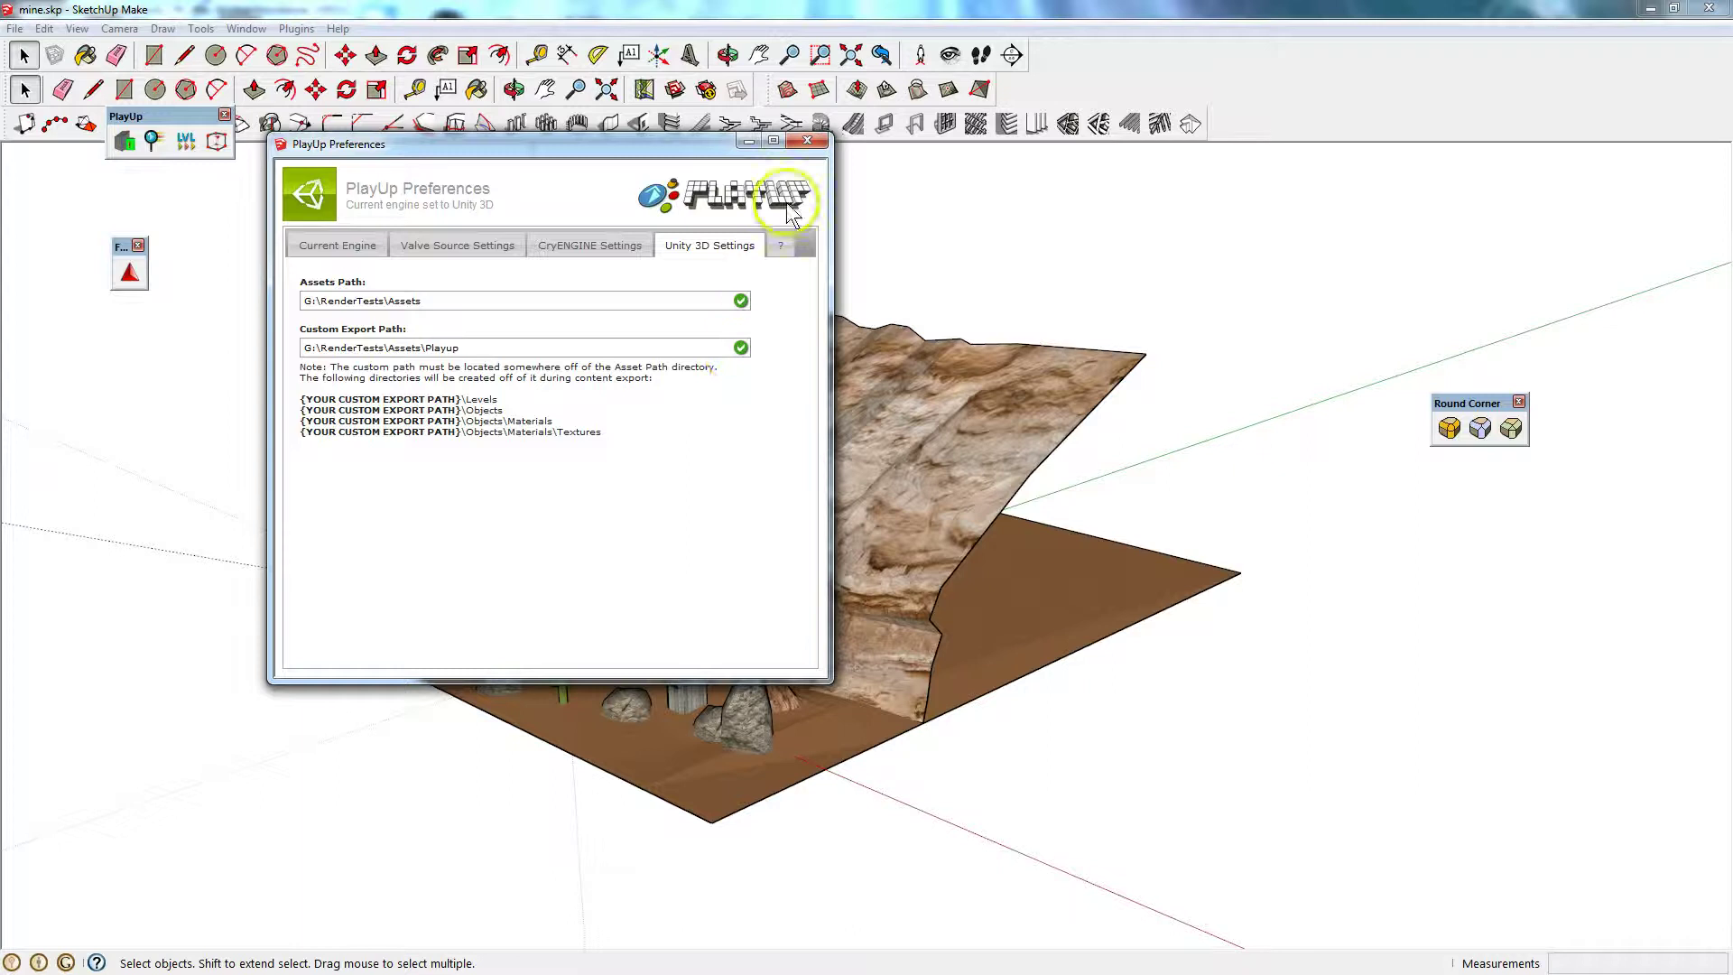
{"action": "left_click", "coordinate": [807, 140]}
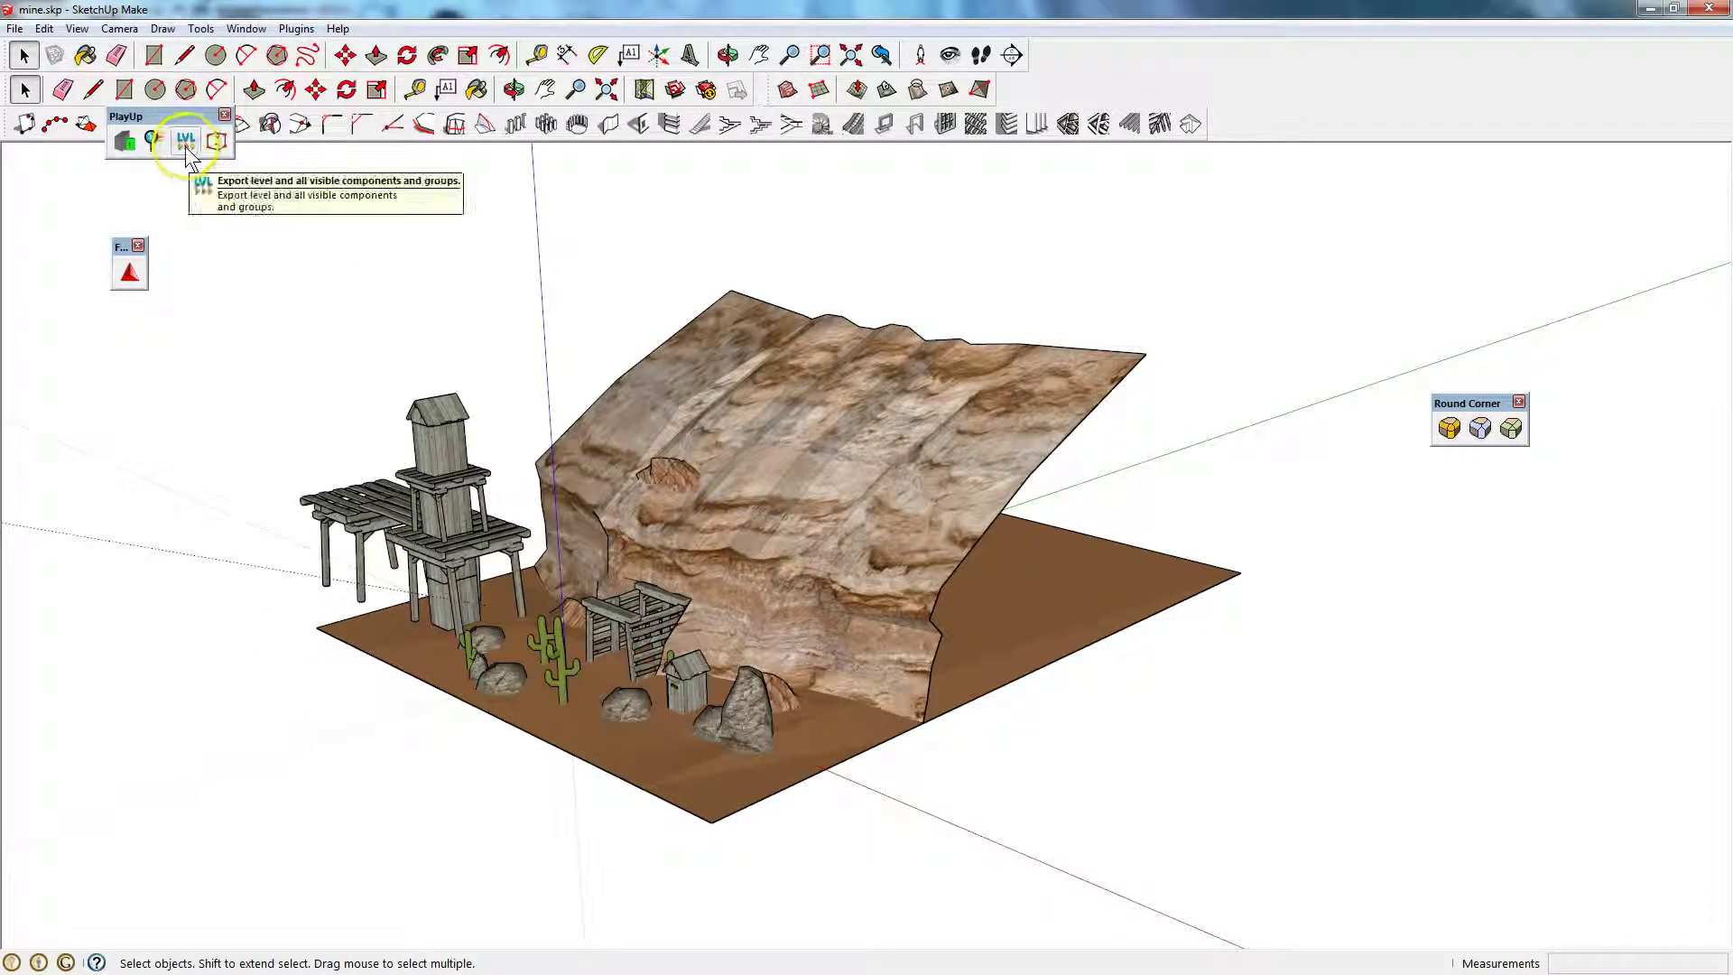
{"action": "left_click", "coordinate": [123, 142]}
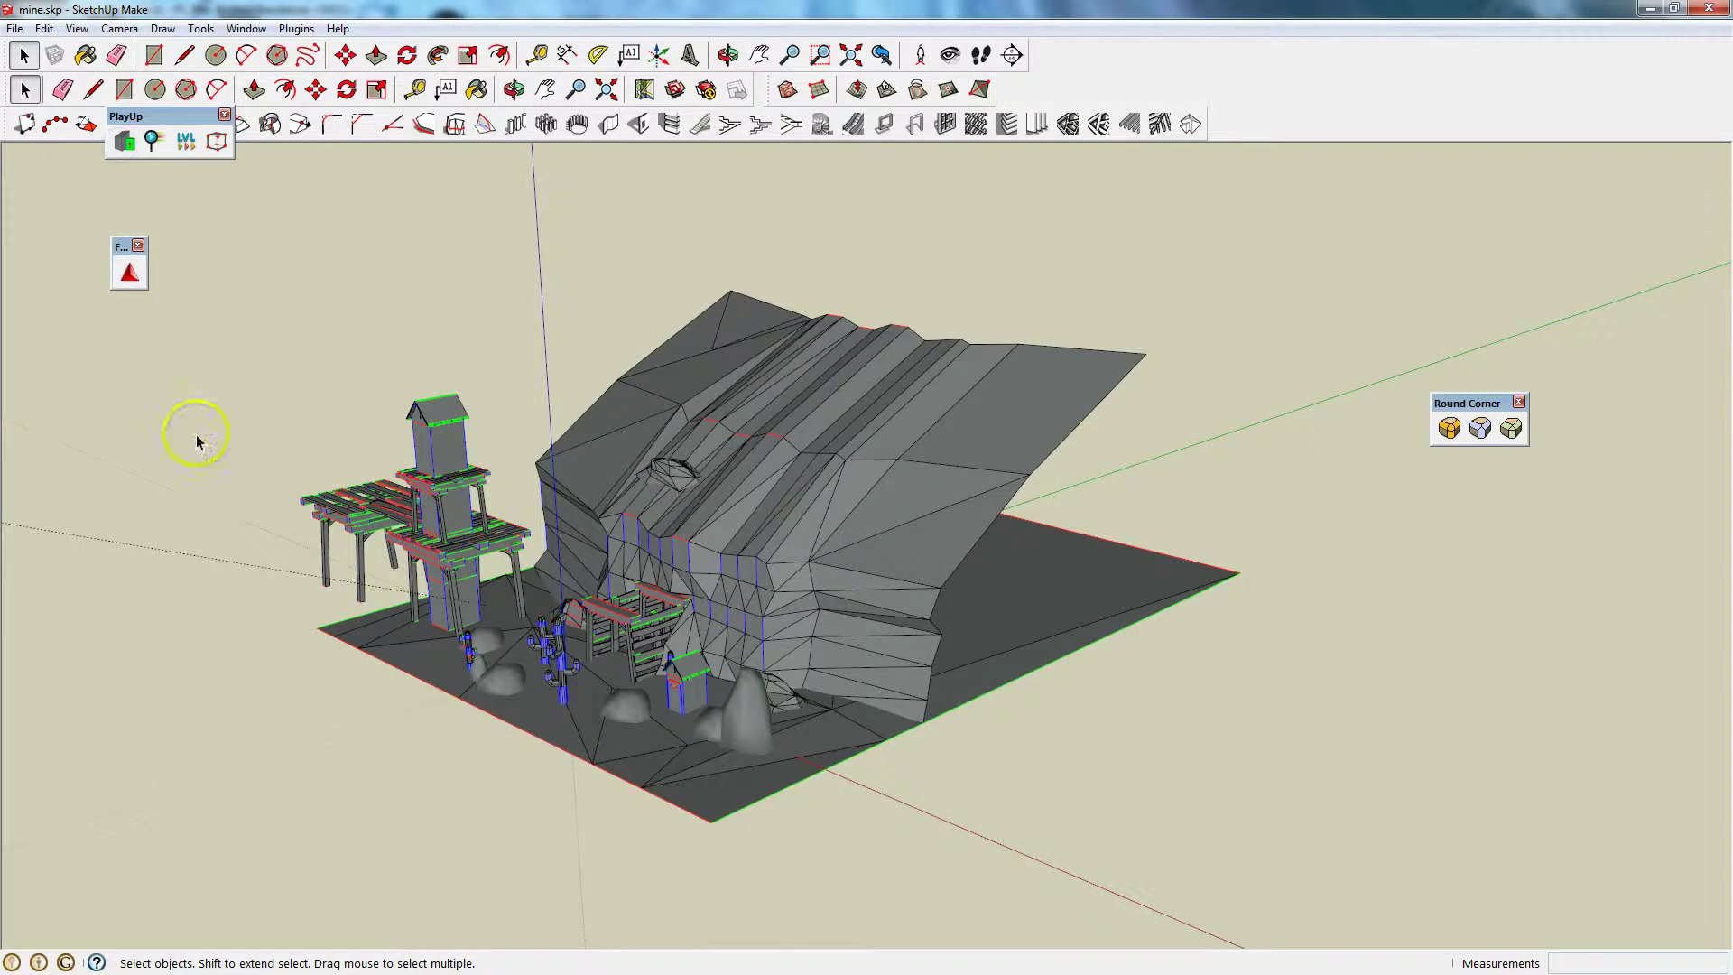
{"action": "middle_click_drag", "start_coordinate": [197, 420], "coordinate": [767, 515]}
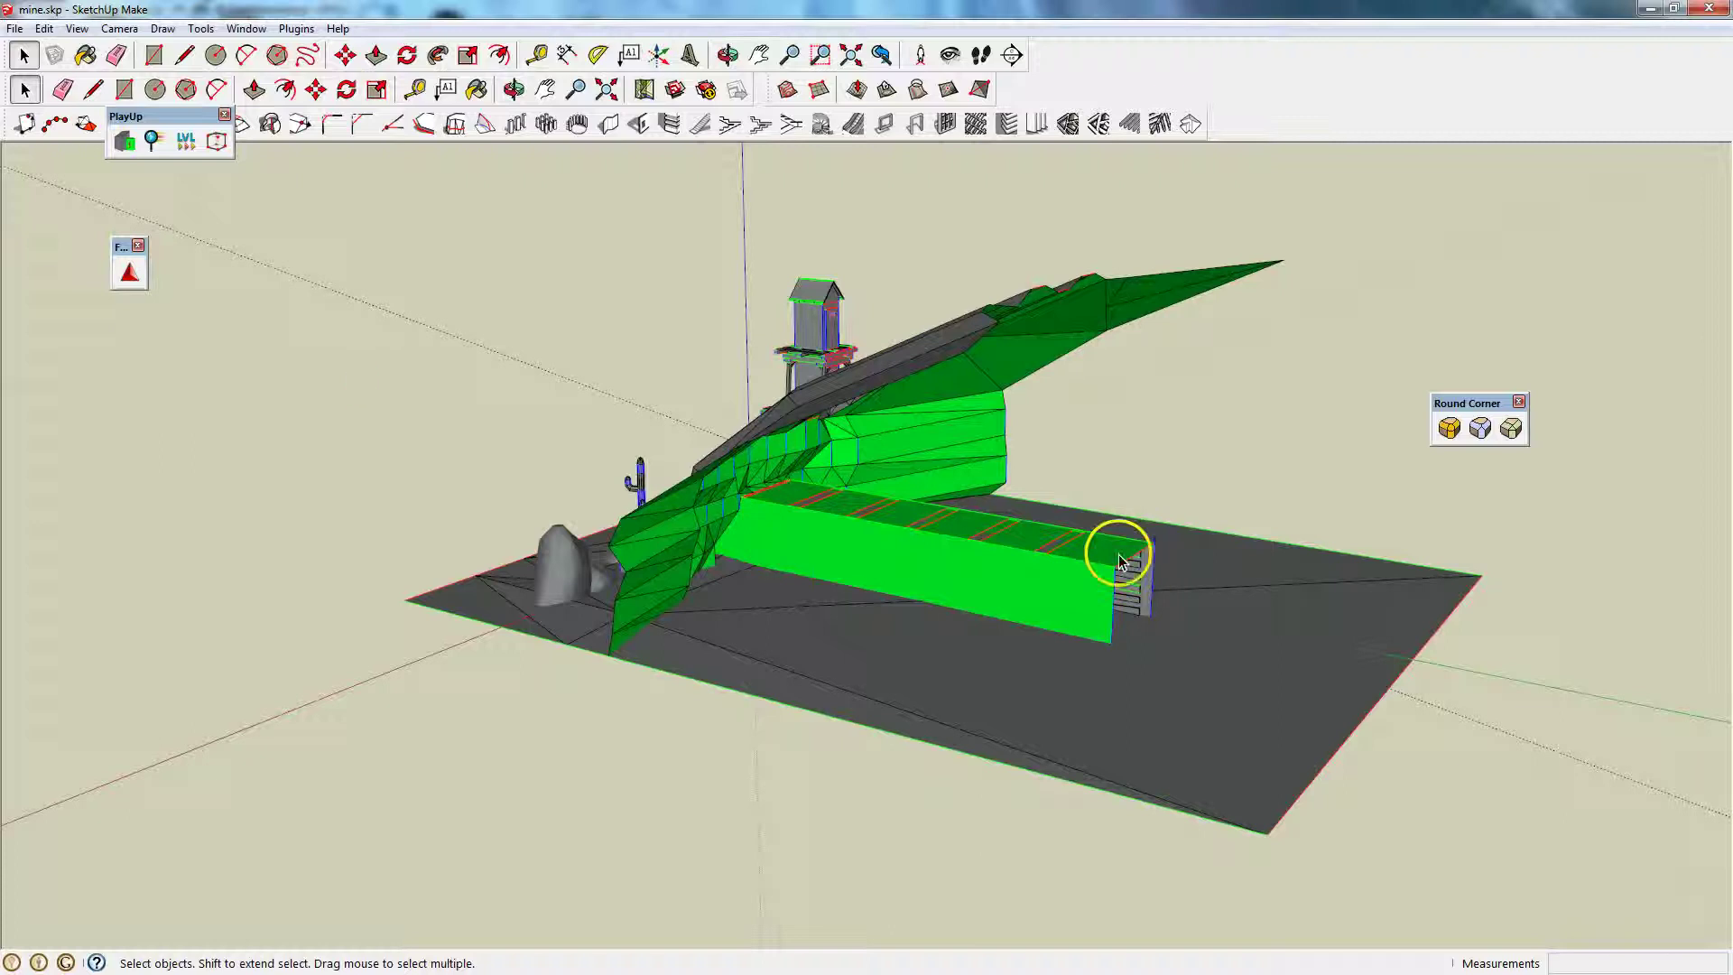
{"action": "middle_click_drag", "start_coordinate": [890, 553], "coordinate": [557, 526]}
{"action": "left_click", "coordinate": [124, 142]}
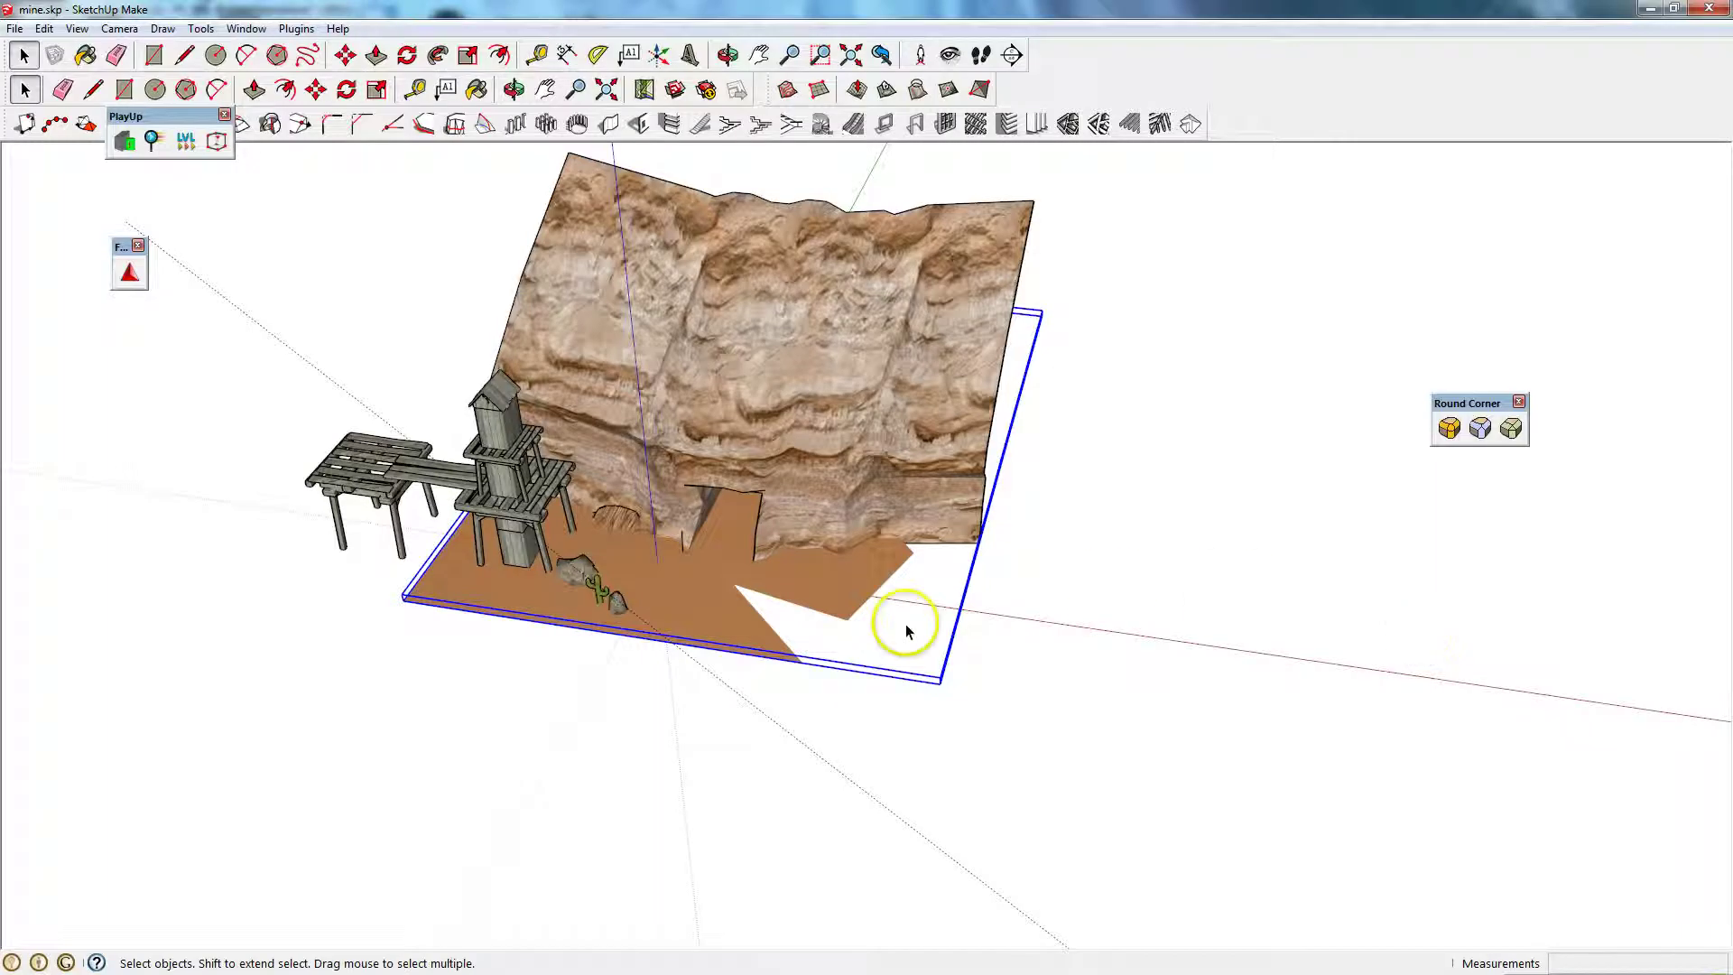
Explode the mine tower and tables group into its separate parts.
{"action": "left_click", "coordinate": [397, 452]}
{"action": "left_click", "coordinate": [554, 537]}
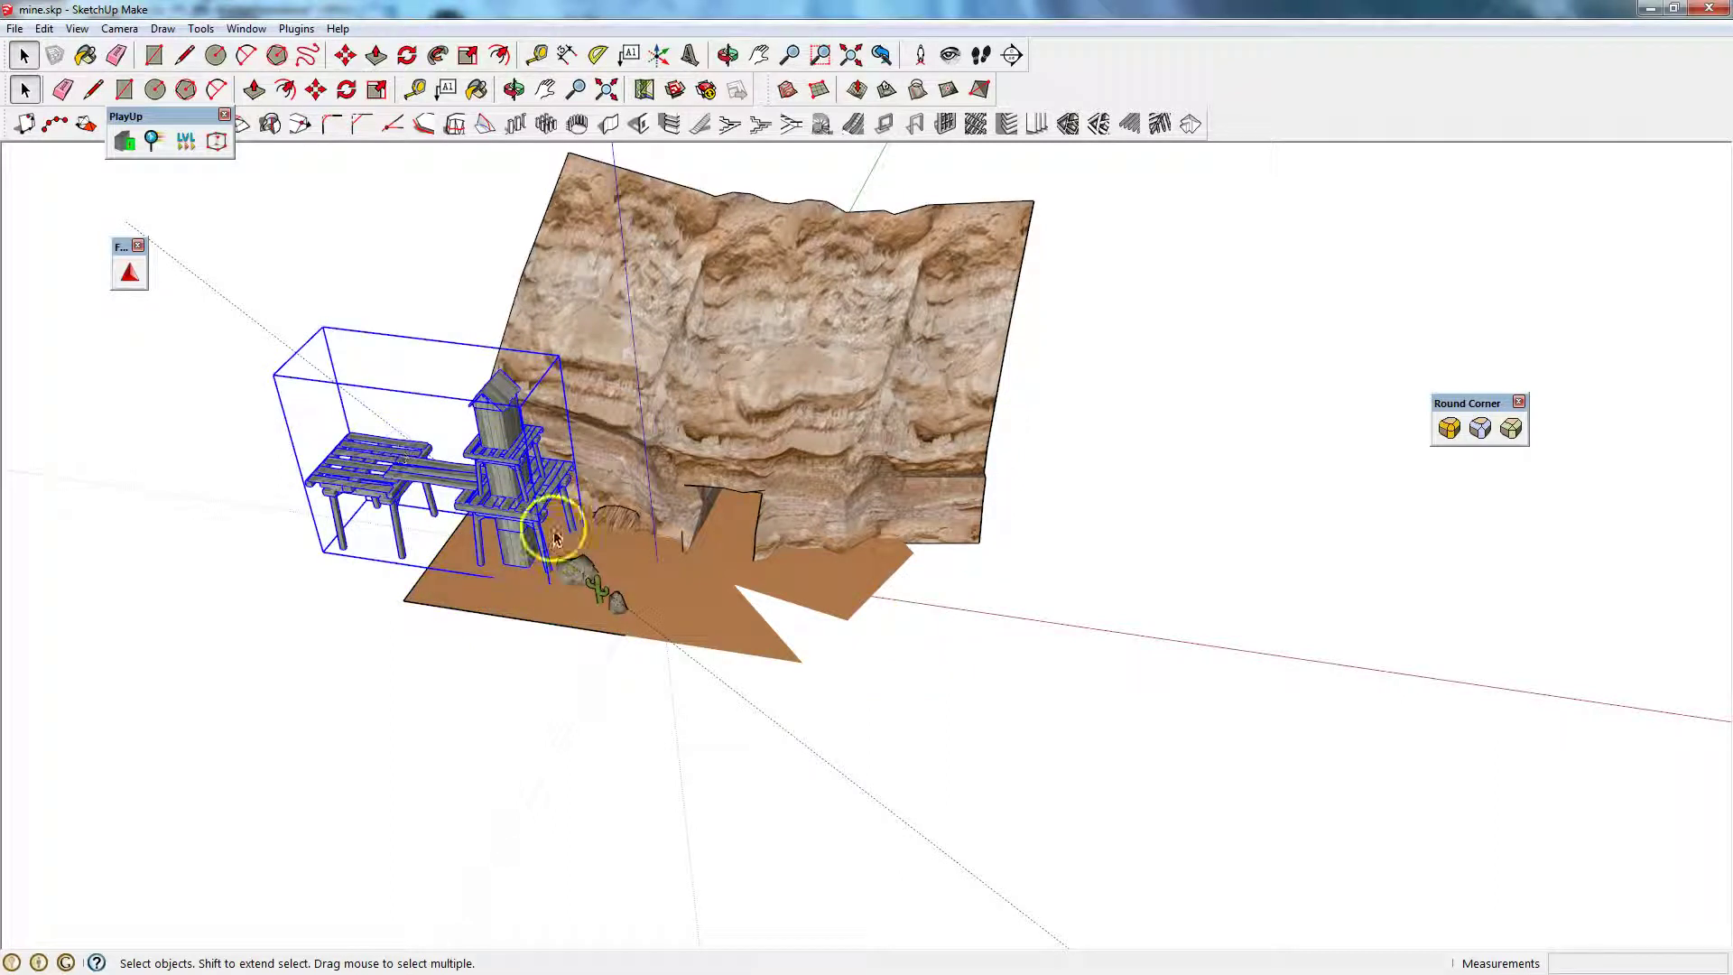
{"action": "right_click", "coordinate": [348, 460]}
{"action": "left_click", "coordinate": [364, 589]}
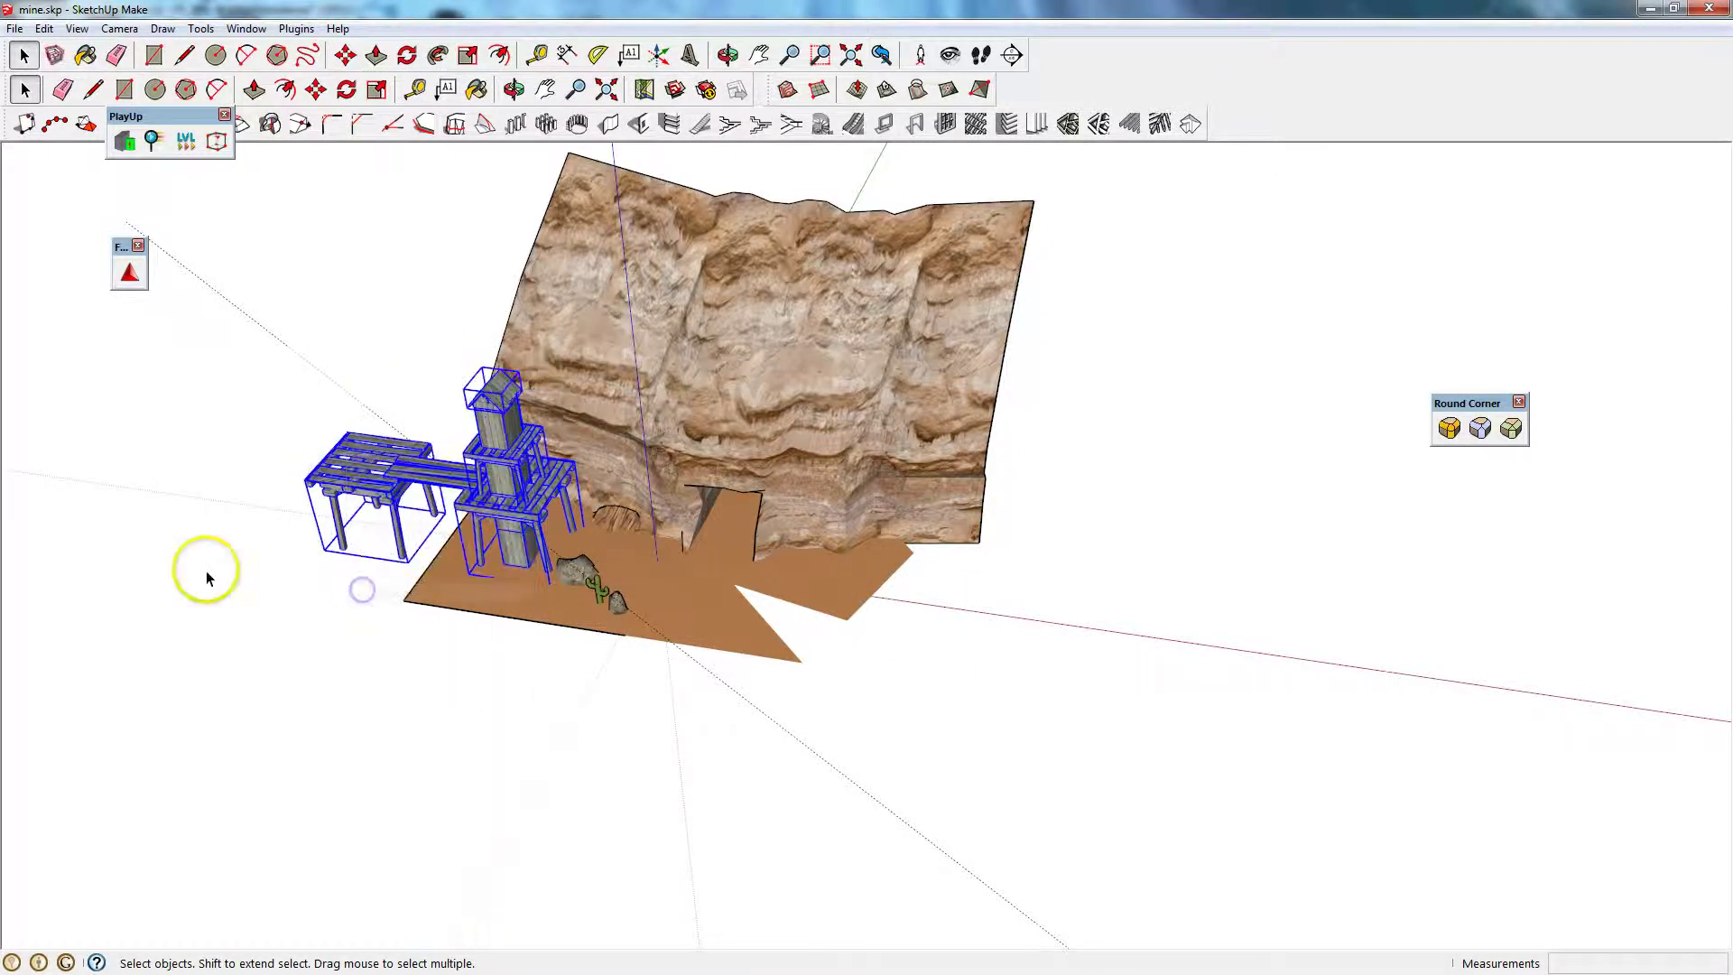
Select the left table, the plank and all tower sections, platform and central post together.
{"action": "left_click", "coordinate": [207, 575]}
{"action": "left_click", "coordinate": [343, 465]}
{"action": "left_click", "coordinate": [424, 484]}
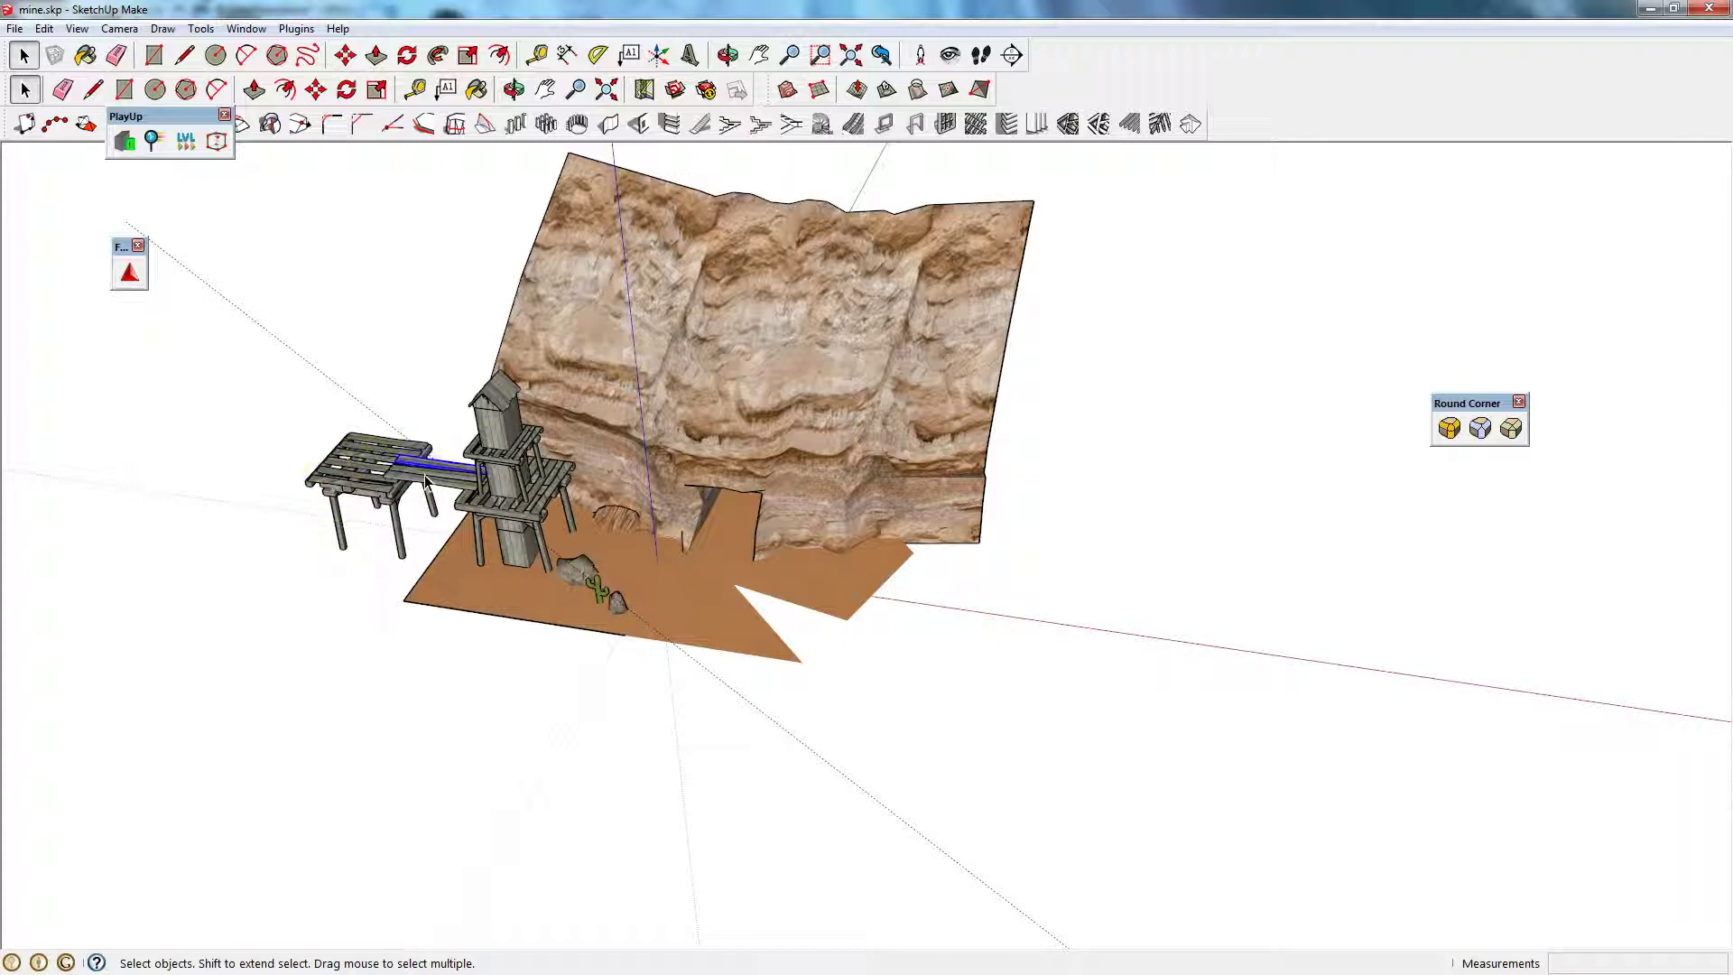
{"action": "left_click", "coordinate": [471, 511]}
{"action": "left_click", "coordinate": [495, 484]}
{"action": "left_click", "coordinate": [511, 530]}
{"action": "left_click", "coordinate": [512, 531]}
{"action": "left_click", "coordinate": [248, 444]}
{"action": "left_click", "coordinate": [342, 468]}
{"action": "left_click", "coordinate": [426, 477], "text": "shift"}
{"action": "left_click", "coordinate": [495, 426], "text": "shift"}
{"action": "left_click", "coordinate": [508, 465], "text": "shift"}
{"action": "left_click", "coordinate": [523, 499], "text": "shift"}
{"action": "left_click", "coordinate": [504, 502], "text": "shift"}
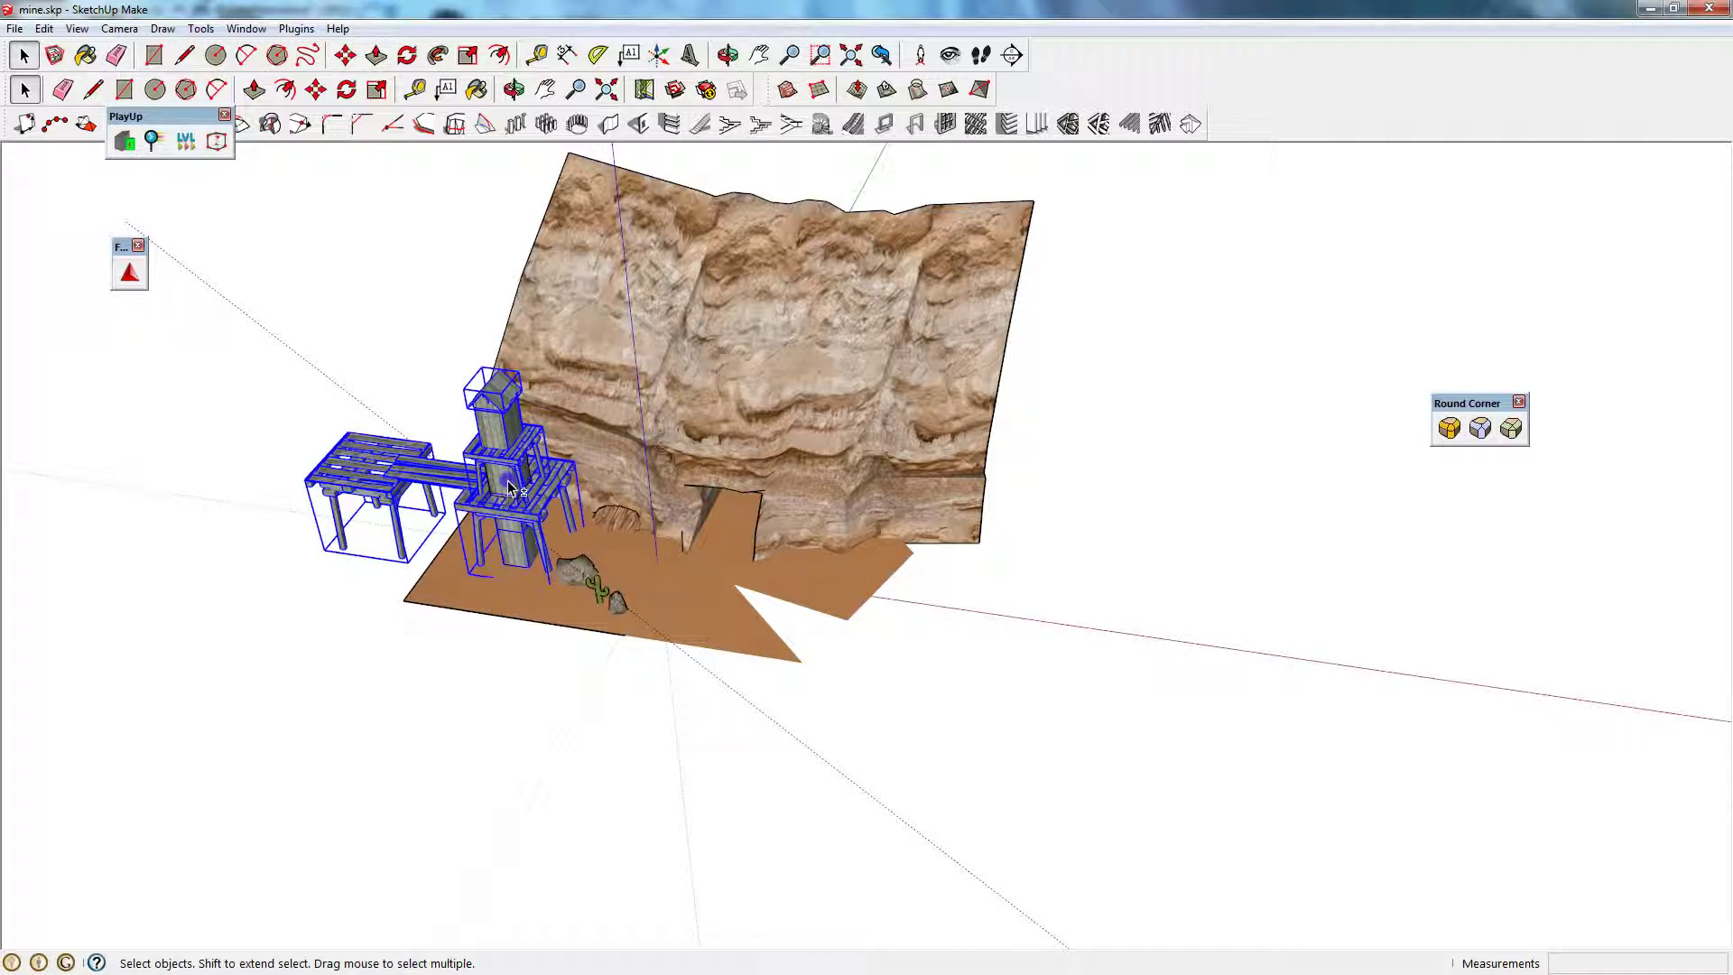
Make the selection a component named WaterTower, replacing the existing definition.
{"action": "right_click", "coordinate": [495, 478]}
{"action": "left_click", "coordinate": [554, 625]}
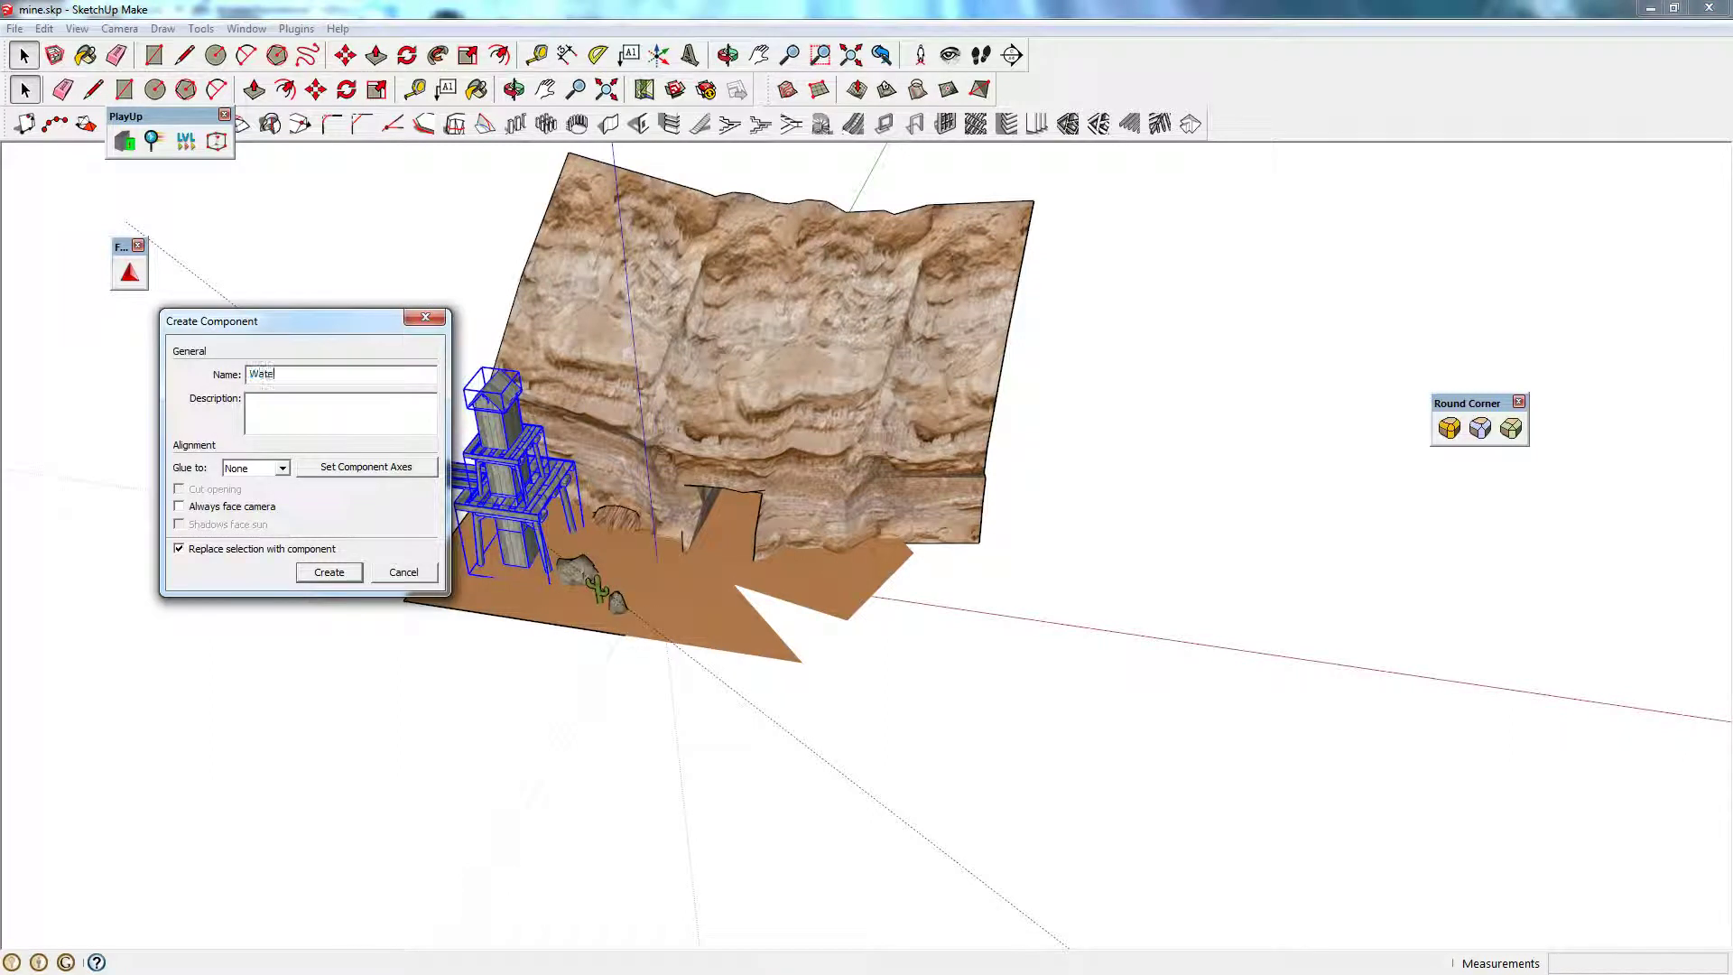
{"action": "type", "text": "WaterTower"}
{"action": "key", "text": "Return"}
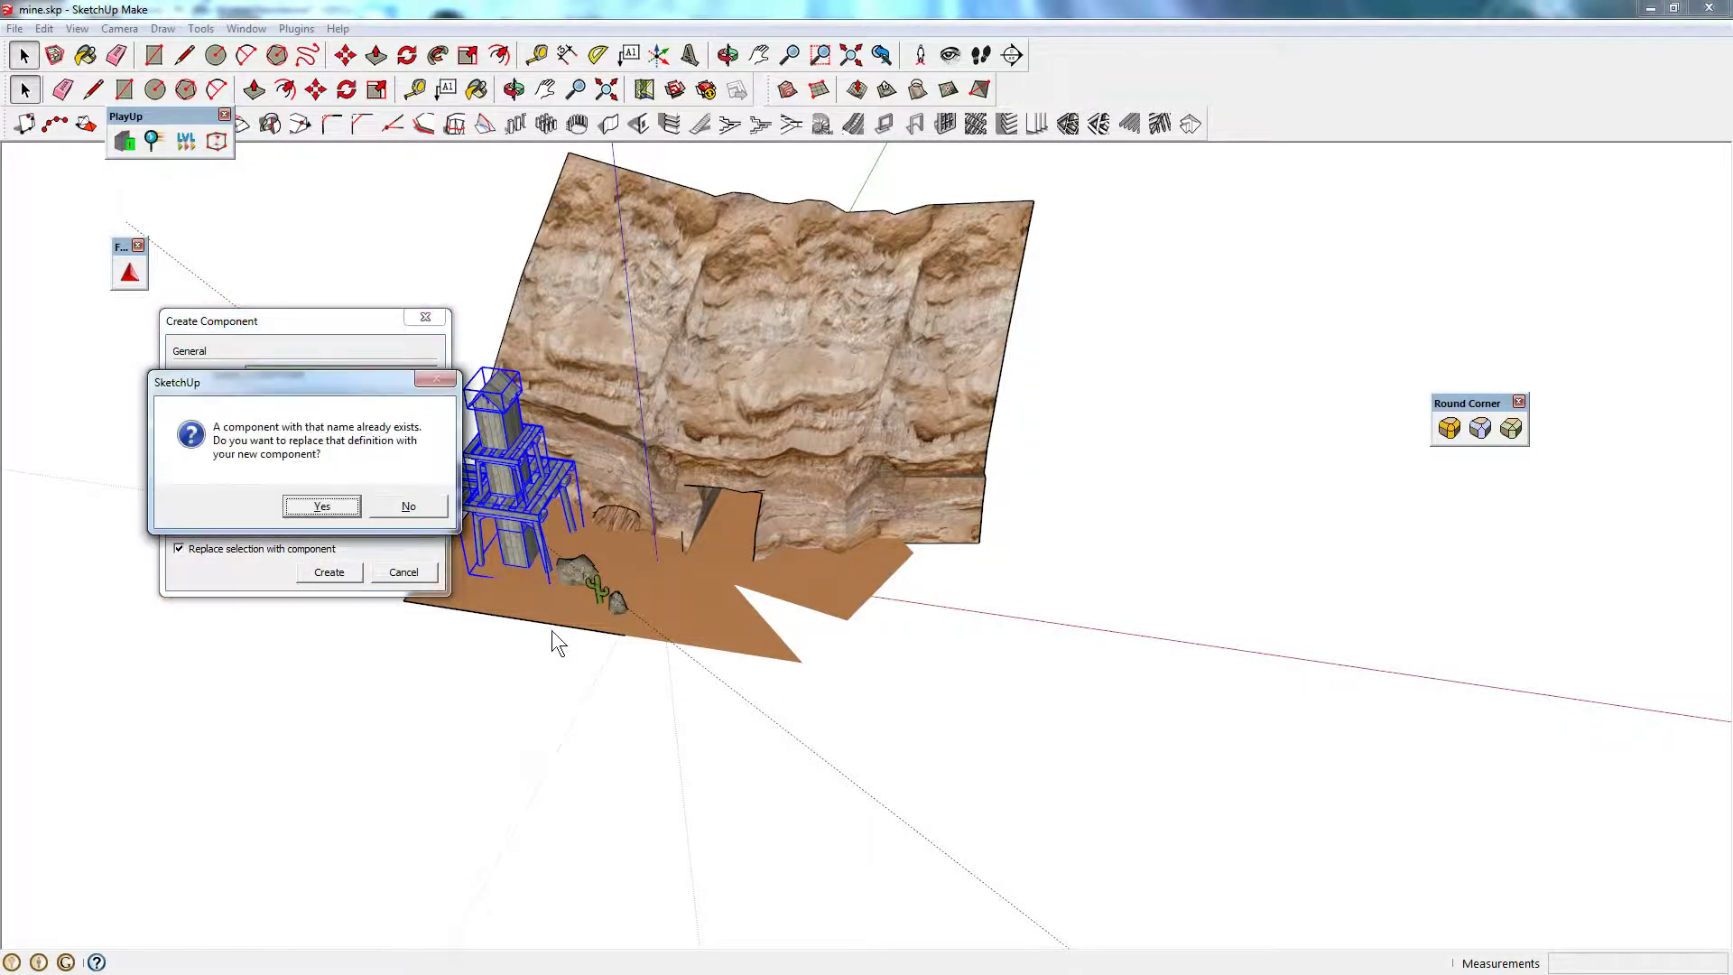
{"action": "left_click", "coordinate": [322, 504]}
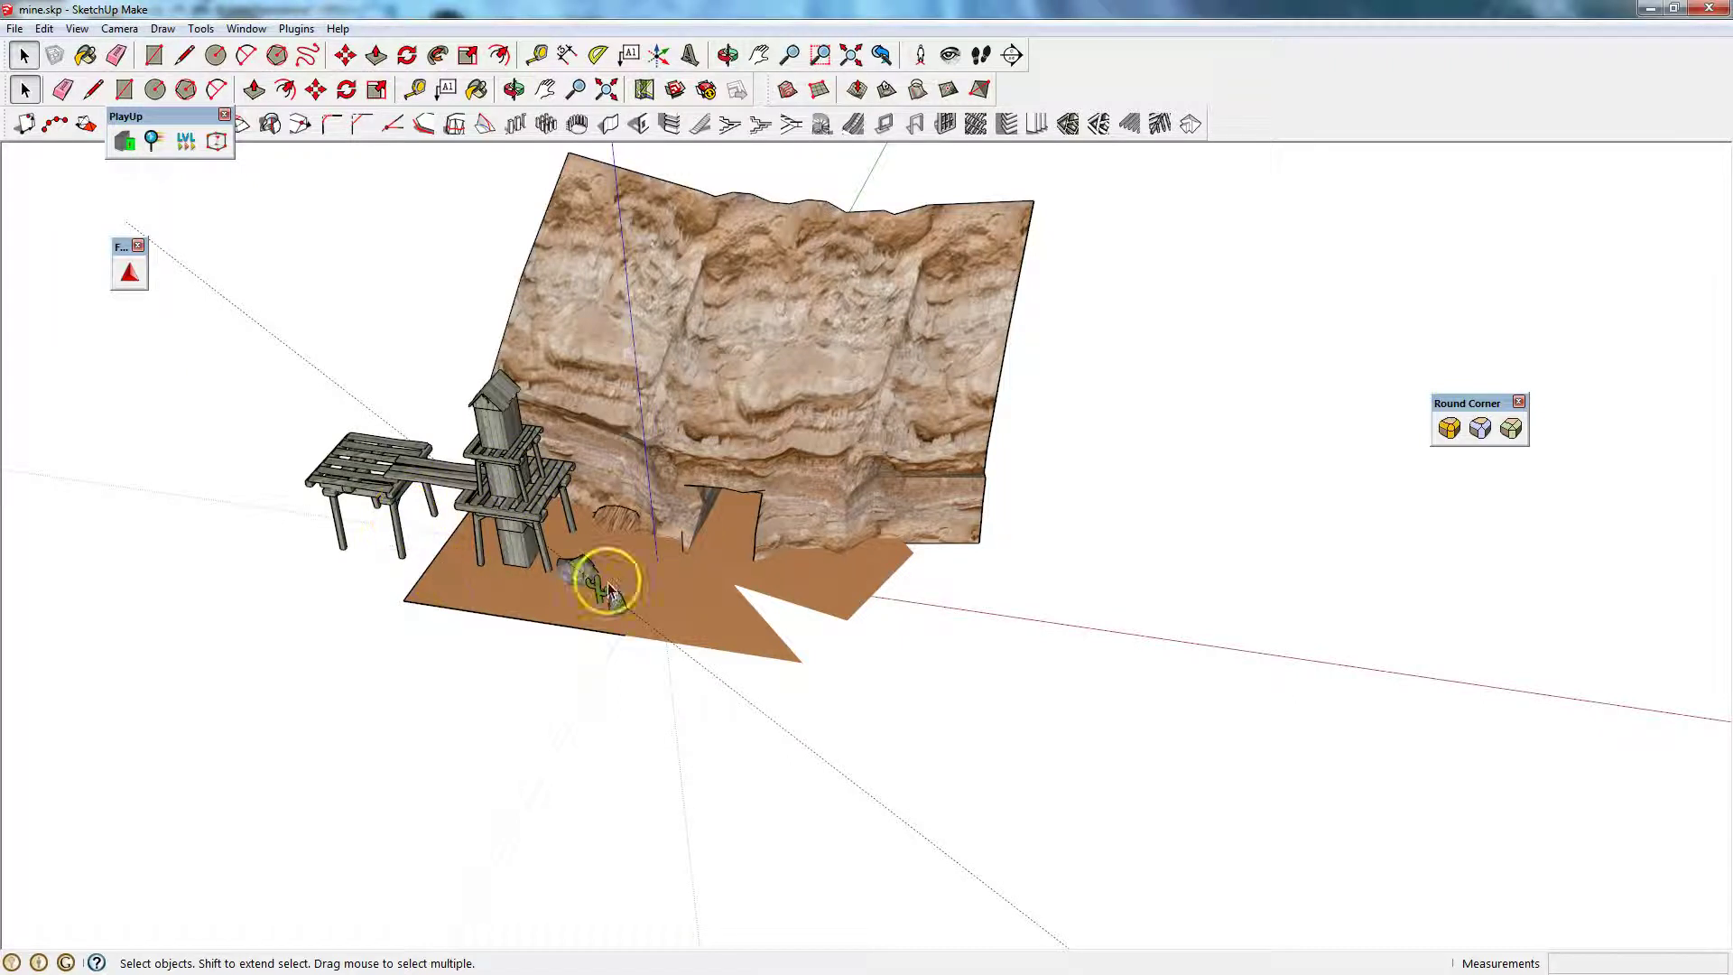
Select the ground base of the mine scene.
{"action": "middle_click_drag", "start_coordinate": [756, 485], "coordinate": [697, 584]}
{"action": "scroll", "coordinate": [617, 517], "scroll_direction": "up", "scroll_amount": 2}
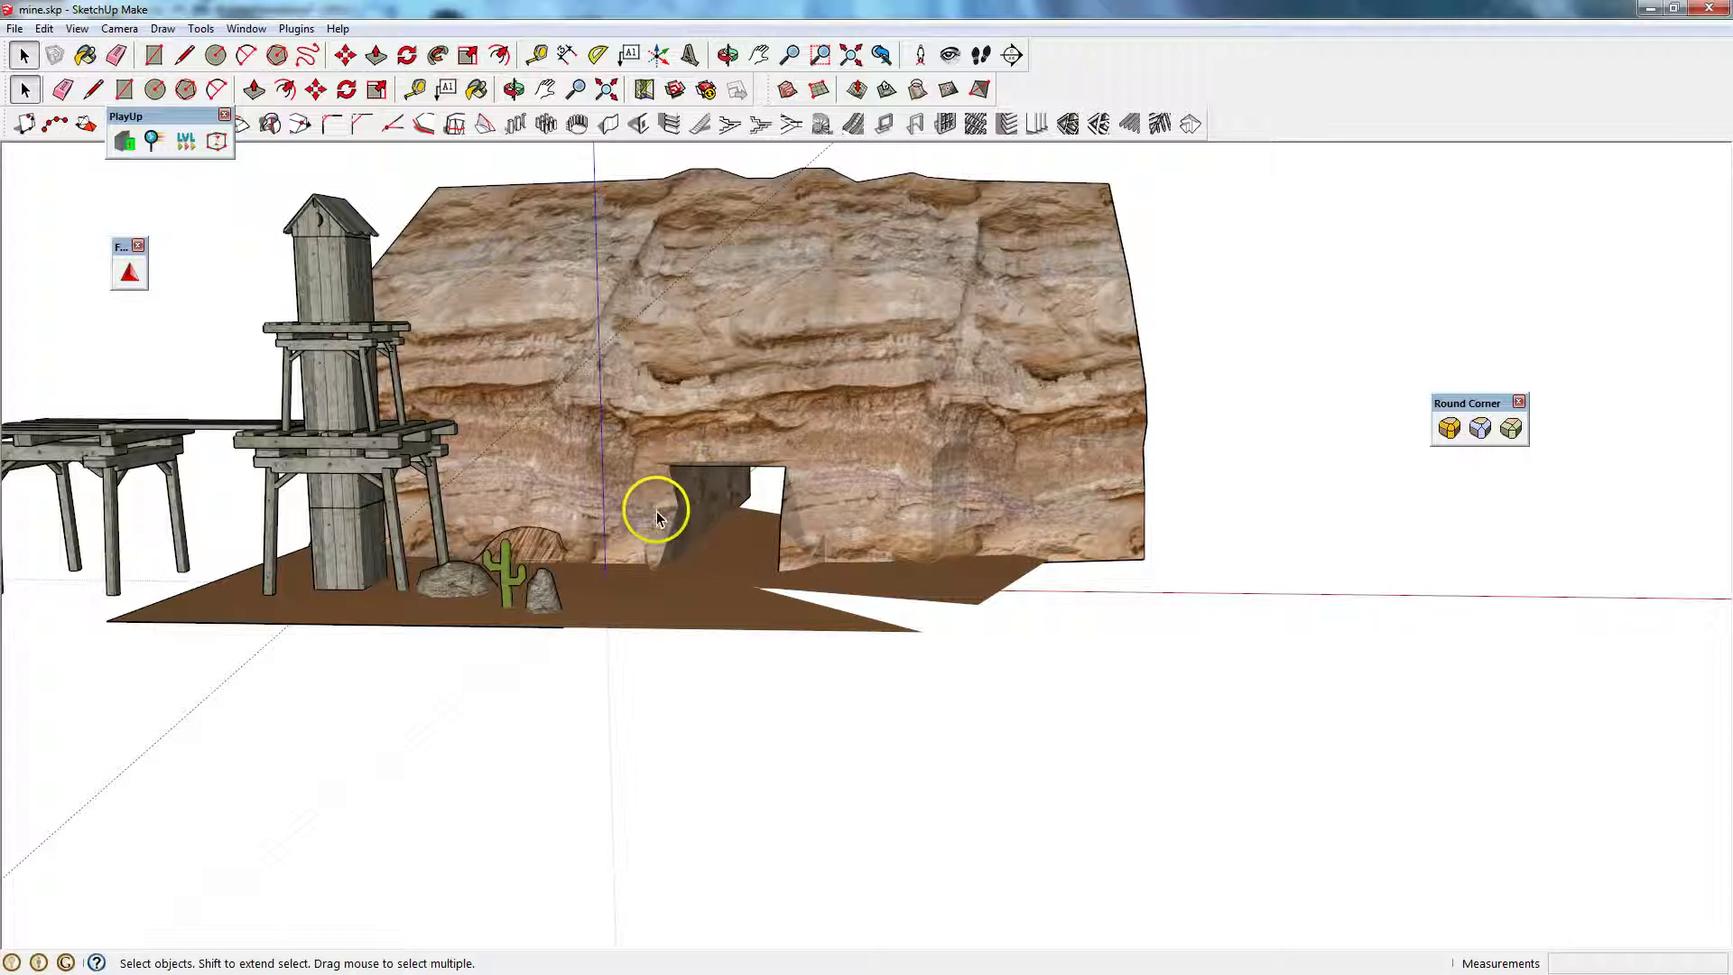
{"action": "left_click", "coordinate": [540, 582]}
{"action": "left_click", "coordinate": [462, 594]}
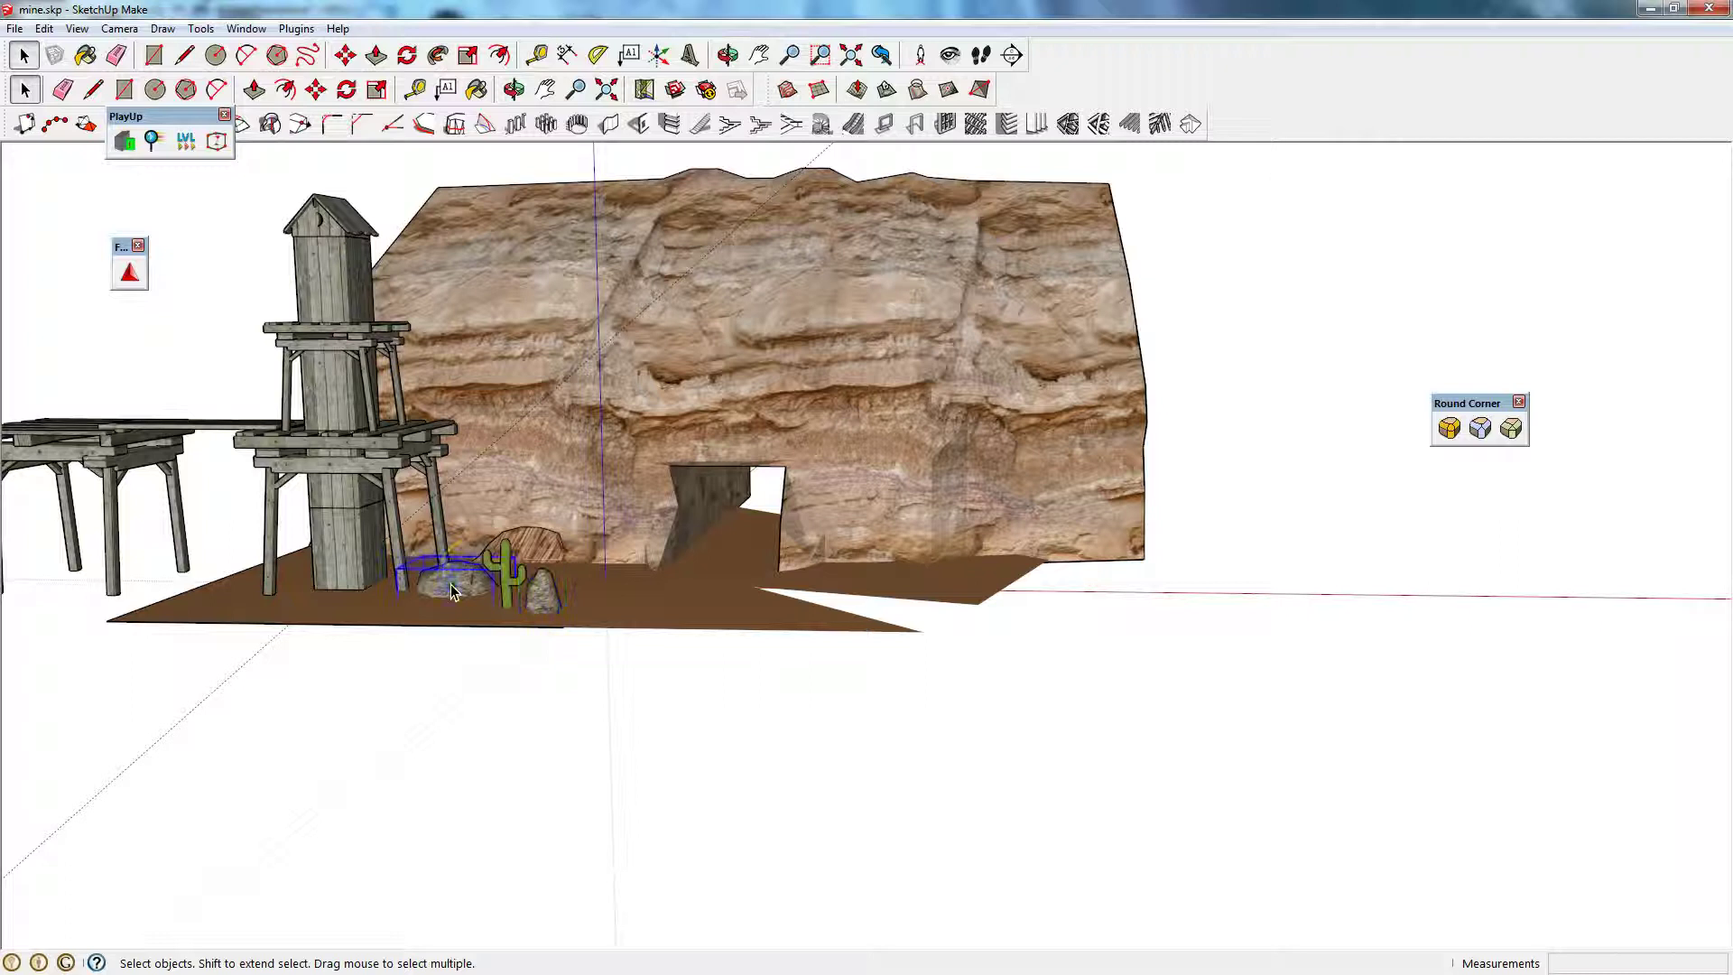
{"action": "left_click", "coordinate": [507, 582]}
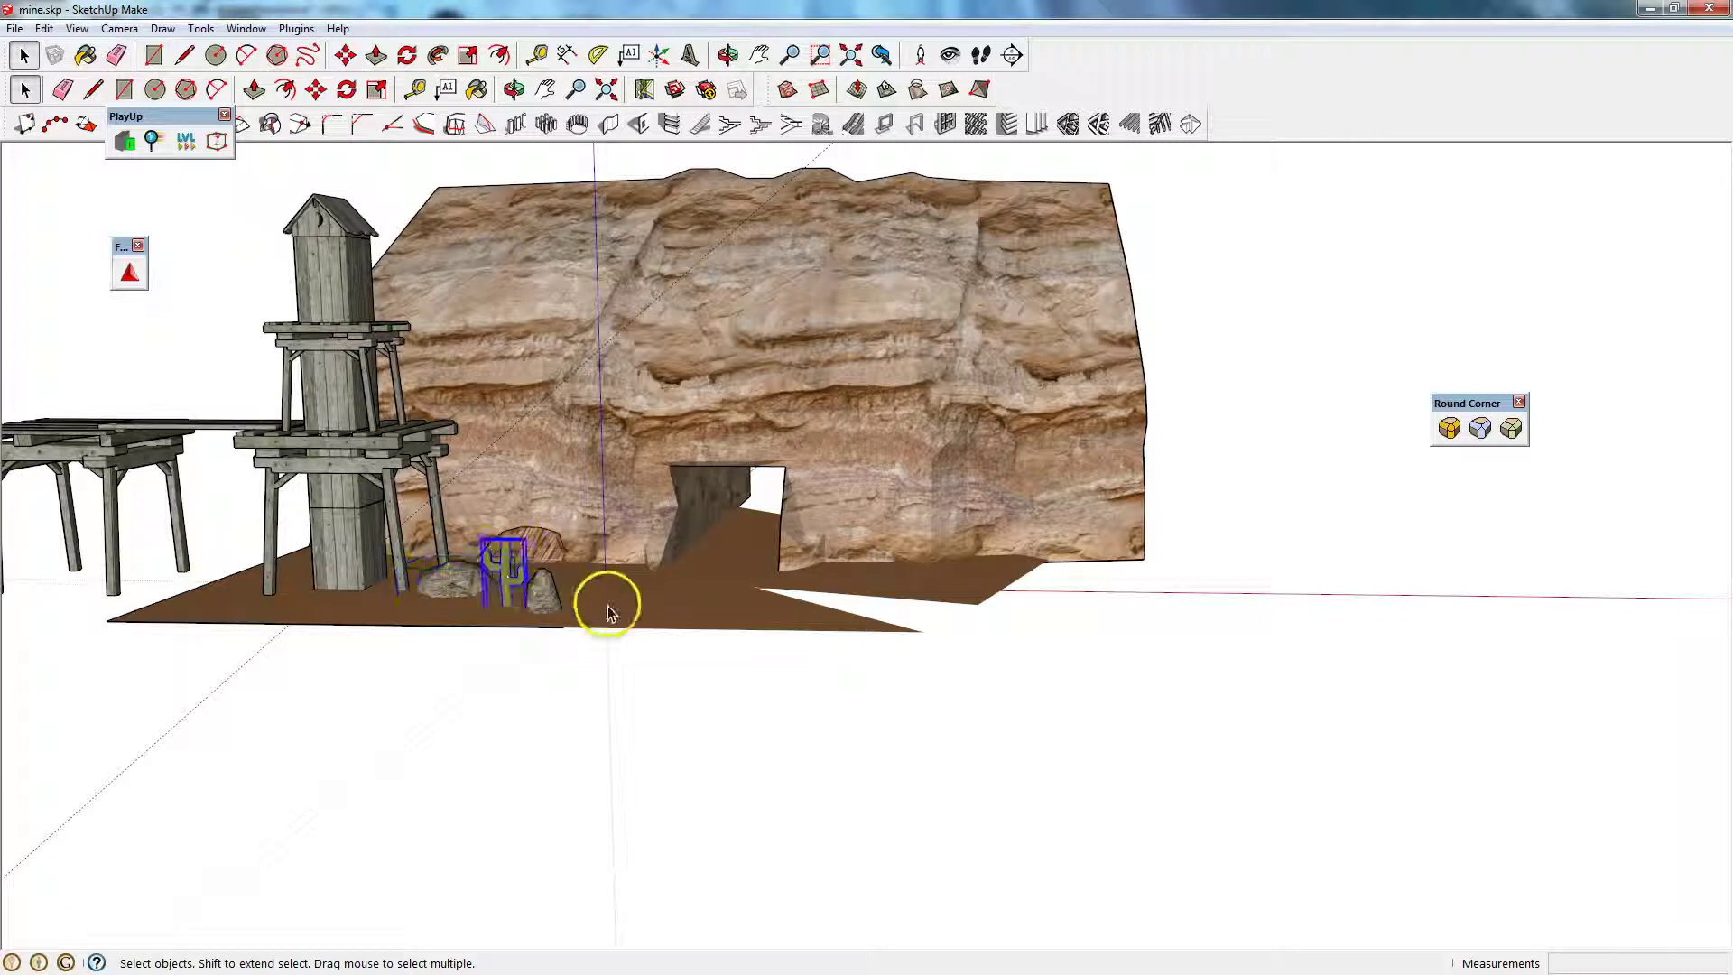
{"action": "middle_click_drag", "start_coordinate": [572, 507], "coordinate": [561, 695]}
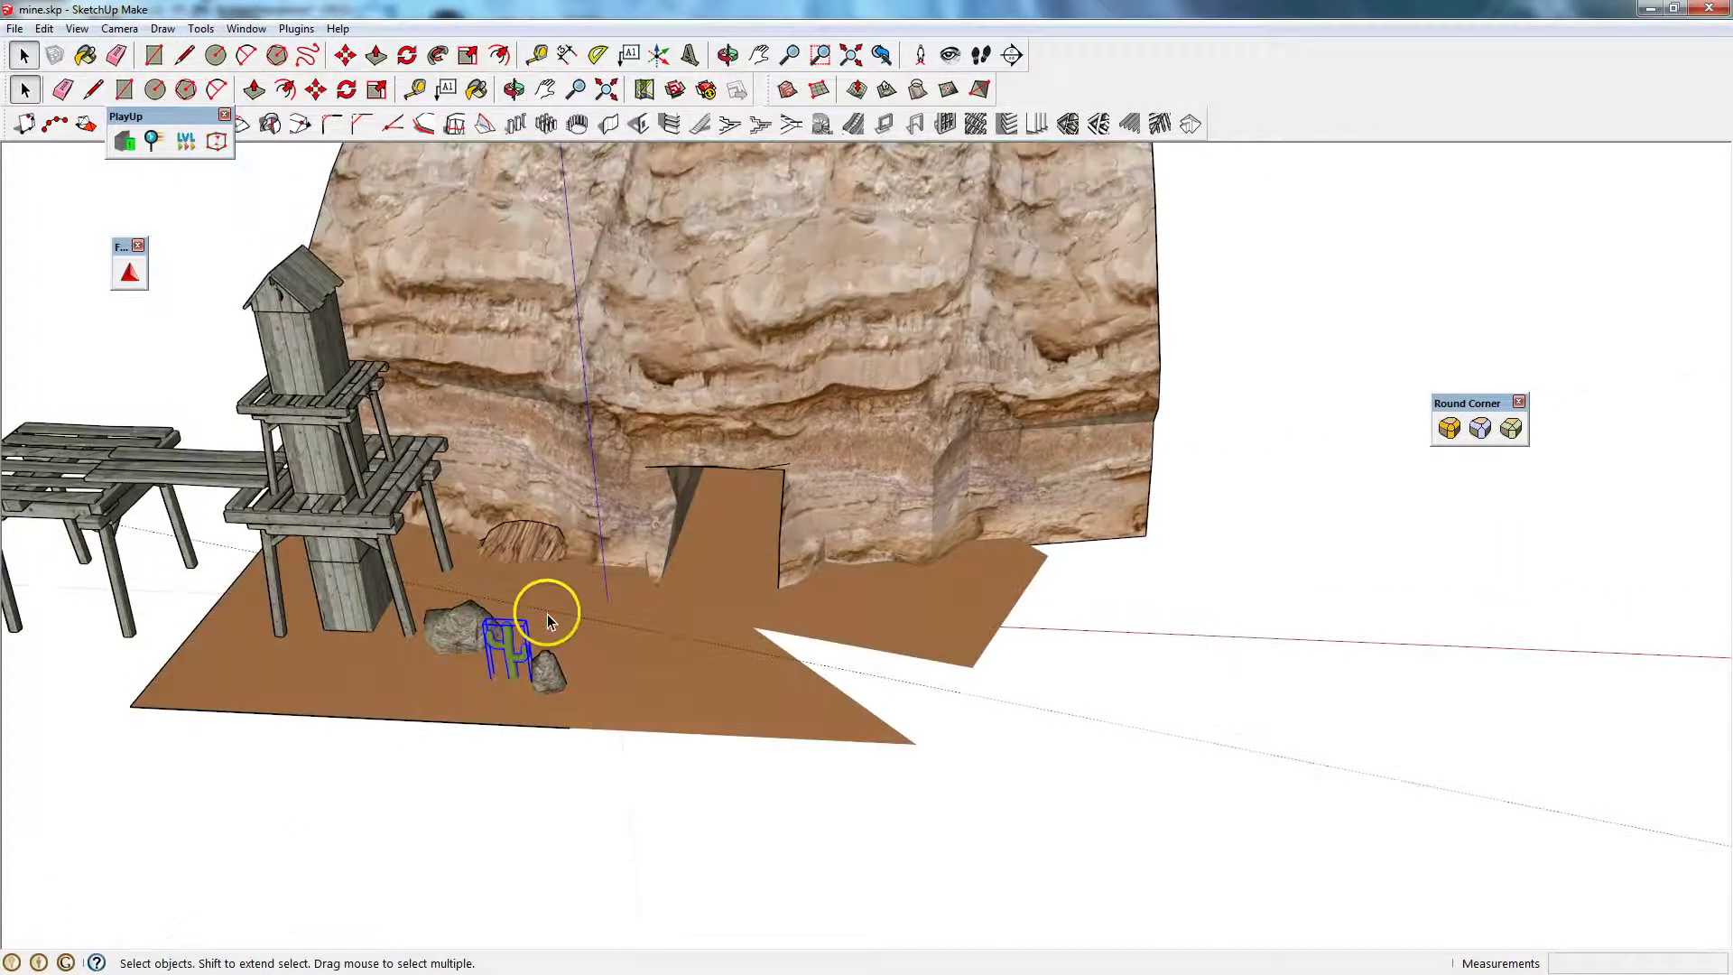
{"action": "scroll", "coordinate": [594, 647], "scroll_direction": "down", "scroll_amount": 5}
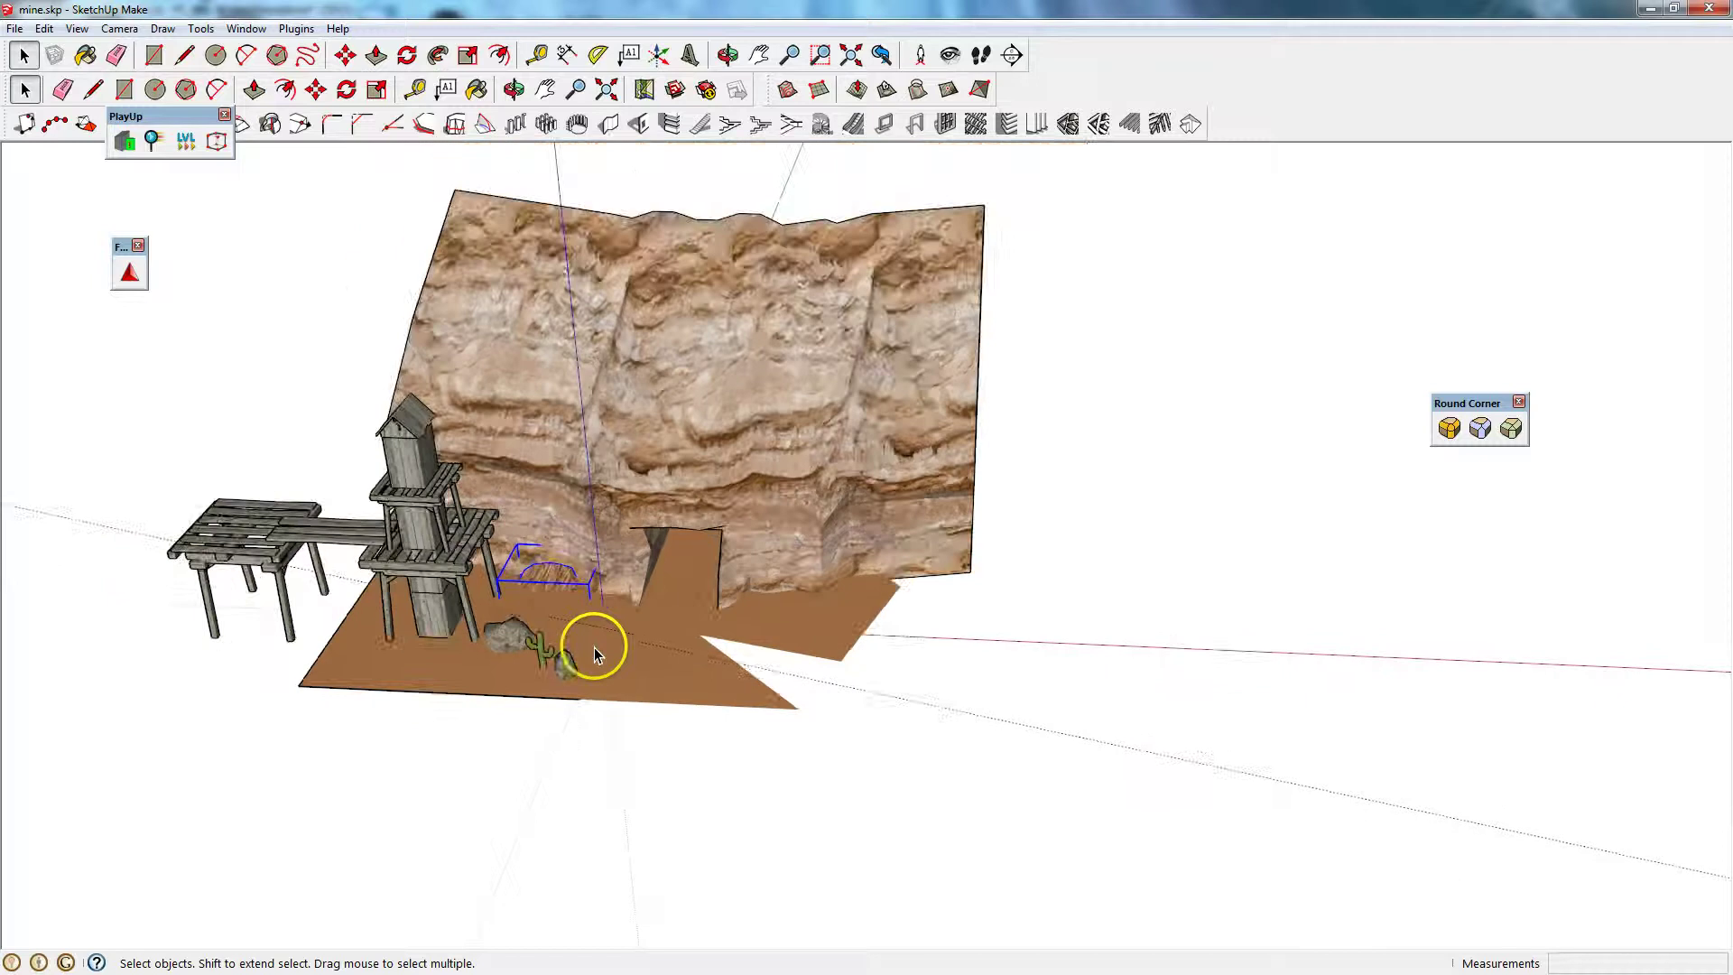
{"action": "left_click", "coordinate": [681, 631]}
{"action": "left_click", "coordinate": [671, 694]}
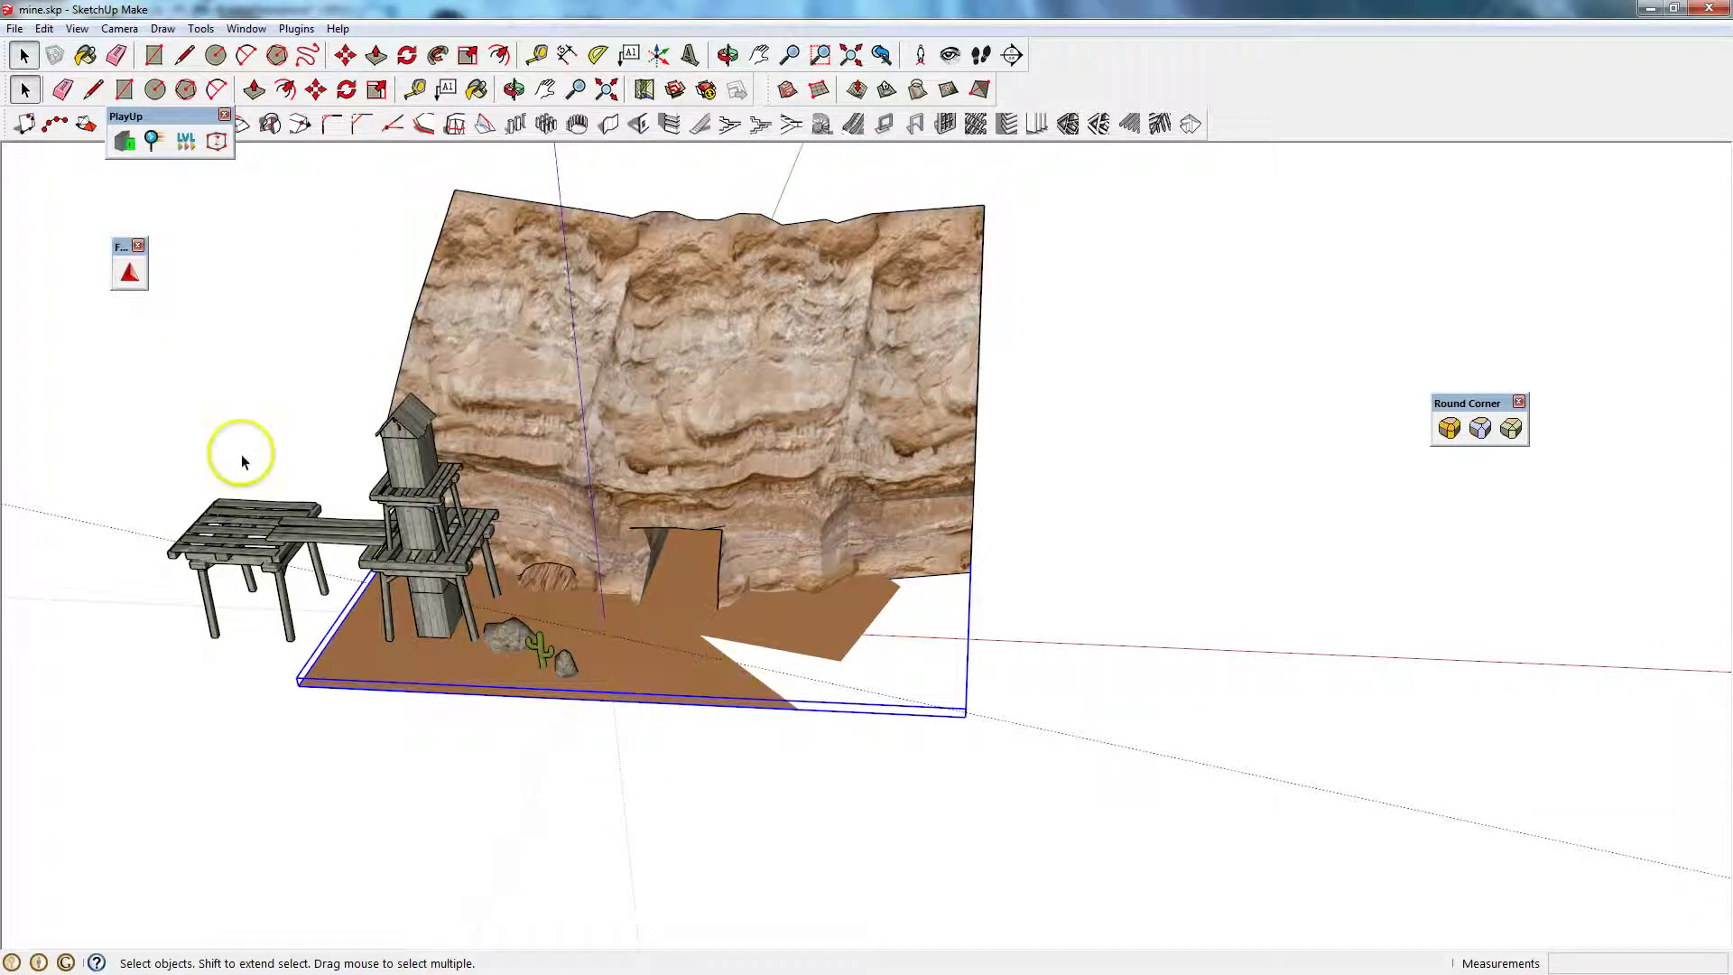
Run PlayUp's vertex count on the ground (15 vertices), then again with nothing selected.
{"action": "left_click", "coordinate": [215, 141]}
{"action": "left_click", "coordinate": [1029, 546]}
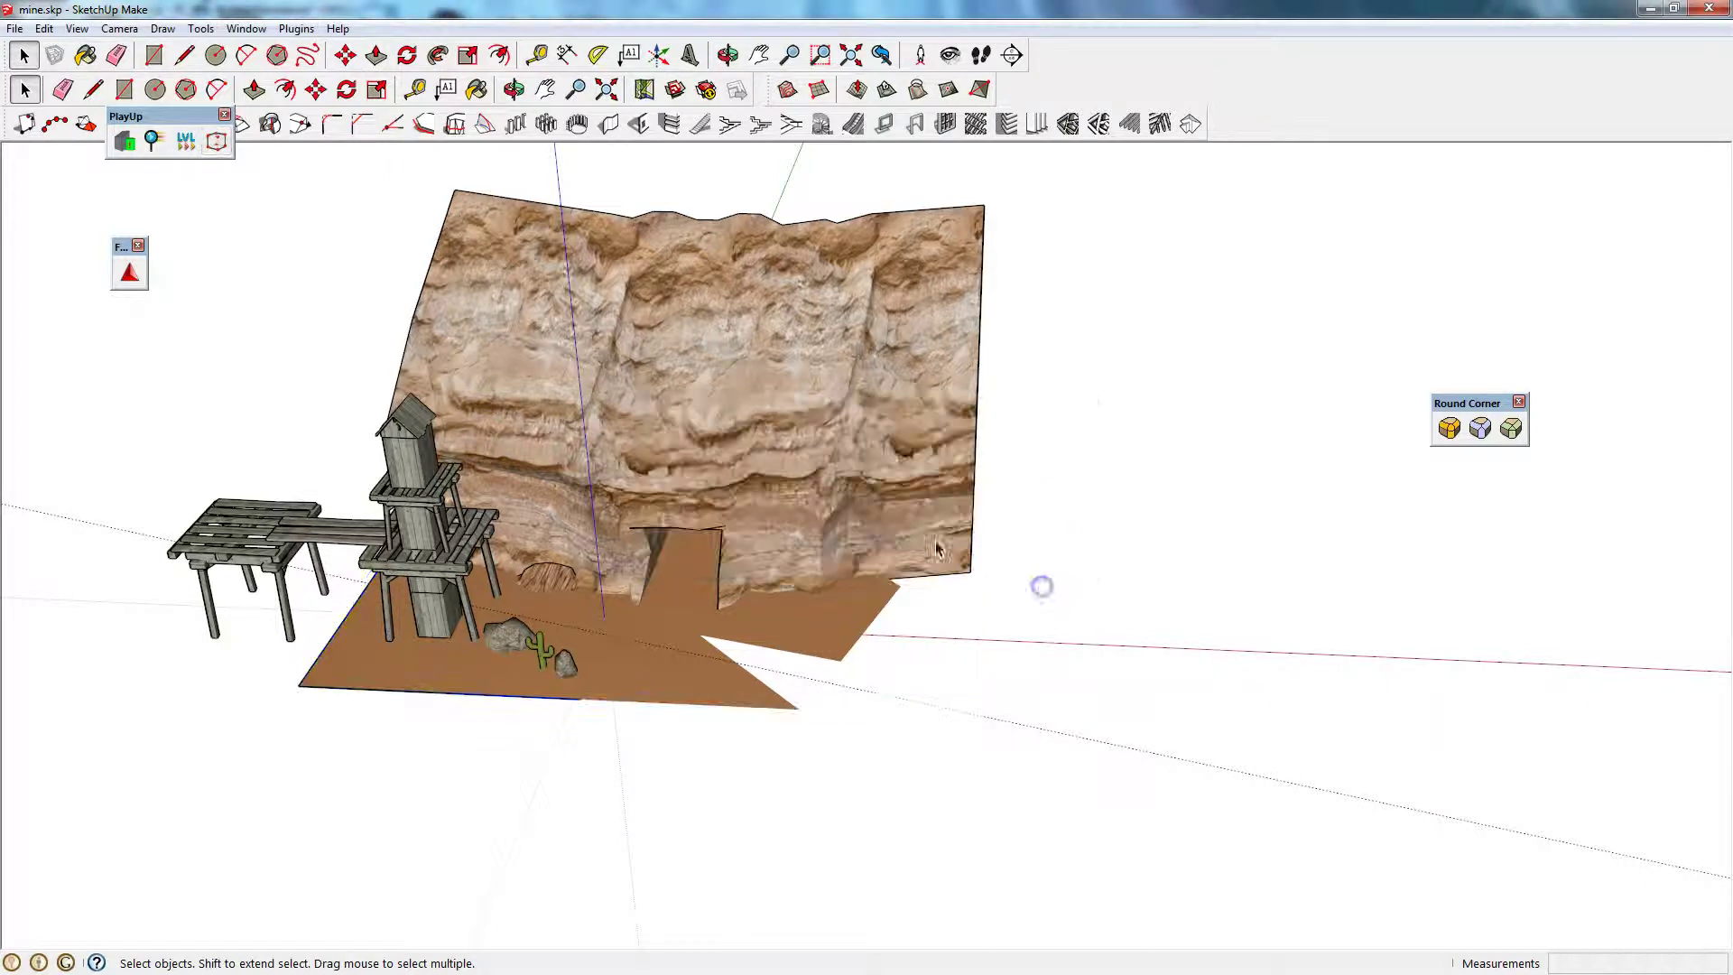
{"action": "left_click", "coordinate": [217, 141]}
{"action": "left_click", "coordinate": [917, 536]}
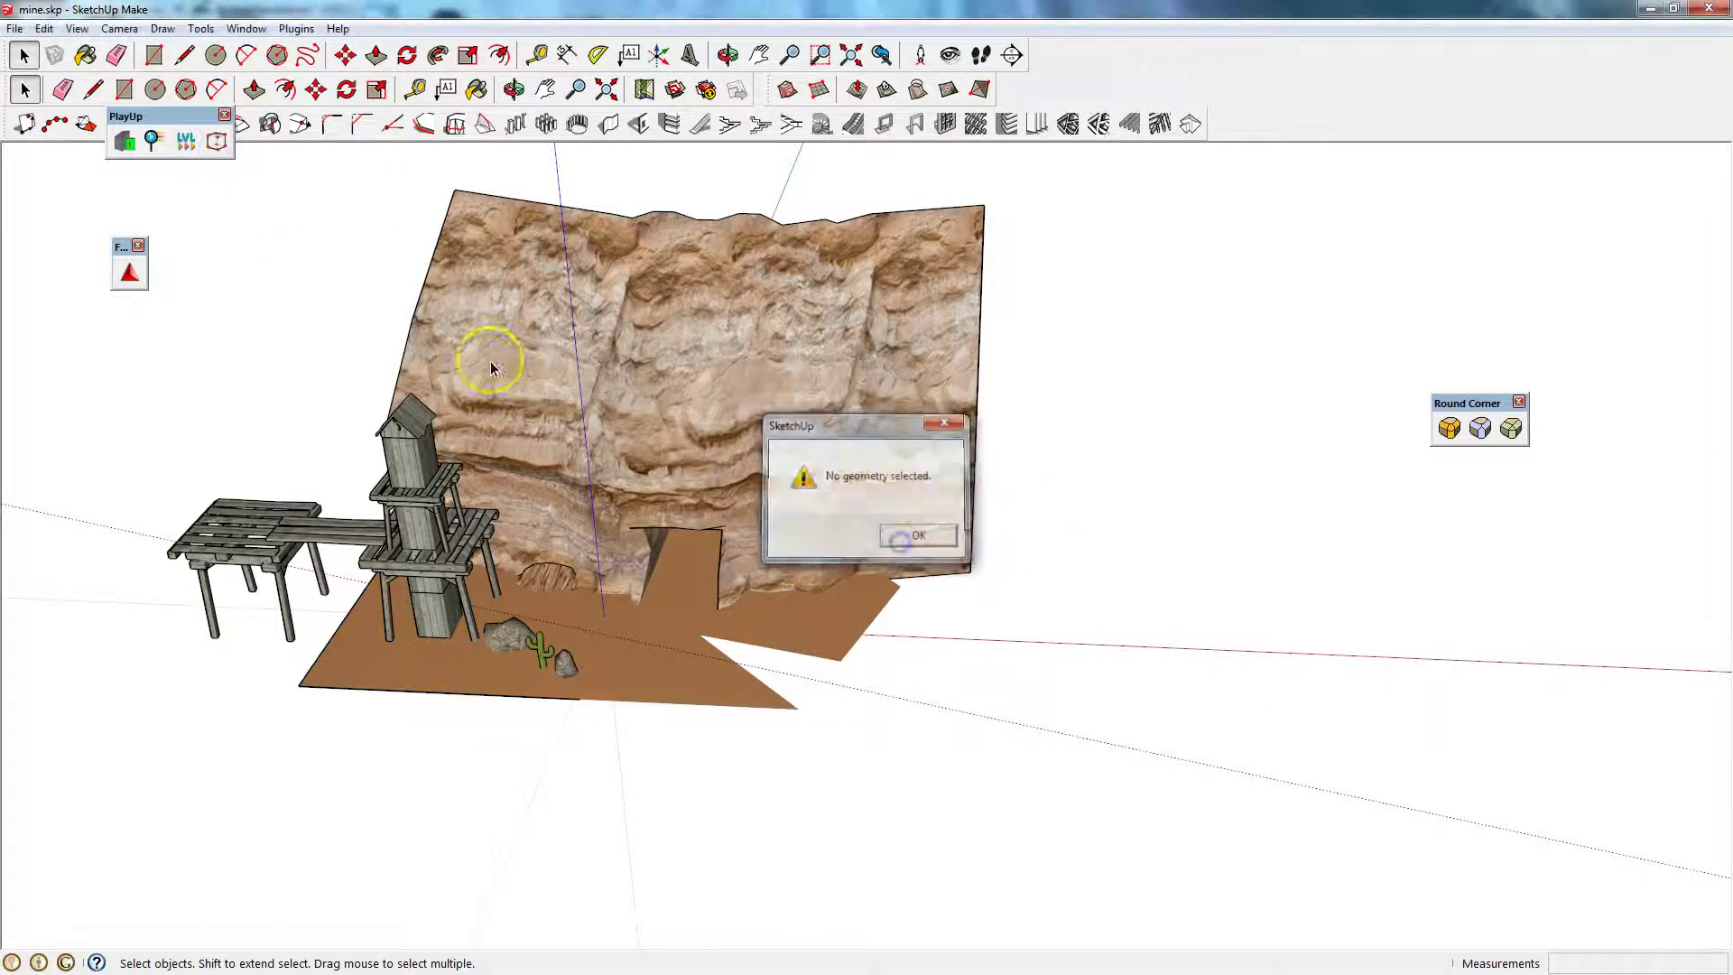
{"action": "left_click_drag", "start_coordinate": [141, 167], "coordinate": [1101, 745]}
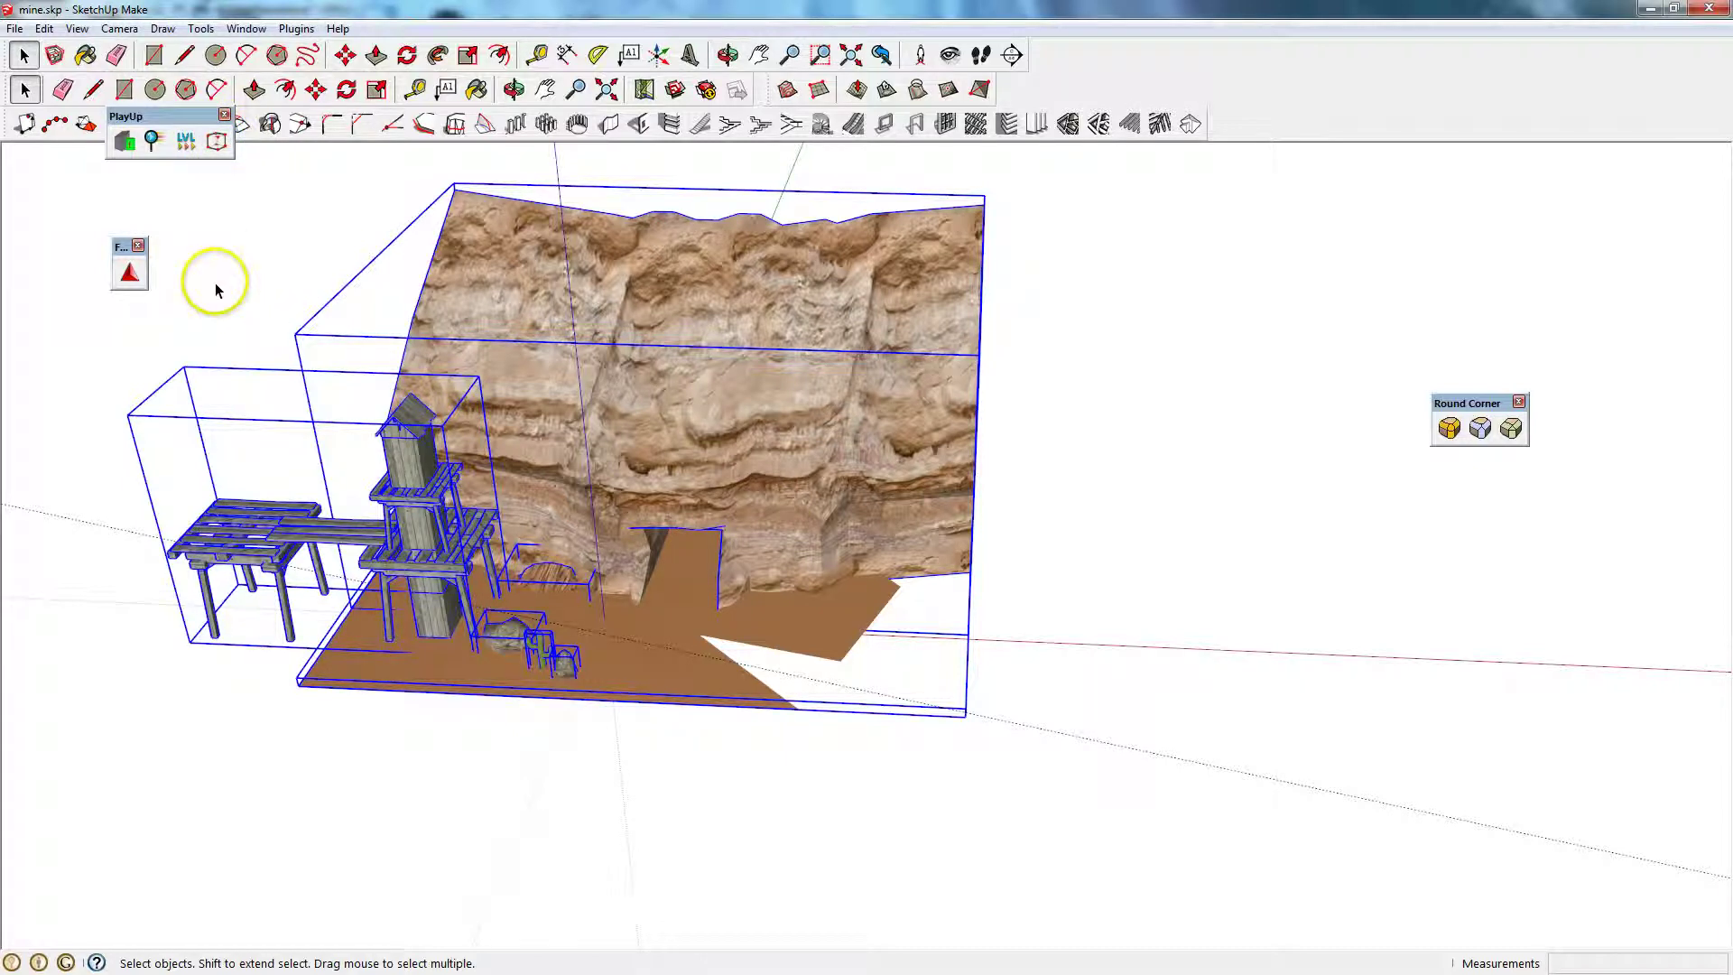
{"action": "left_click", "coordinate": [304, 275]}
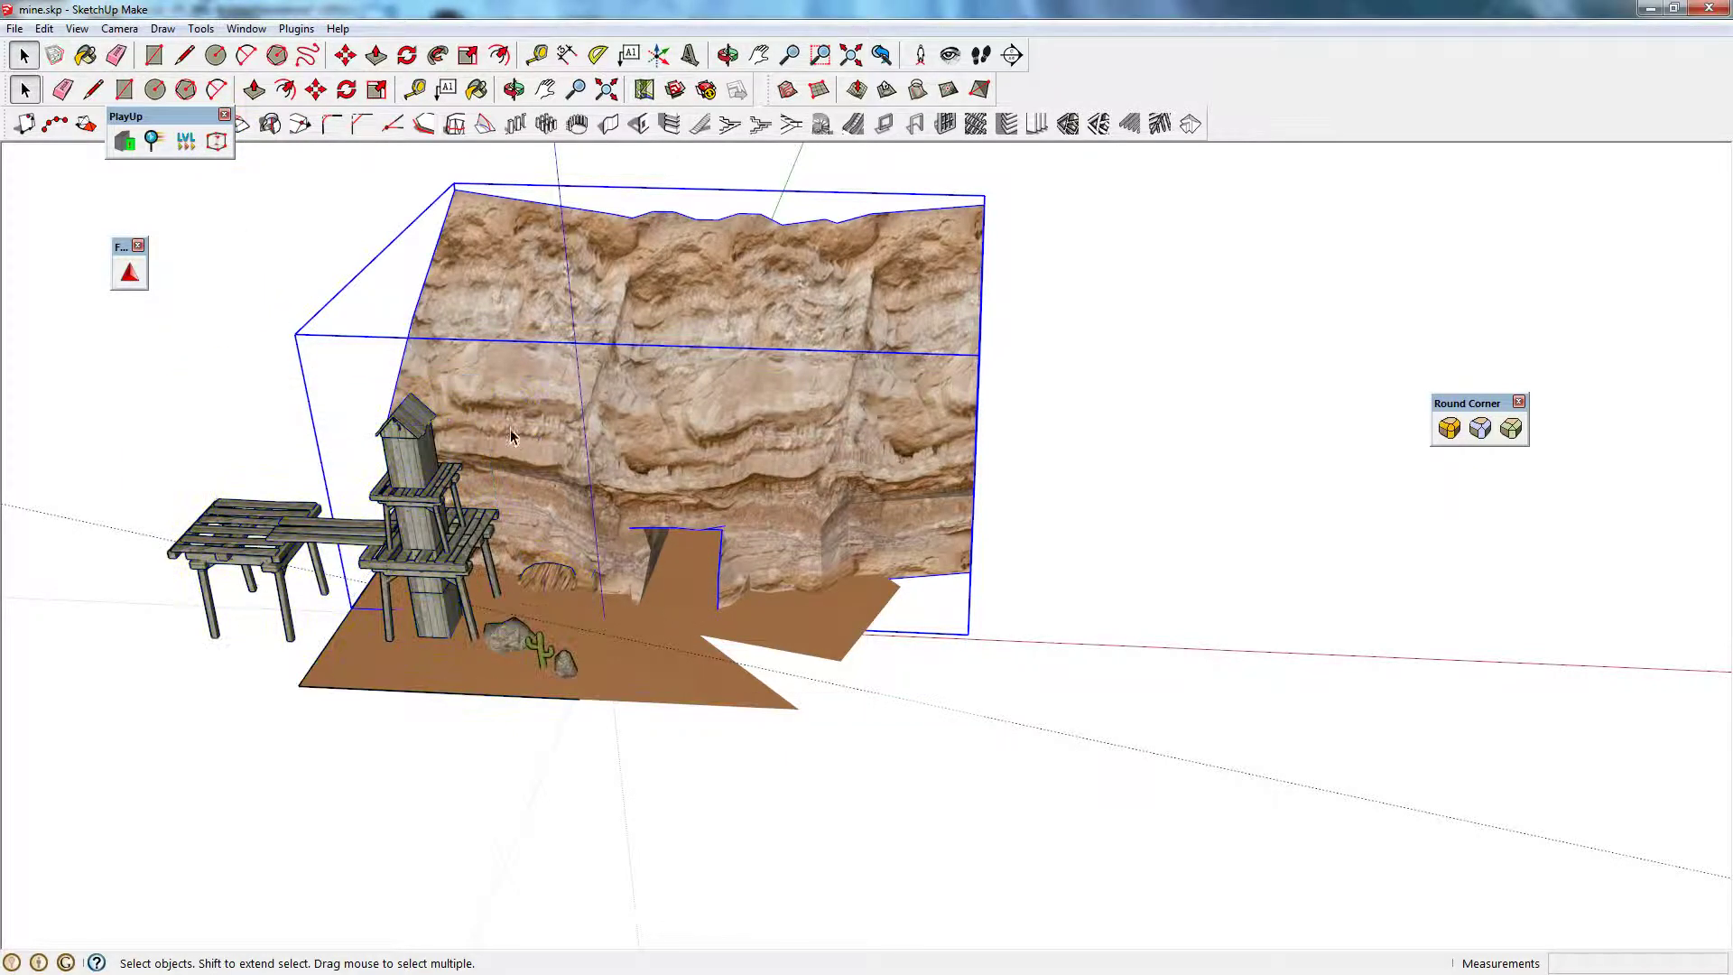
{"action": "left_click", "coordinate": [217, 142]}
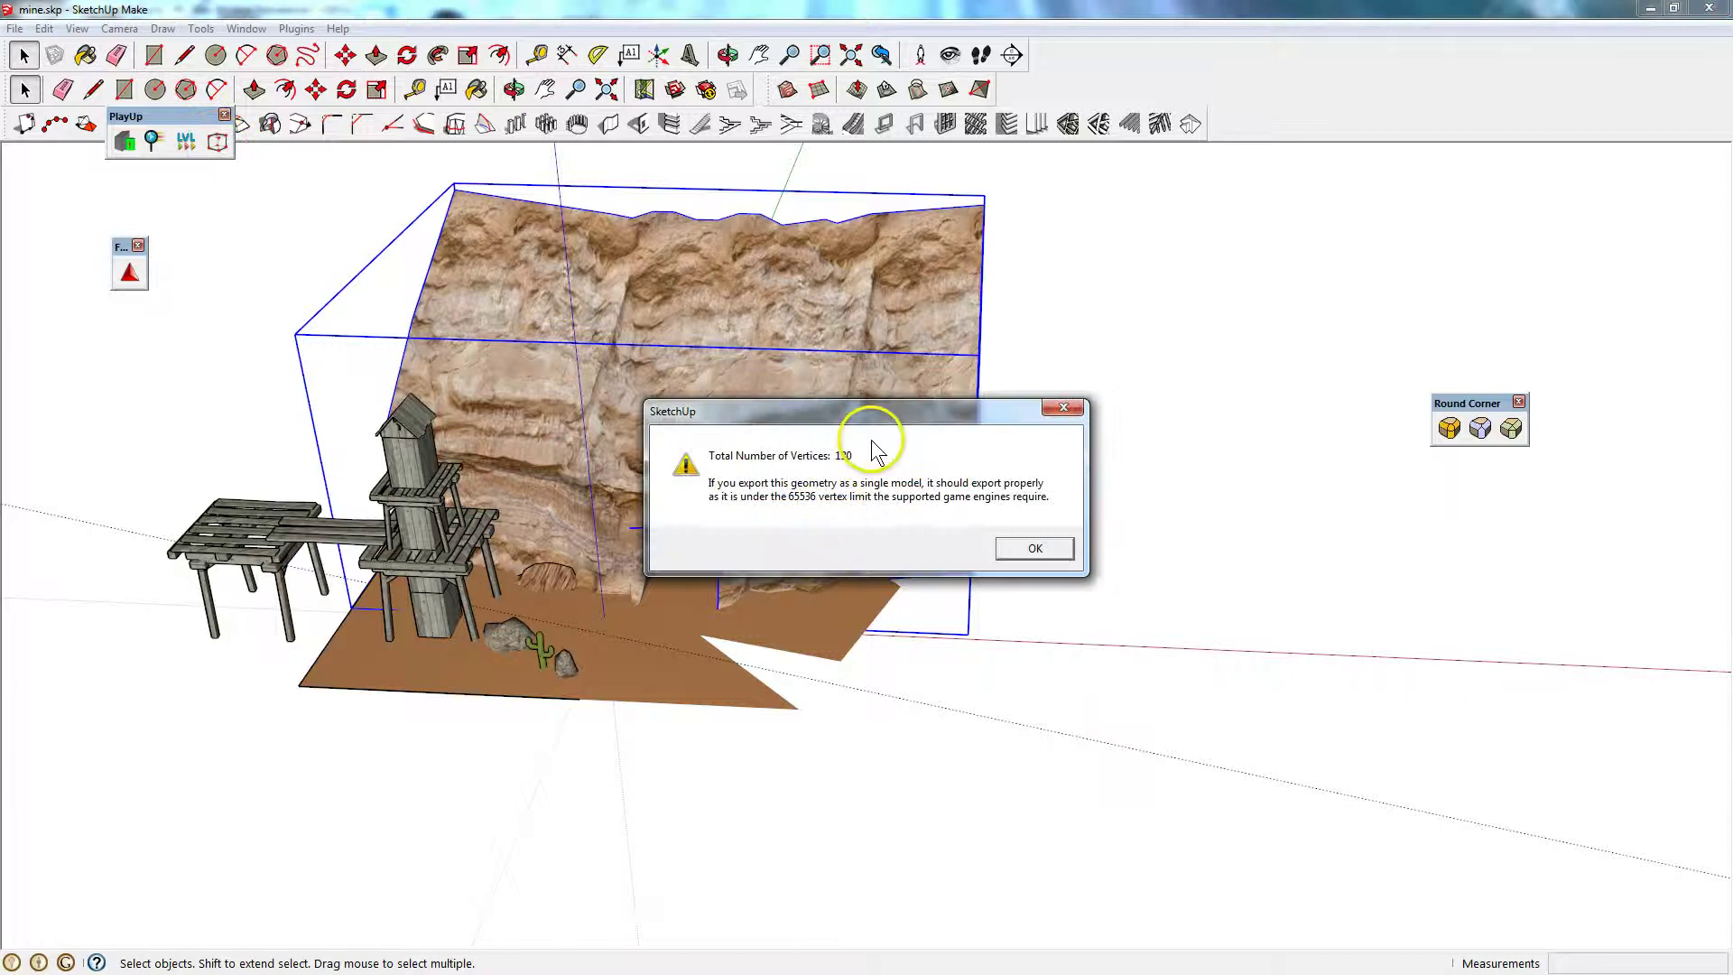
{"action": "left_click", "coordinate": [1035, 549]}
{"action": "left_click", "coordinate": [318, 534]}
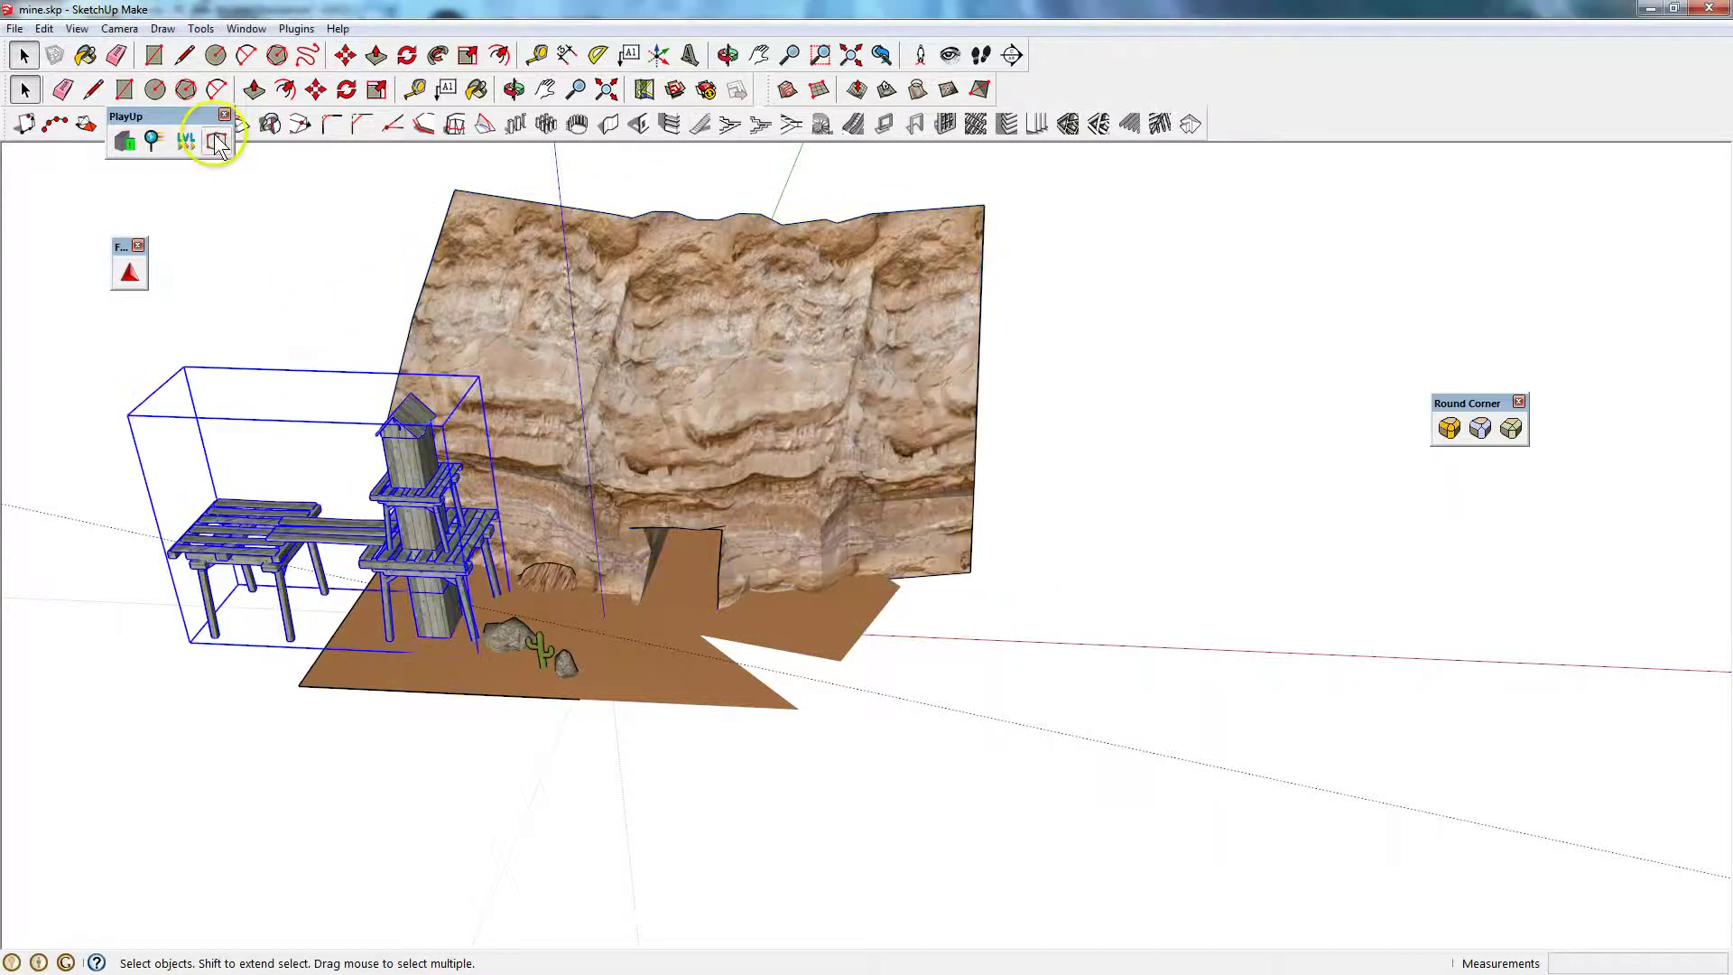
{"action": "left_click", "coordinate": [213, 173]}
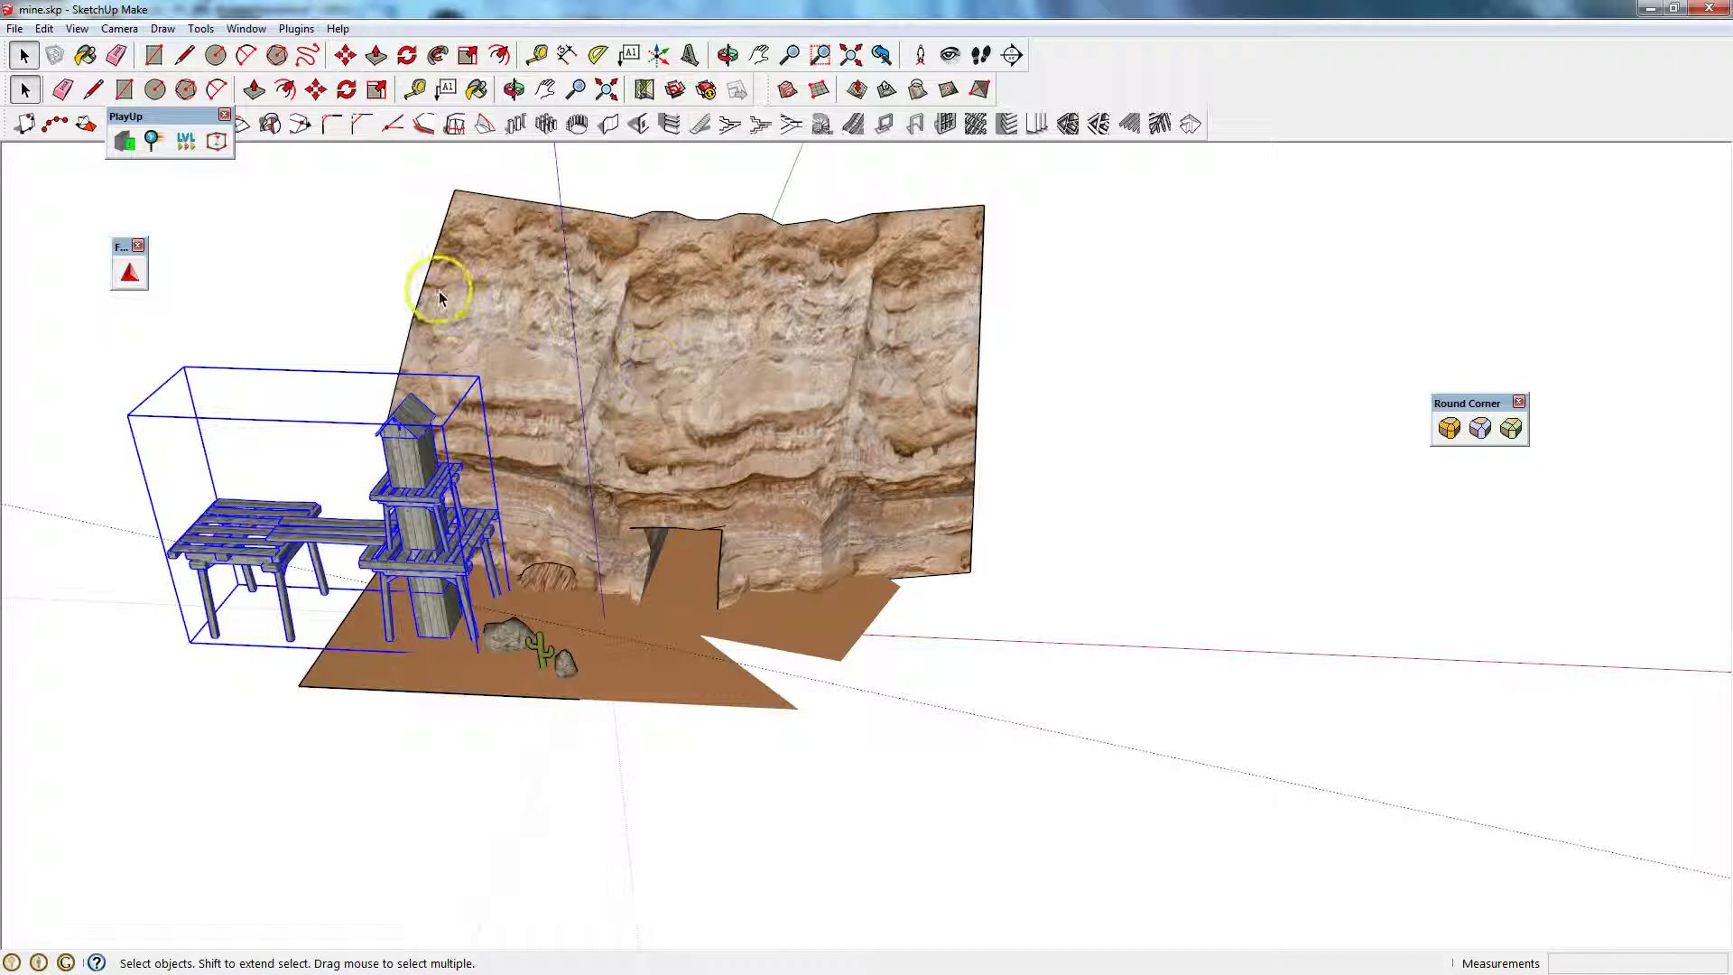
Draw a test circle and a polygon on the ground beside the terrain.
{"action": "middle_click_drag", "start_coordinate": [879, 472], "coordinate": [1095, 619]}
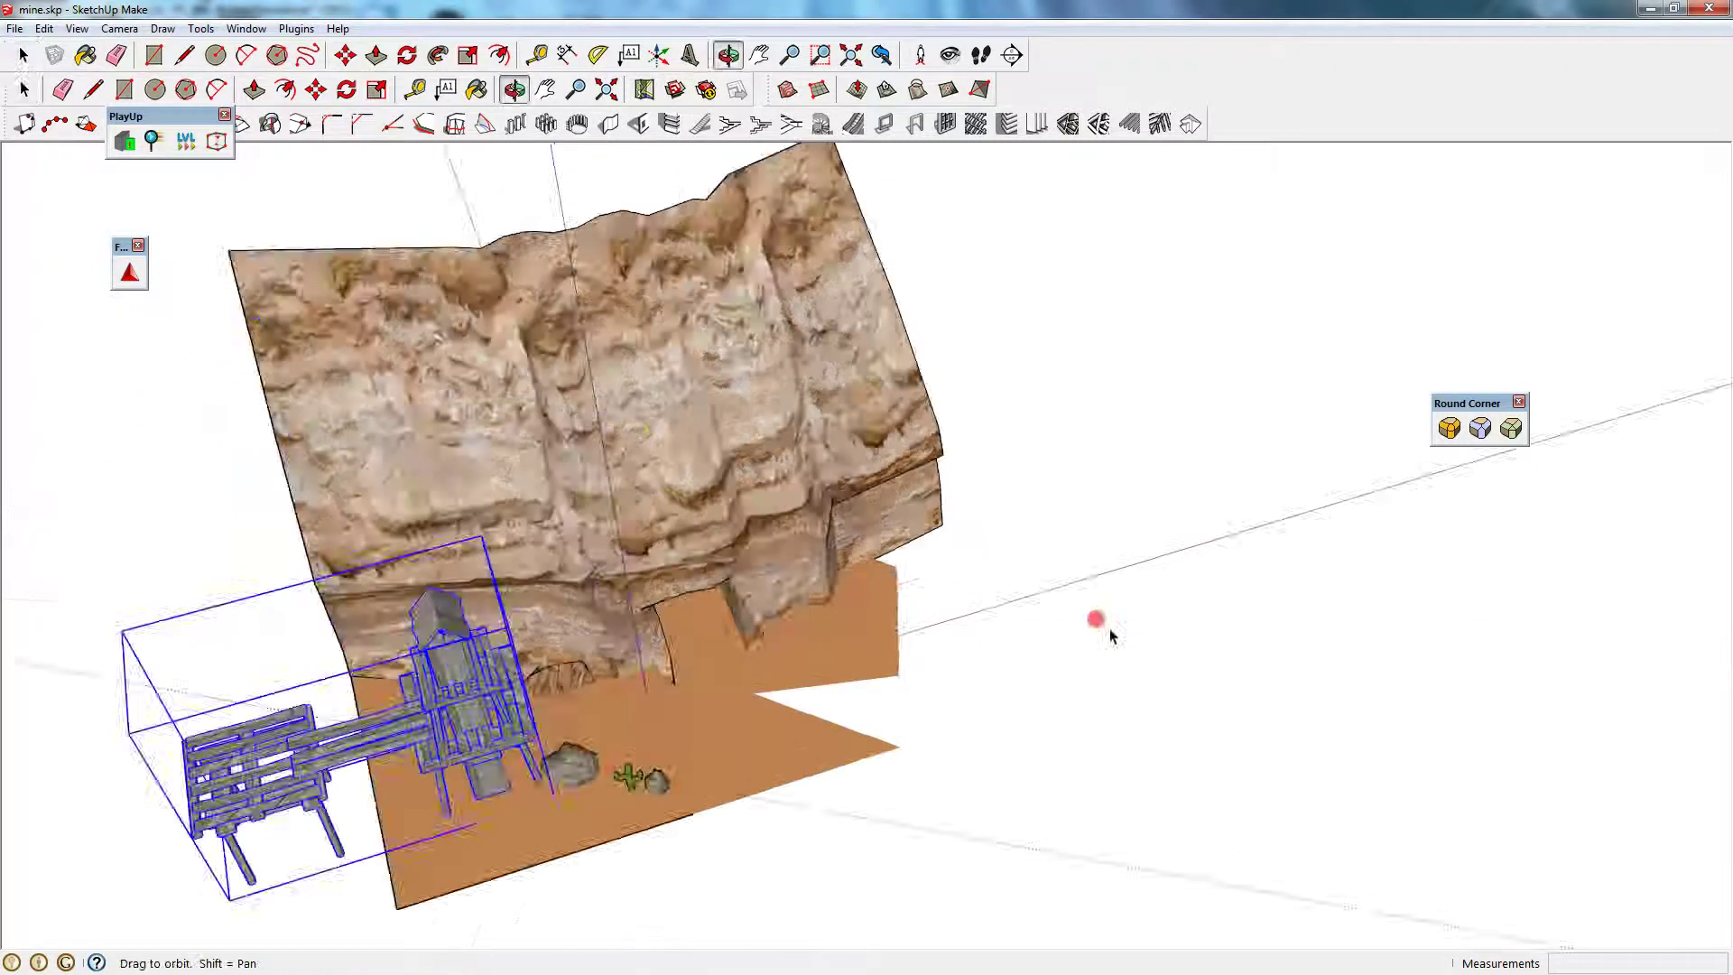
{"action": "scroll", "coordinate": [1083, 622], "scroll_direction": "up", "scroll_amount": 5}
{"action": "scroll", "coordinate": [1071, 621], "scroll_direction": "up", "scroll_amount": 1}
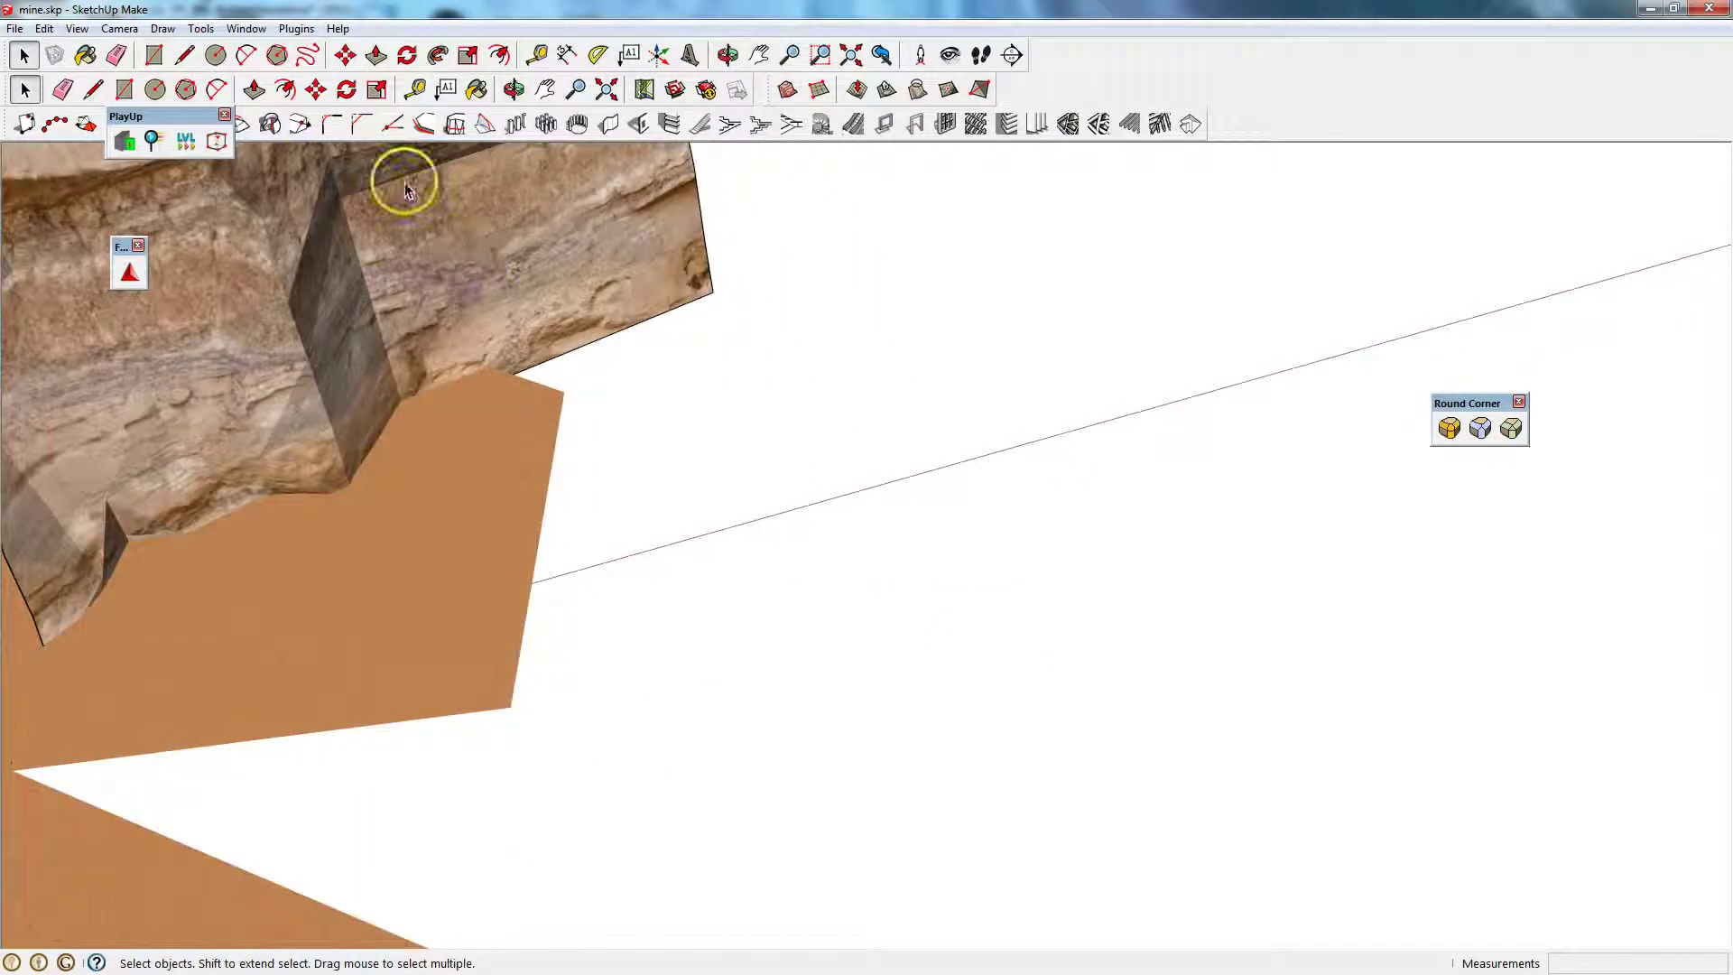
{"action": "left_click", "coordinate": [155, 89]}
{"action": "left_click", "coordinate": [763, 565]}
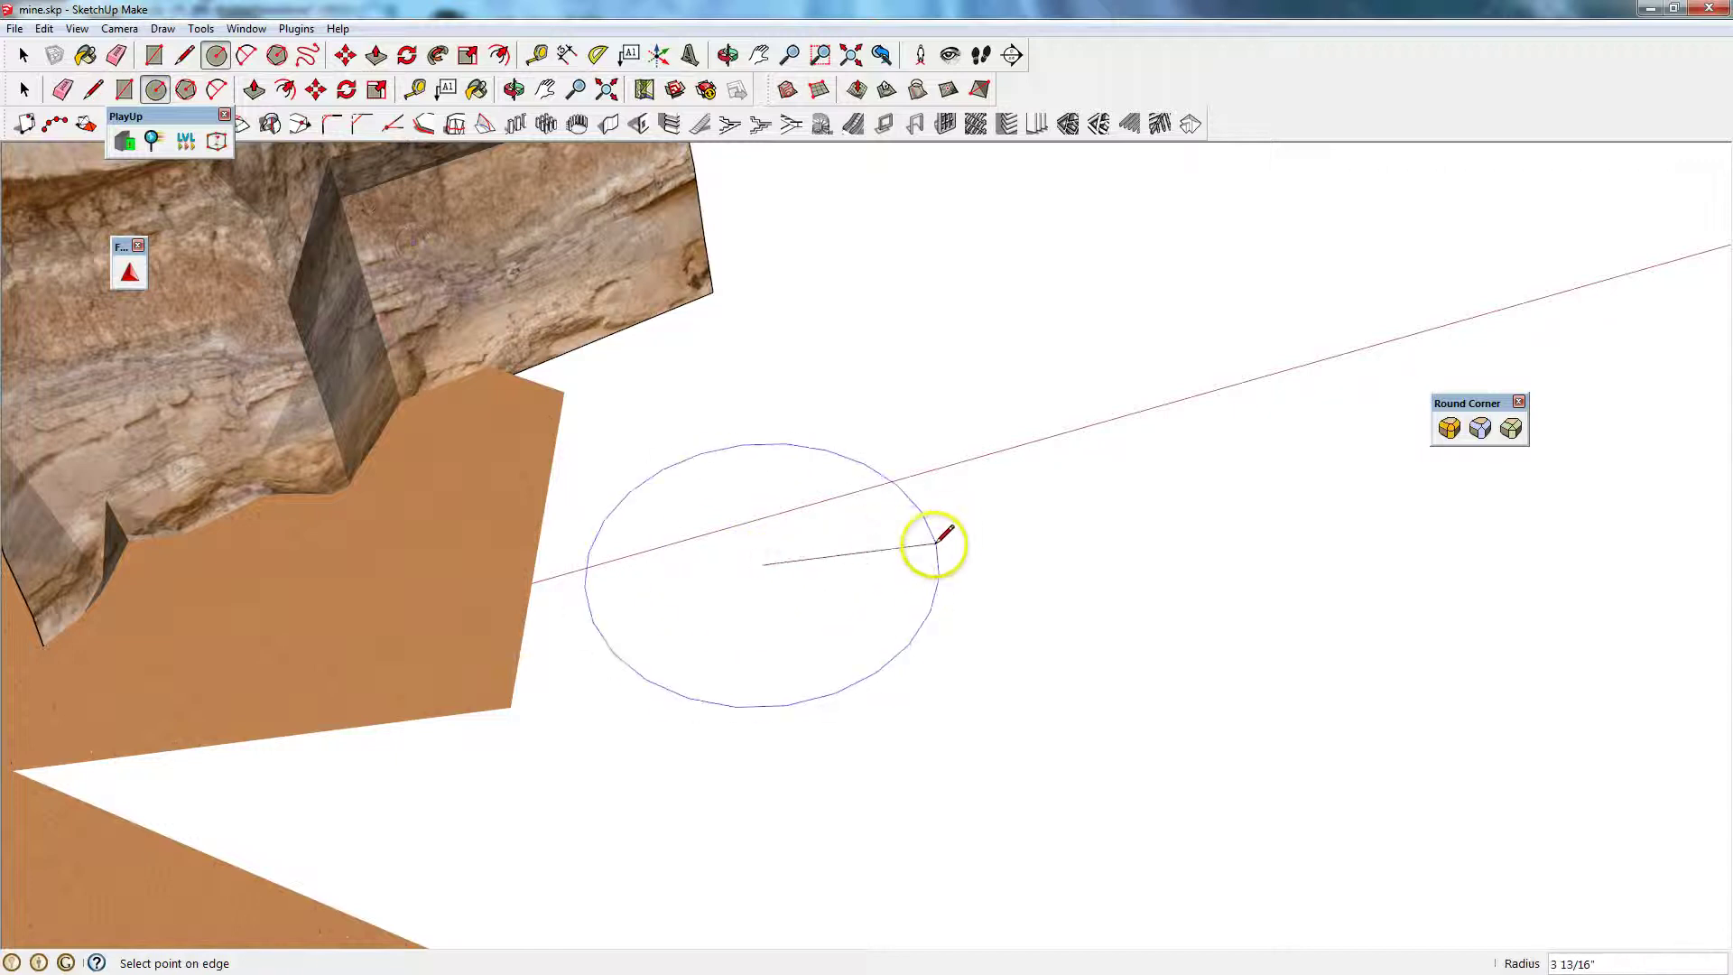
{"action": "left_click", "coordinate": [931, 568]}
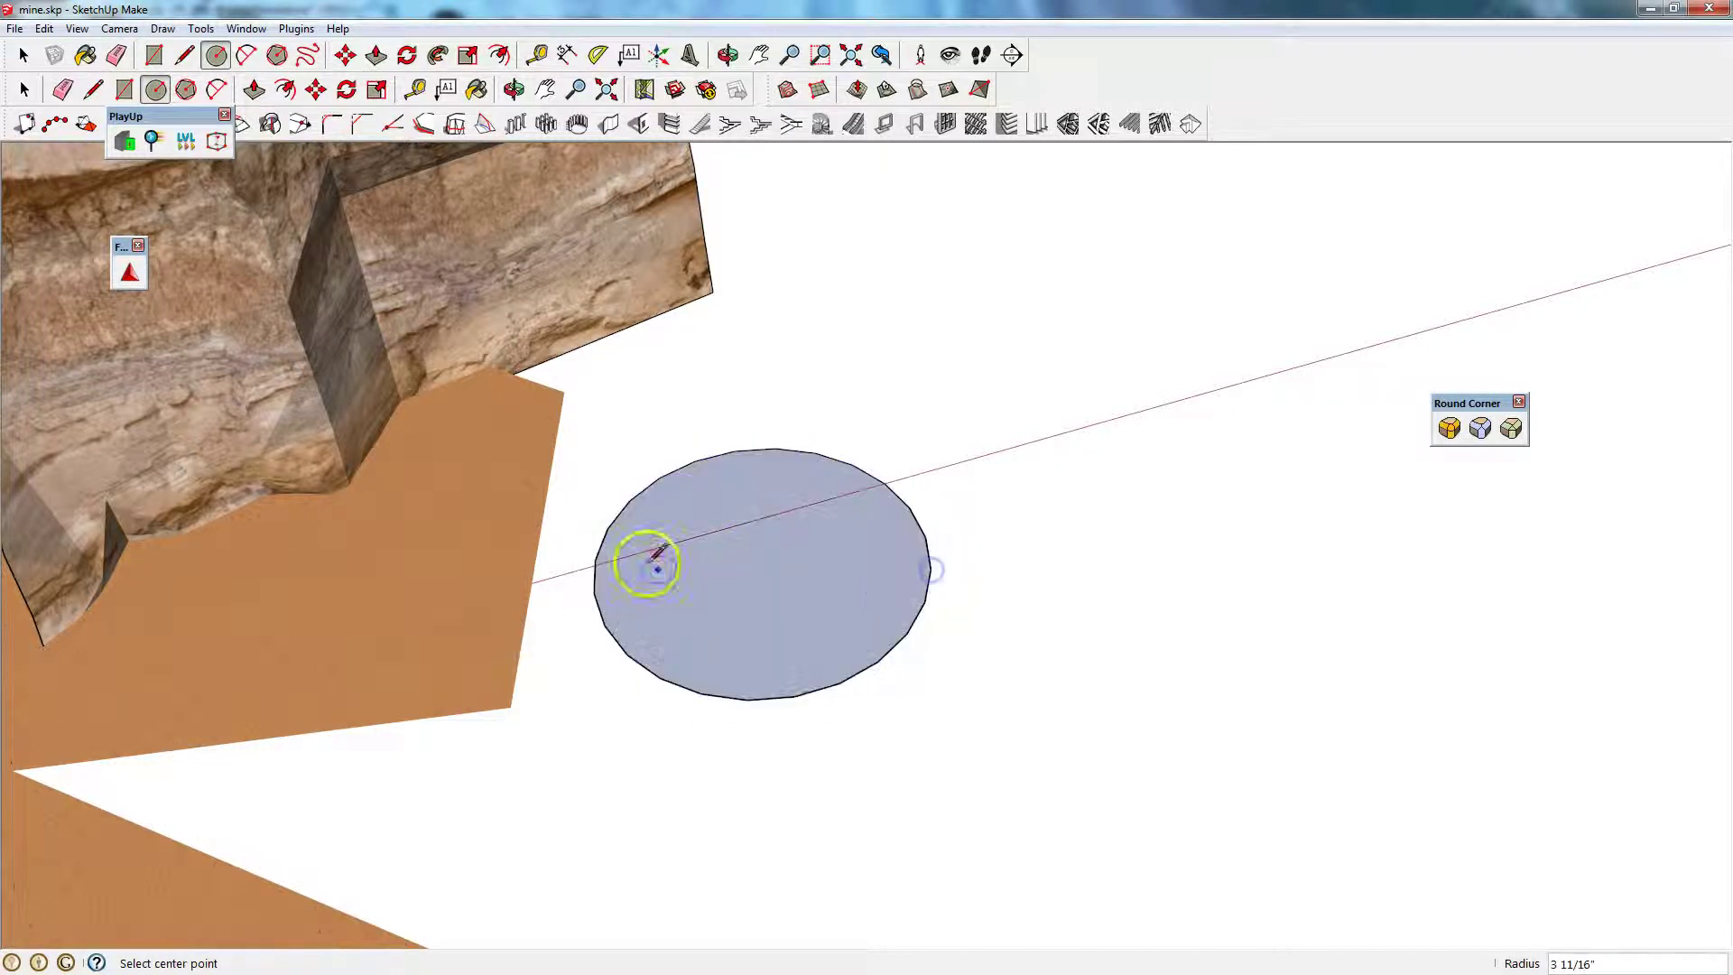
{"action": "left_click", "coordinate": [186, 89]}
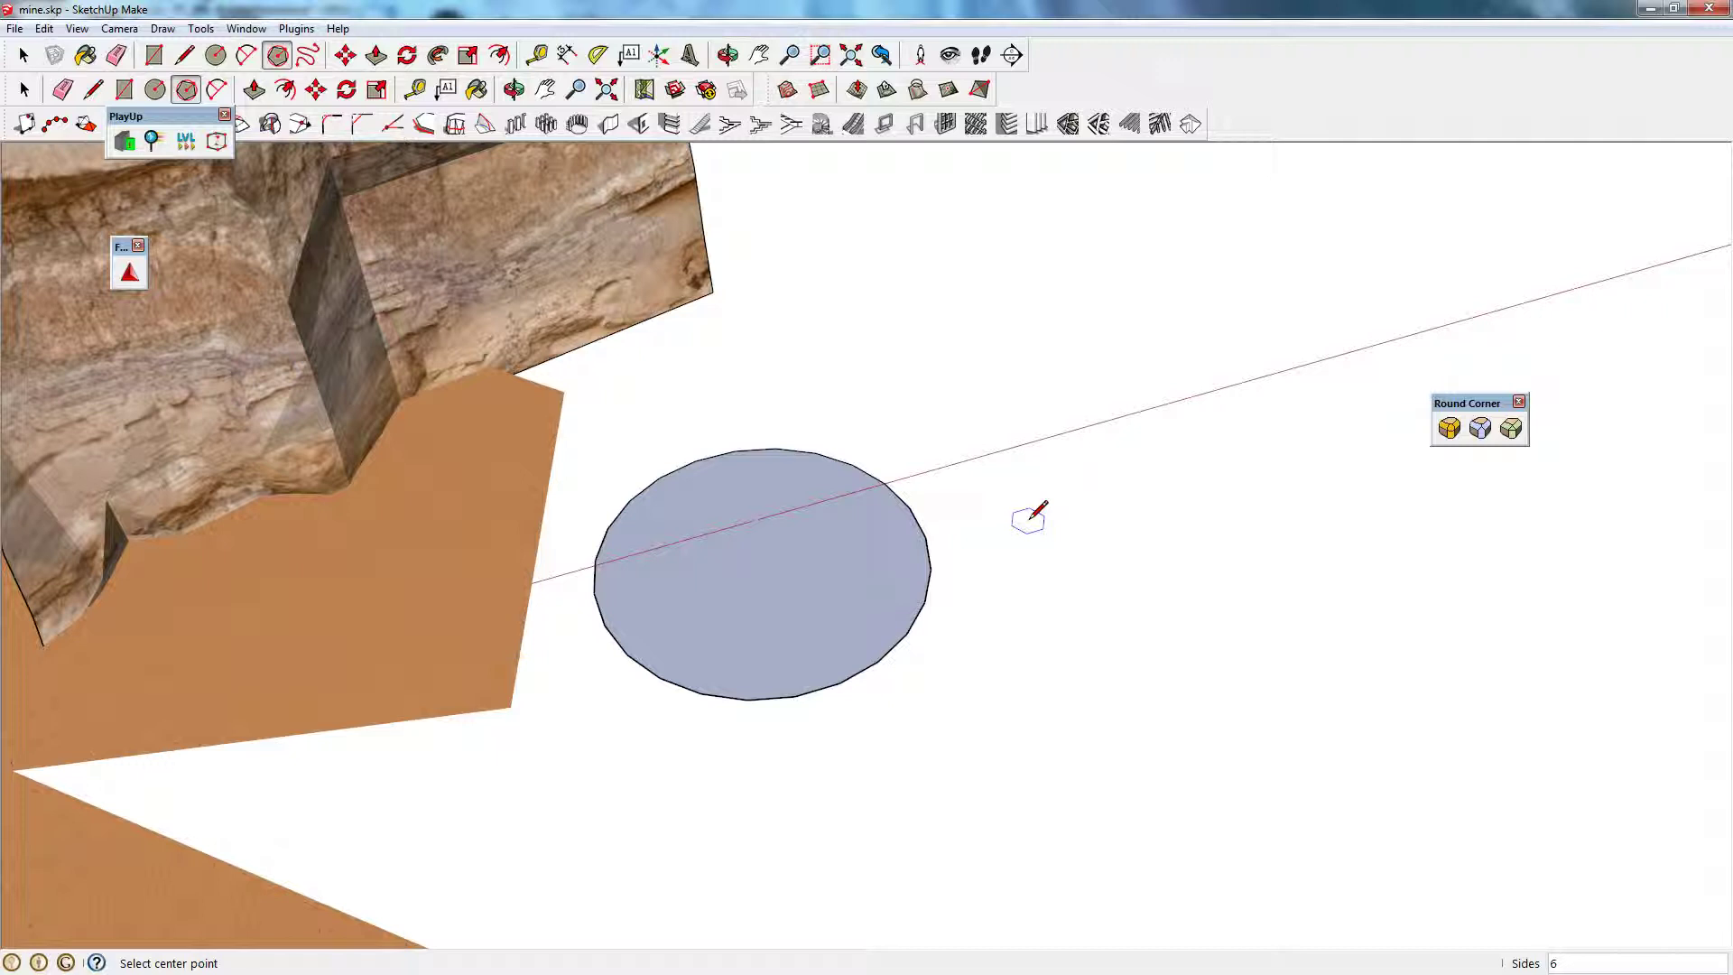
{"action": "left_click_drag", "start_coordinate": [1031, 488], "coordinate": [1146, 519]}
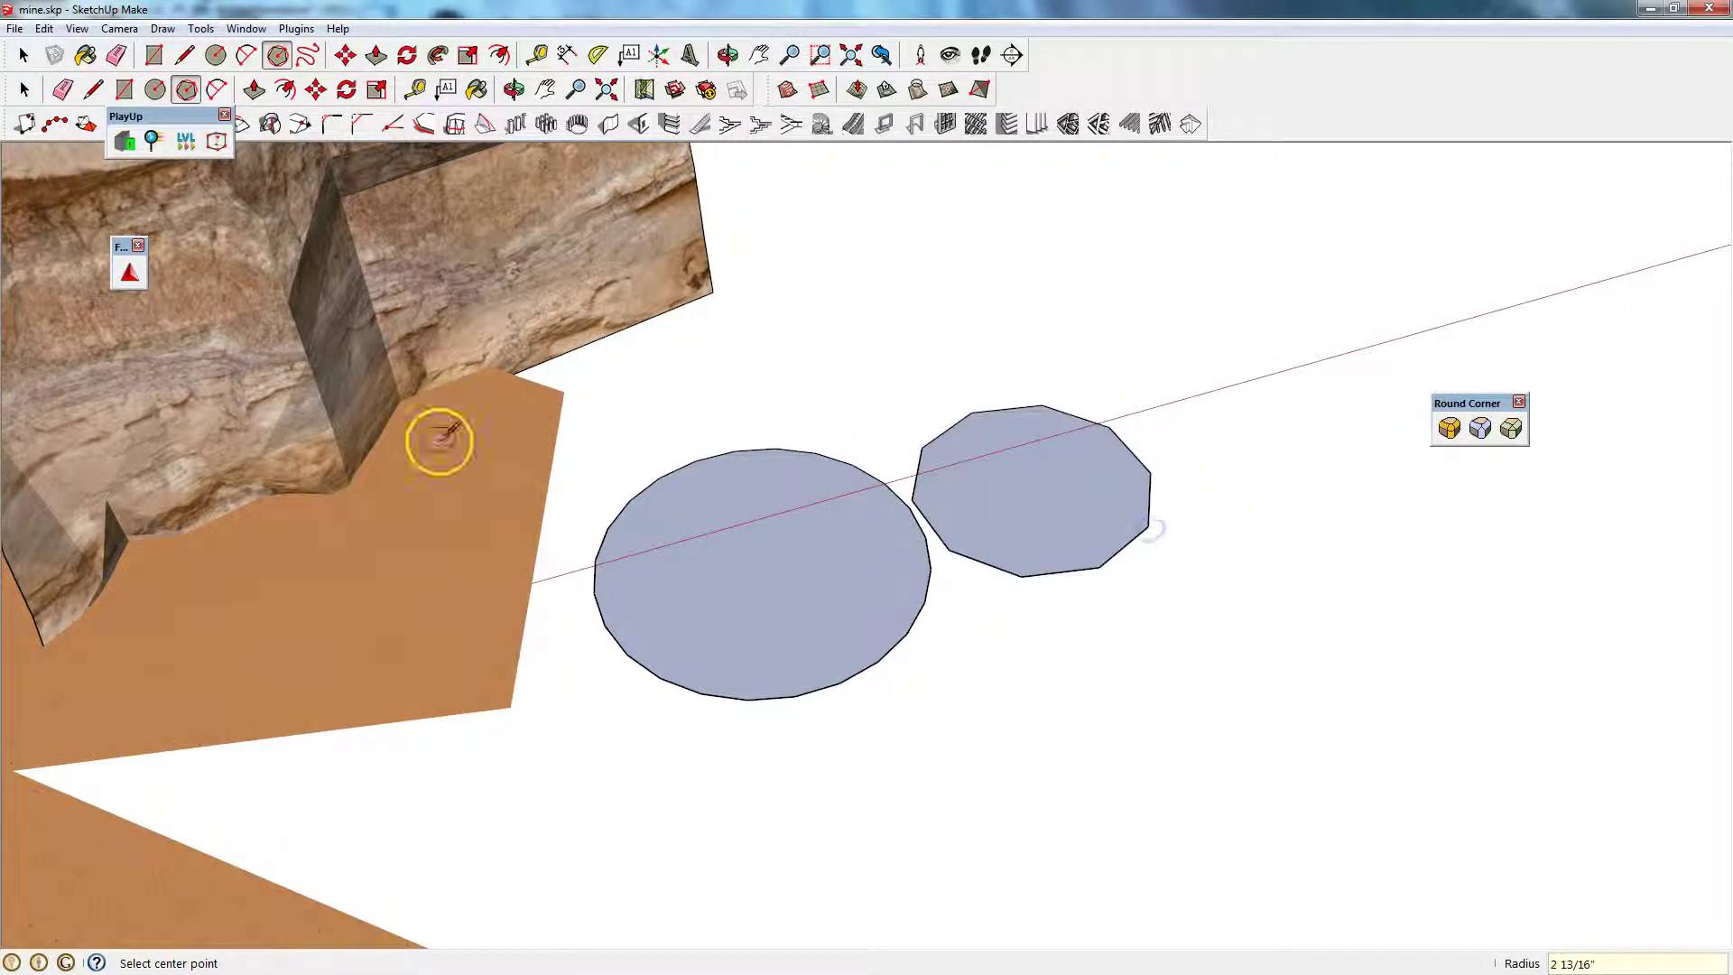
Push/Pull the polygon and circle into a tall prism and cylinder, and turn on Hidden Geometry.
{"action": "left_click", "coordinate": [22, 56]}
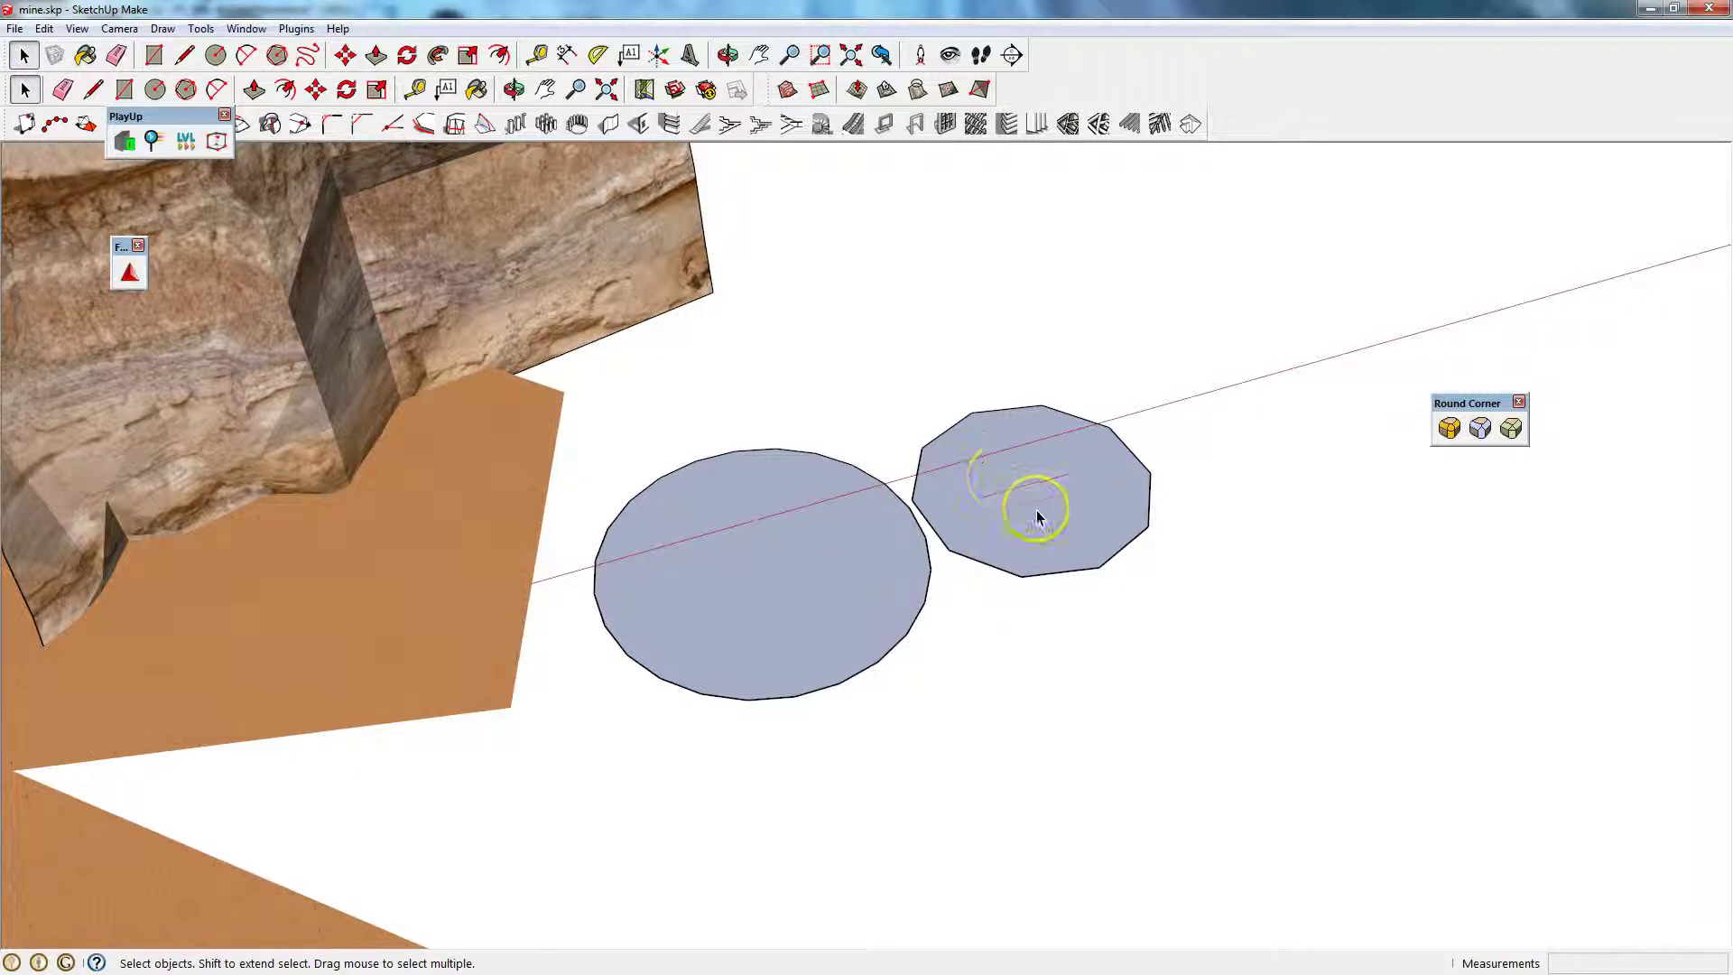
{"action": "left_click", "coordinate": [756, 577]}
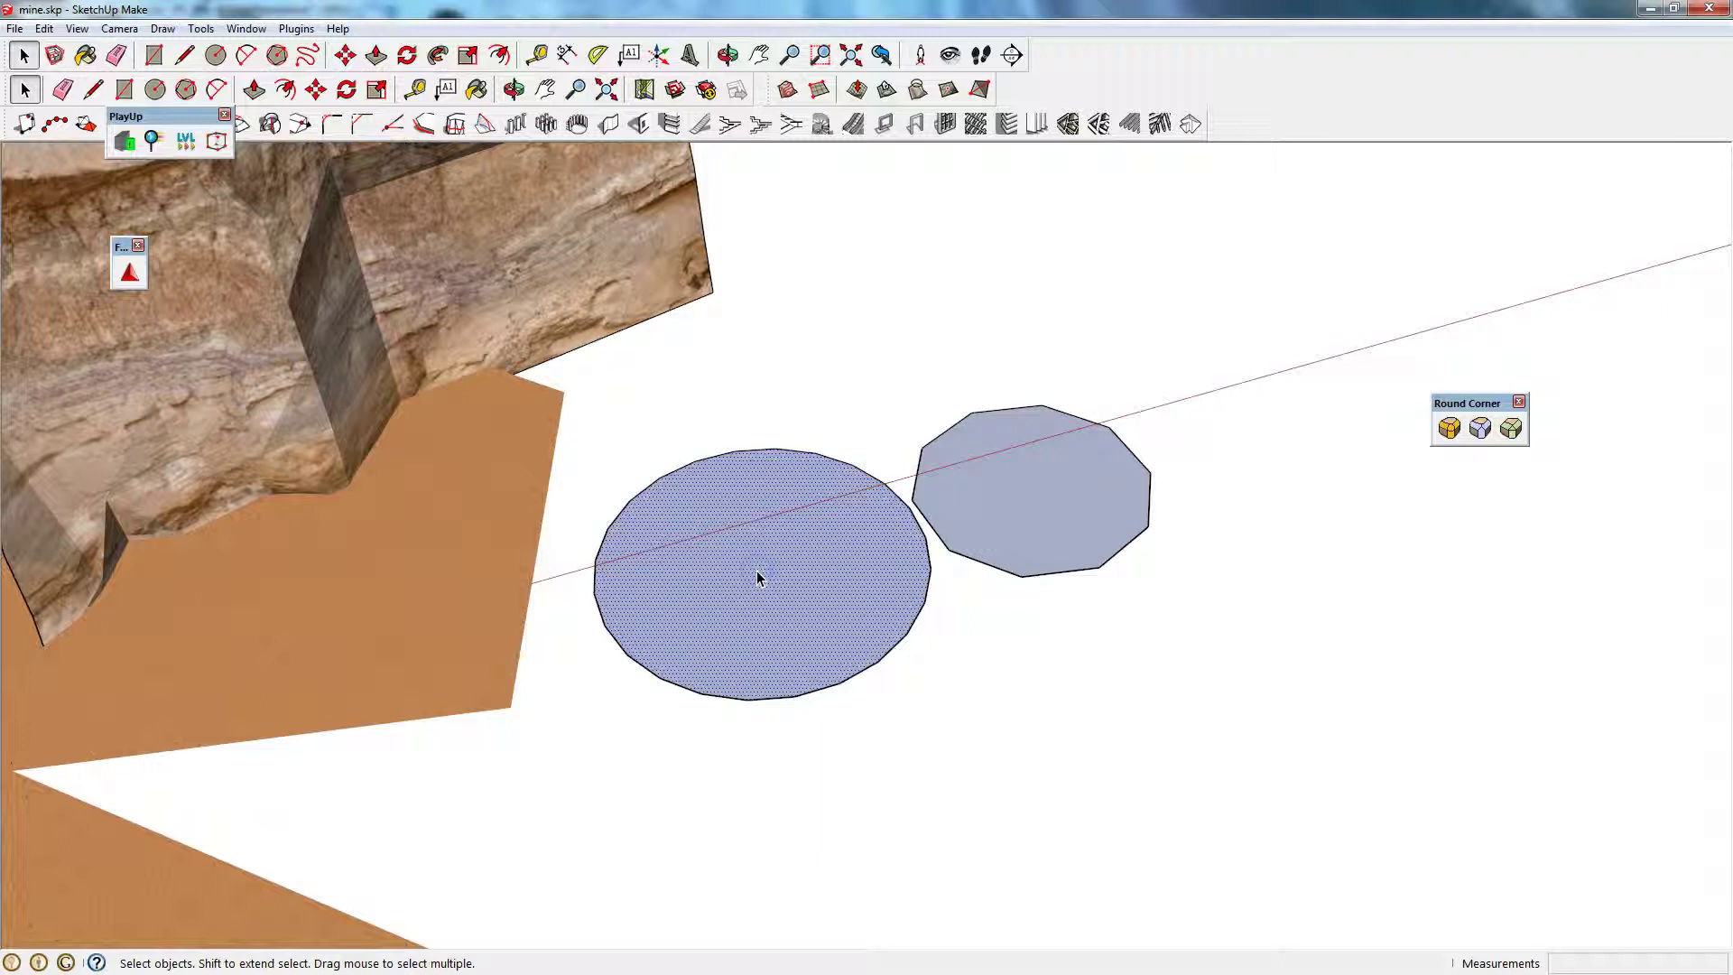
{"action": "left_click", "coordinate": [254, 90]}
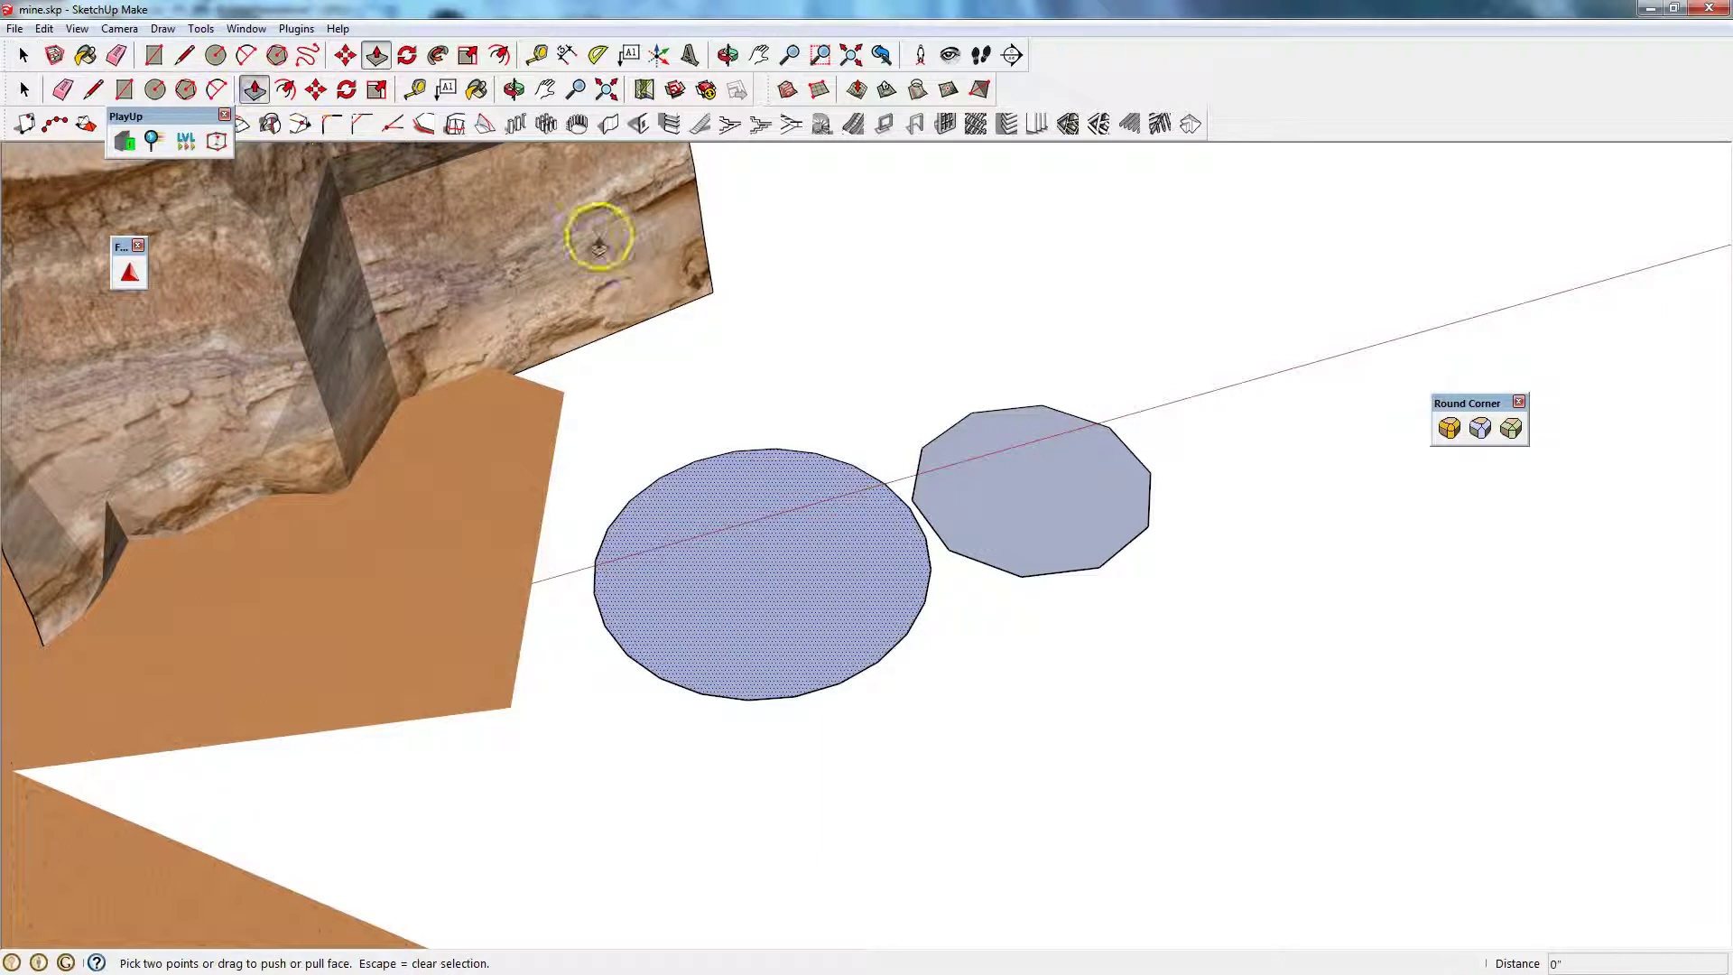
{"action": "left_click_drag", "start_coordinate": [1034, 548], "coordinate": [1047, 280]}
{"action": "left_click_drag", "start_coordinate": [856, 548], "coordinate": [812, 298]}
{"action": "left_click", "coordinate": [76, 28]}
{"action": "left_click", "coordinate": [254, 250]}
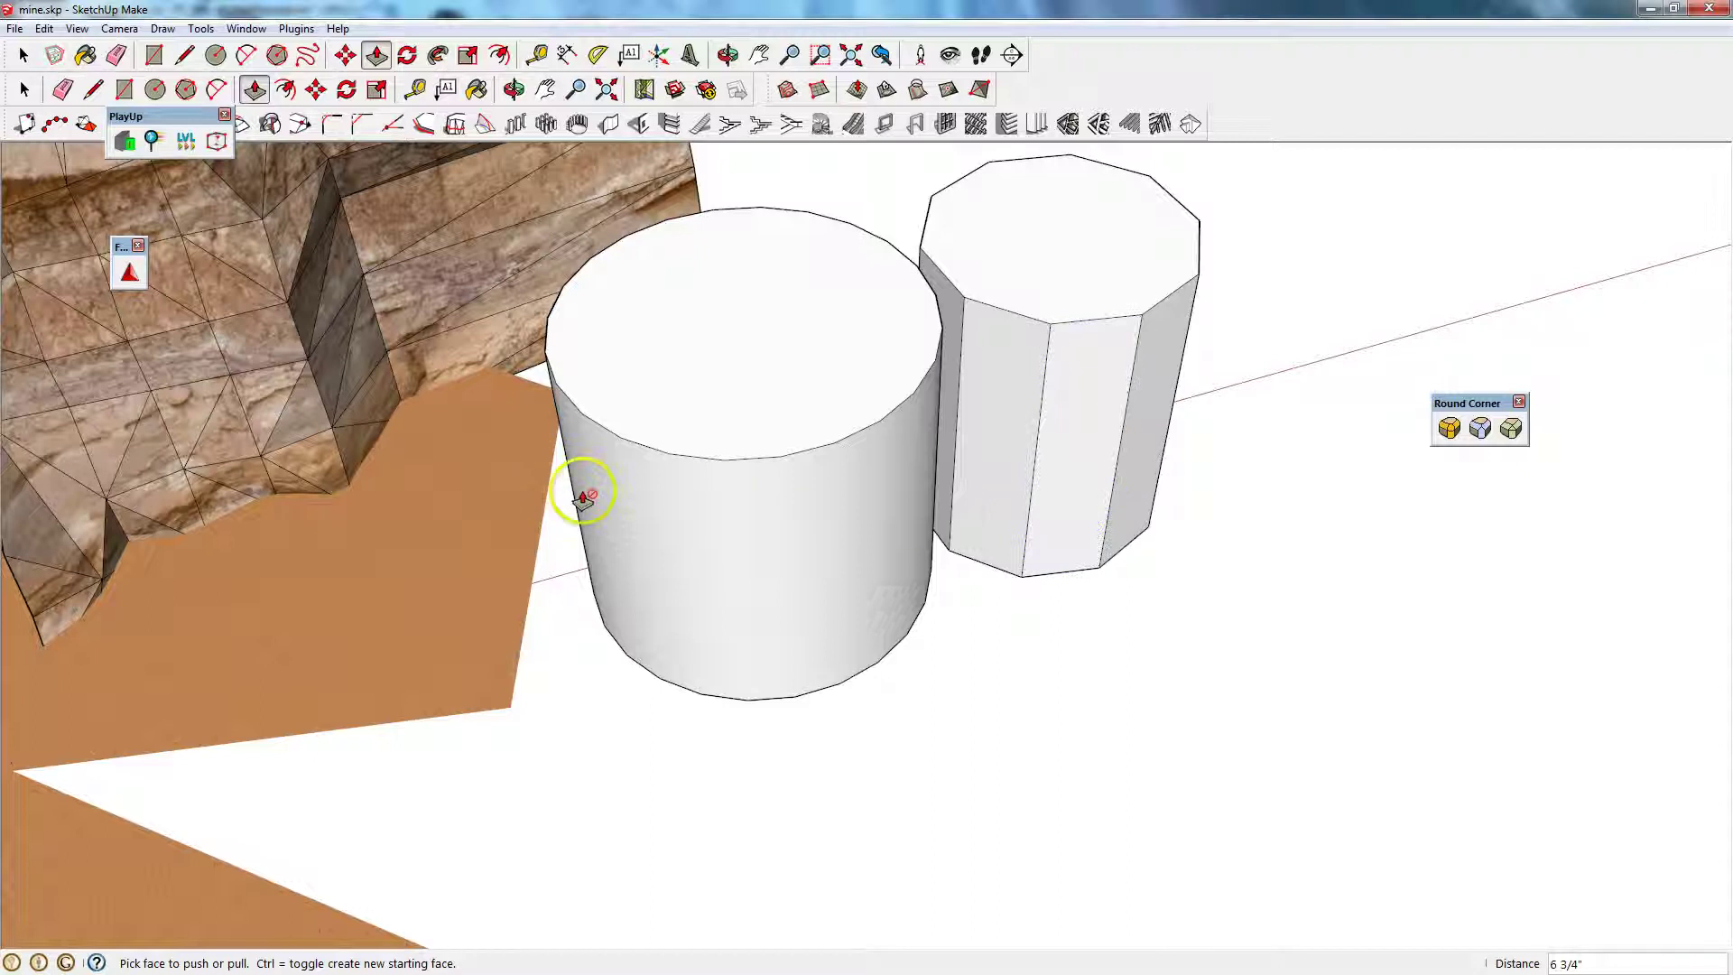
Delete the test cylinder and prism.
{"action": "key", "text": "space"}
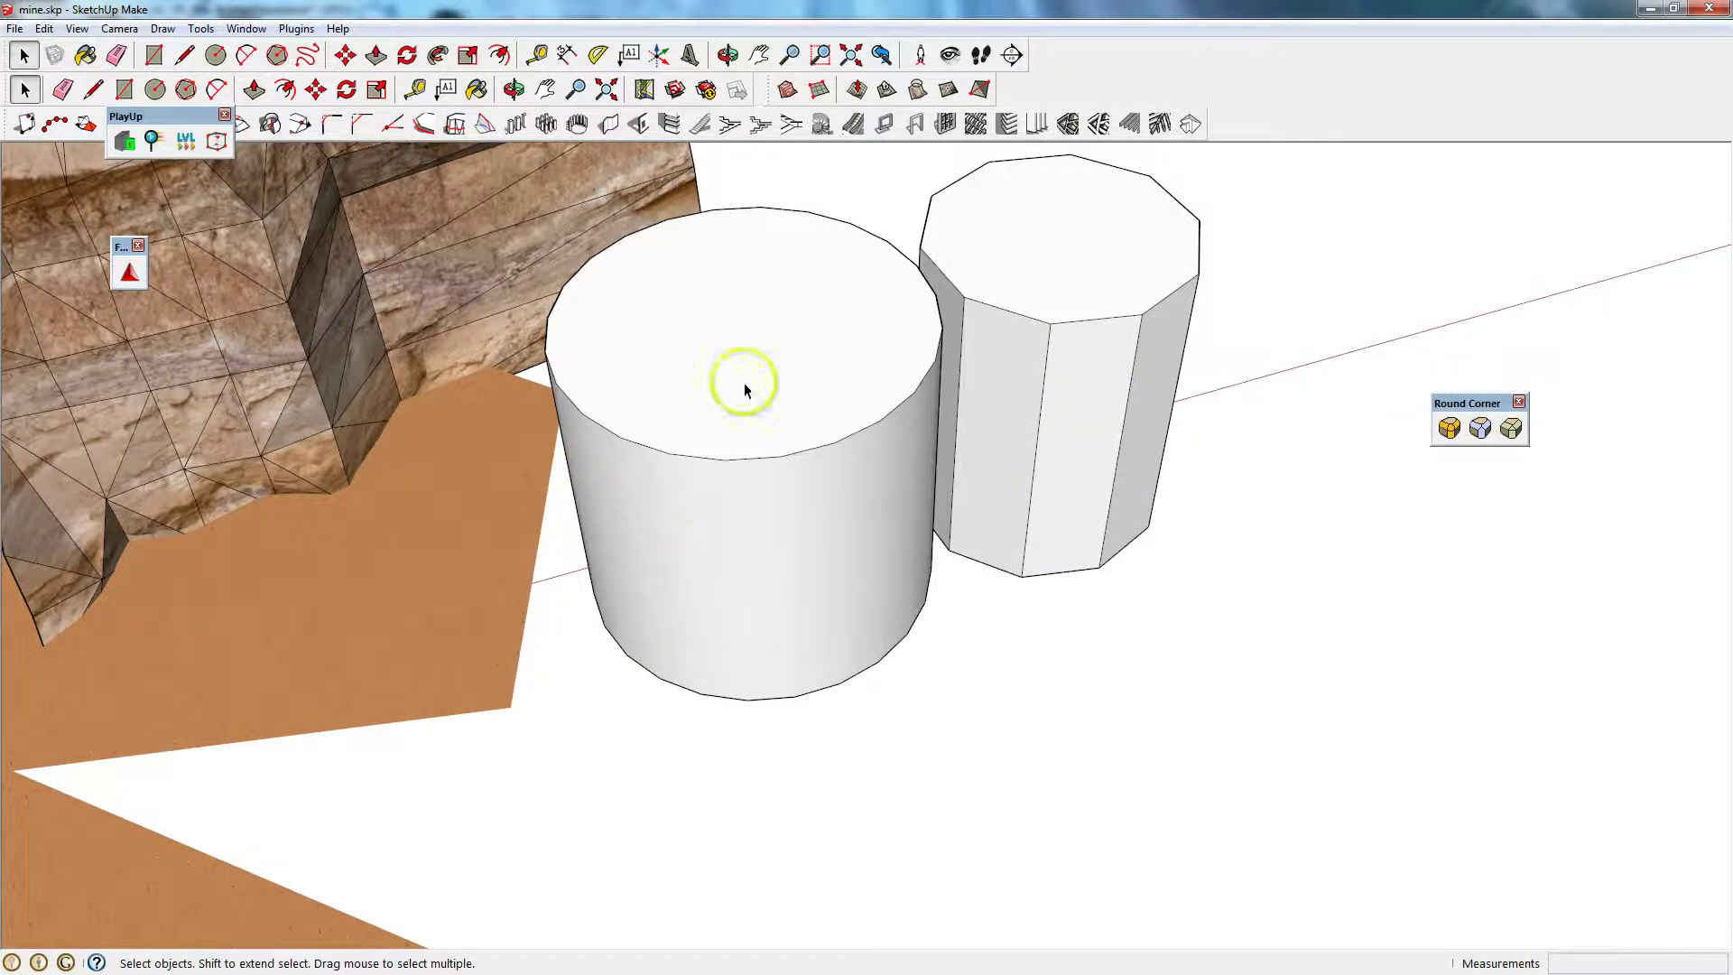
{"action": "left_click", "coordinate": [753, 368]}
{"action": "double_click", "coordinate": [752, 366]}
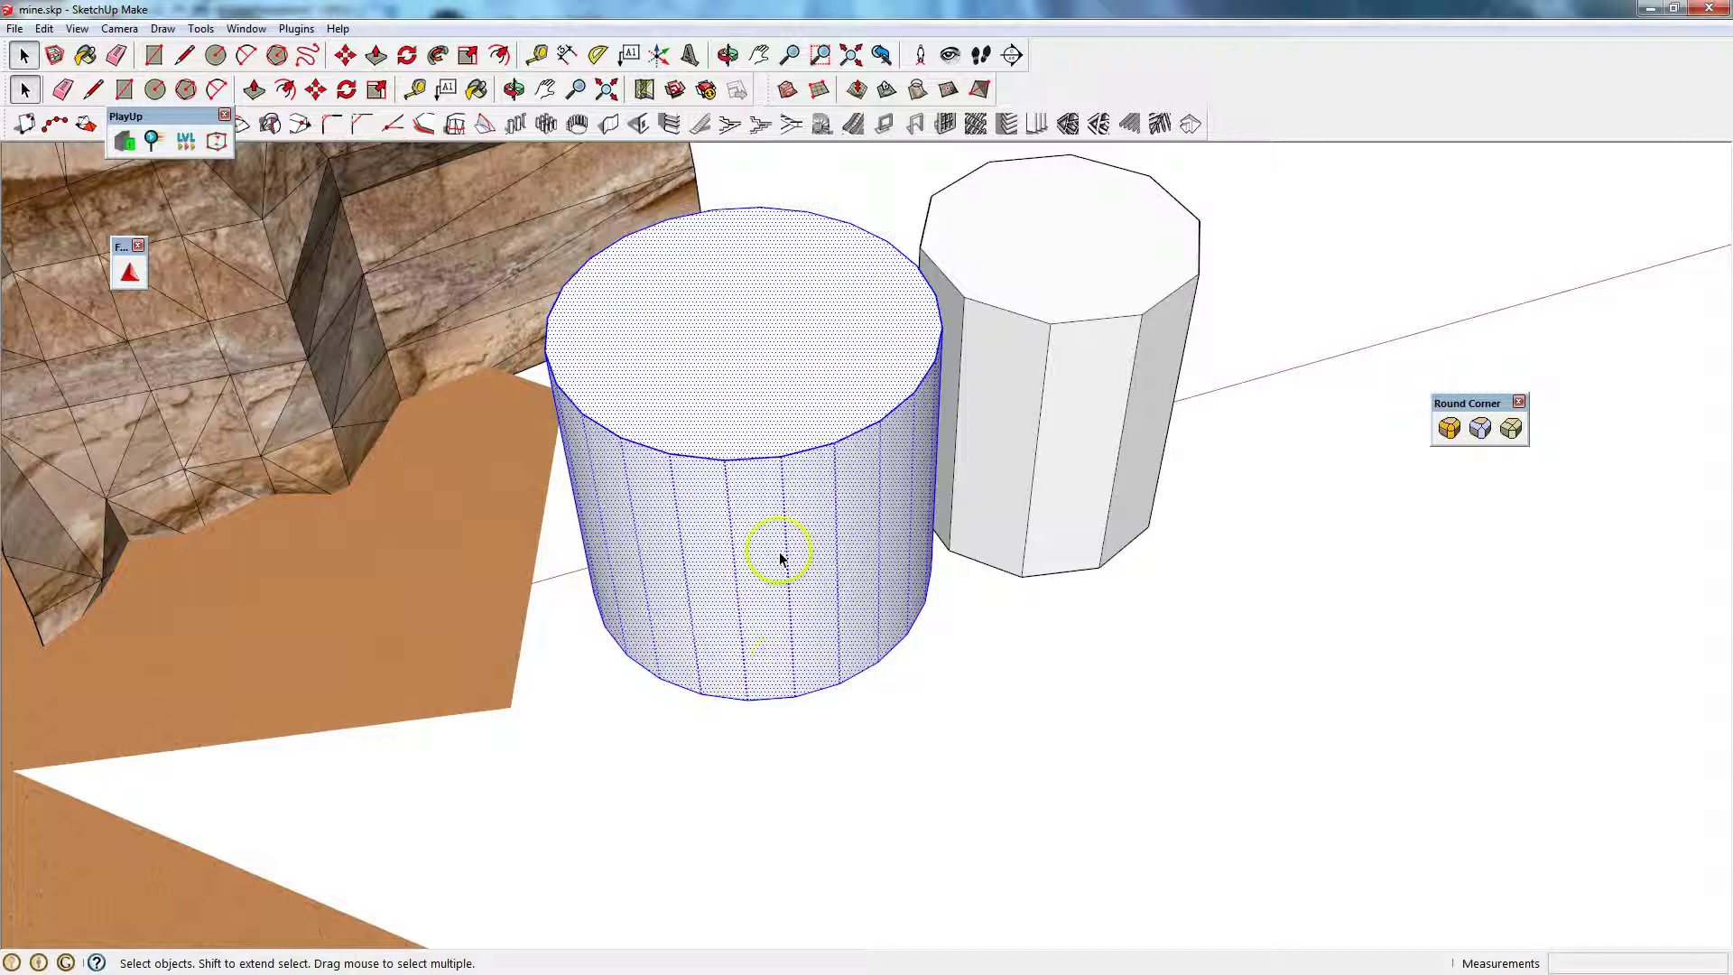
{"action": "key", "text": "Delete"}
{"action": "left_click", "coordinate": [993, 269]}
{"action": "key", "text": "Delete"}
{"action": "middle_click_drag", "start_coordinate": [917, 410], "coordinate": [805, 544]}
{"action": "scroll", "coordinate": [805, 544], "scroll_direction": "down", "scroll_amount": 6}
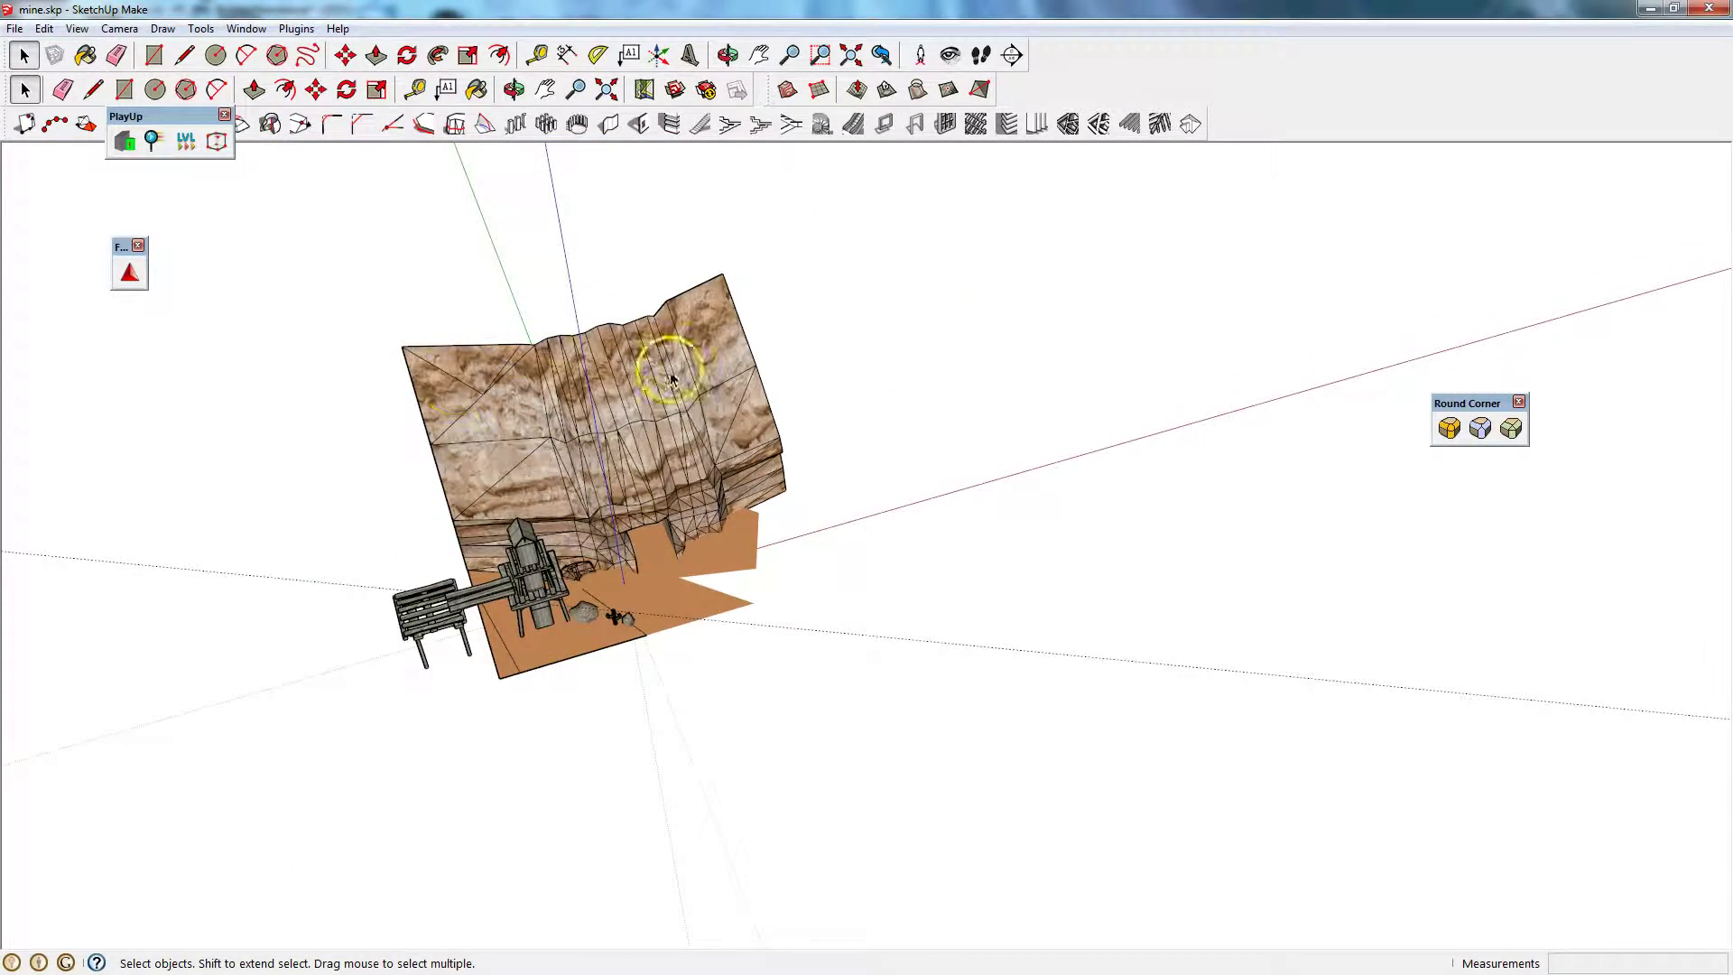
Verify the export paths under PlayUp Preferences' Unity 3D Settings.
{"action": "middle_click_drag", "start_coordinate": [838, 411], "coordinate": [507, 302]}
{"action": "scroll", "coordinate": [542, 343], "scroll_direction": "up", "scroll_amount": 3}
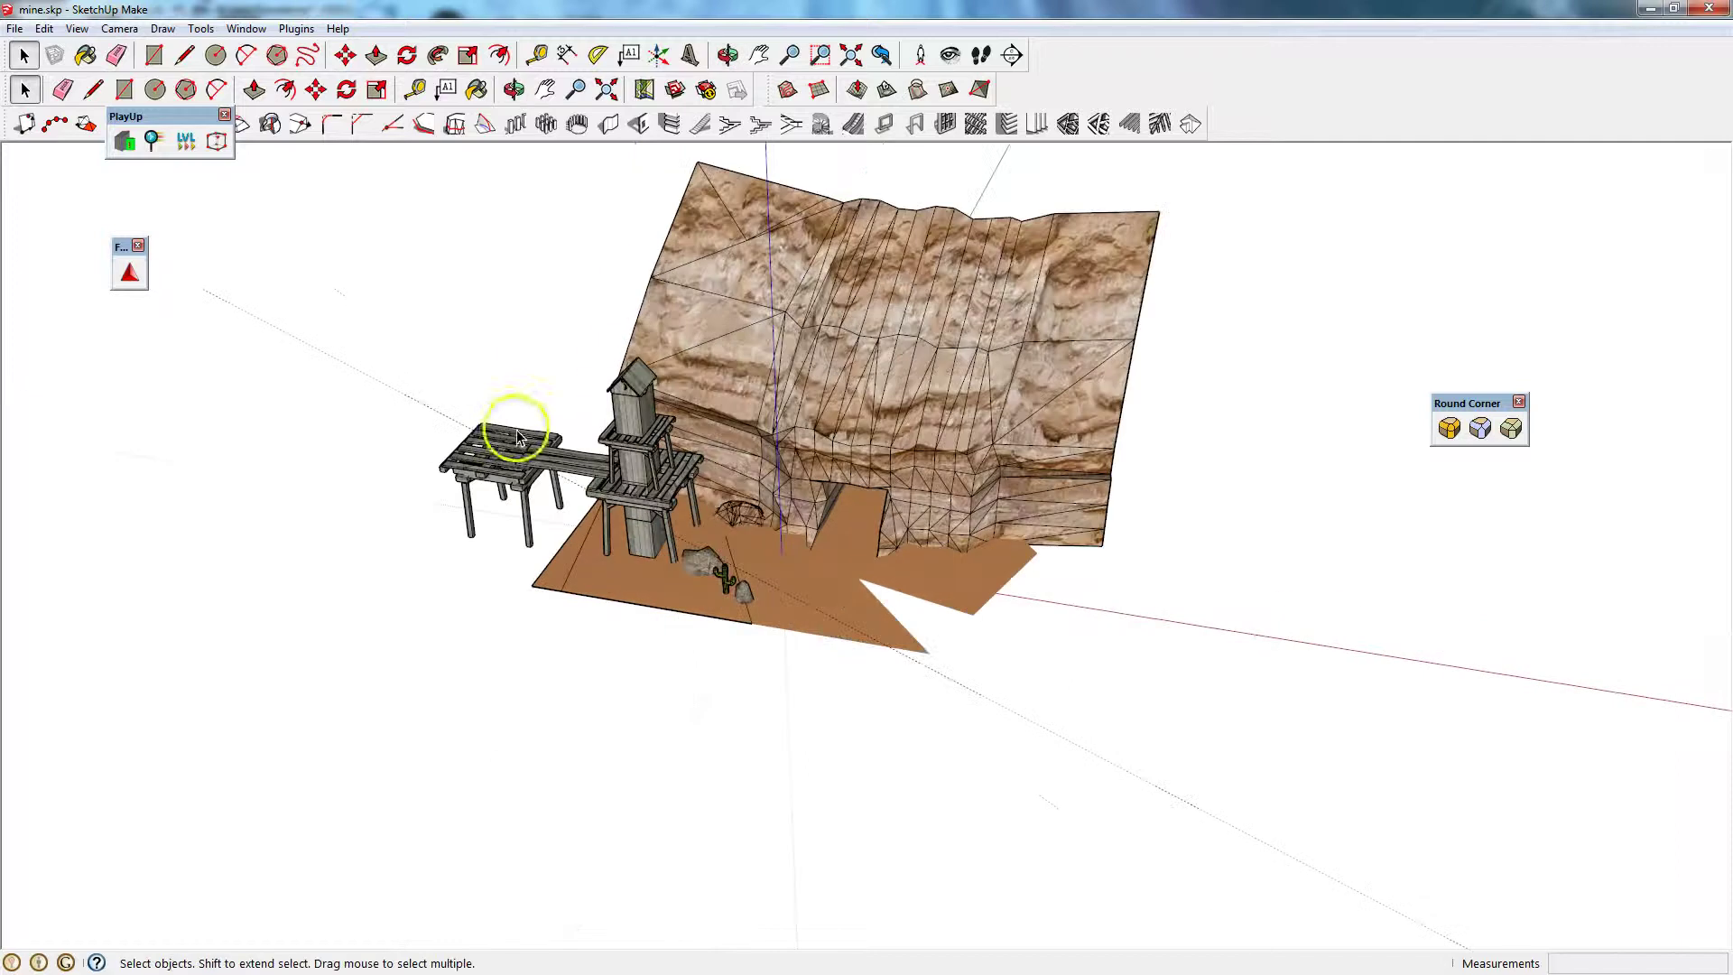
{"action": "left_click", "coordinate": [296, 28]}
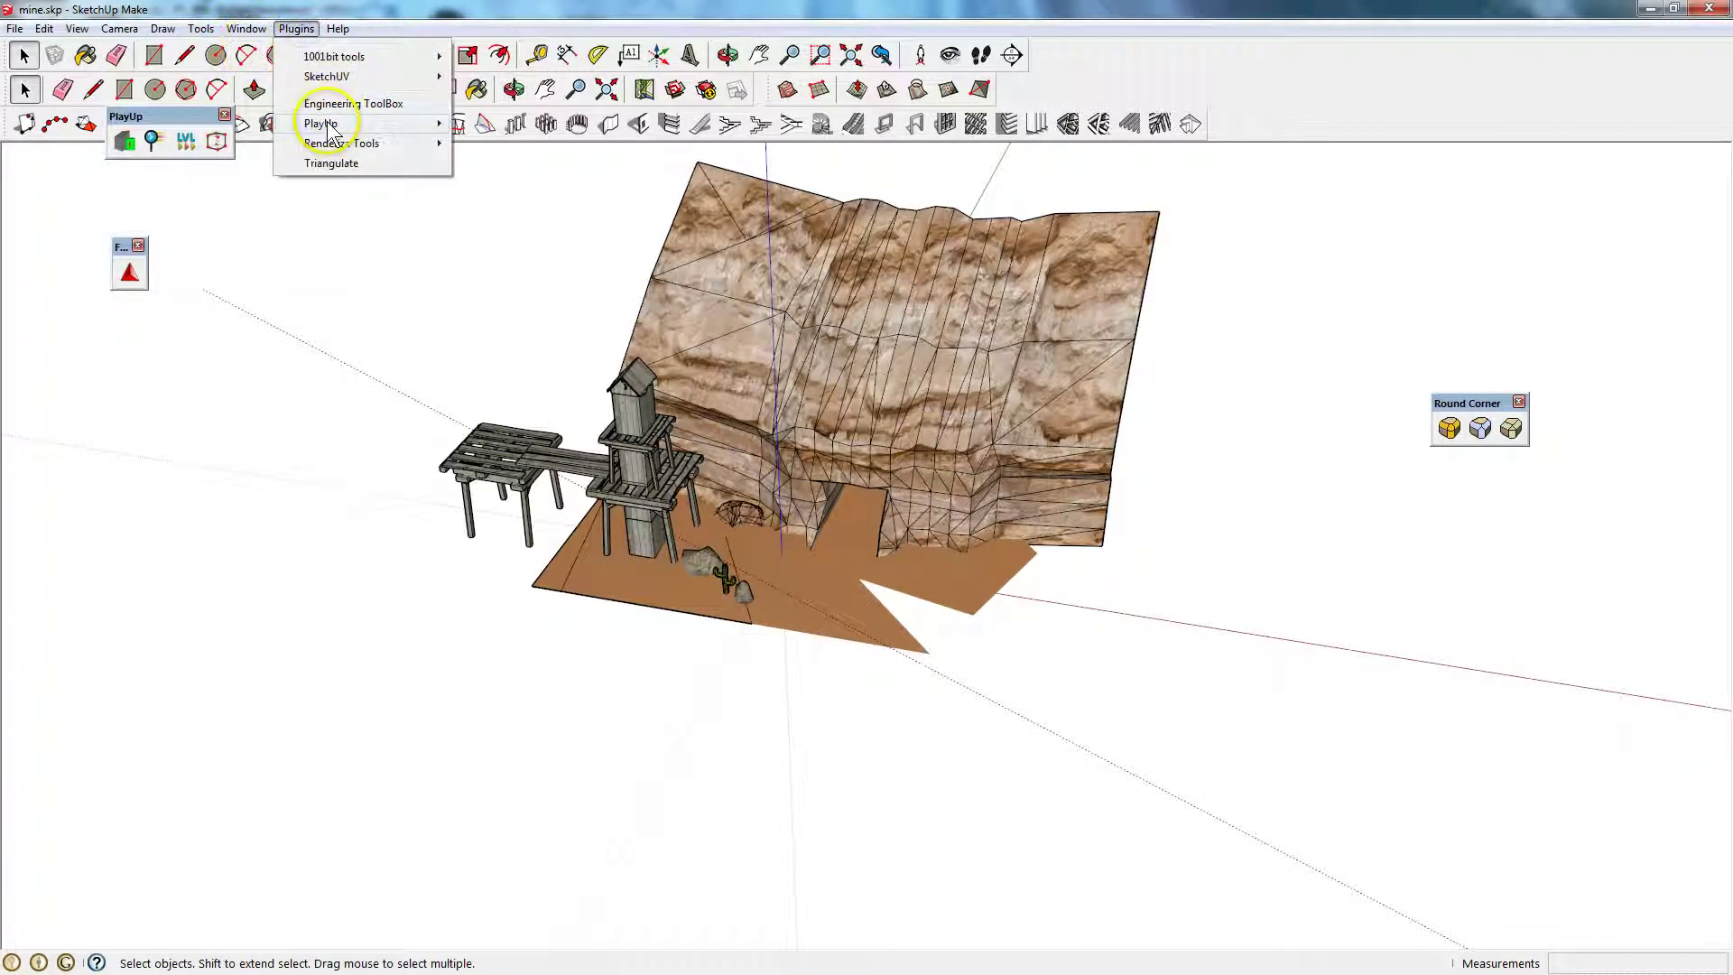
{"action": "mouse_move", "coordinate": [449, 126]}
{"action": "left_click", "coordinate": [506, 124]}
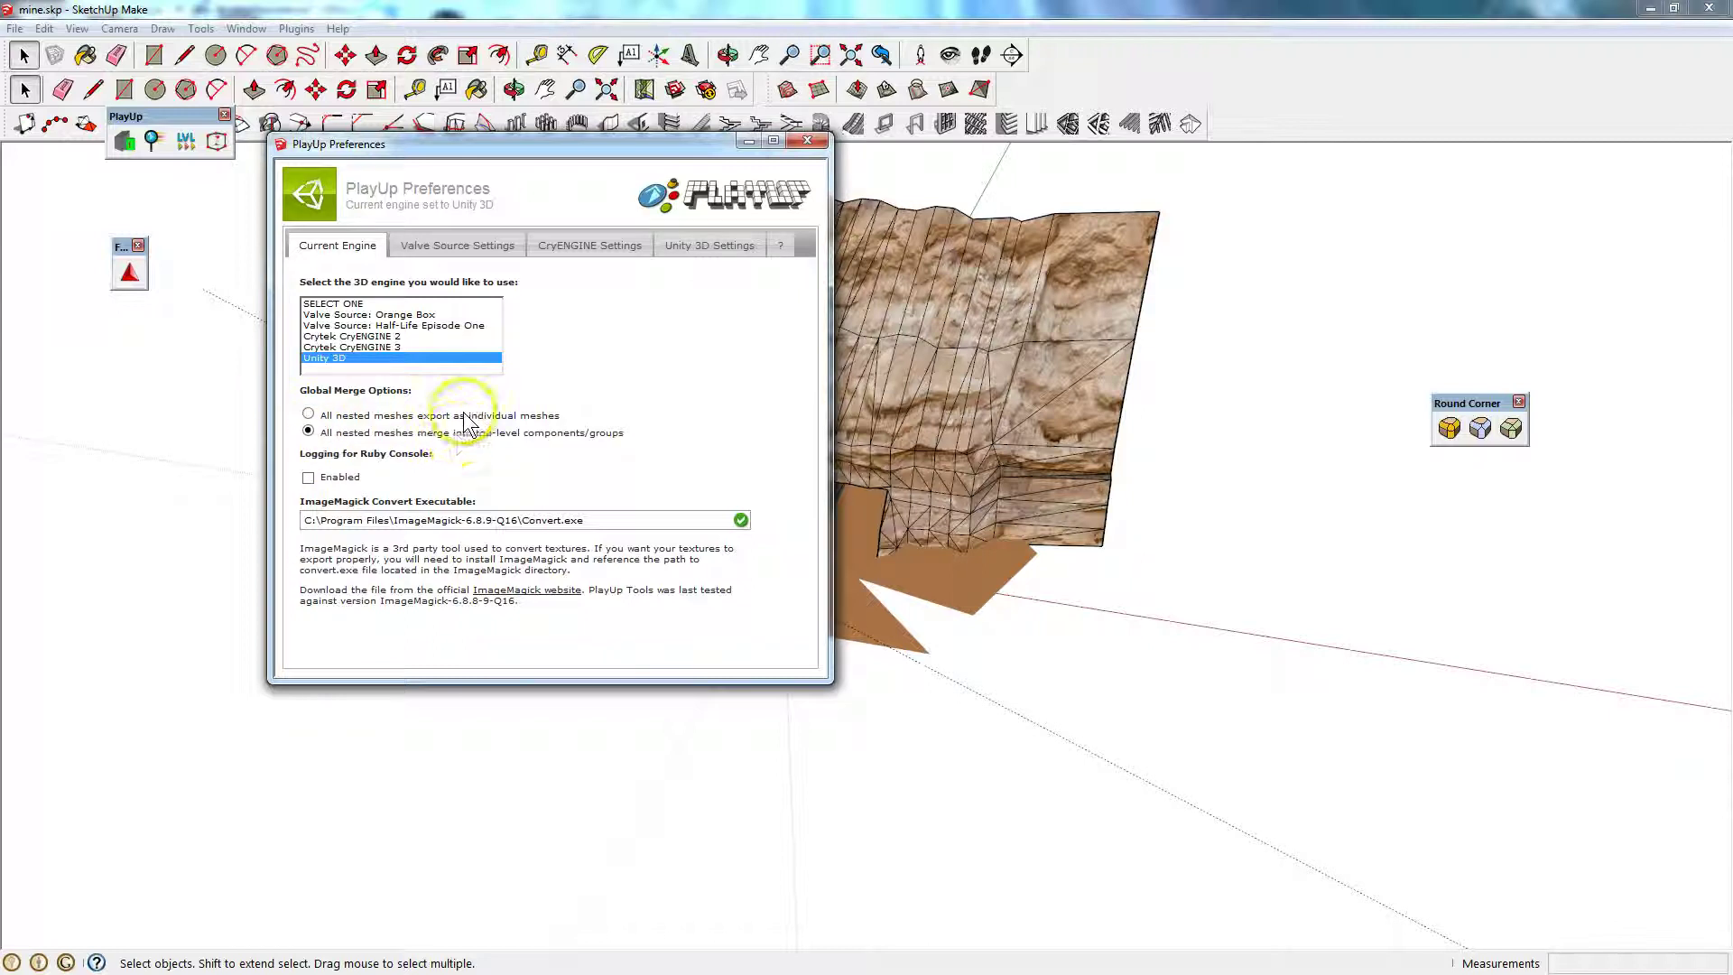
{"action": "left_click", "coordinate": [709, 245]}
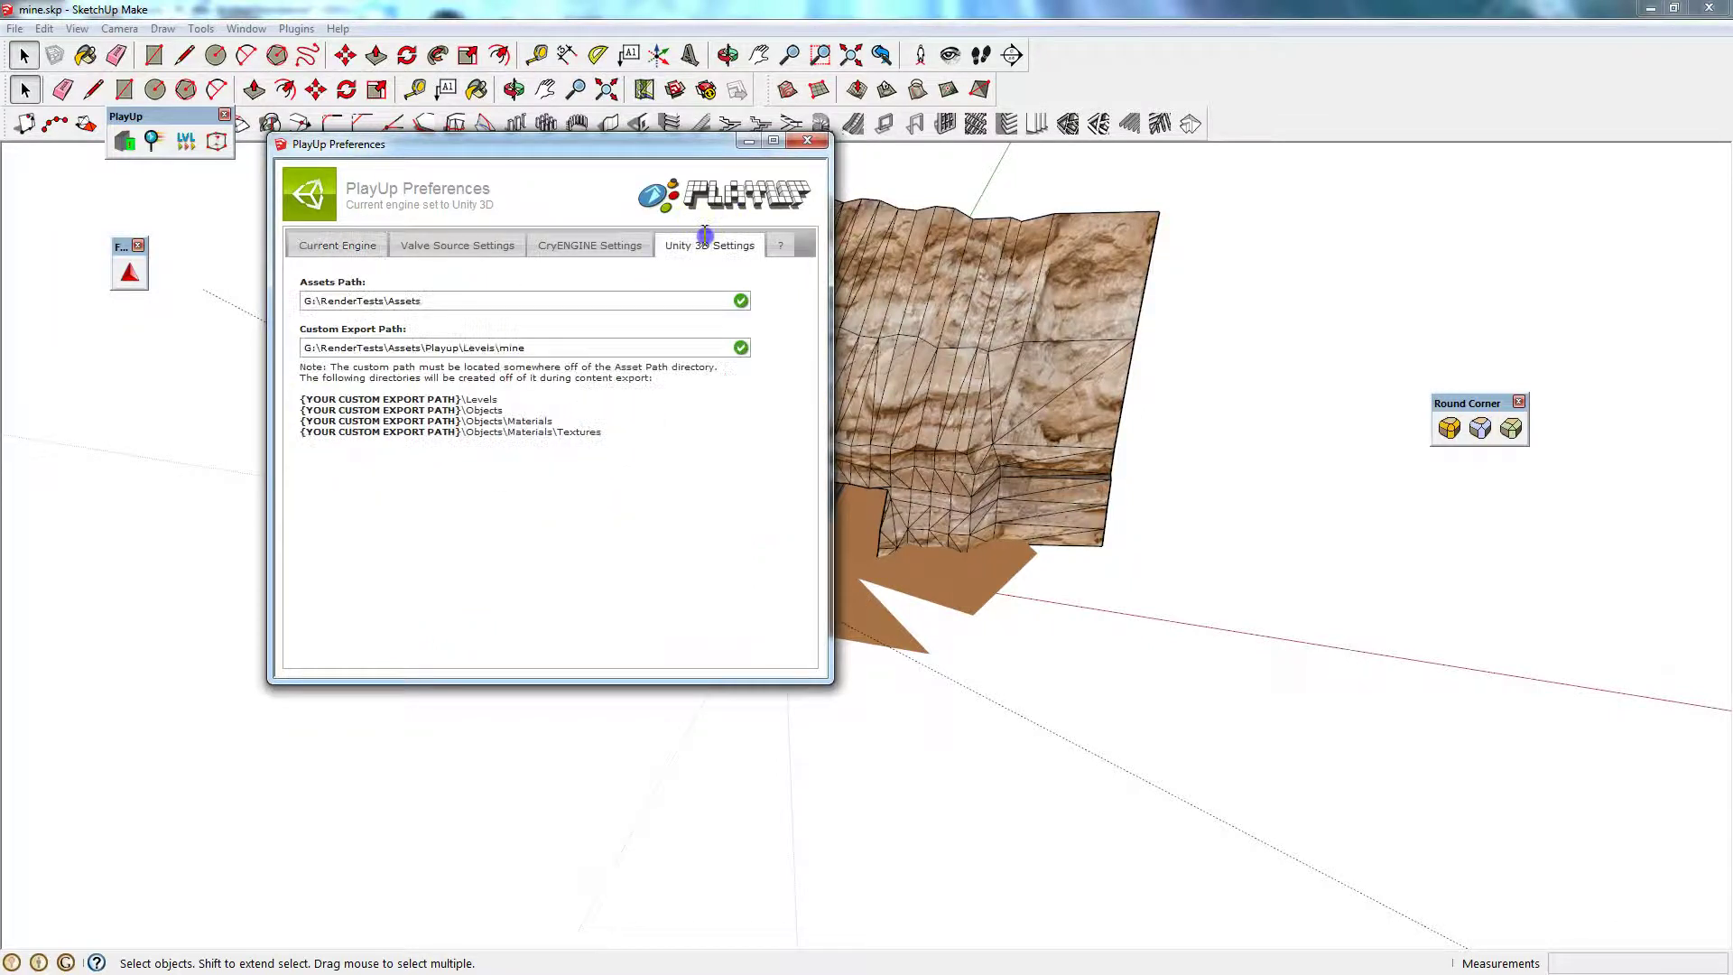
{"action": "left_click", "coordinate": [804, 139]}
Export the entire mine level to Unity with PlayUp Export.
{"action": "left_click", "coordinate": [215, 141]}
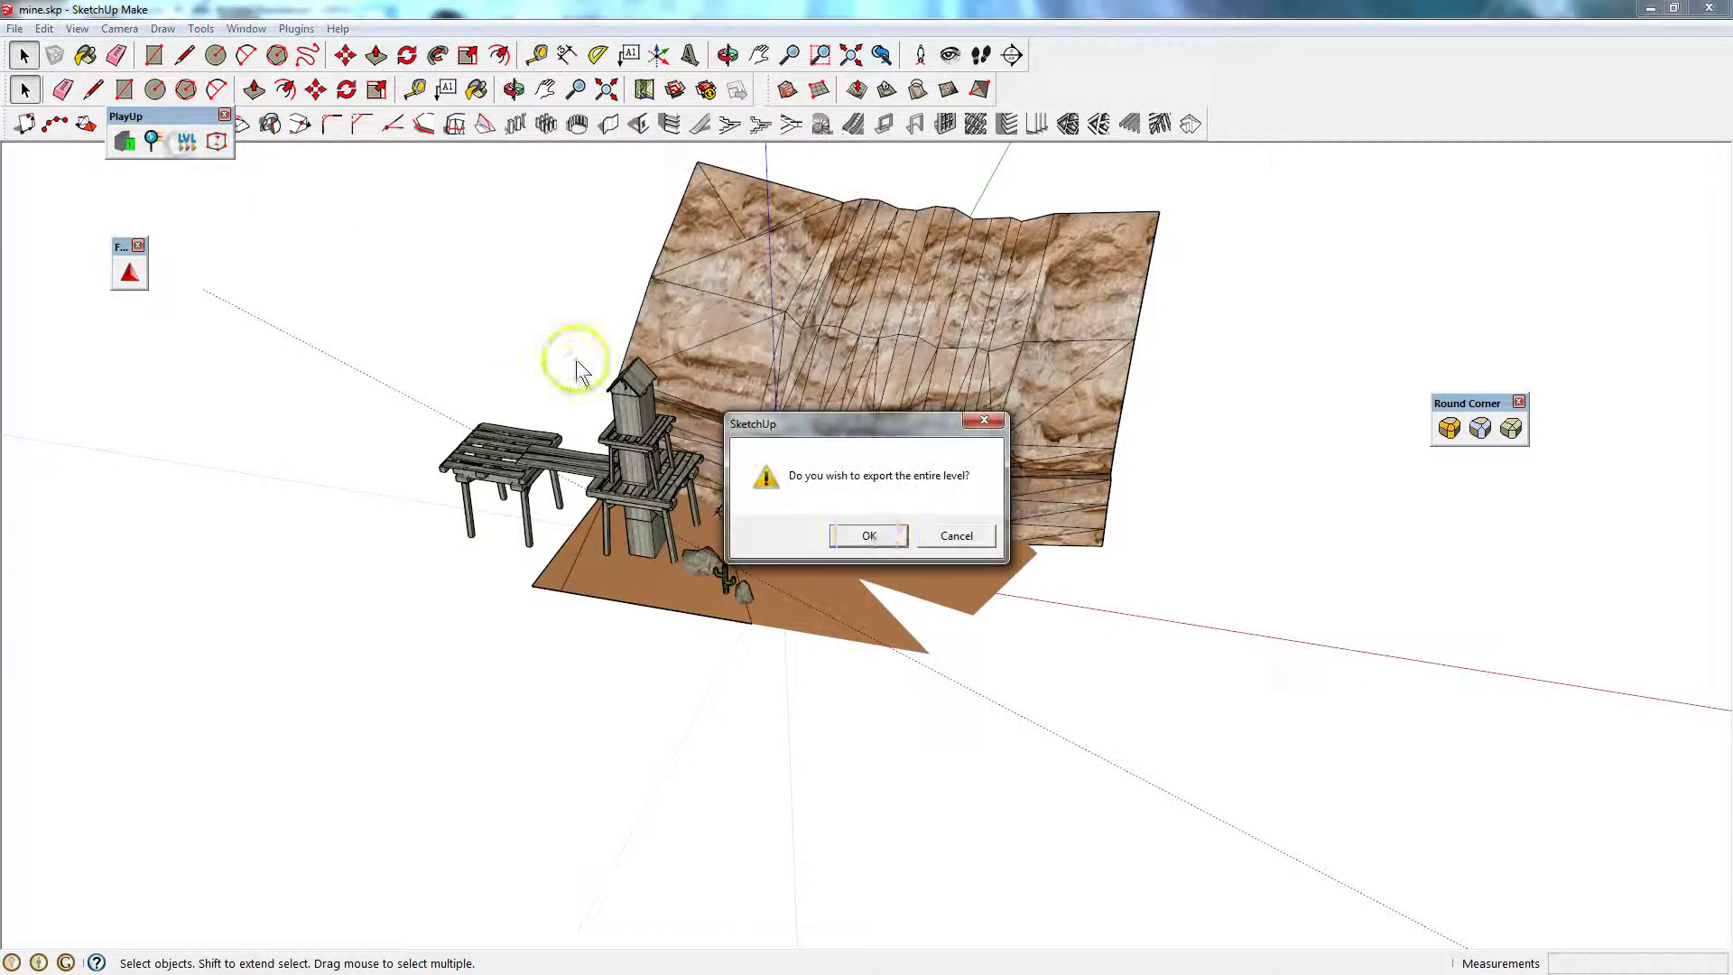
{"action": "left_click", "coordinate": [834, 541]}
{"action": "left_click", "coordinate": [957, 536]}
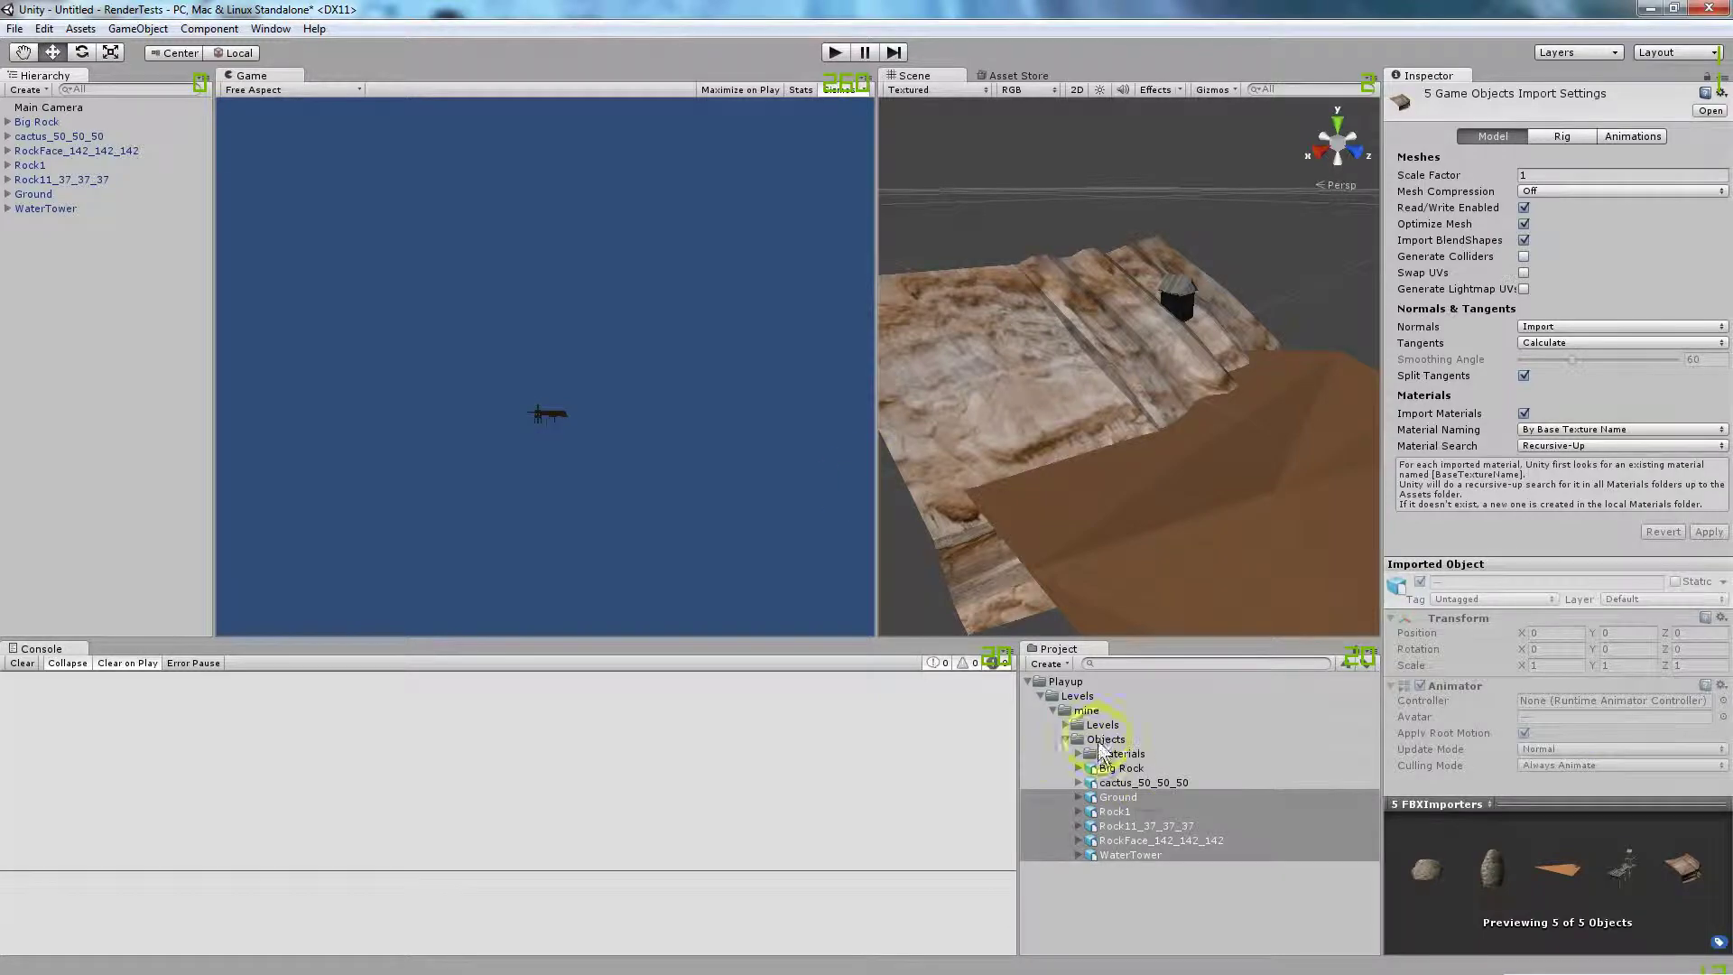
Inspect import settings of Big Rock, cactus_50_50_50, Ground, Rock1, Rock11_37_37_37, RockFace_142_142_142 and WaterTower.
{"action": "left_click", "coordinate": [1054, 710]}
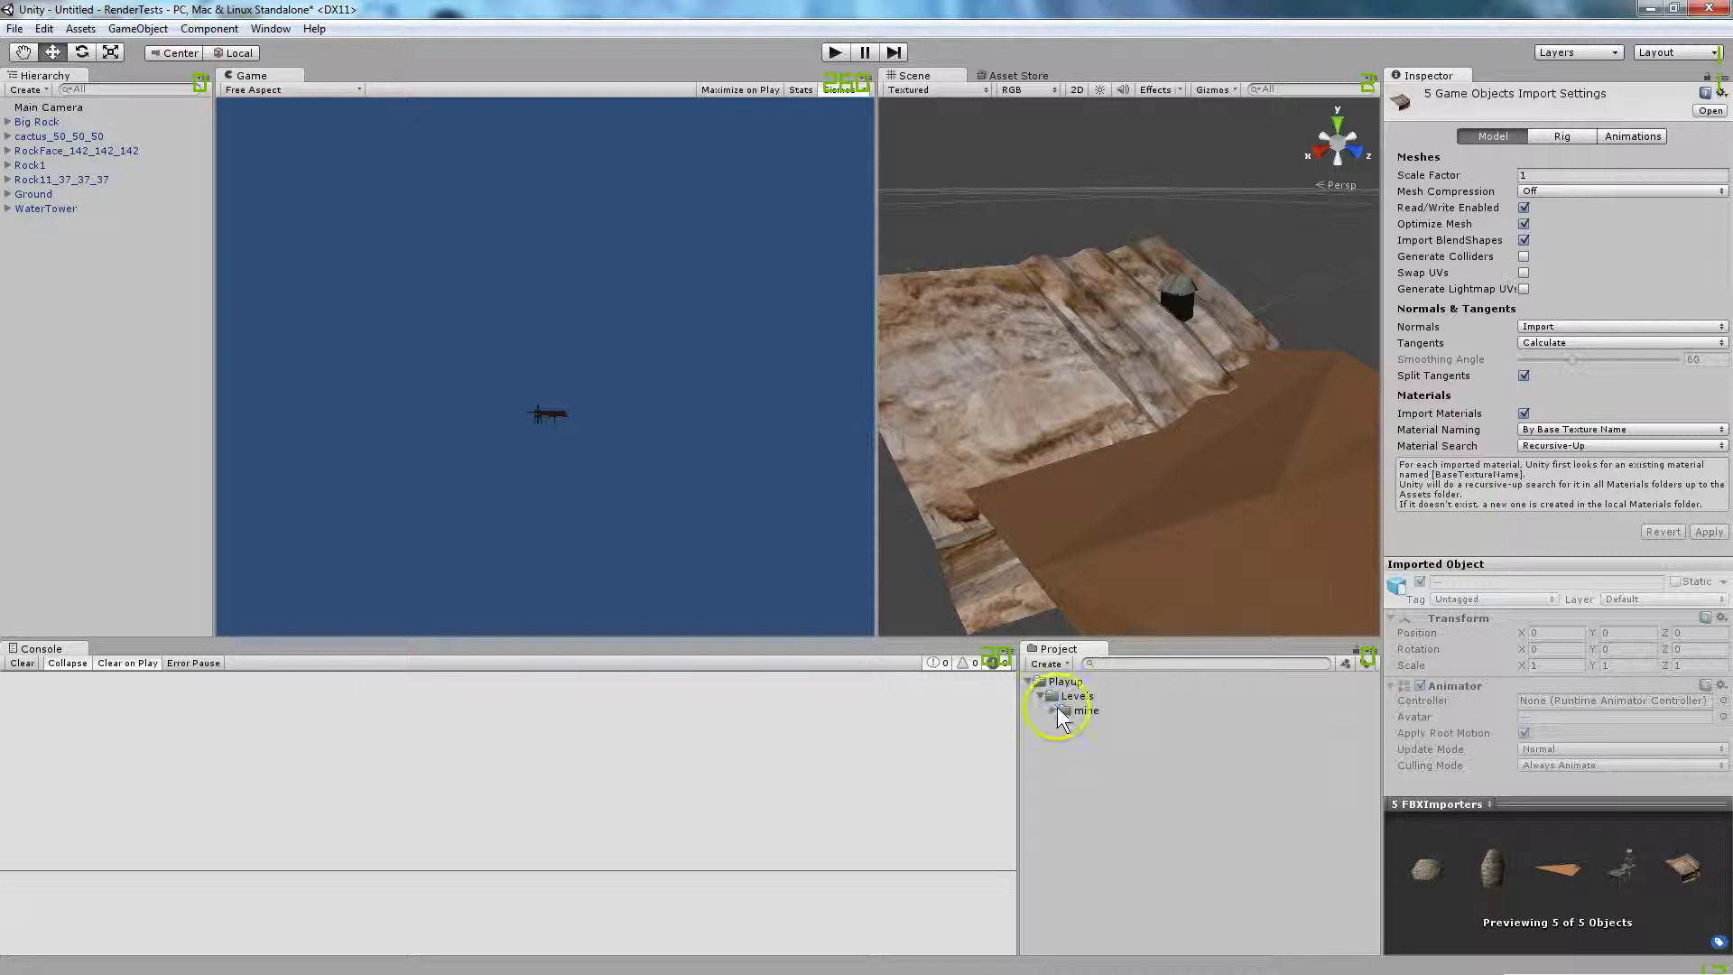
{"action": "left_click", "coordinate": [1052, 710]}
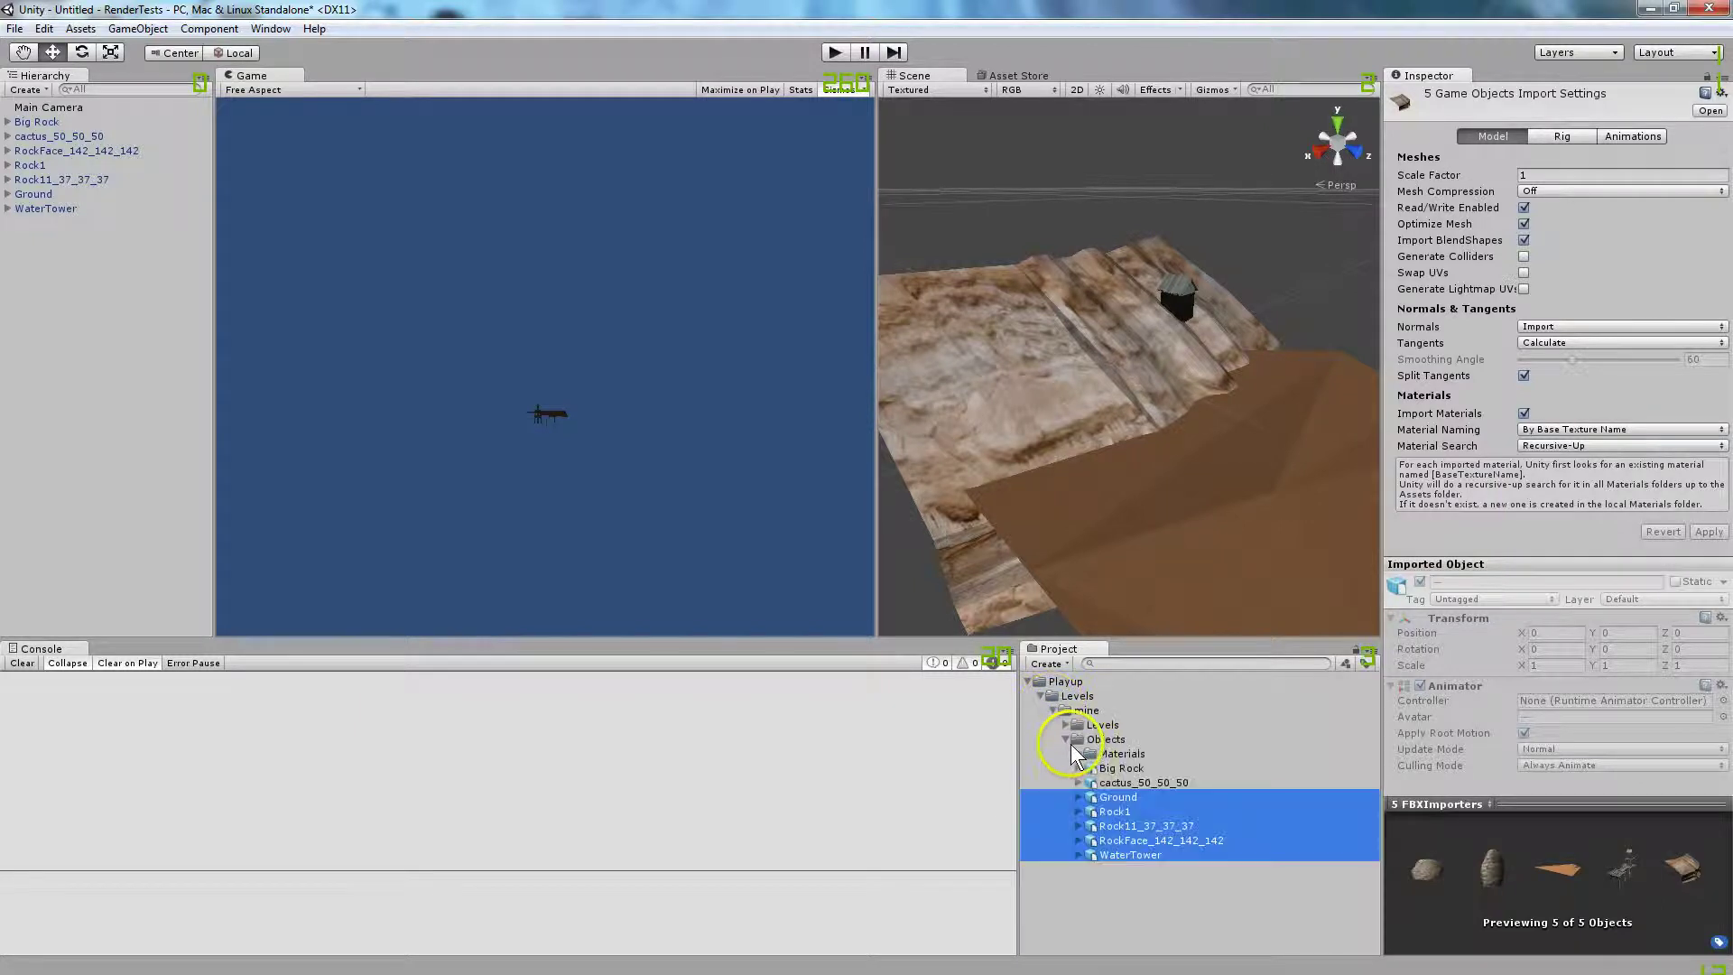
{"action": "left_click", "coordinate": [1066, 739]}
{"action": "left_click", "coordinate": [1066, 740]}
{"action": "left_click", "coordinate": [1103, 768]}
{"action": "left_click", "coordinate": [1116, 783]}
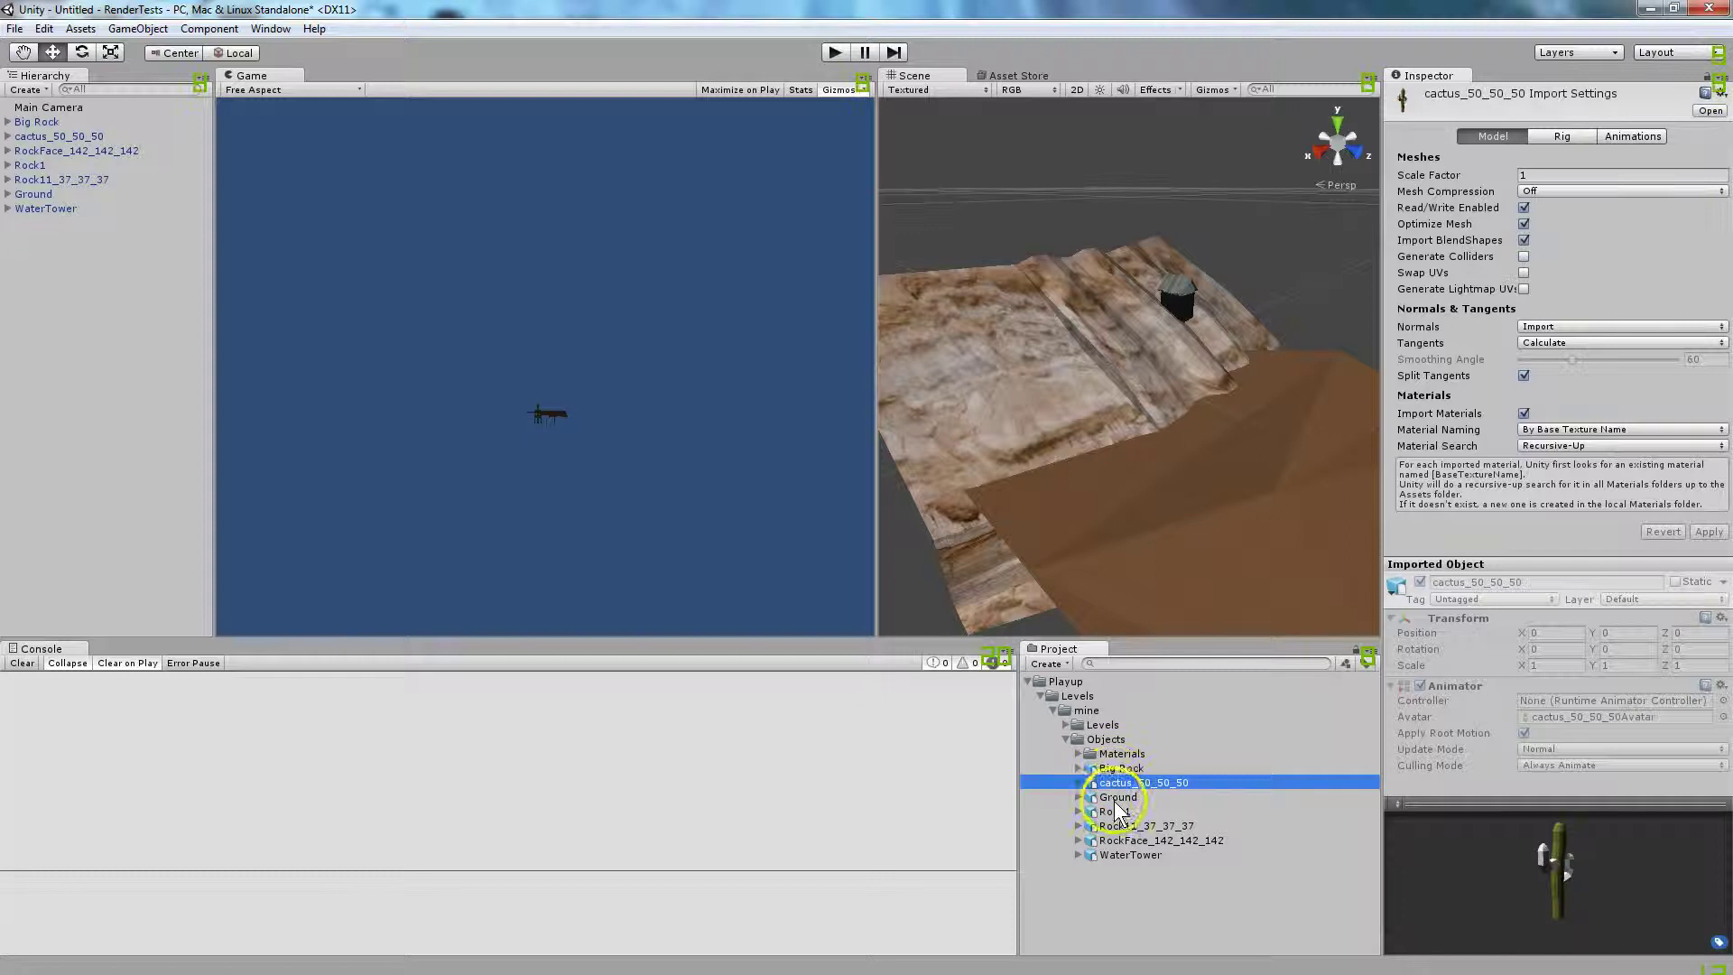
{"action": "left_click_drag", "start_coordinate": [1555, 864], "coordinate": [1572, 872]}
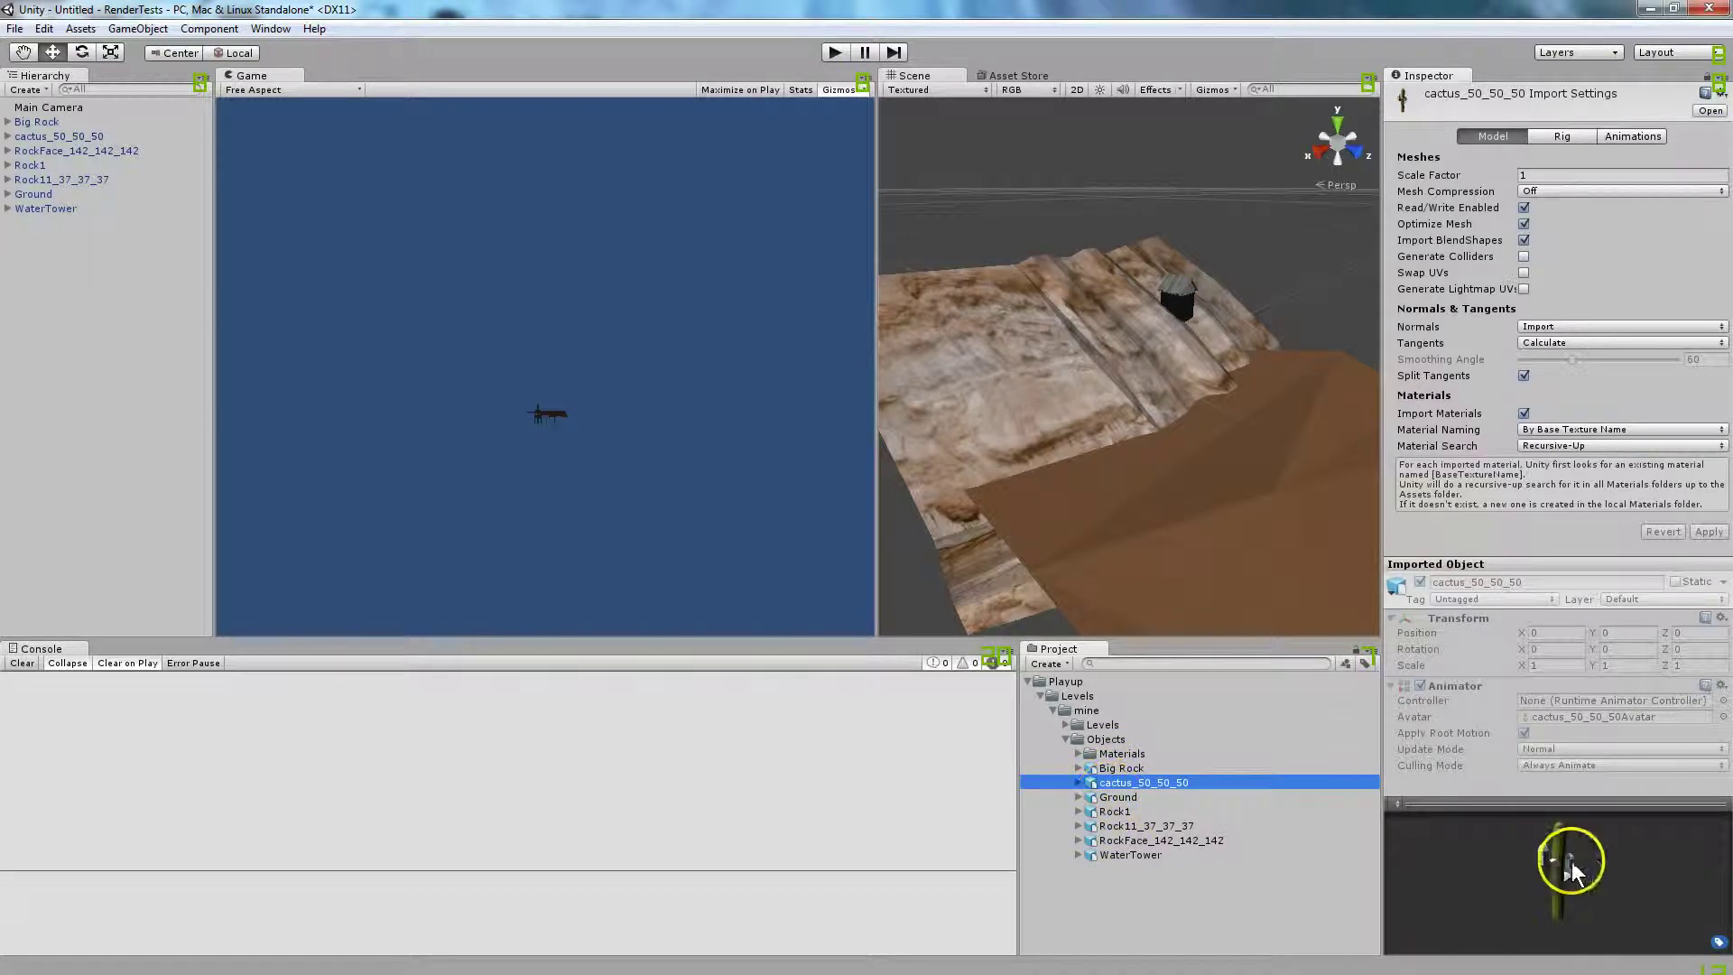
{"action": "left_click", "coordinate": [1119, 798]}
{"action": "left_click", "coordinate": [1122, 815]}
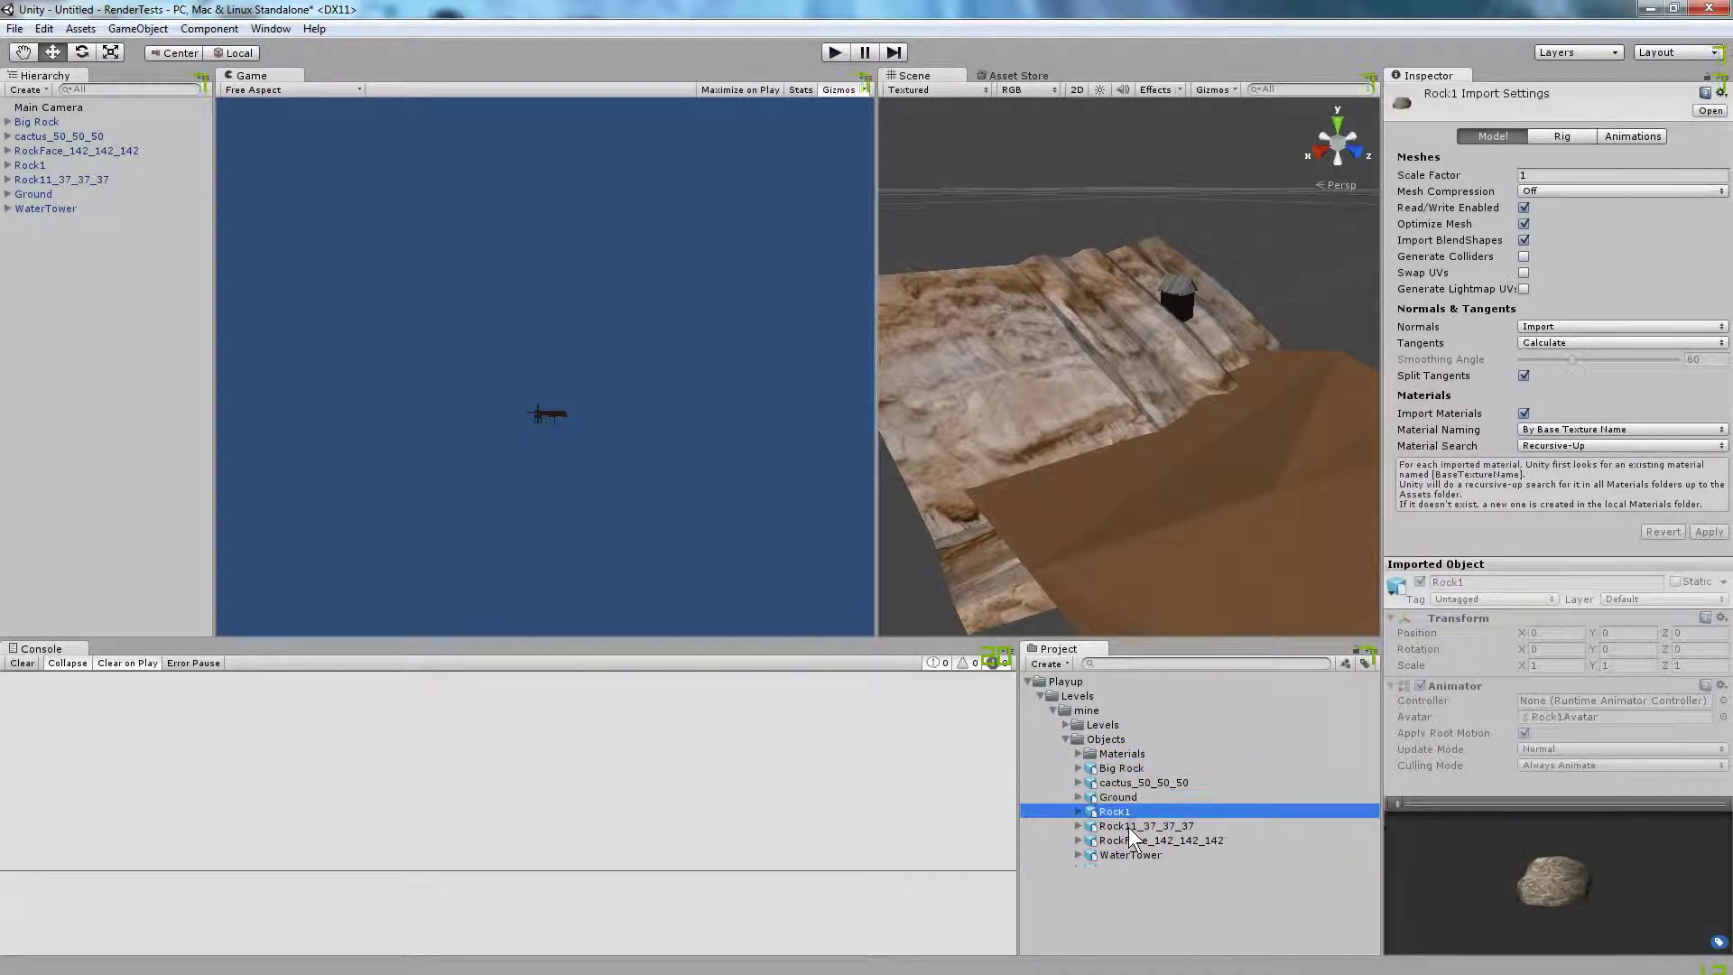
{"action": "left_click", "coordinate": [1128, 827]}
{"action": "left_click", "coordinate": [1127, 842]}
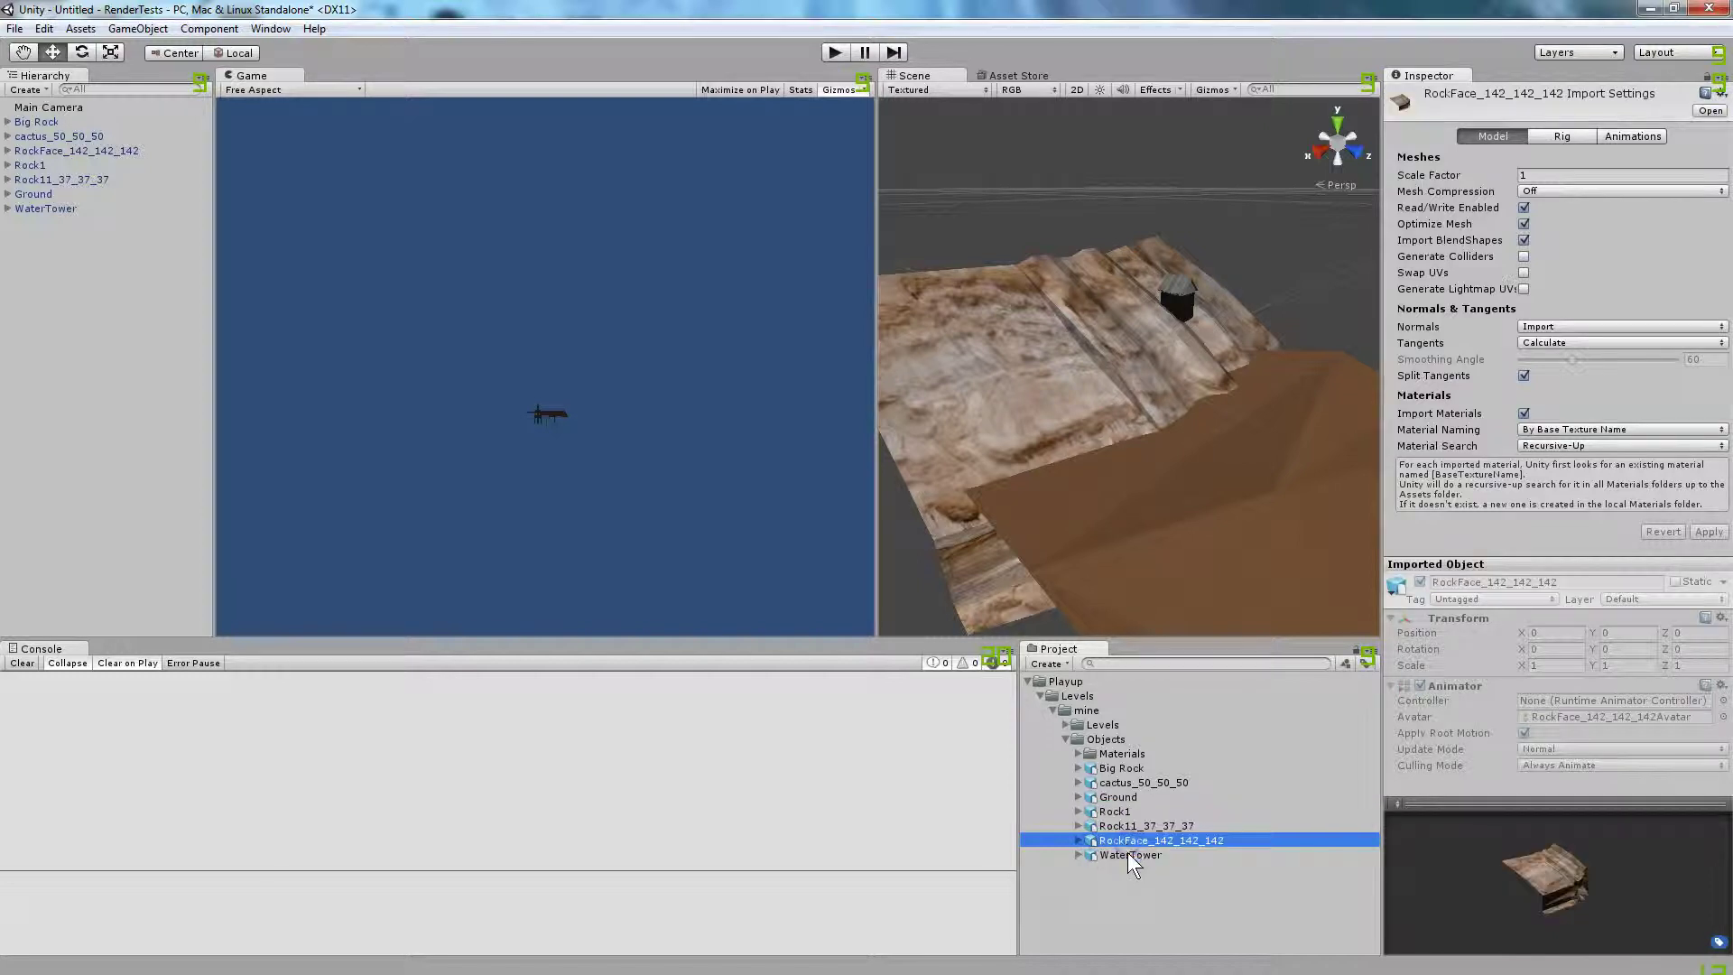
{"action": "left_click", "coordinate": [1128, 854]}
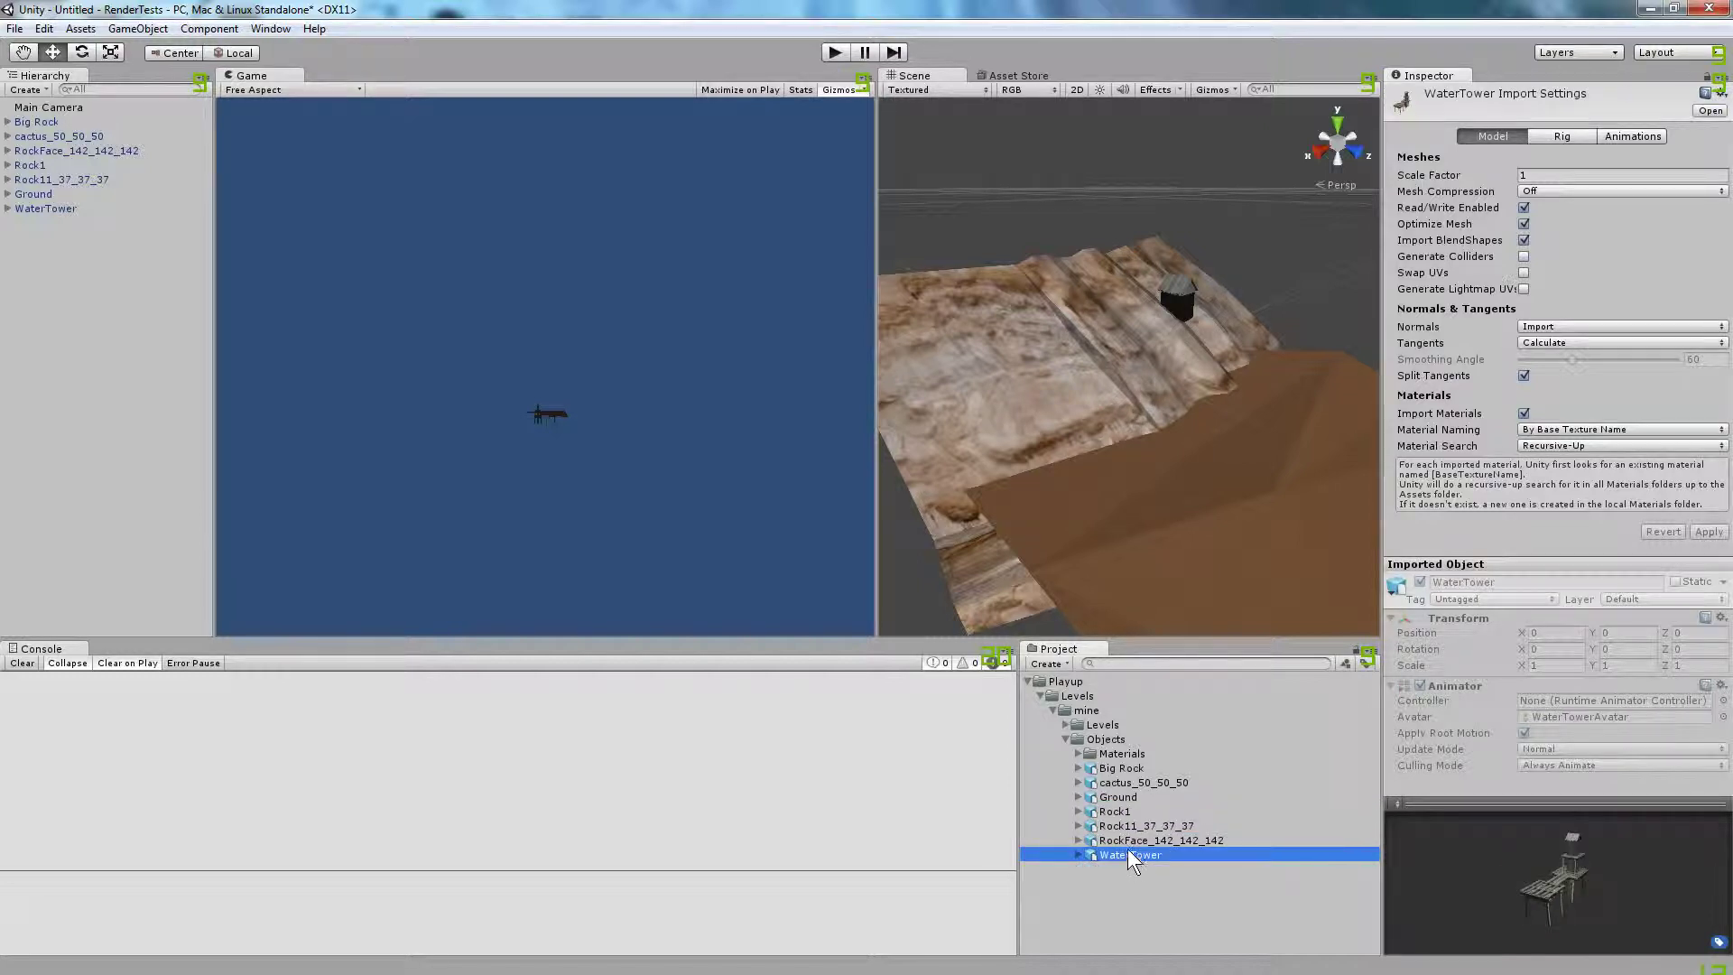
{"action": "left_click", "coordinate": [1091, 435]}
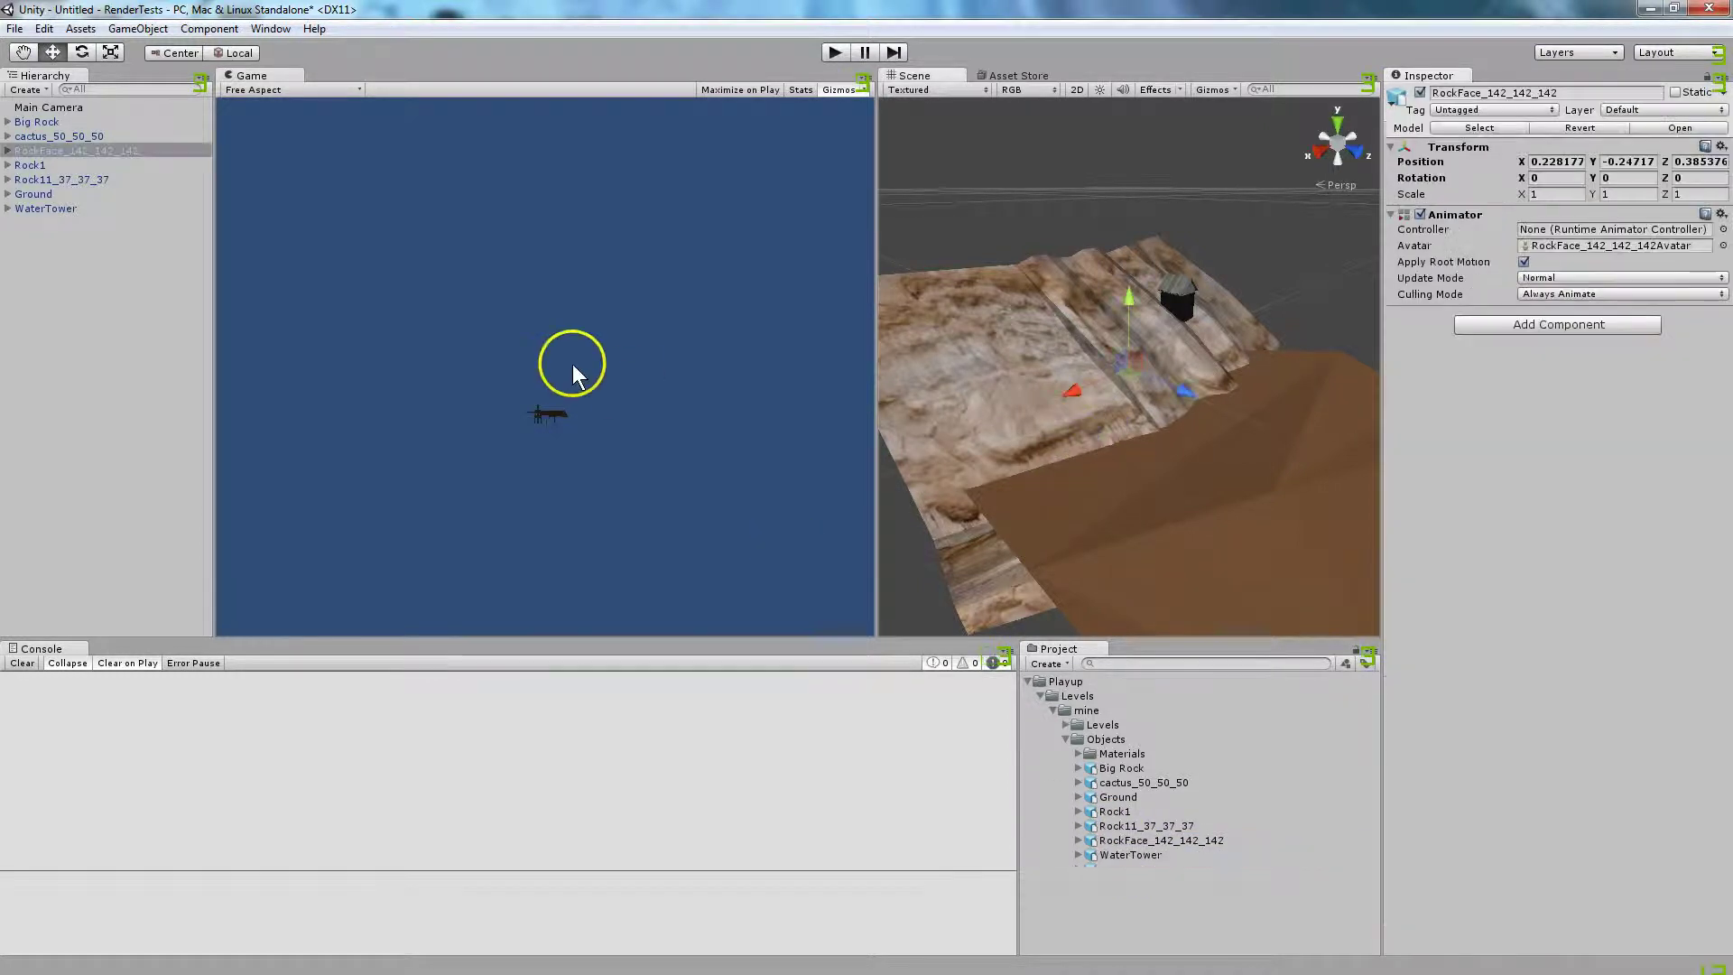
Widen the Scene view over the Game view, clear the selection, and open the Scene tab's options.
{"action": "left_click", "coordinate": [1096, 483]}
{"action": "scroll", "coordinate": [1101, 444], "scroll_direction": "down", "scroll_amount": 5}
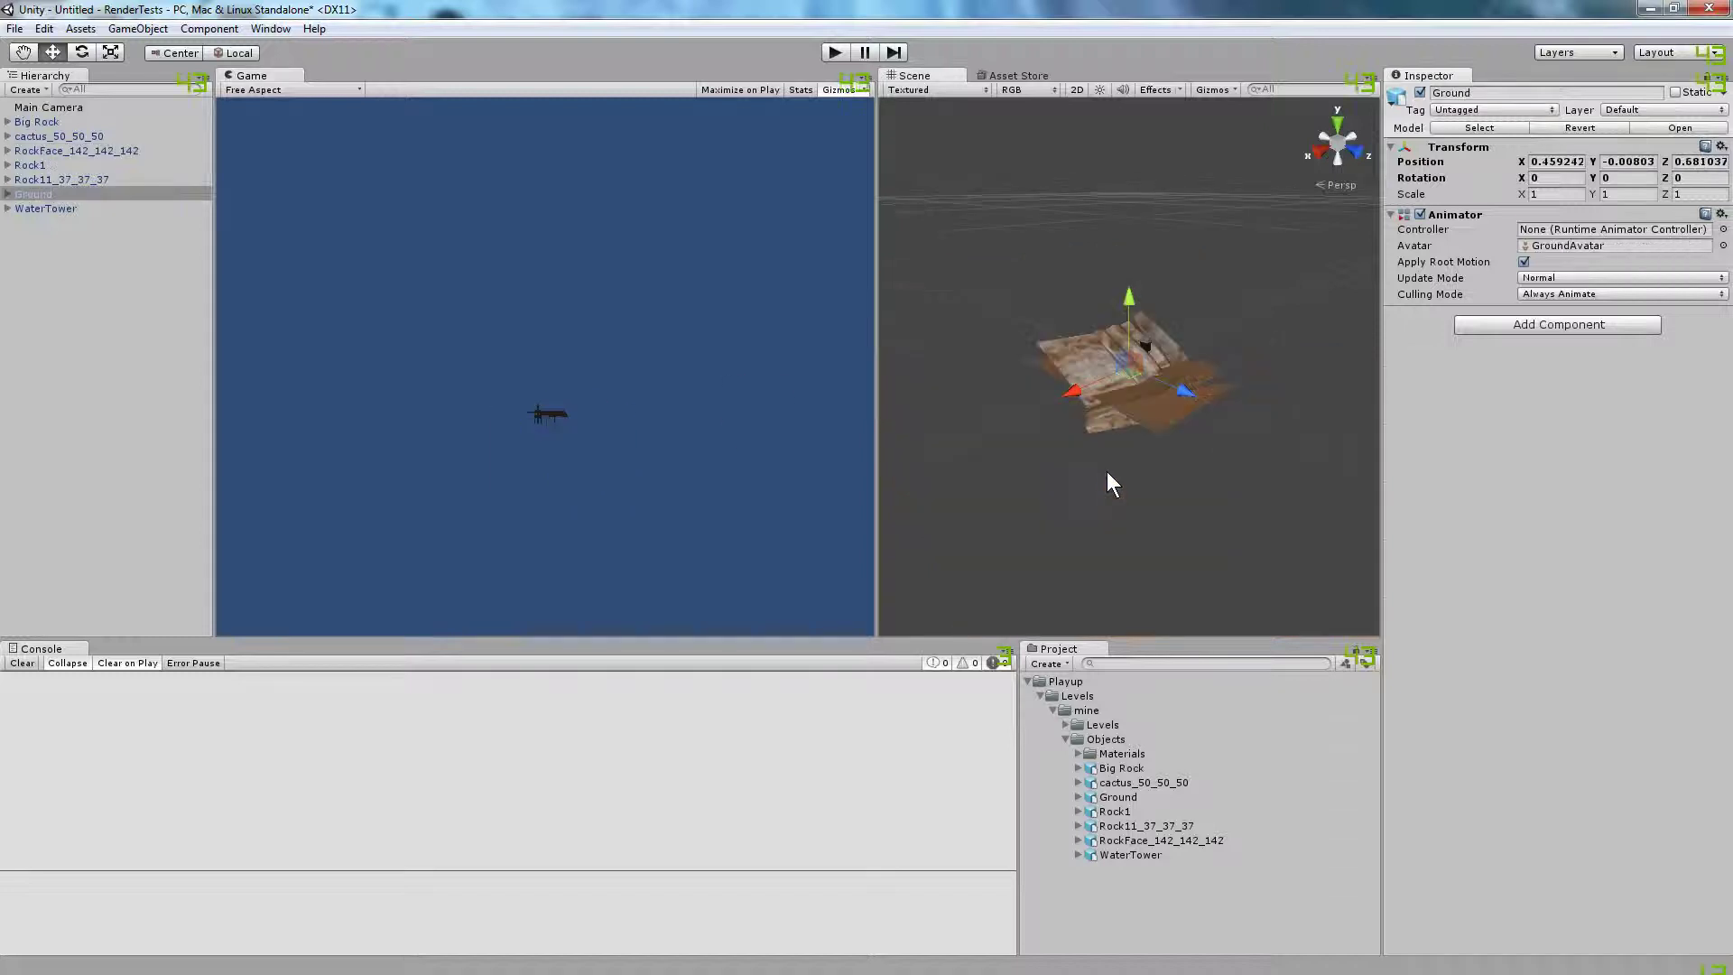
{"action": "scroll", "coordinate": [1144, 424], "scroll_direction": "up", "scroll_amount": 3}
{"action": "left_click_drag", "start_coordinate": [875, 271], "coordinate": [353, 271]}
{"action": "left_click_drag", "start_coordinate": [538, 233], "coordinate": [587, 219]}
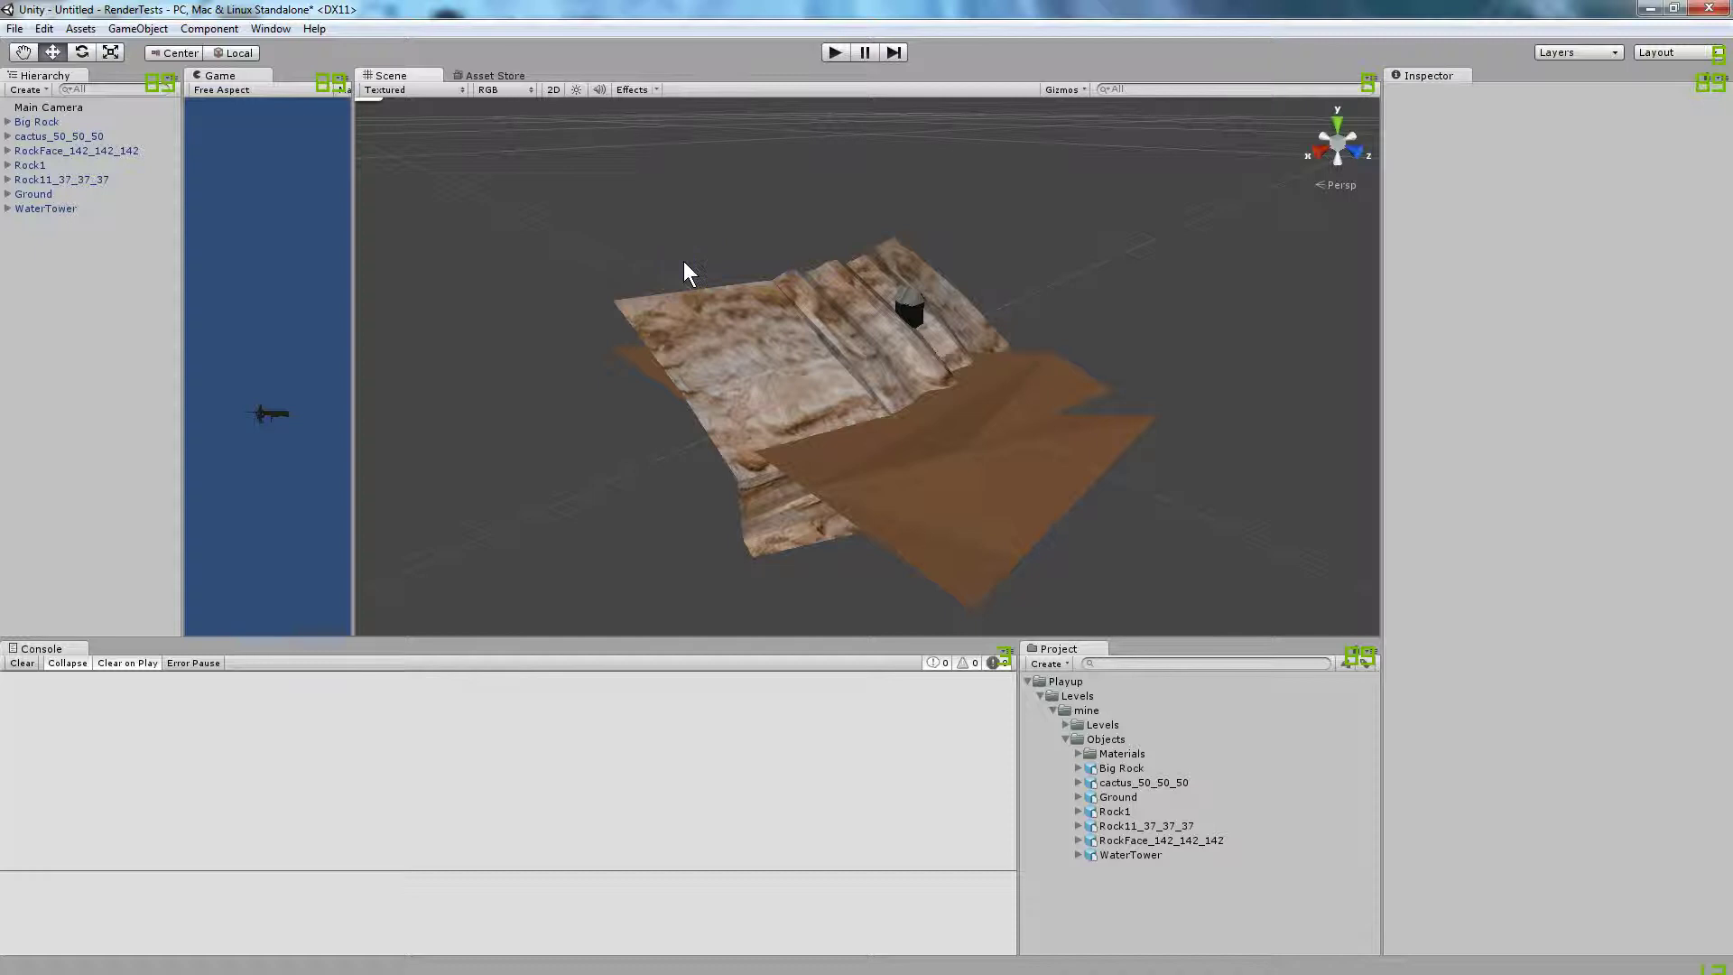
{"action": "key", "text": "alt+space"}
{"action": "key", "text": "Escape"}
{"action": "left_click", "coordinate": [1370, 78]}
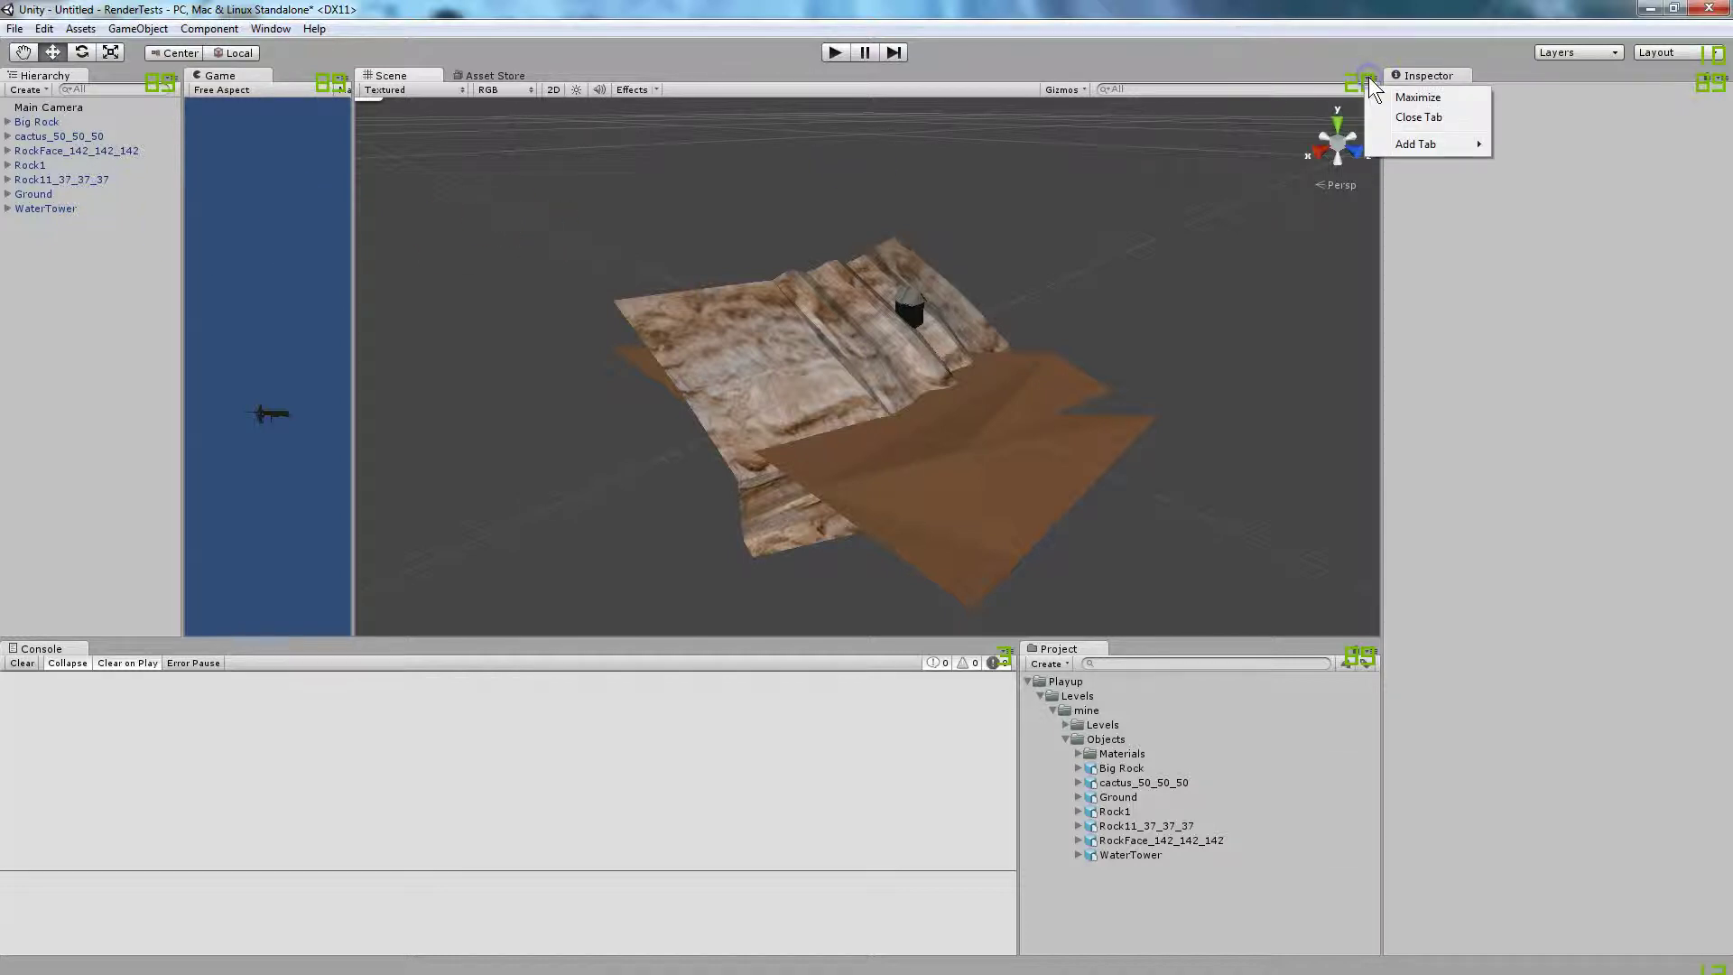
Maximize the Scene view and move the terrain mesh and brown ground plane into place.
{"action": "left_click", "coordinate": [1416, 97]}
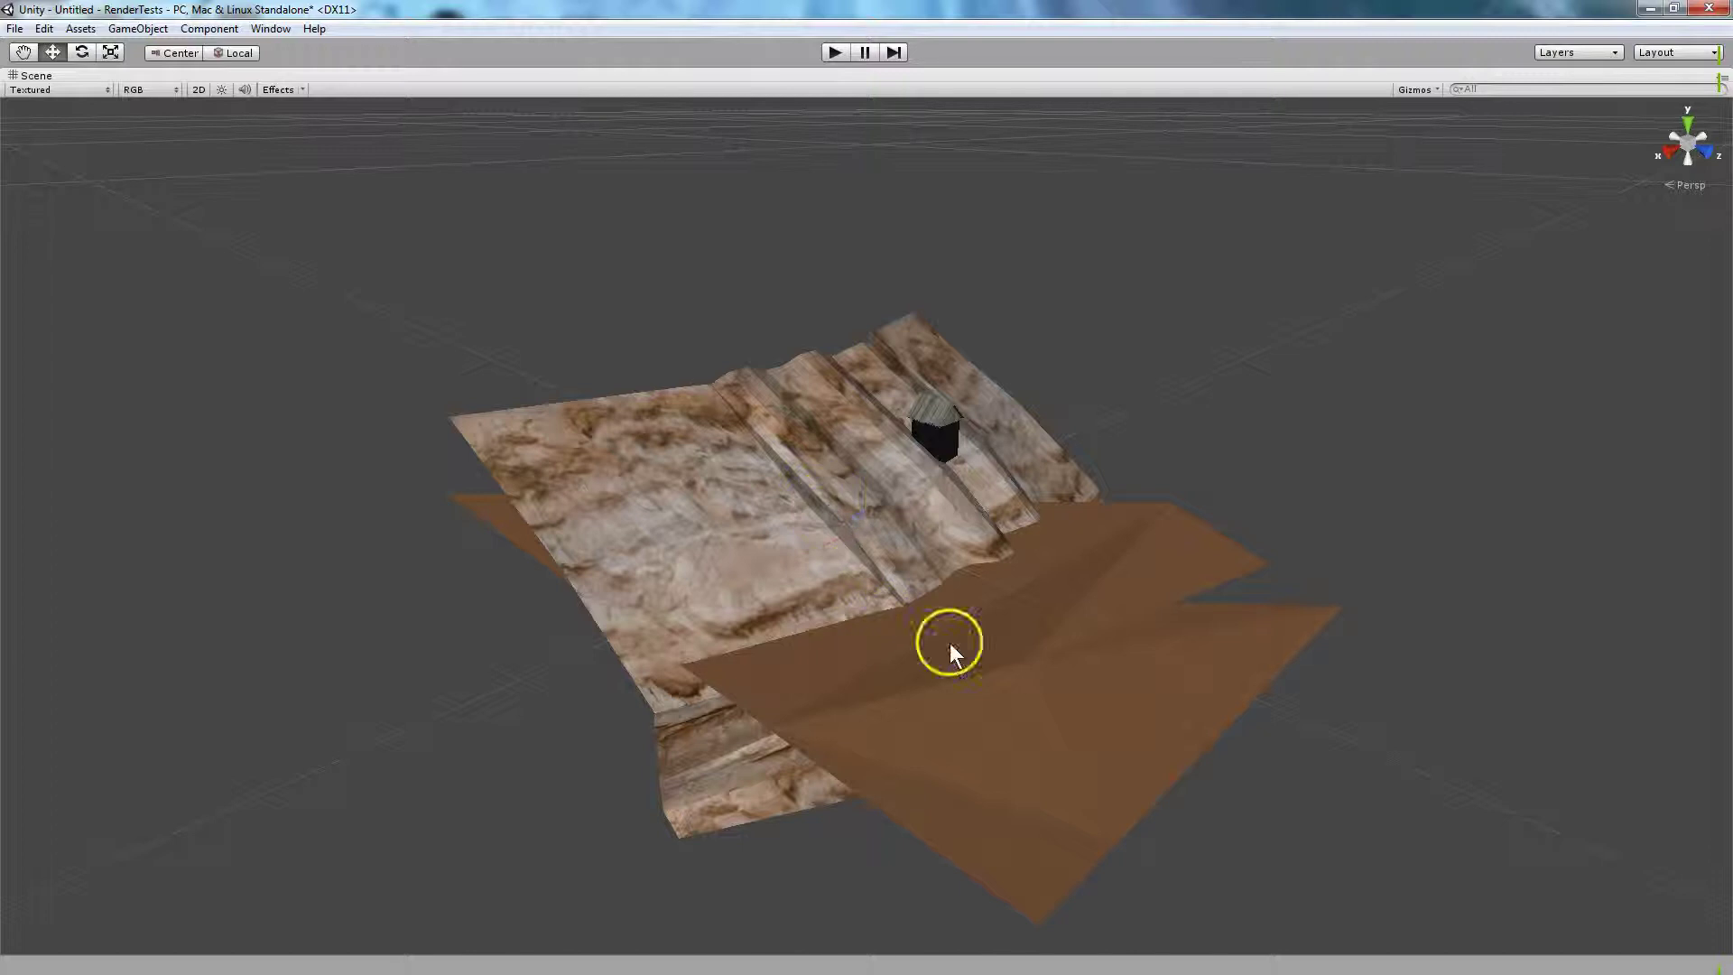
{"action": "left_click_drag", "start_coordinate": [869, 468], "coordinate": [873, 578]}
{"action": "left_click_drag", "start_coordinate": [868, 673], "coordinate": [708, 871]}
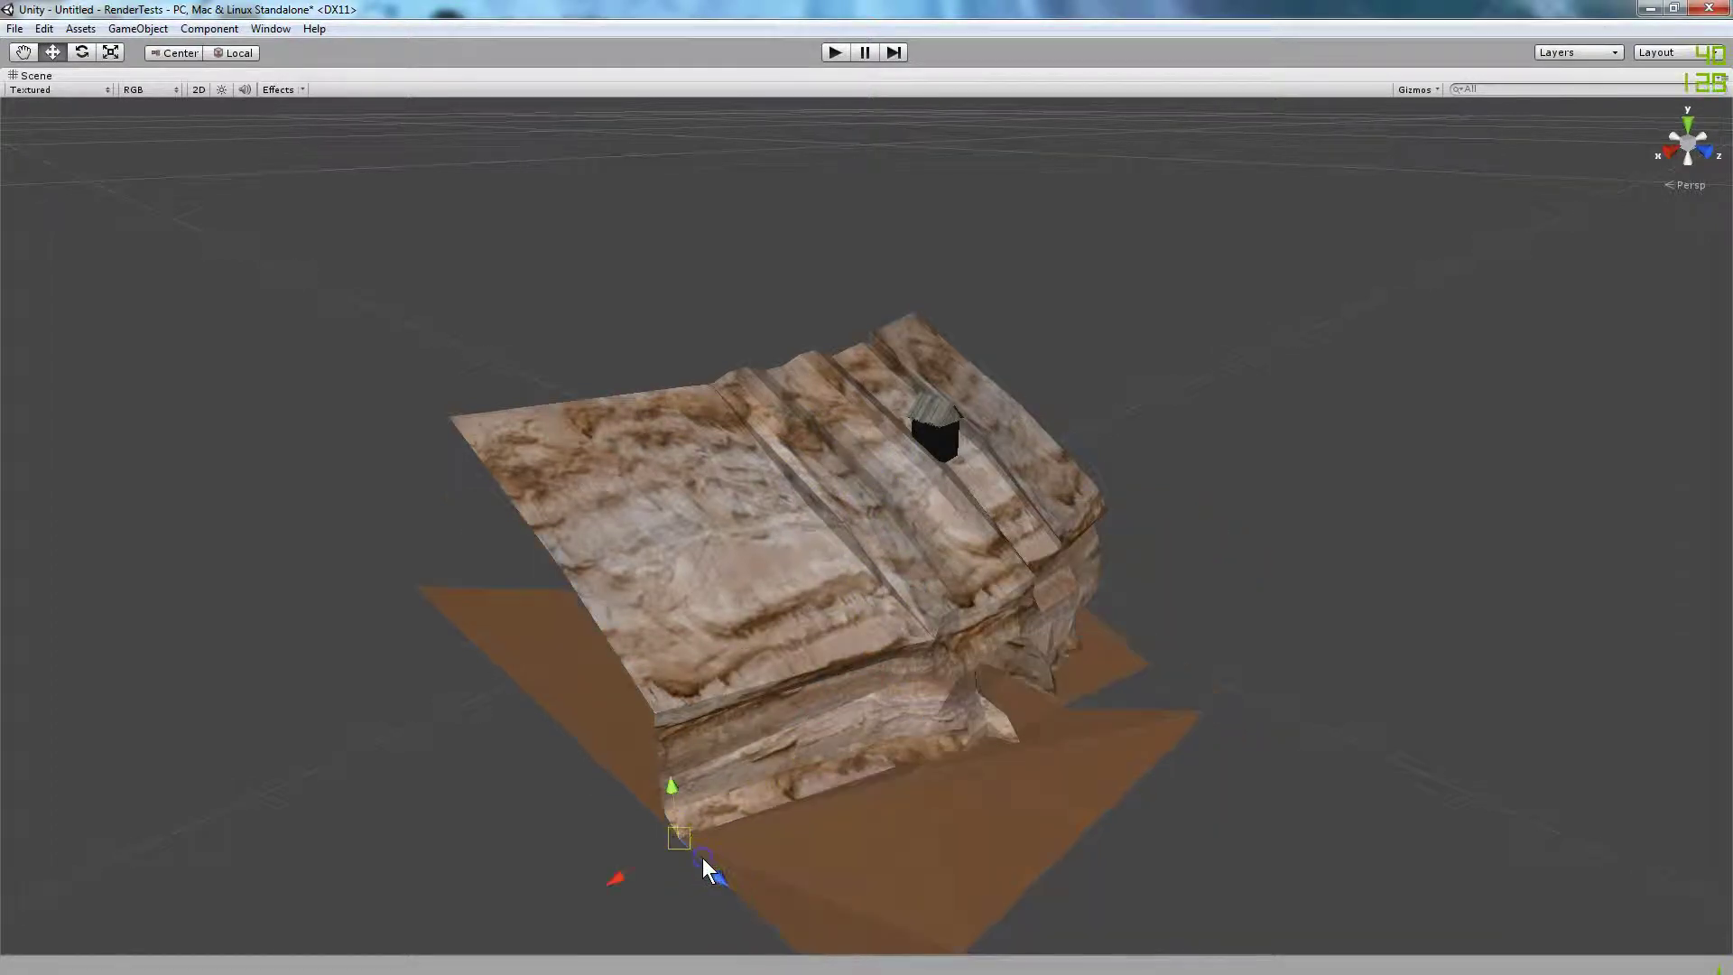
{"action": "left_click", "coordinate": [803, 566]}
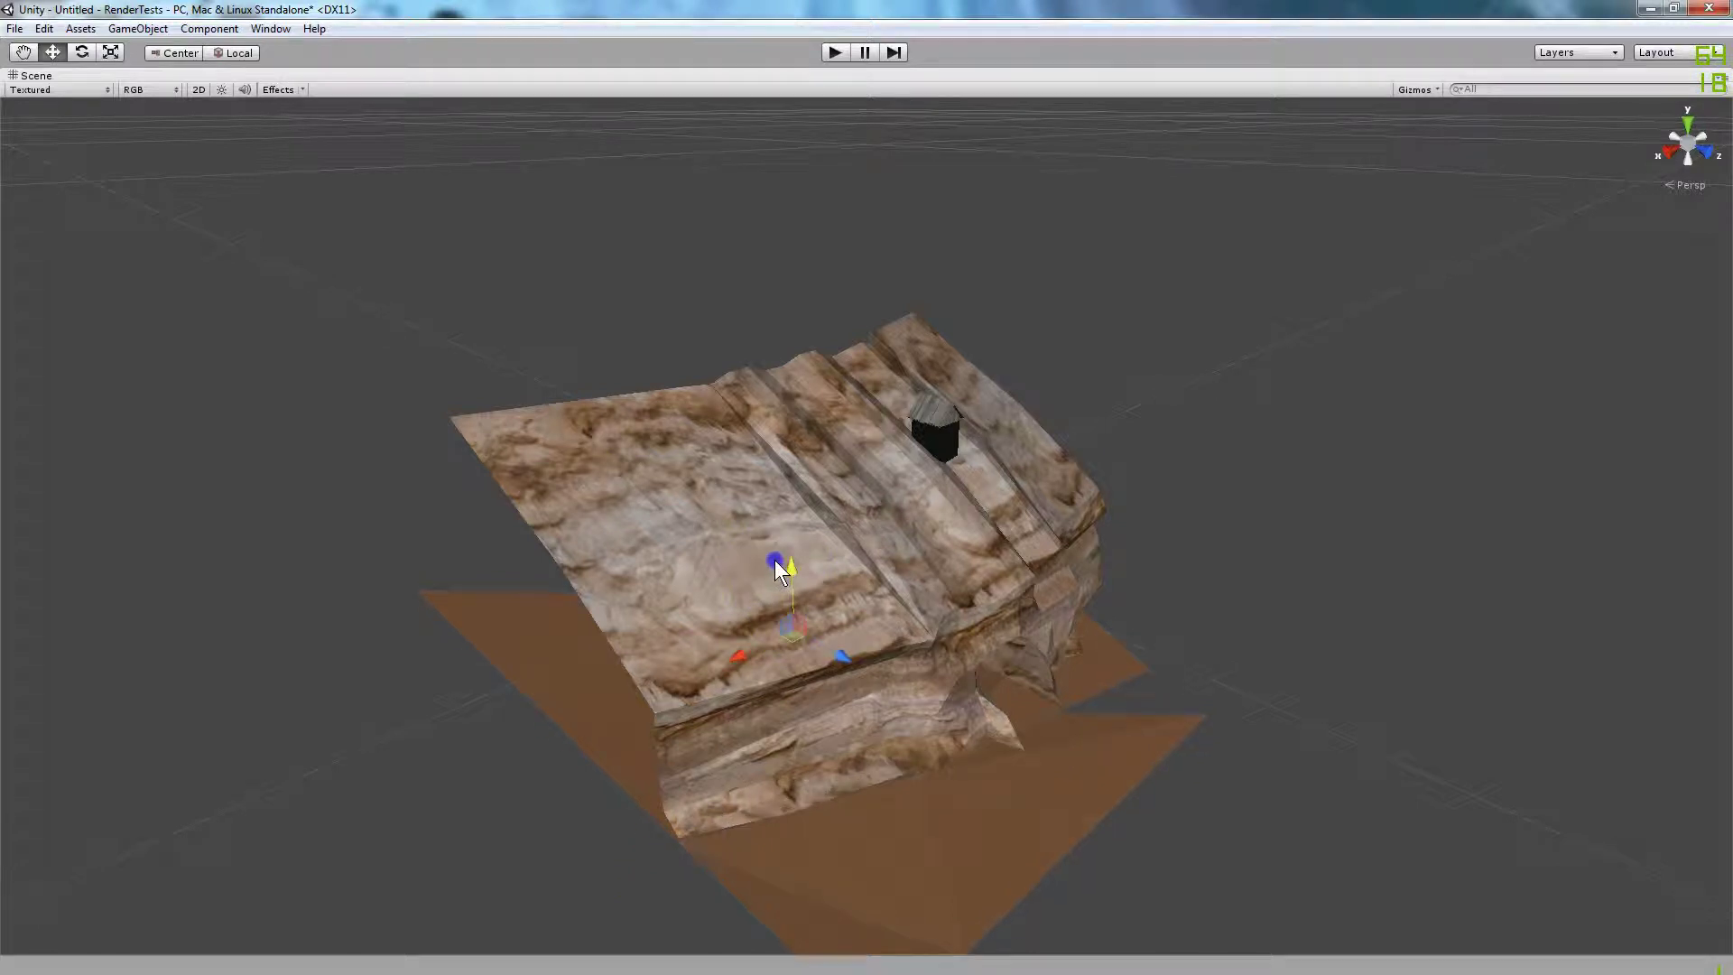
{"action": "left_click_drag", "start_coordinate": [849, 659], "coordinate": [871, 669]}
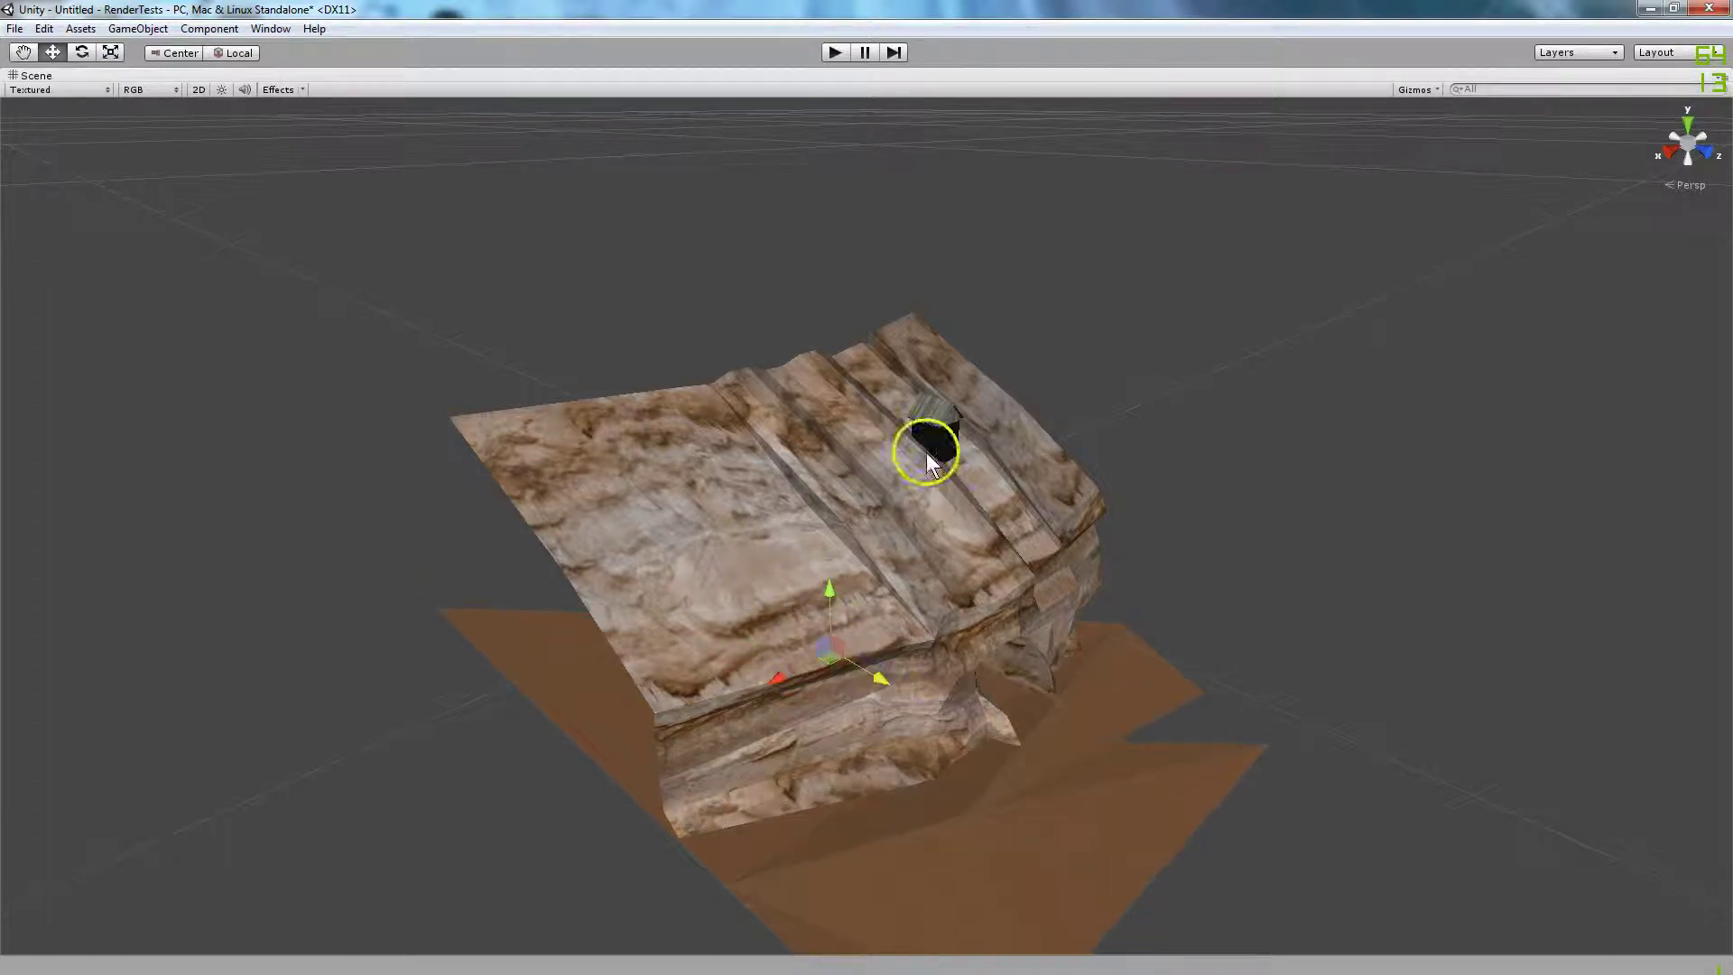
Bring the WaterTower out in front of the rock face, then orbit to review the scene.
{"action": "left_click", "coordinate": [924, 433]}
{"action": "left_click_drag", "start_coordinate": [910, 550], "coordinate": [921, 820]}
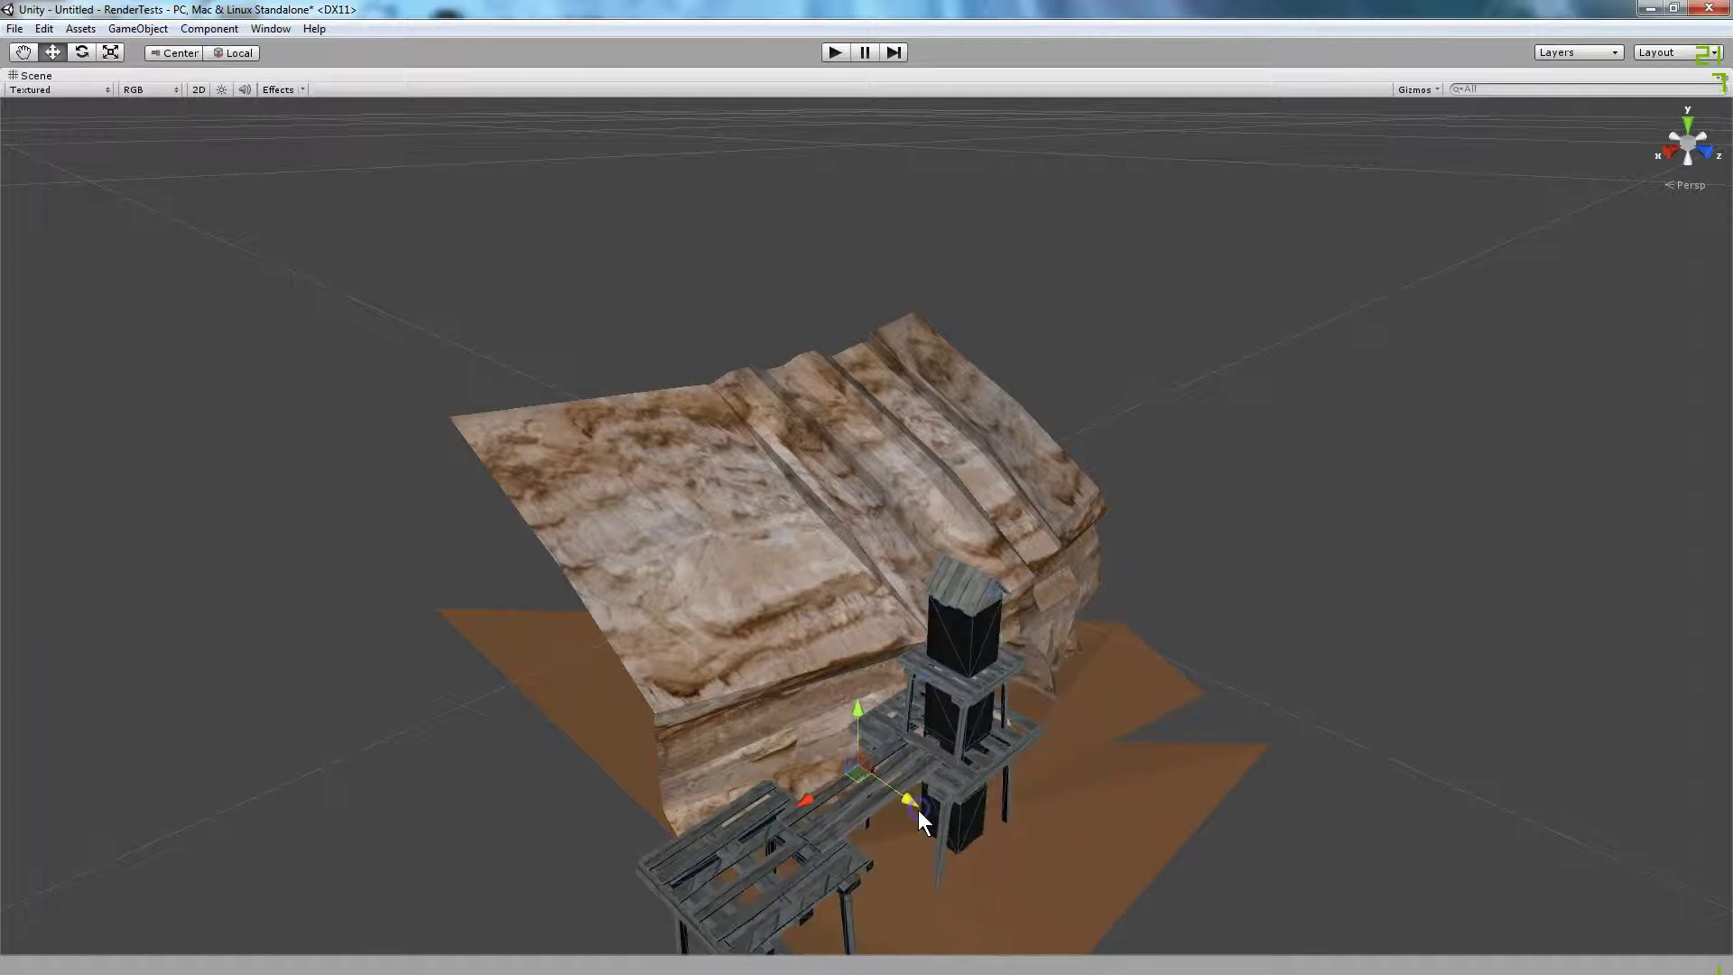
{"action": "left_click_drag", "start_coordinate": [950, 891], "coordinate": [935, 891]}
{"action": "key", "text": "ctrl+z"}
{"action": "key", "text": "ctrl+y"}
{"action": "key", "text": "ctrl+z"}
{"action": "left_click", "coordinate": [927, 856]}
{"action": "left_click_drag", "start_coordinate": [897, 652], "coordinate": [615, 721]}
{"action": "left_click_drag", "start_coordinate": [518, 675], "coordinate": [997, 541], "text": "alt"}
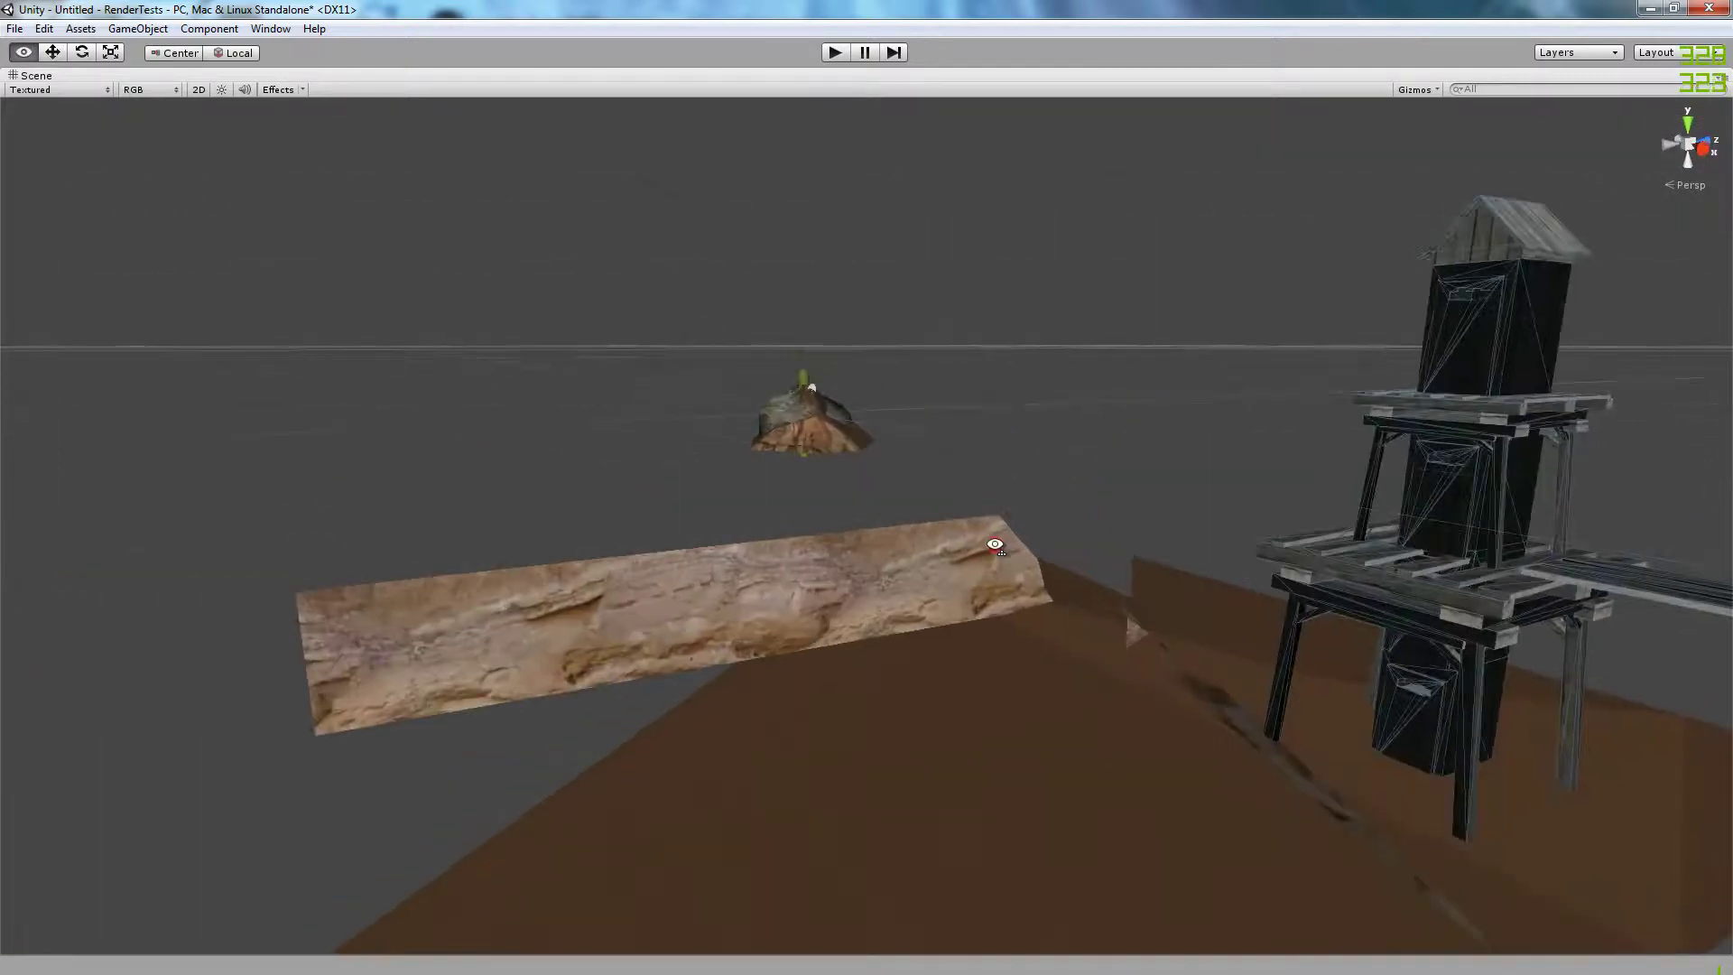
{"action": "left_click_drag", "start_coordinate": [994, 544], "coordinate": [918, 549], "text": "alt"}
Select the small orange rock, shift it along the depth axis, and lower it.
{"action": "left_click", "coordinate": [912, 533]}
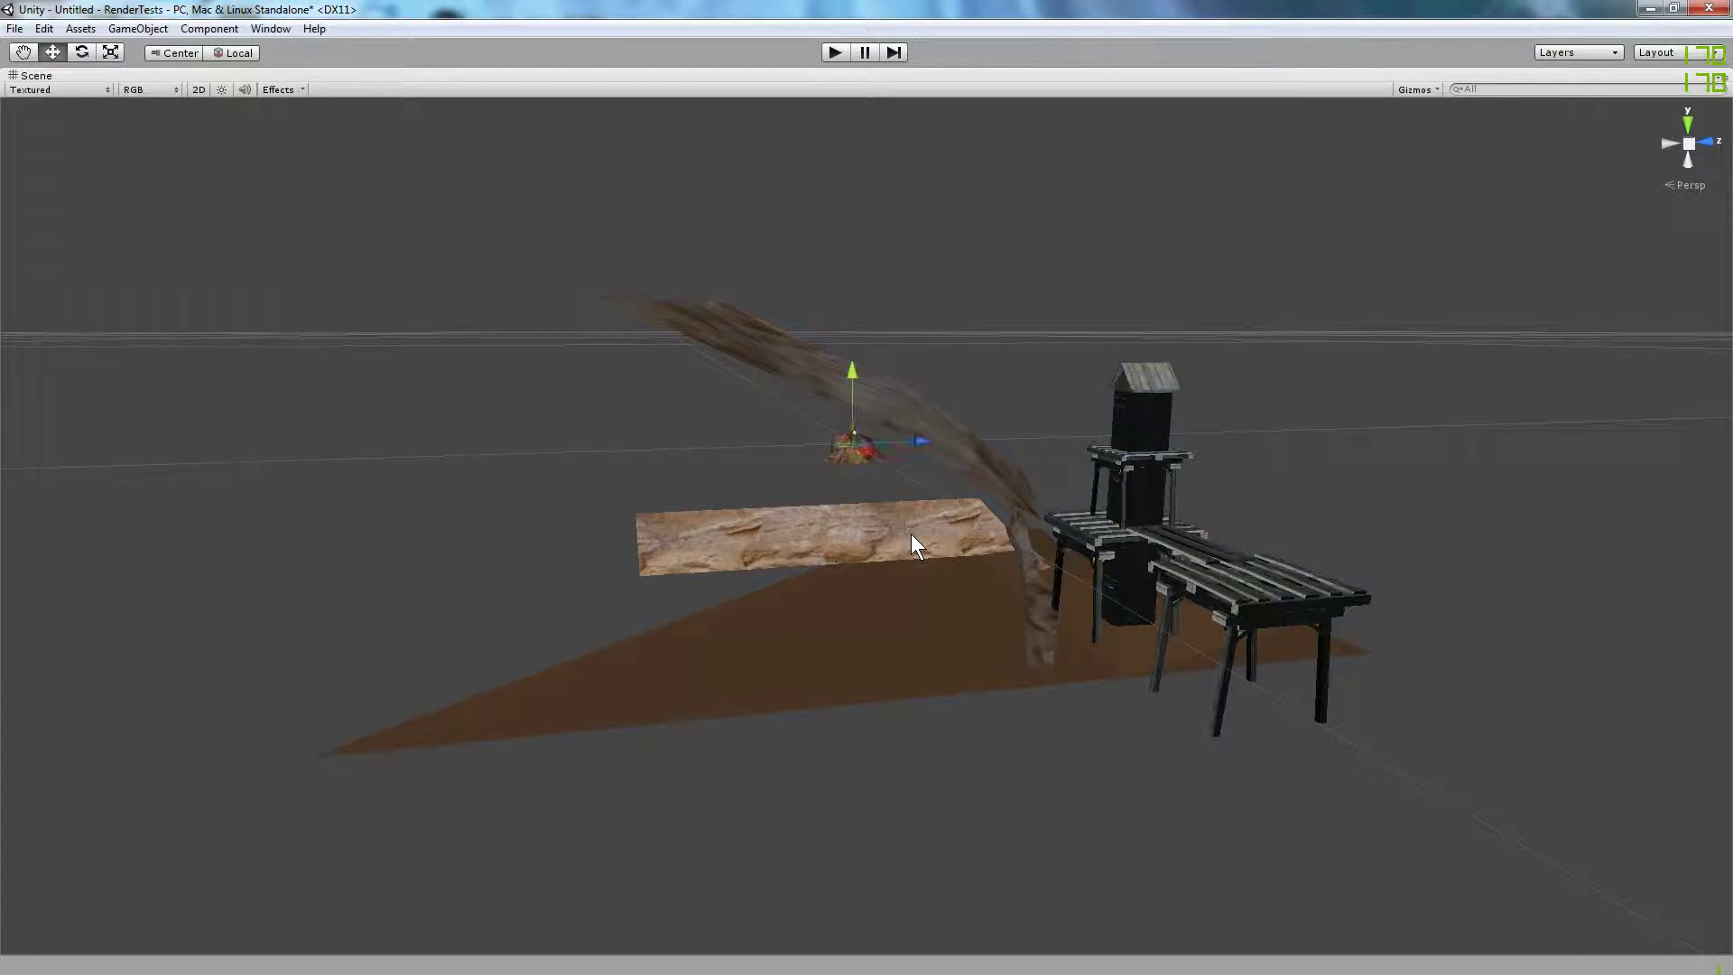
{"action": "left_click_drag", "start_coordinate": [863, 457], "coordinate": [1285, 398], "text": "alt"}
{"action": "scroll", "coordinate": [1286, 398], "scroll_direction": "up", "scroll_amount": 5}
{"action": "left_click", "coordinate": [842, 441]}
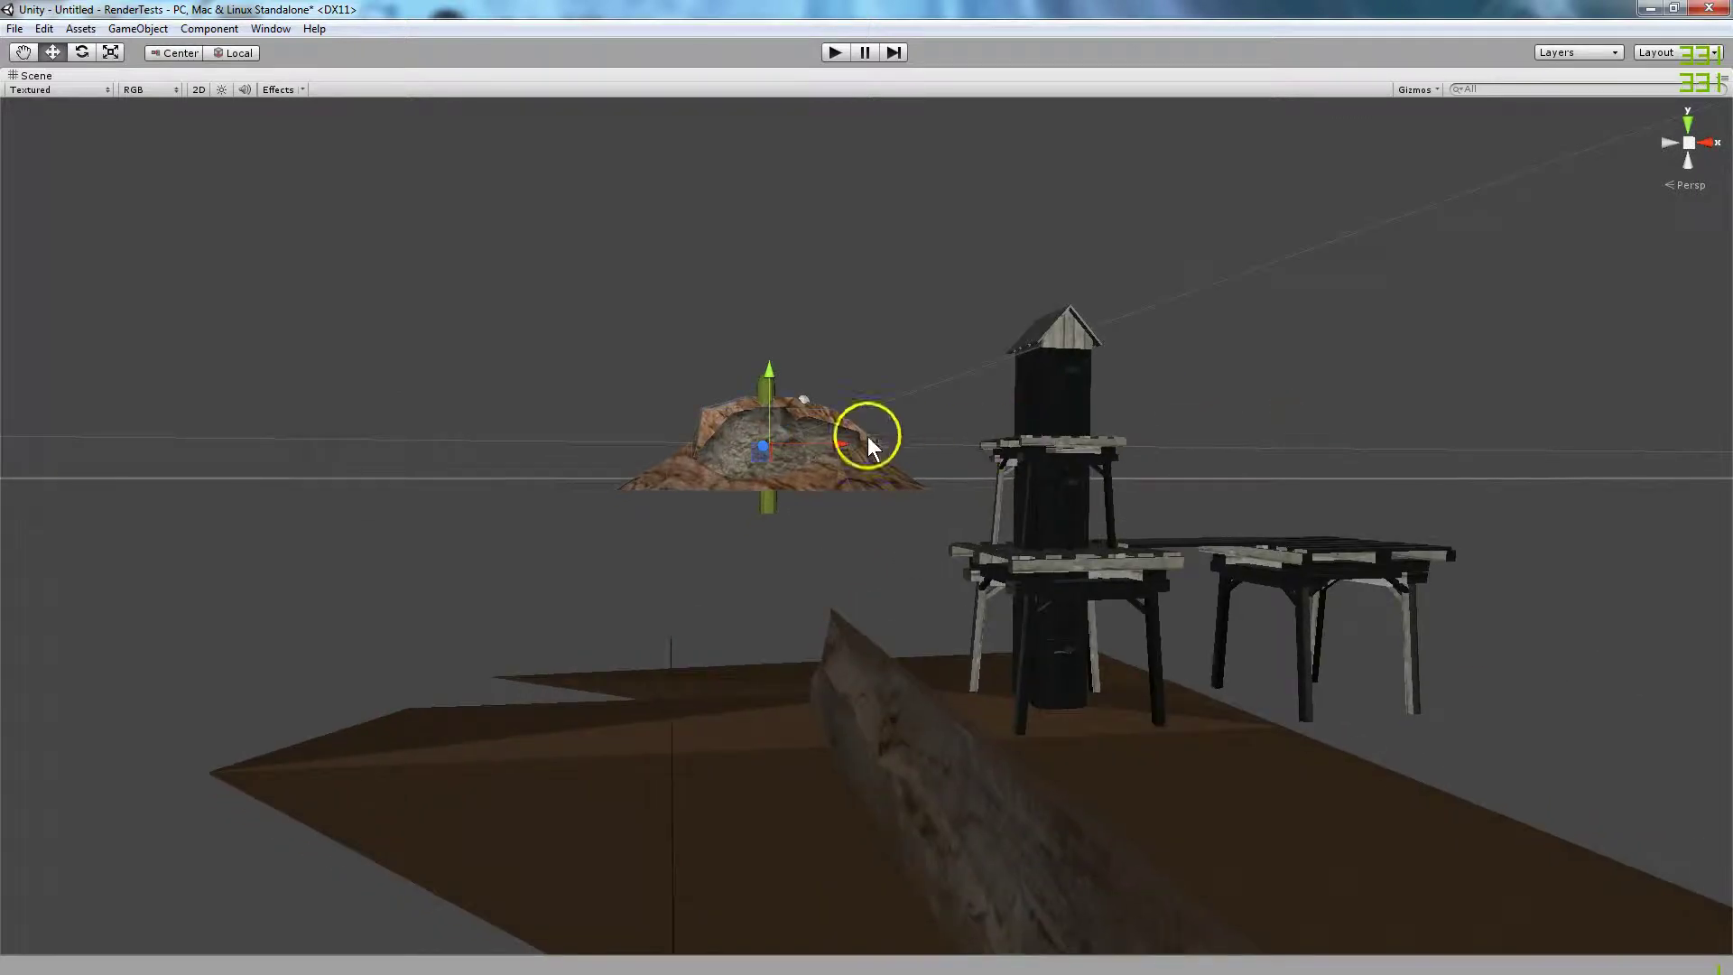
{"action": "left_click_drag", "start_coordinate": [839, 451], "coordinate": [704, 433]}
{"action": "left_click_drag", "start_coordinate": [638, 387], "coordinate": [623, 762]}
Set the small rock on the ground at the rock face, then select and zoom to the water tower.
{"action": "left_click", "coordinate": [629, 821]}
{"action": "left_click_drag", "start_coordinate": [629, 822], "coordinate": [1257, 673]}
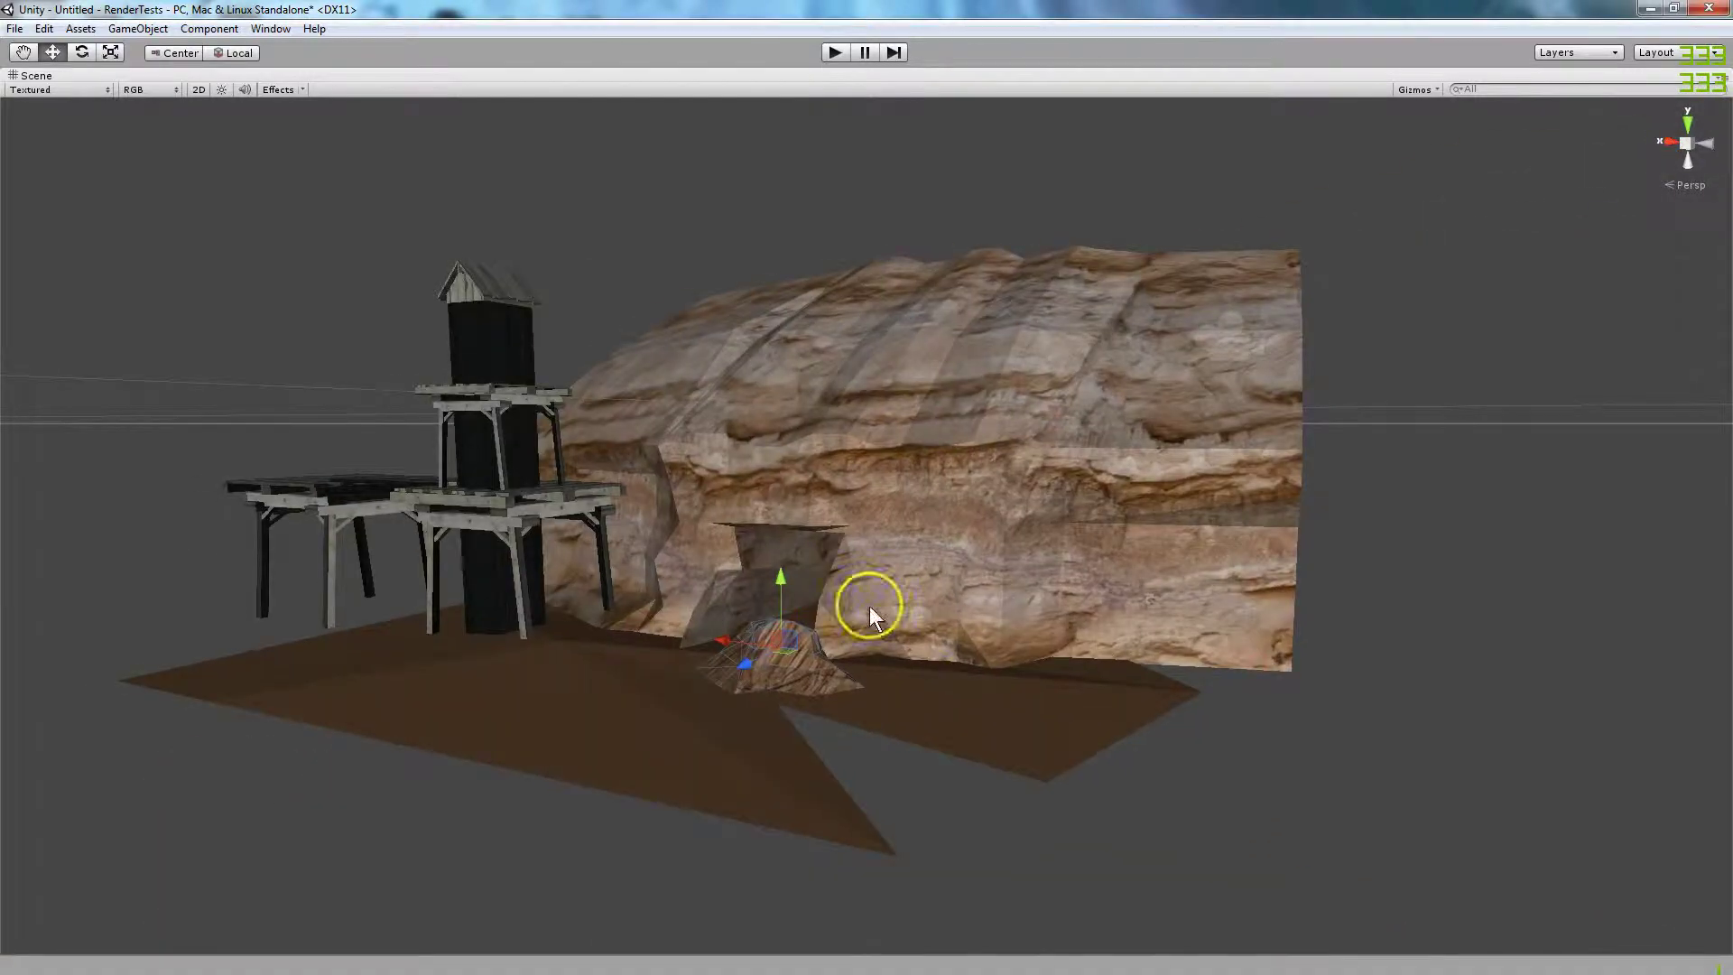
{"action": "left_click_drag", "start_coordinate": [785, 592], "coordinate": [722, 662]}
{"action": "left_click", "coordinate": [496, 383]}
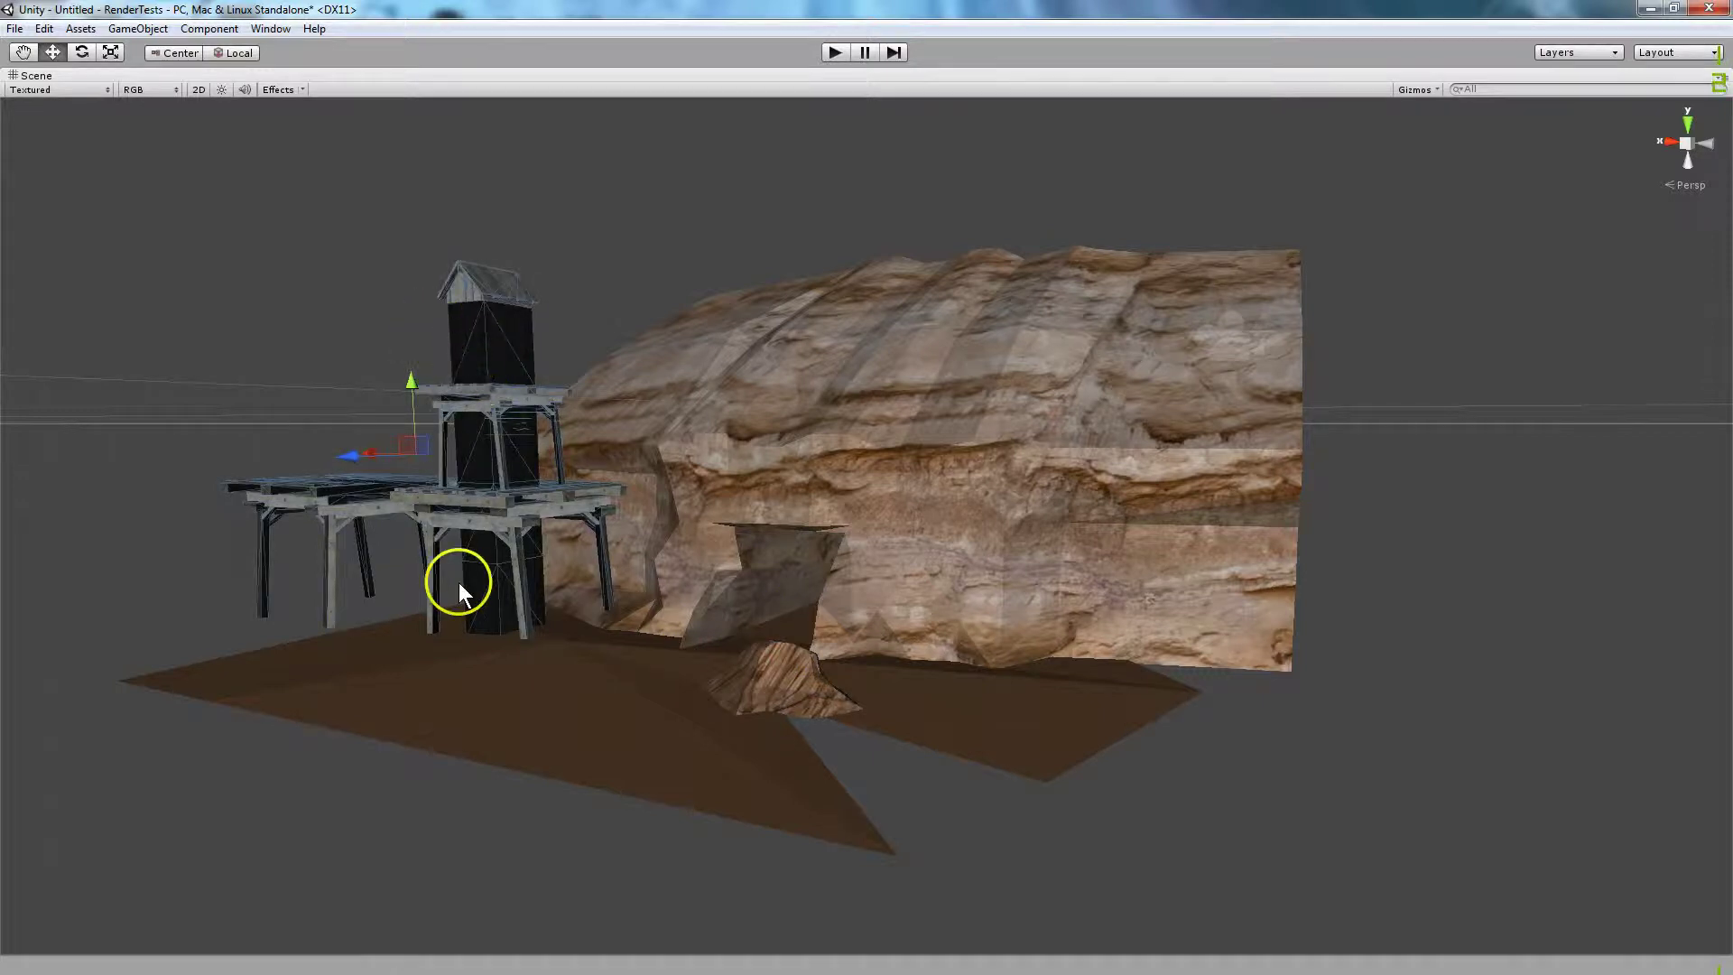
{"action": "scroll", "coordinate": [471, 341], "scroll_direction": "up", "scroll_amount": 3}
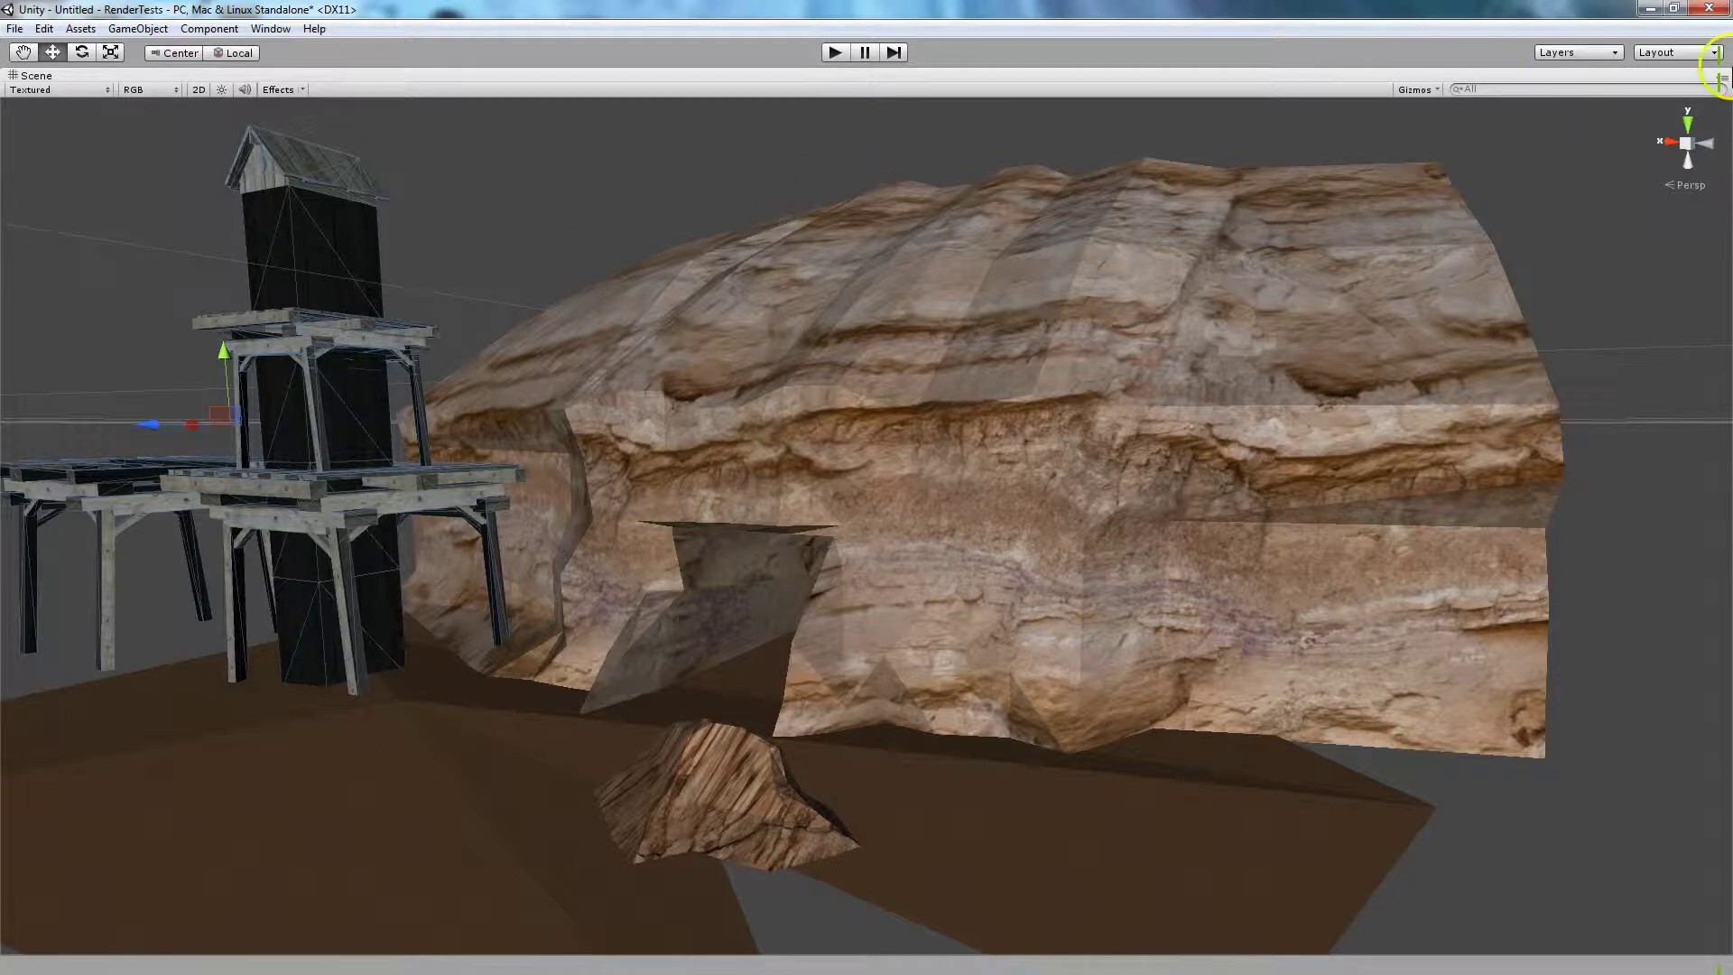
Restore the full editor layout and select all seven models from Big Rock onward.
{"action": "left_click", "coordinate": [1721, 78]}
{"action": "left_click", "coordinate": [1662, 100]}
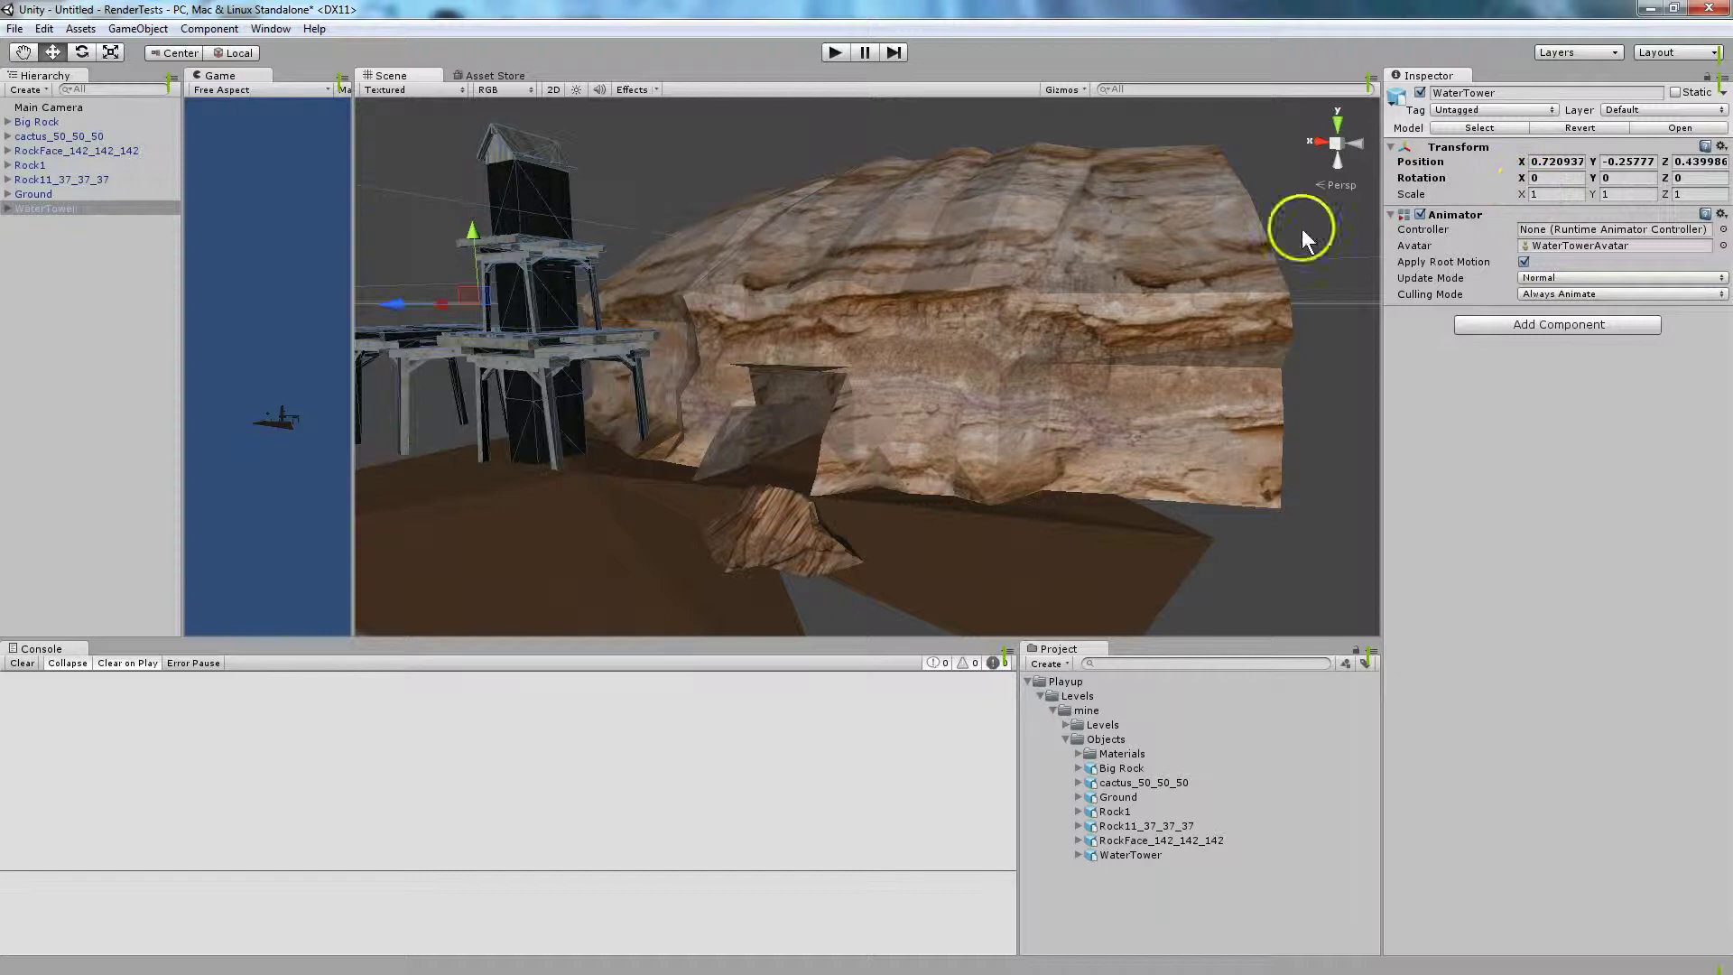
{"action": "left_click", "coordinate": [1122, 768]}
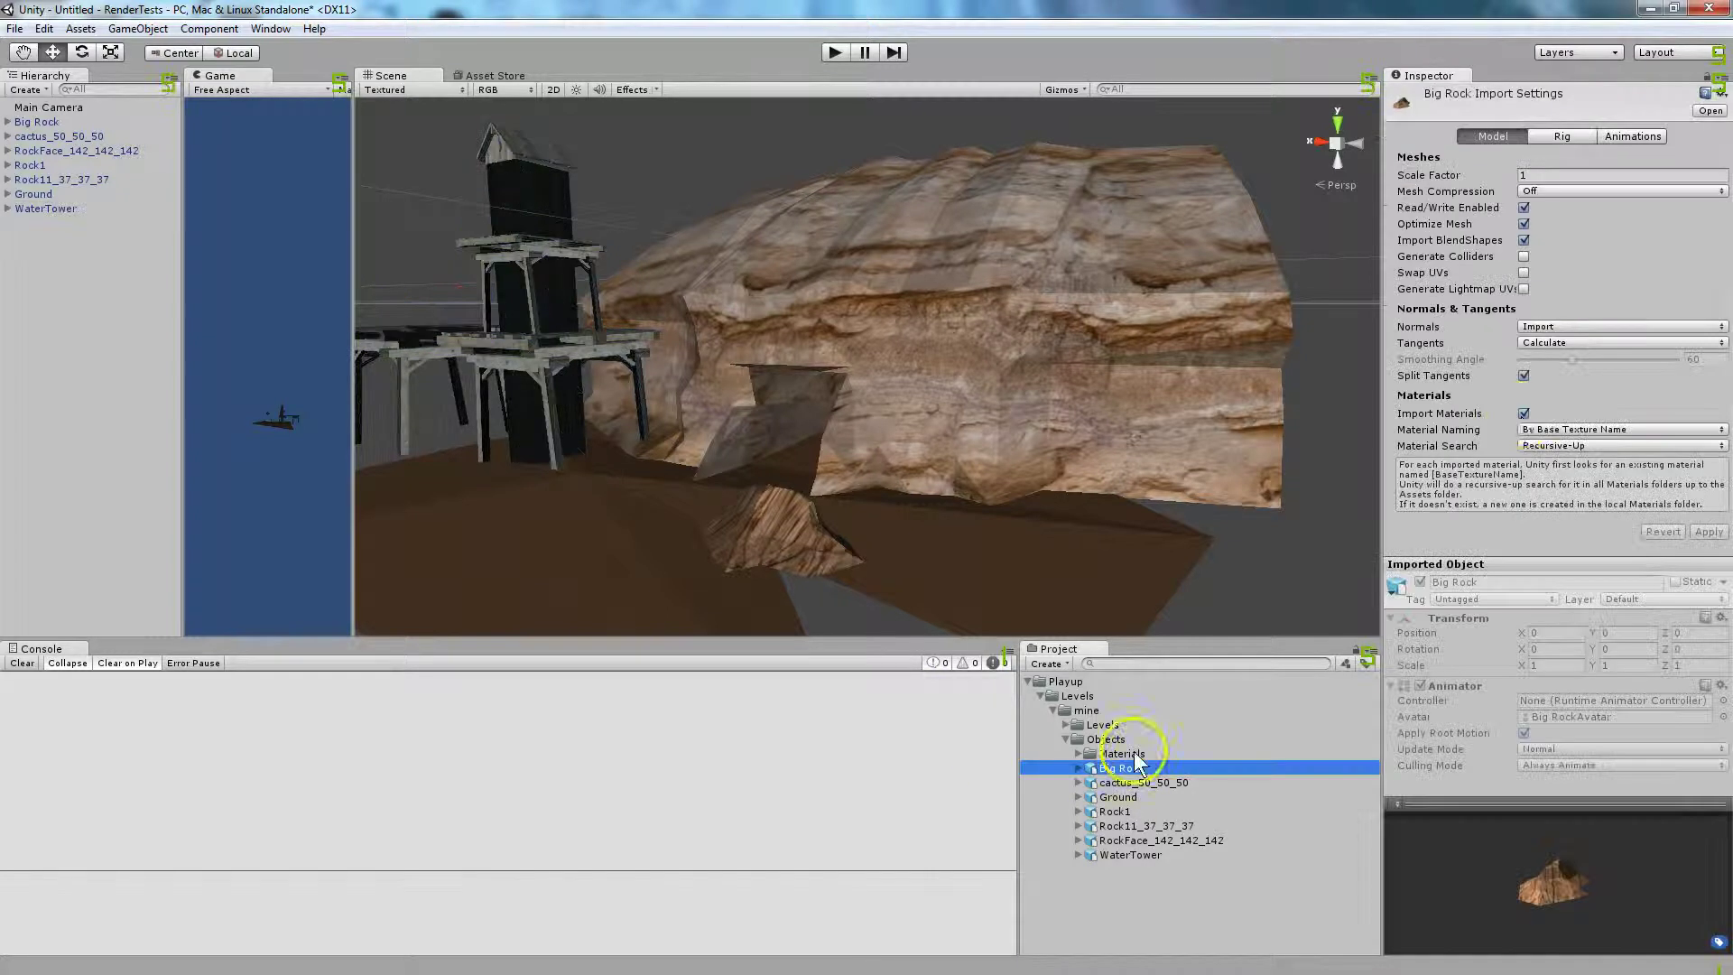
{"action": "left_click", "coordinate": [1134, 854], "text": "shift"}
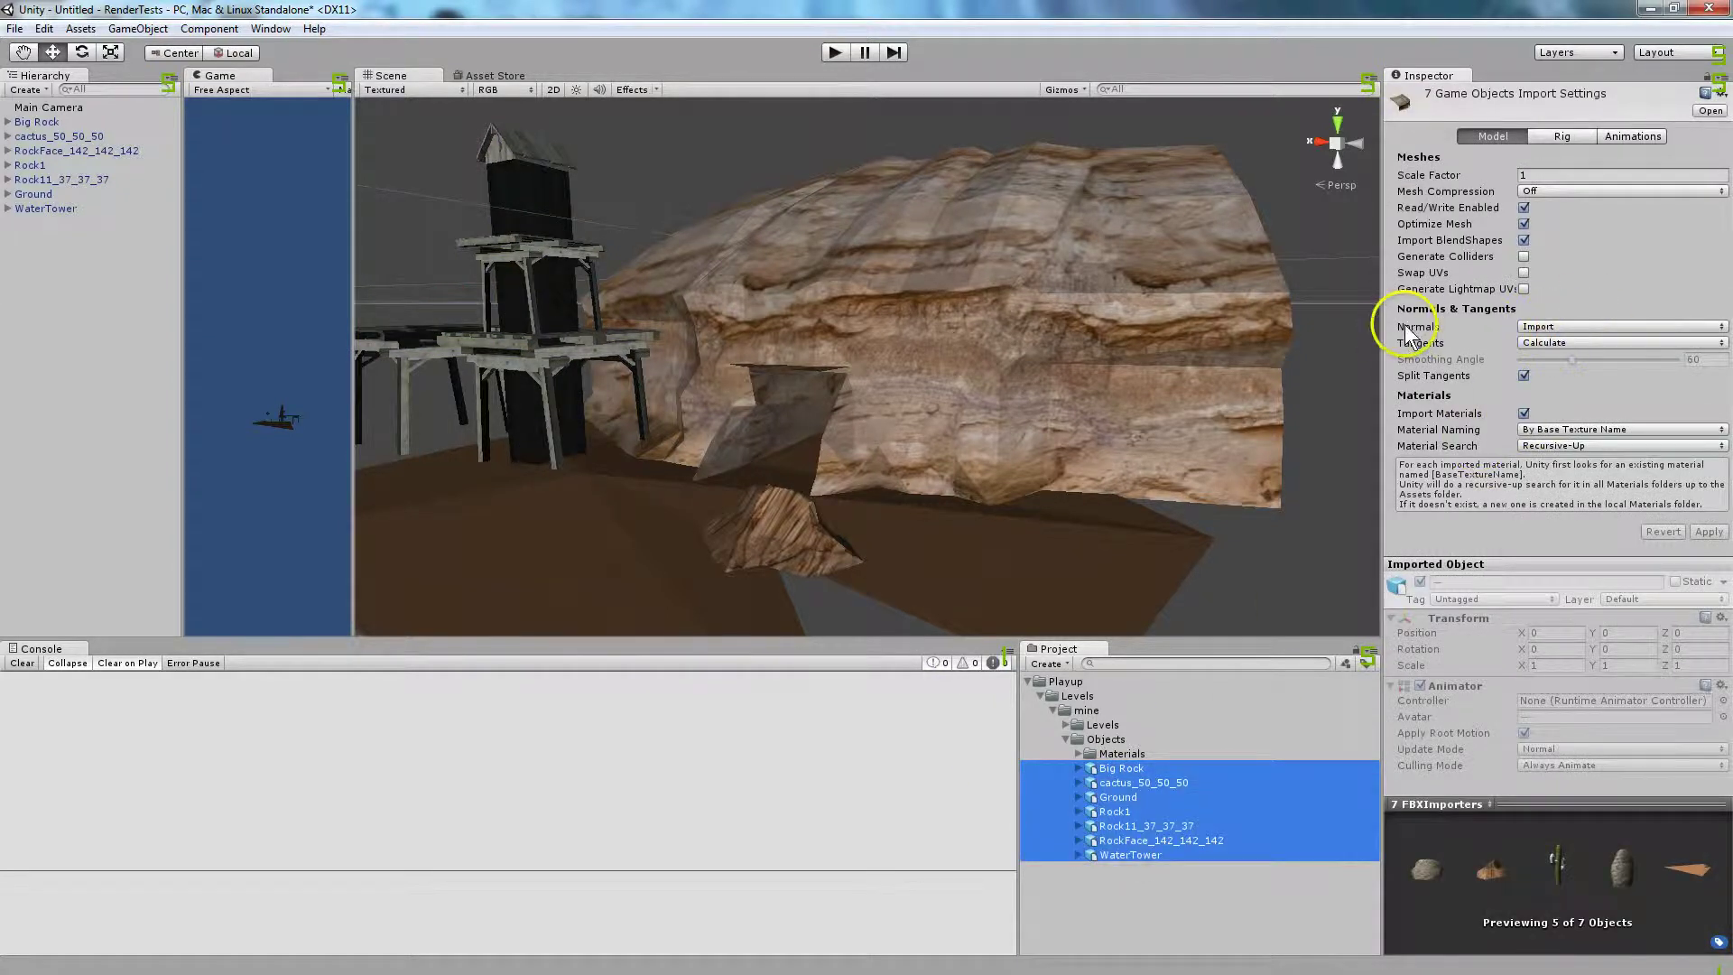
Set Normals to Calculate with smoothing angle 60 and apply to reimport the models.
{"action": "left_click", "coordinate": [1544, 327]}
{"action": "left_click", "coordinate": [1545, 360]}
{"action": "left_click", "coordinate": [1709, 532]}
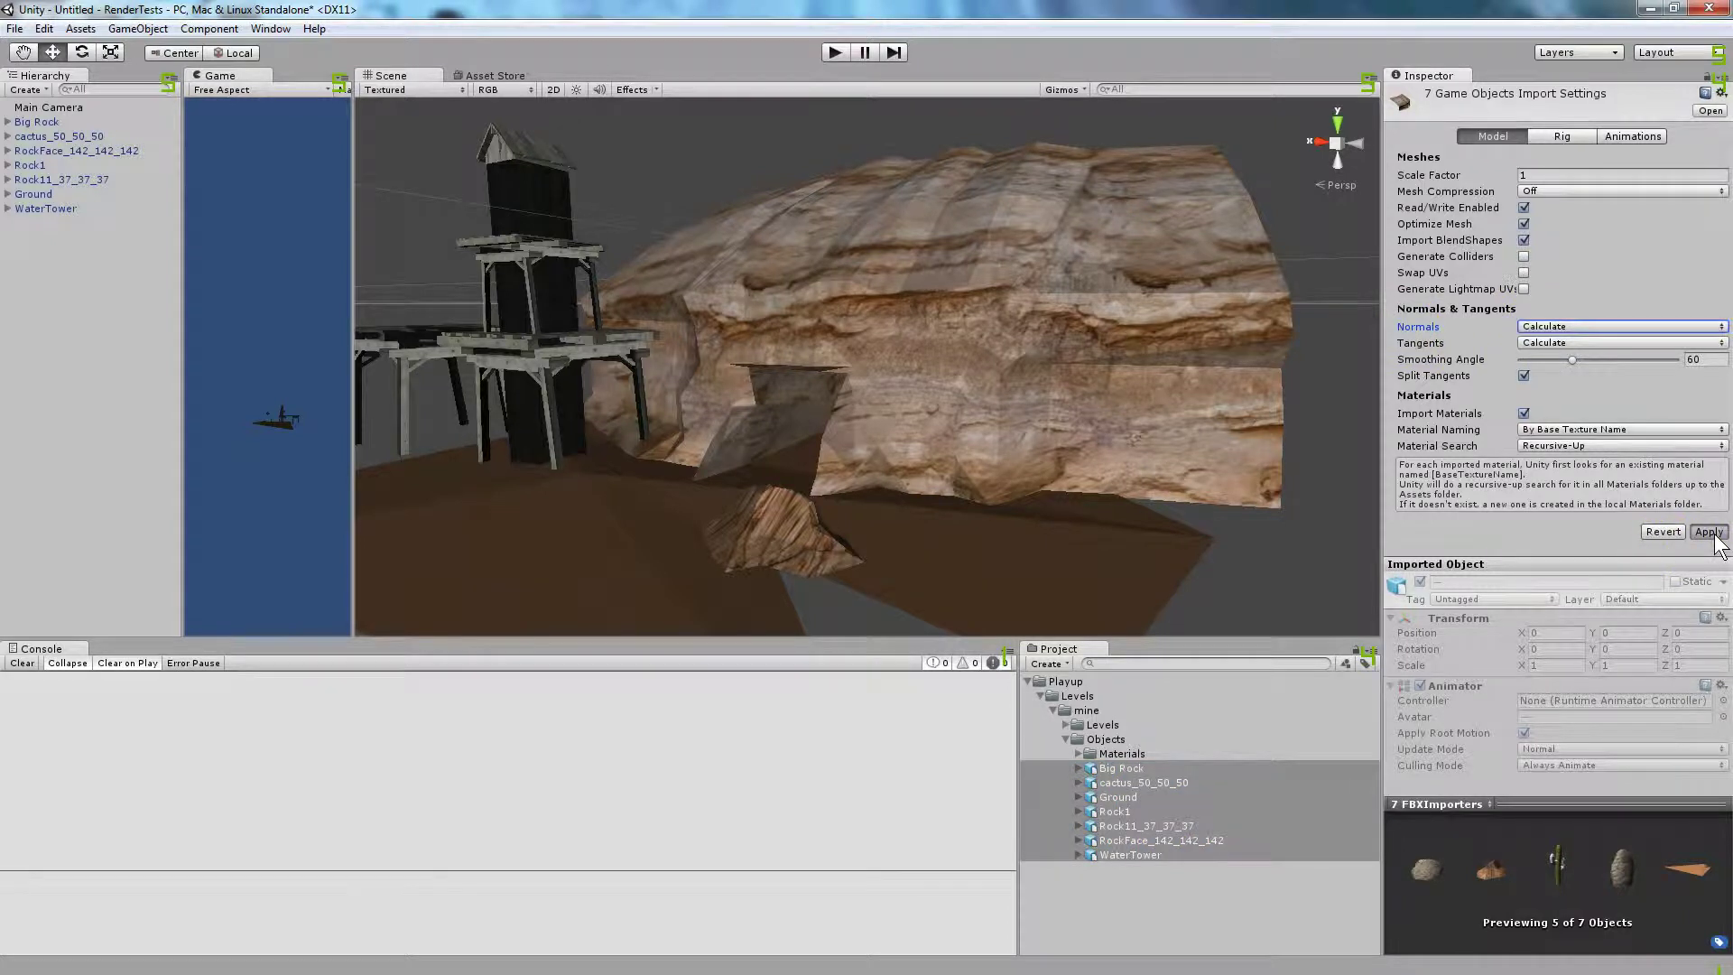
{"action": "left_click", "coordinate": [798, 538]}
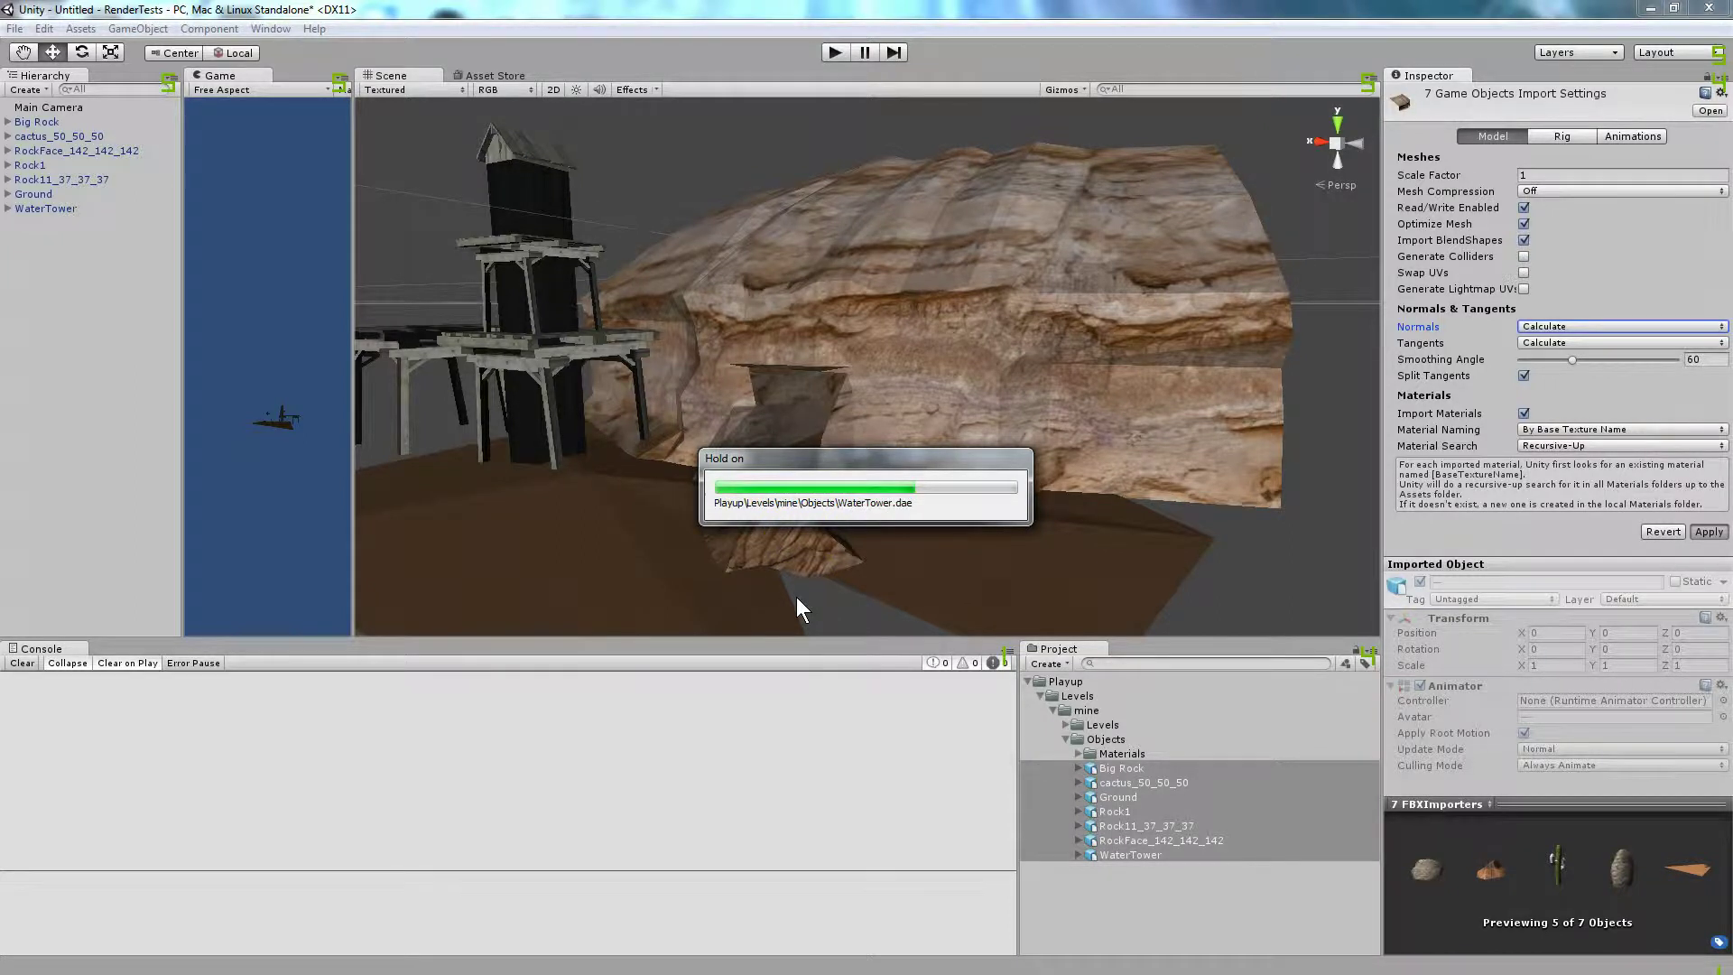
{"action": "left_click", "coordinate": [501, 333]}
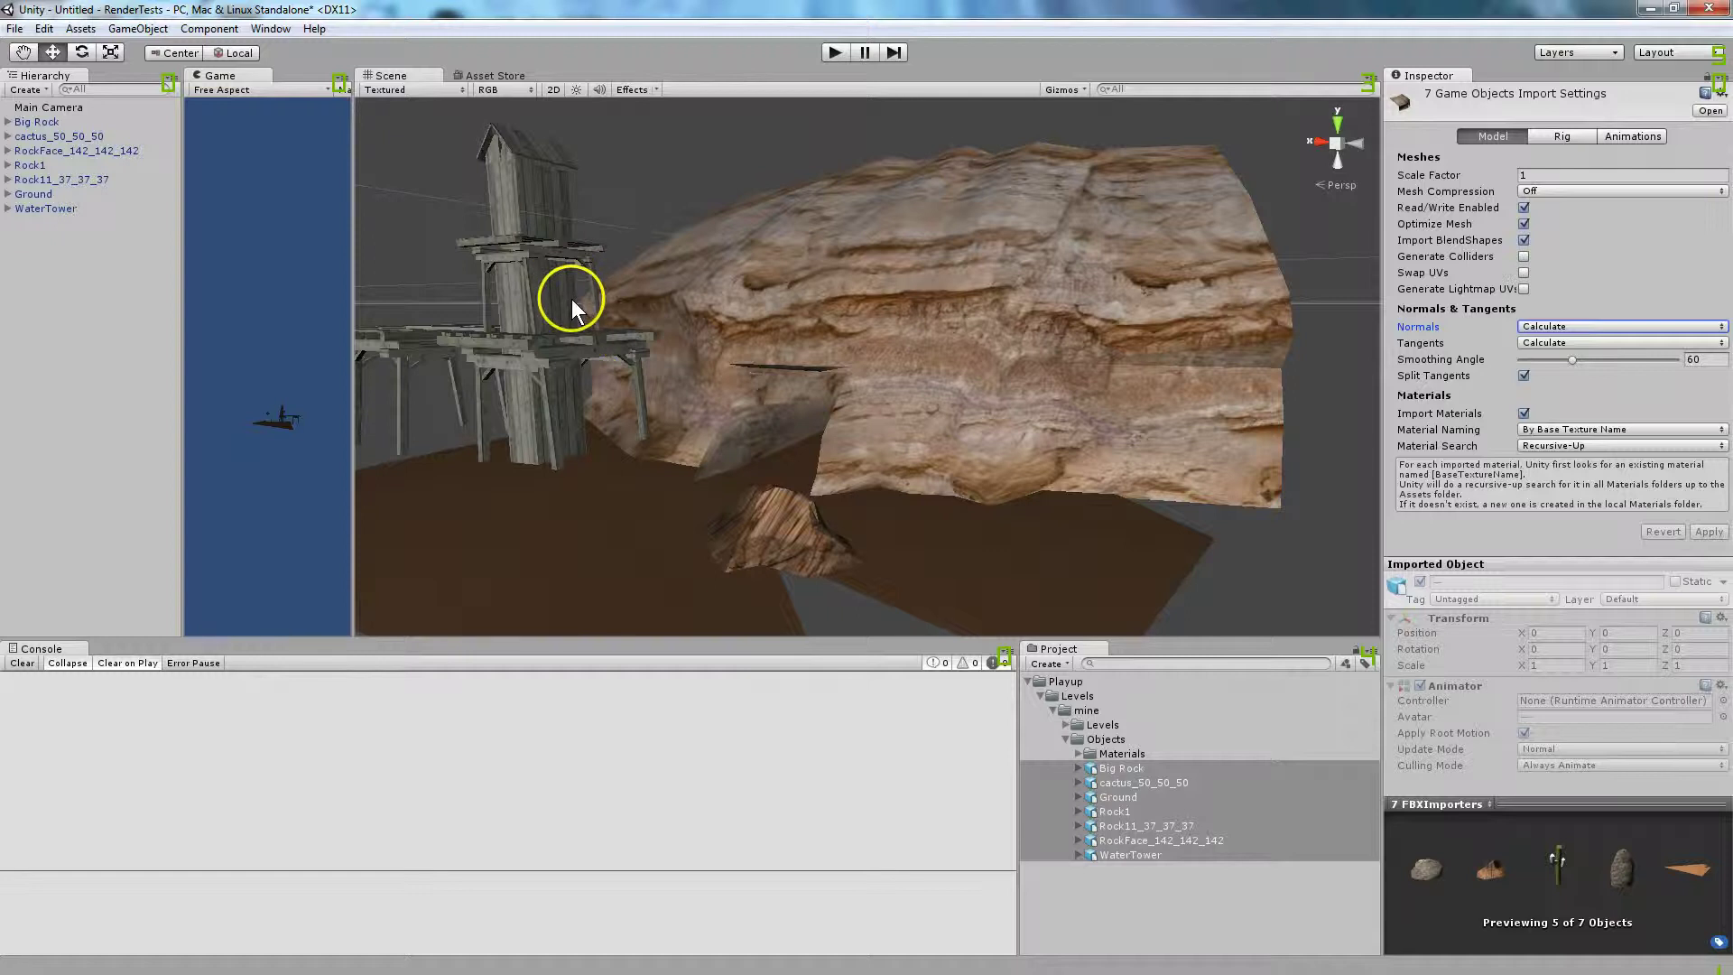
Enable Generate Lightmap UVs for the seven models, leaving Generate Colliders off, and apply.
{"action": "left_click", "coordinate": [1524, 289]}
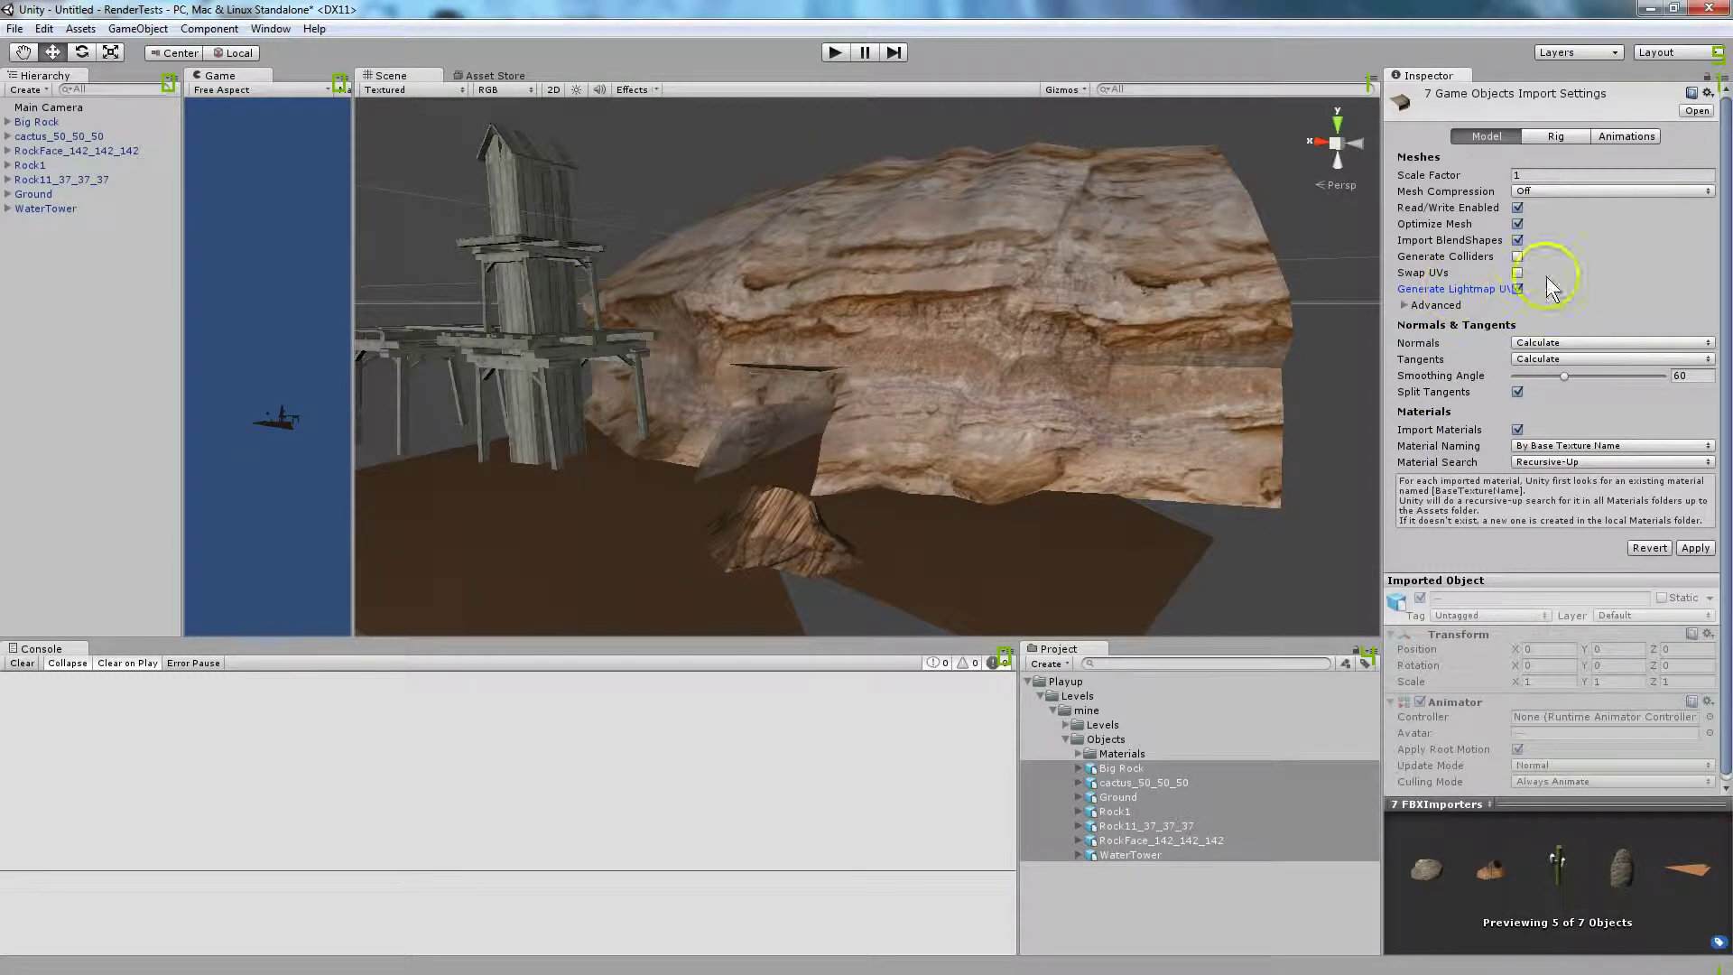
{"action": "left_click", "coordinate": [1519, 257]}
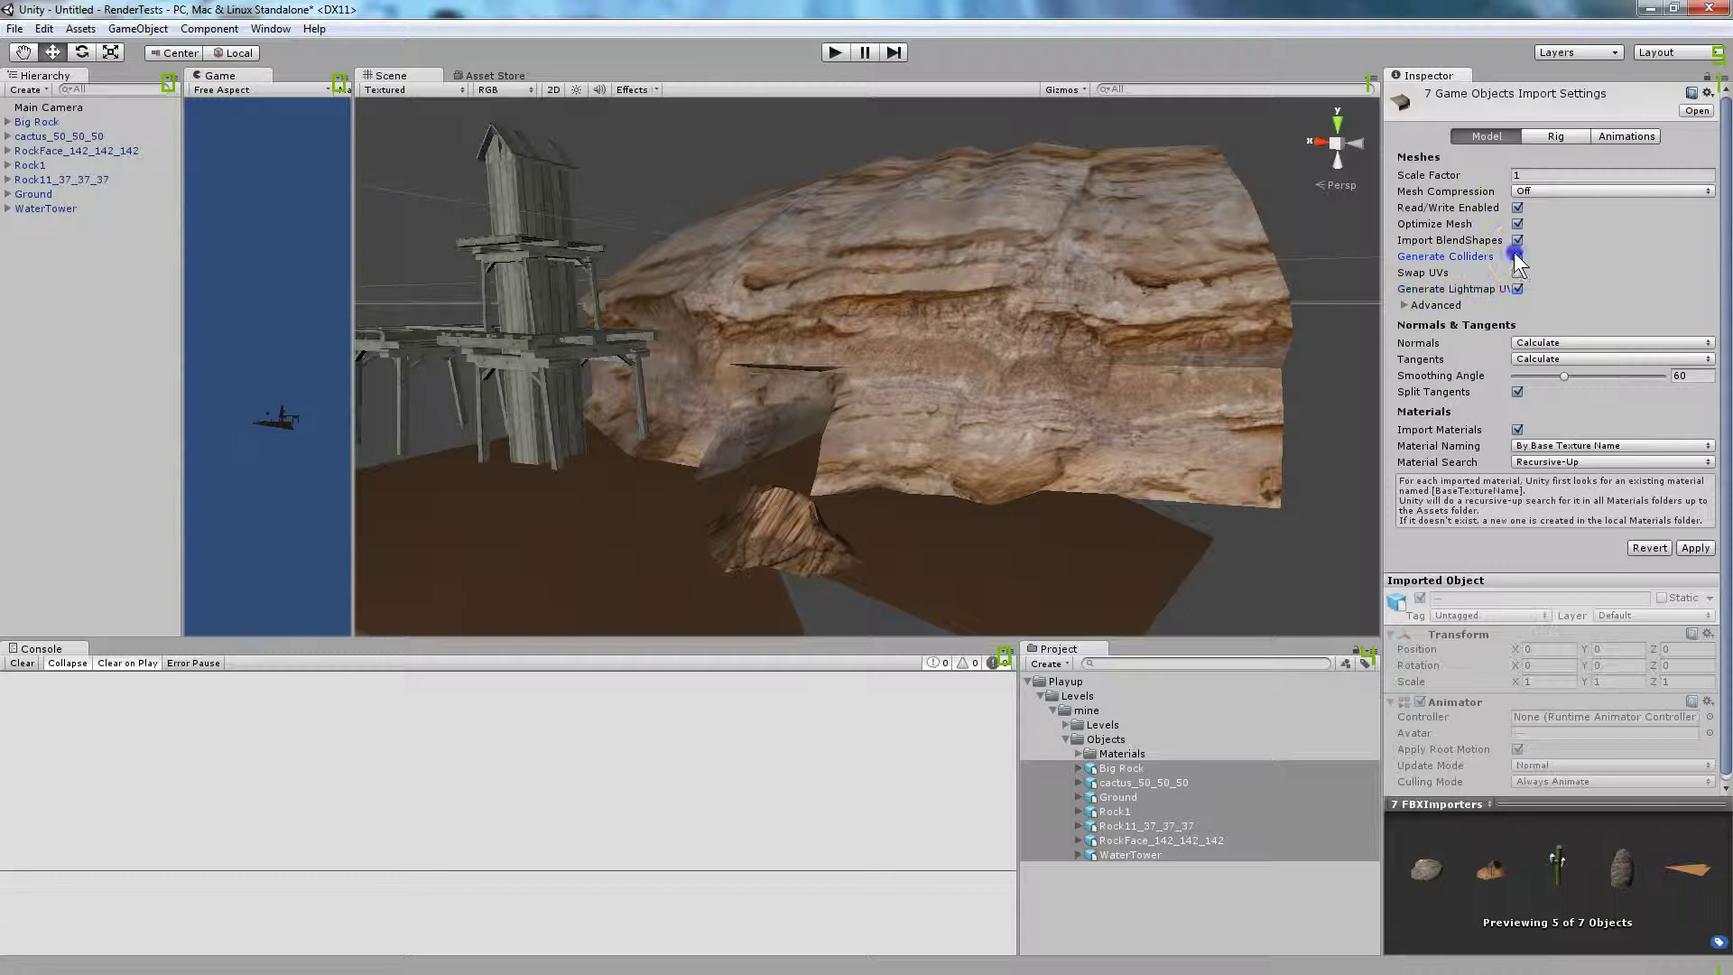
{"action": "left_click", "coordinate": [1701, 550]}
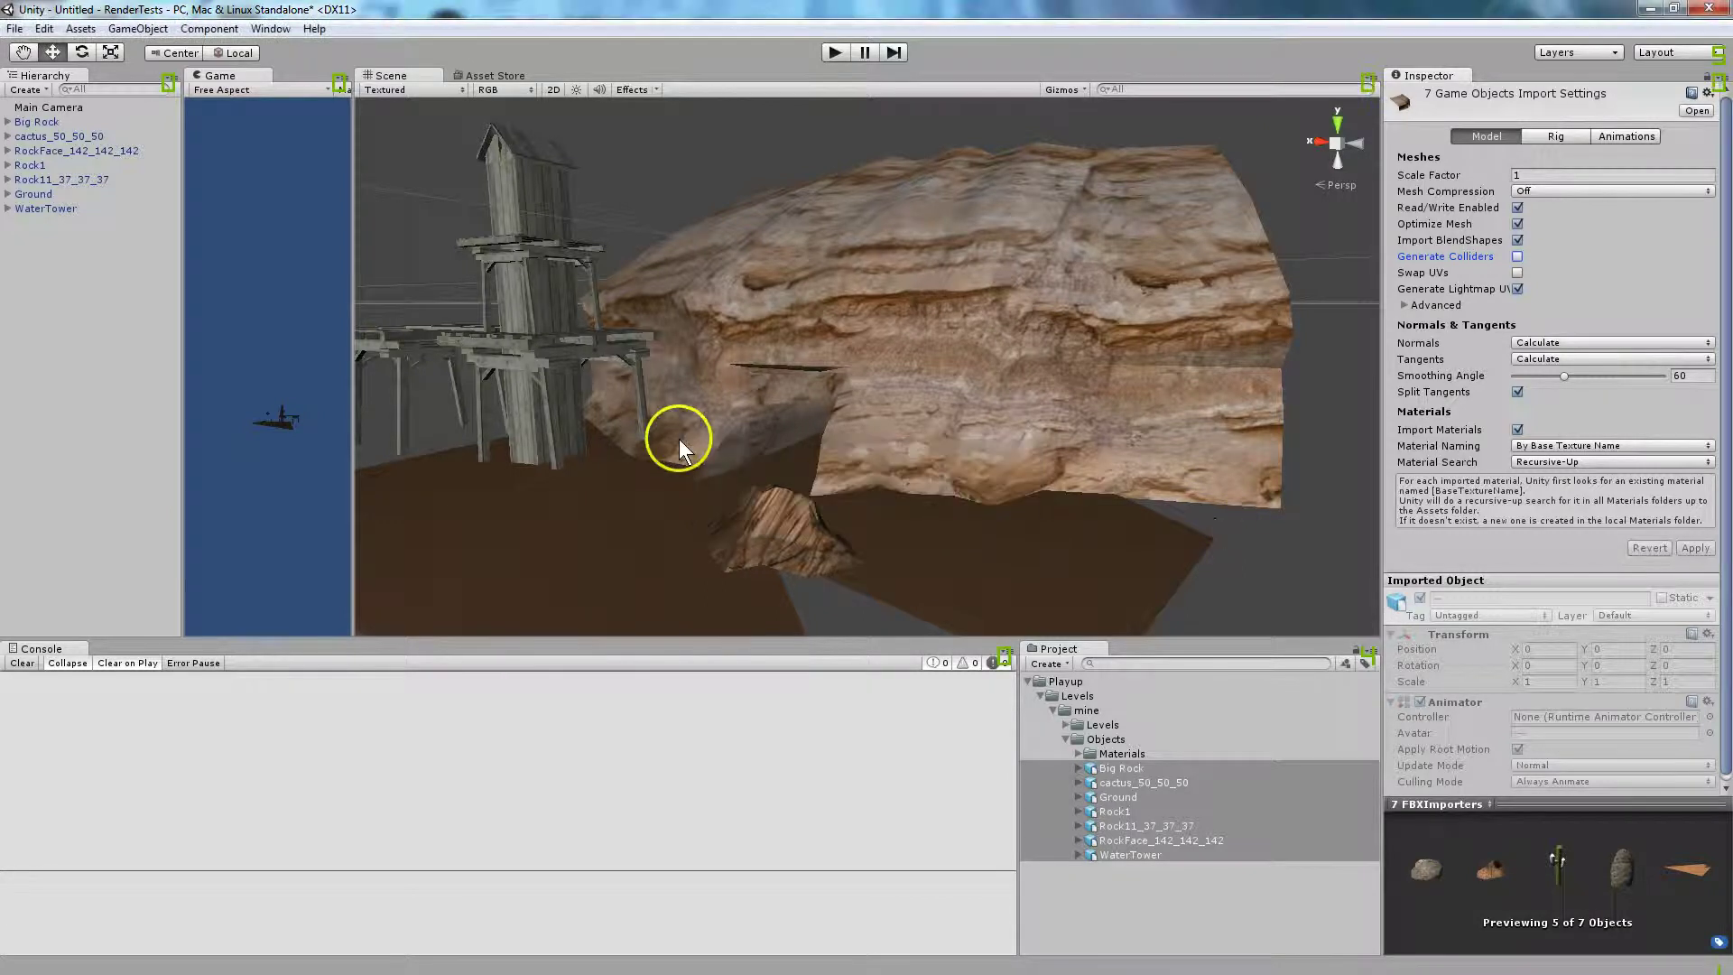
{"action": "scroll", "coordinate": [713, 406], "scroll_direction": "down", "scroll_amount": 5}
{"action": "scroll", "coordinate": [746, 382], "scroll_direction": "up", "scroll_amount": 5}
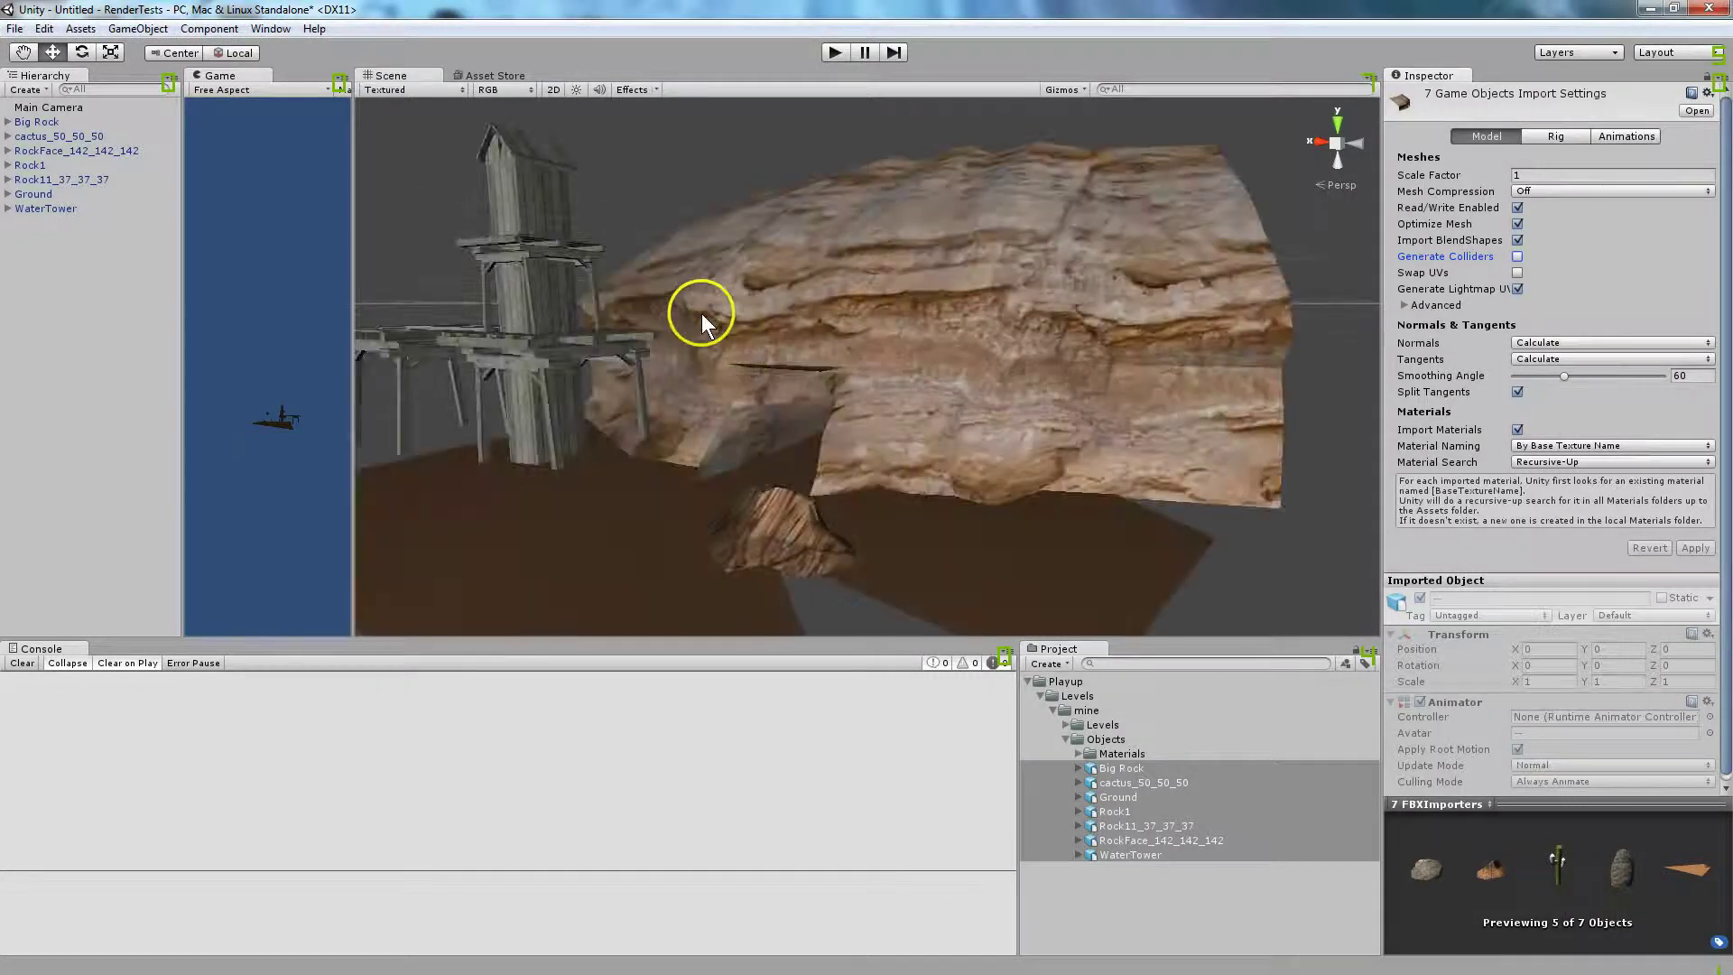